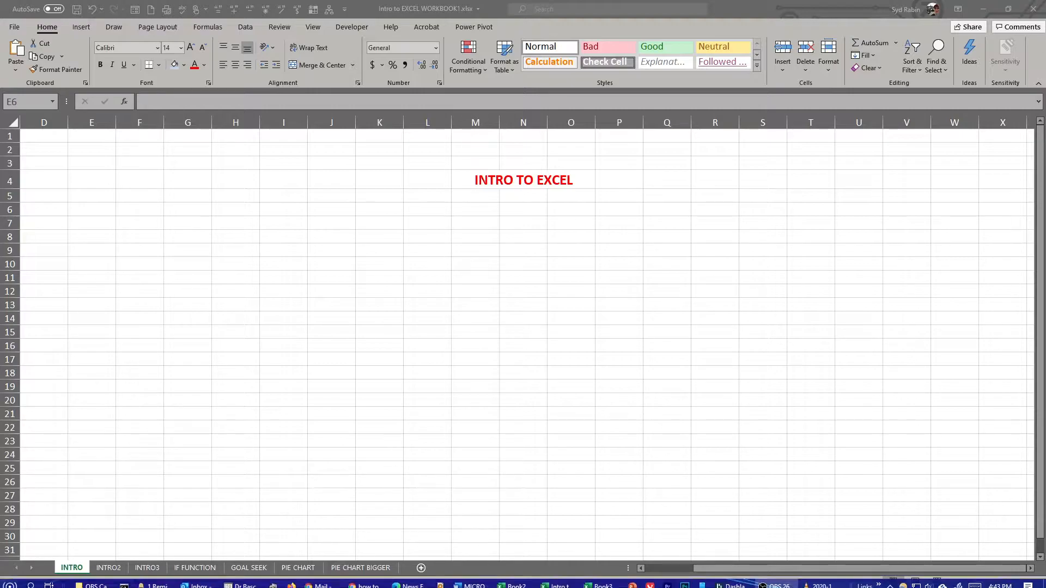
Step: Switch to Word to read the Microsoft Excel notes, and return to the Intro to EXCEL workbook
left_click(465, 580)
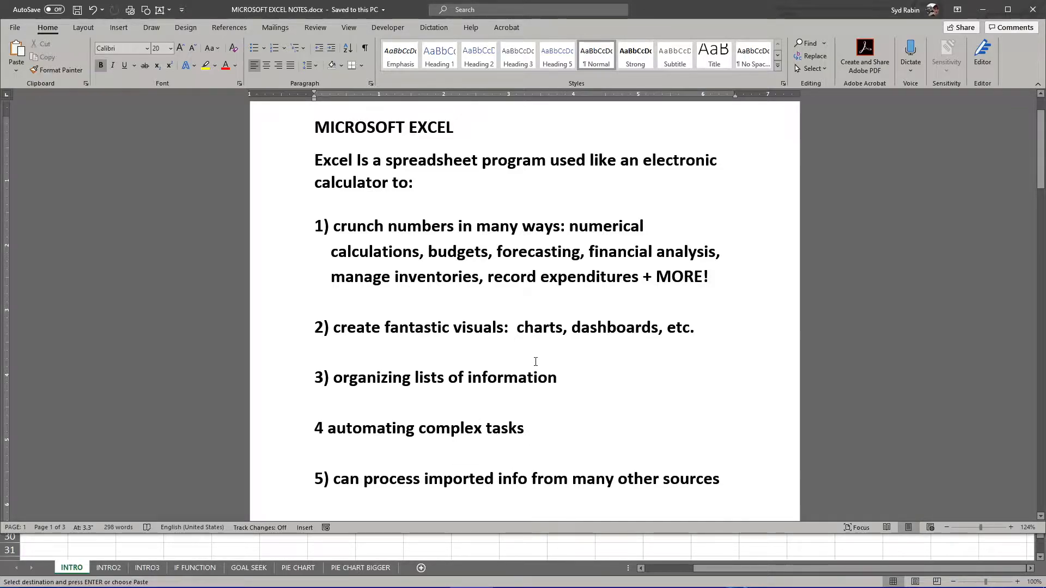
left_click(984, 12)
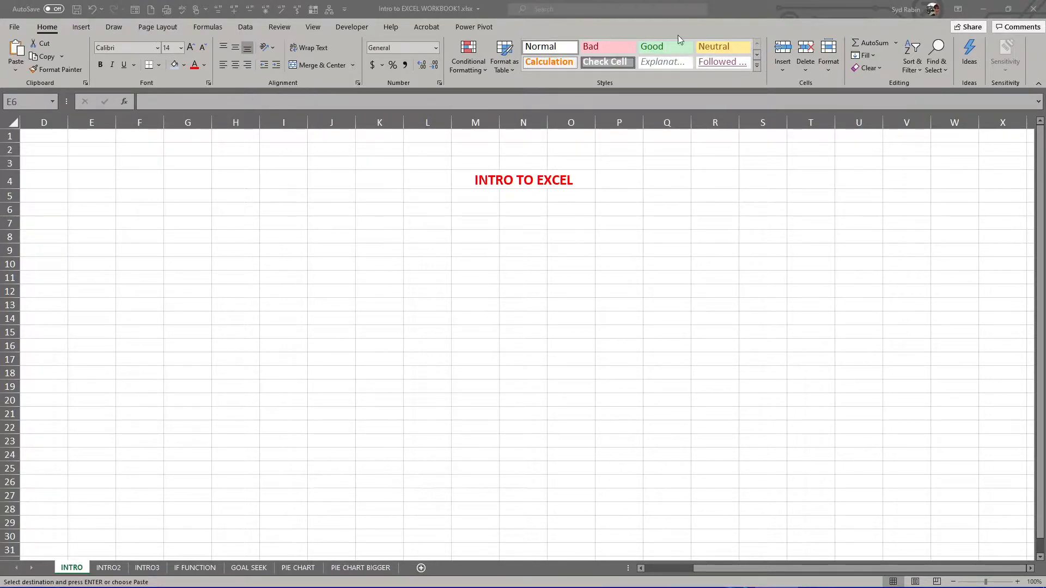
Step: Look through the ribbon's Home, Insert, Draw, Page Layout, Formulas, Data, Review, View and Developer commands in sequence
left_click(80, 28)
left_click(46, 27)
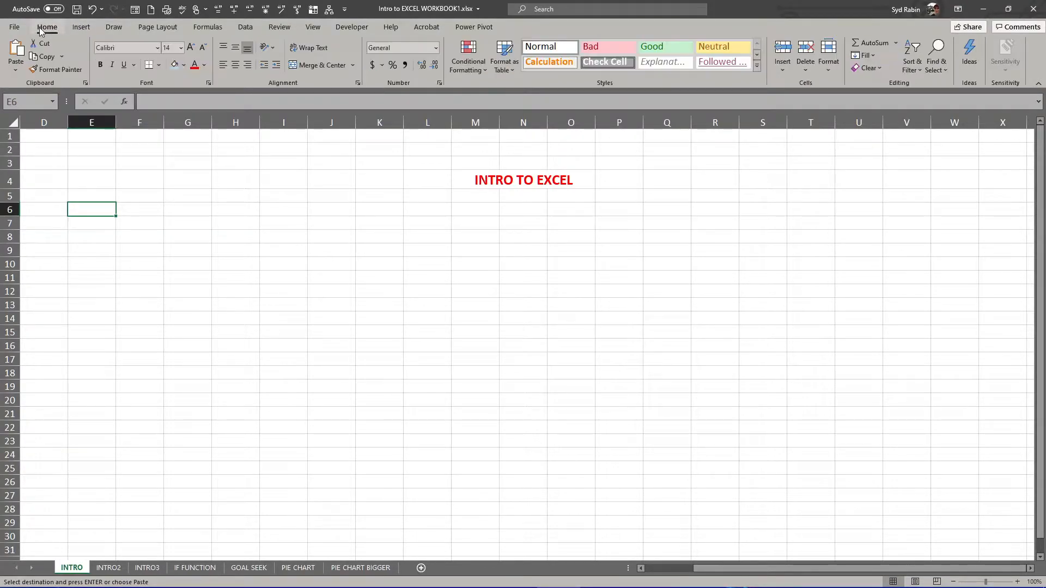
left_click(83, 28)
left_click(114, 27)
left_click(147, 29)
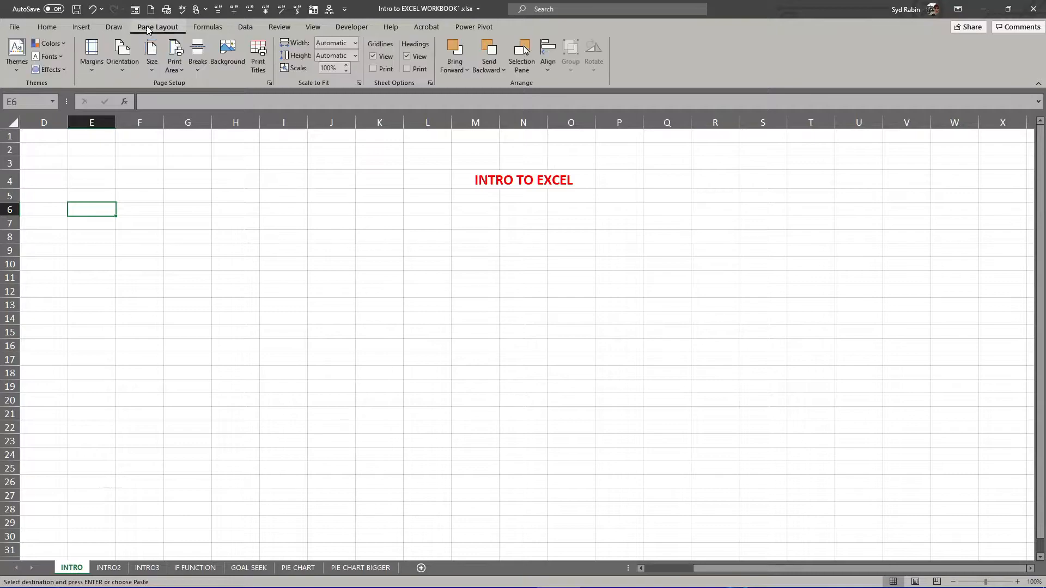
left_click(209, 27)
left_click(246, 27)
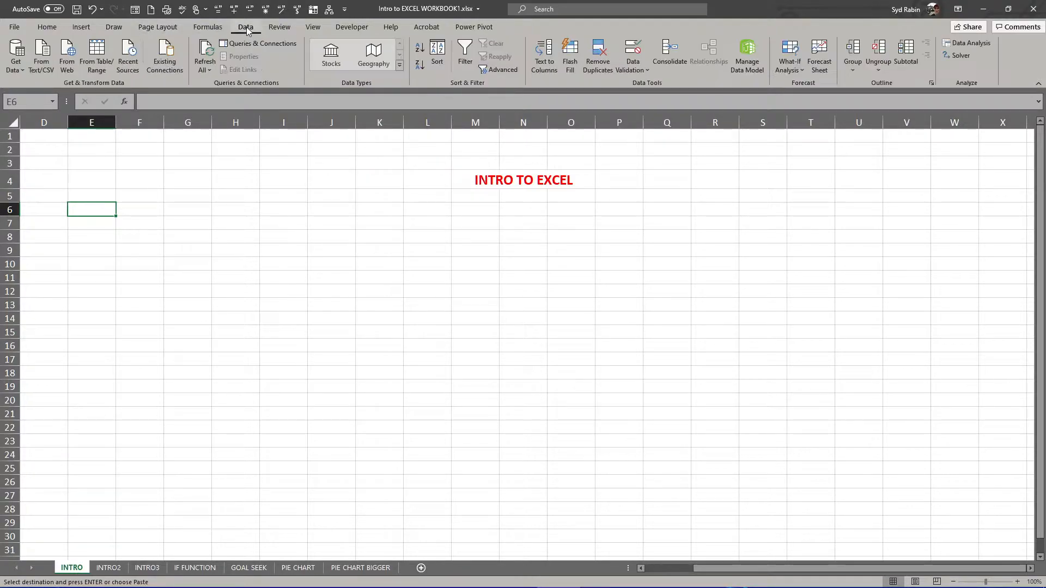
left_click(280, 26)
left_click(313, 28)
left_click(338, 27)
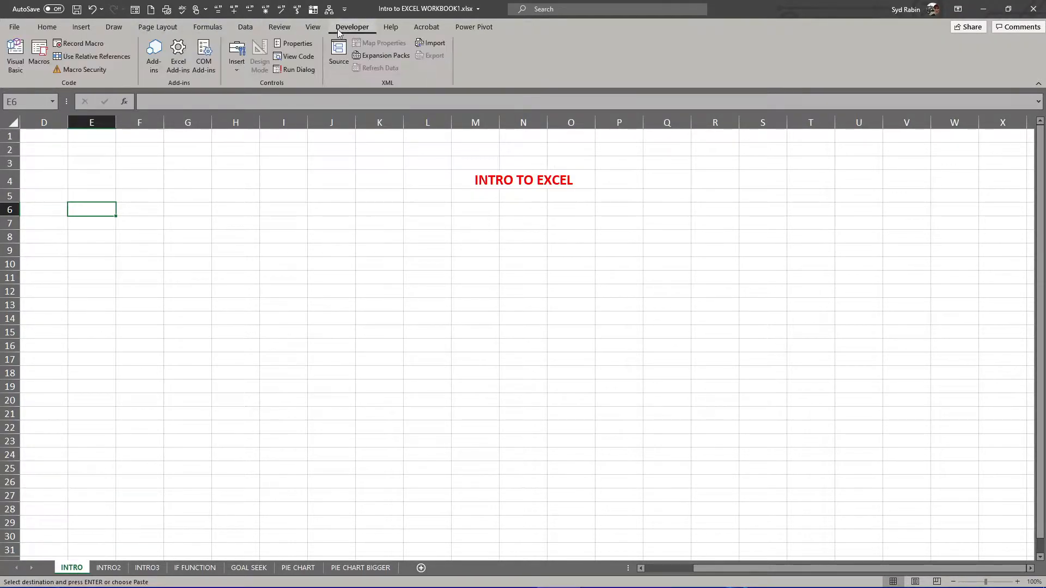
Step: Examine how the ribbon groups differ between Home, Insert, Page Layout, Formulas, Data and Developer, and return to Home
left_click(45, 28)
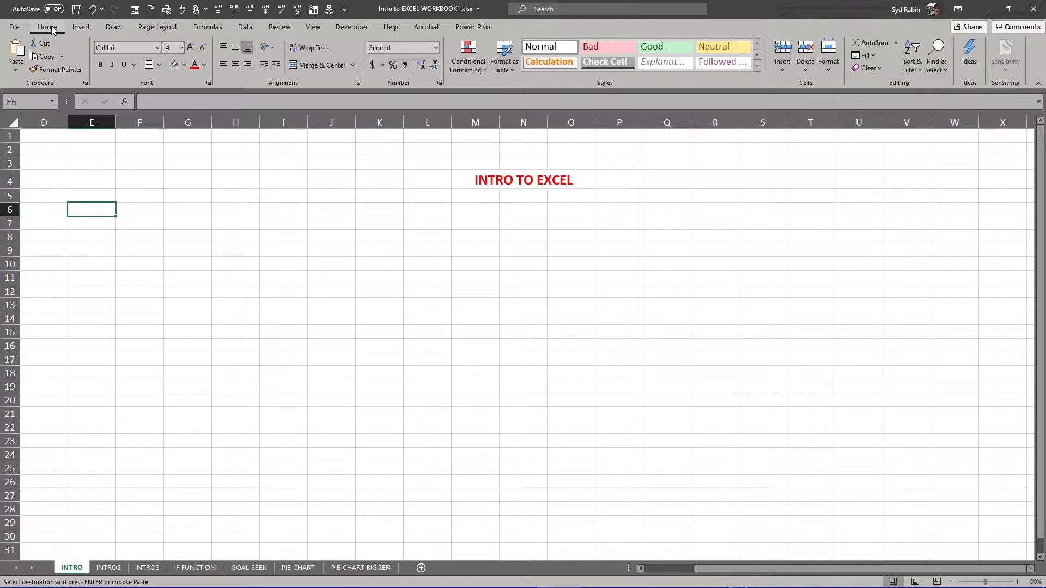
left_click(81, 28)
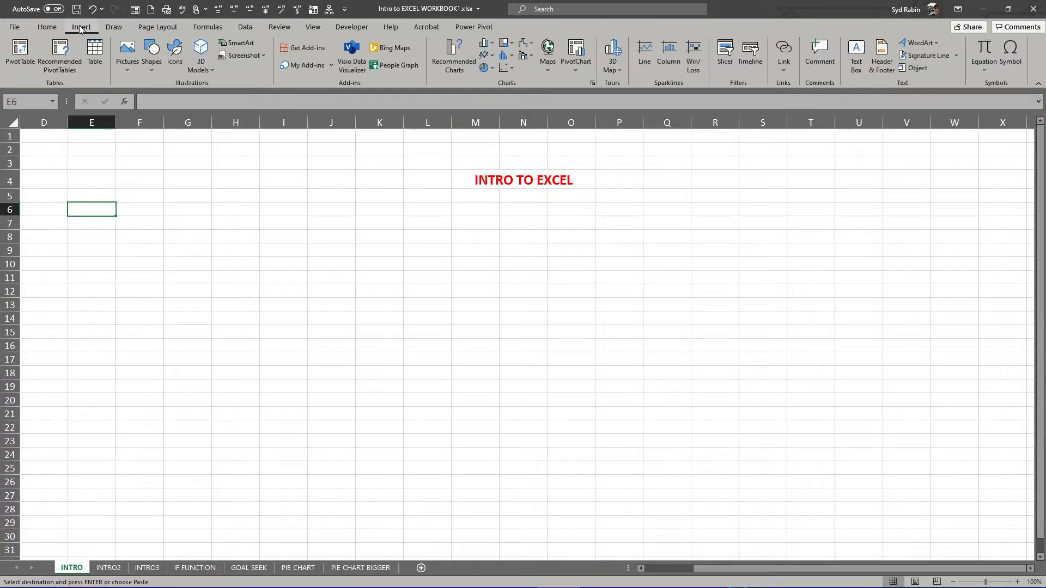
left_click(155, 29)
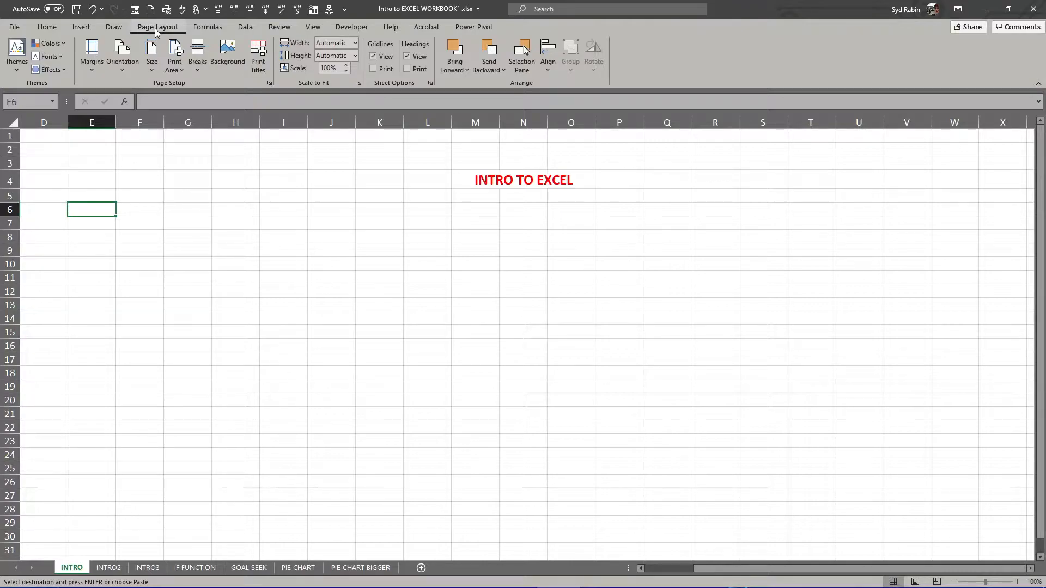
left_click(48, 28)
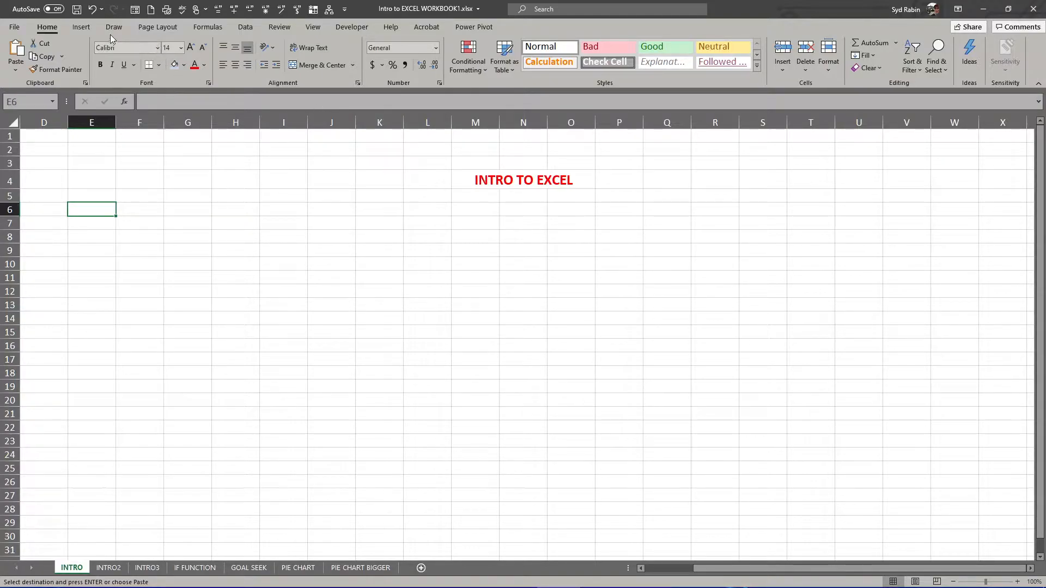
left_click(206, 28)
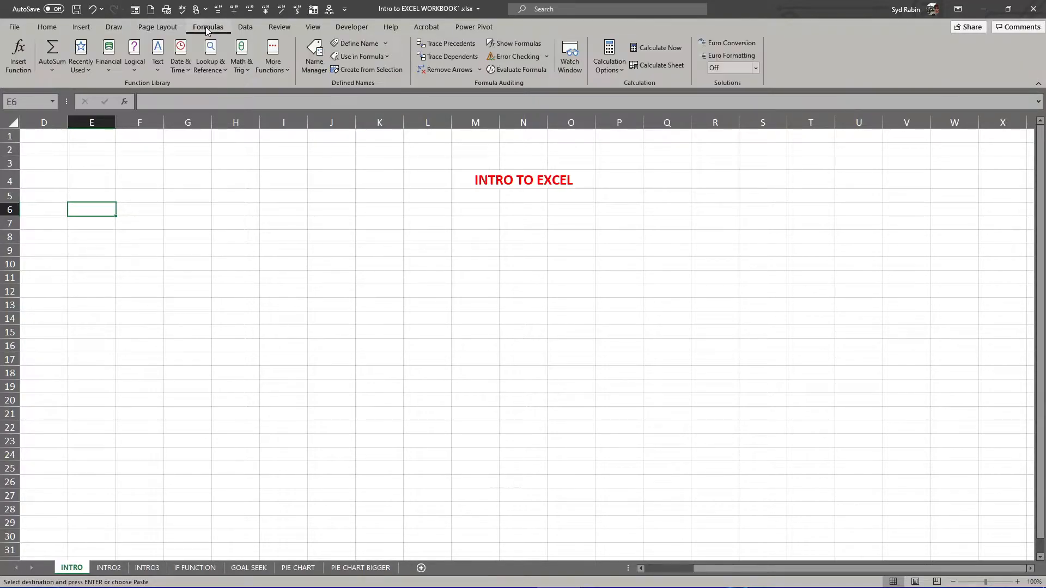
left_click(242, 28)
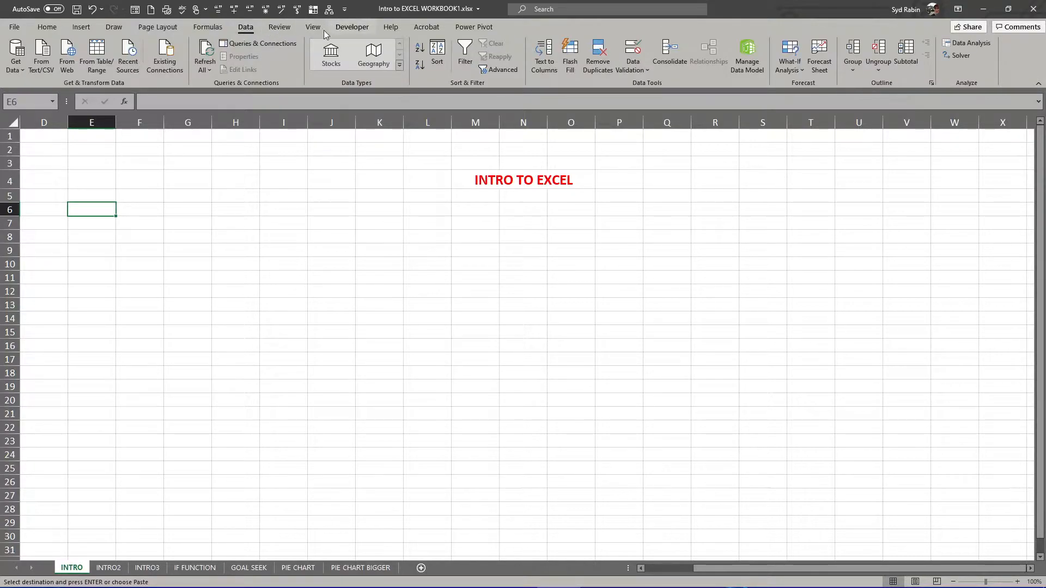
left_click(347, 30)
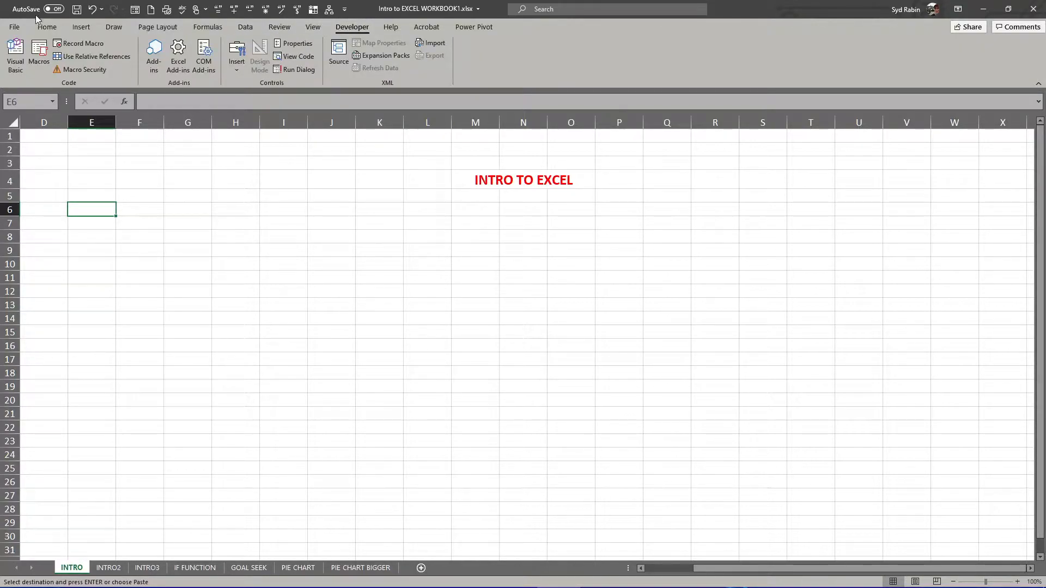
left_click(53, 29)
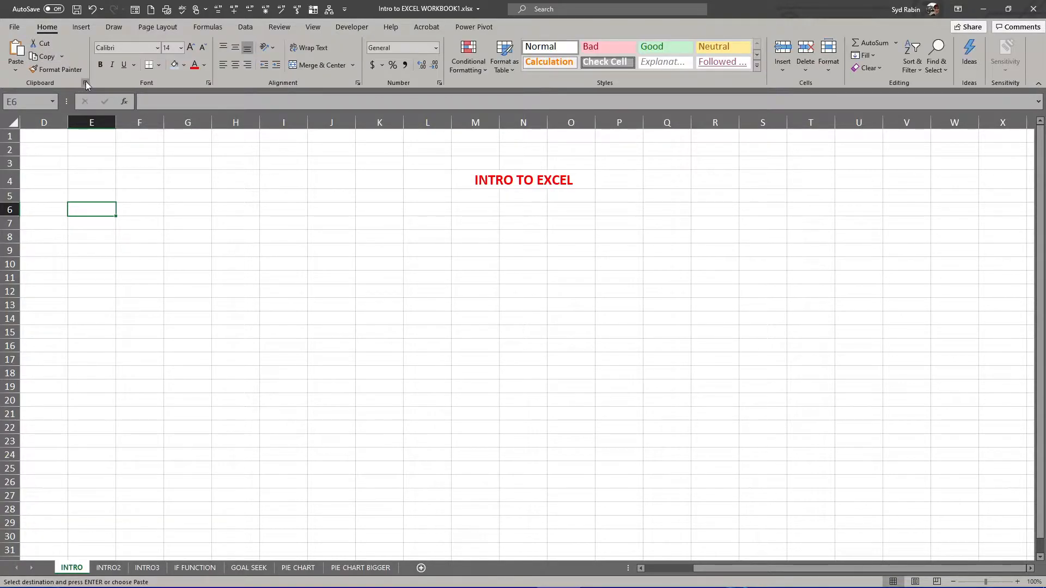
Step: View the full Font and Alignment settings for cell E6, closing each without changes
left_click(207, 83)
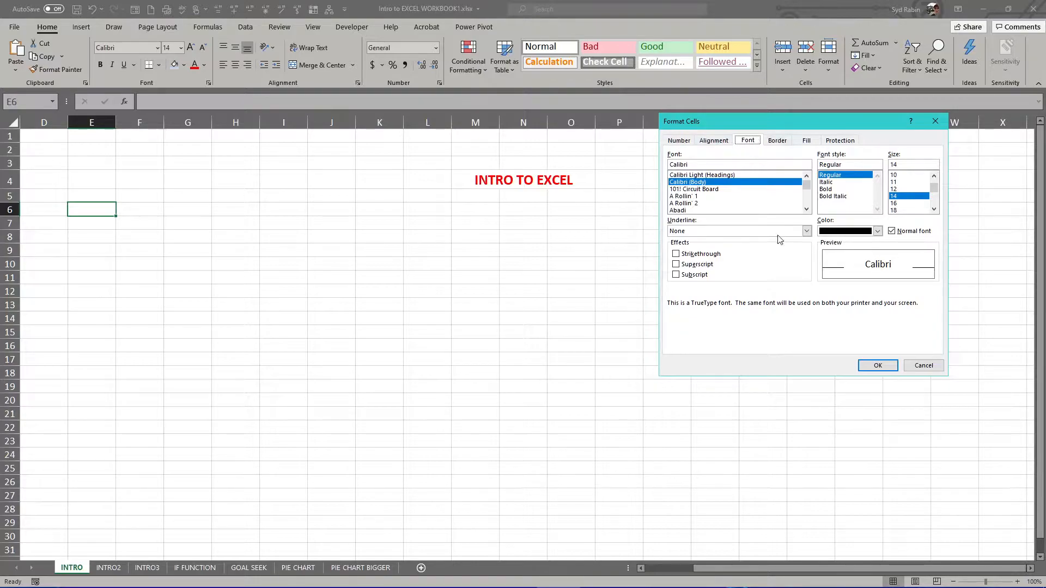
left_click(923, 366)
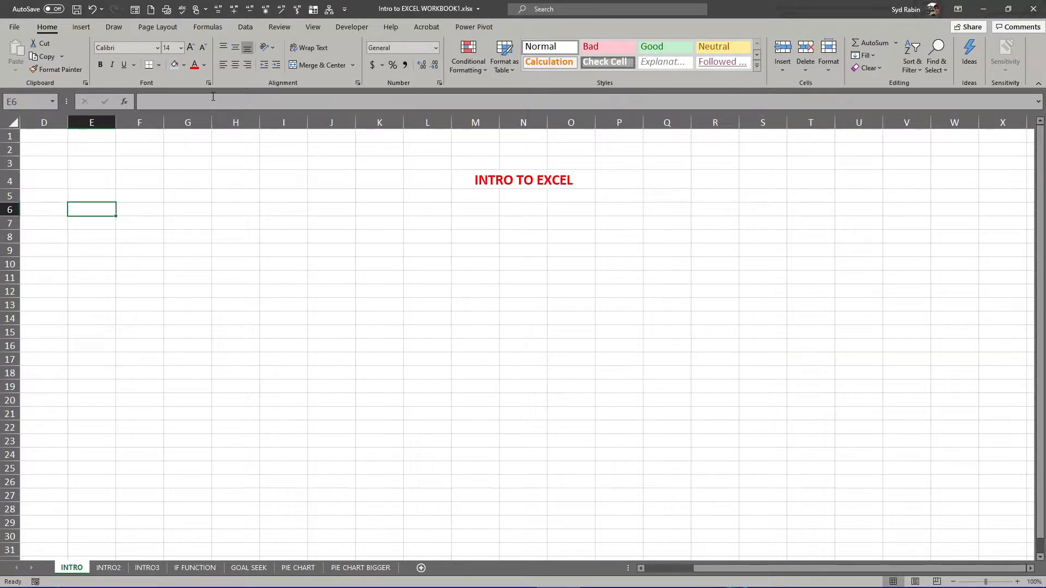
left_click(357, 82)
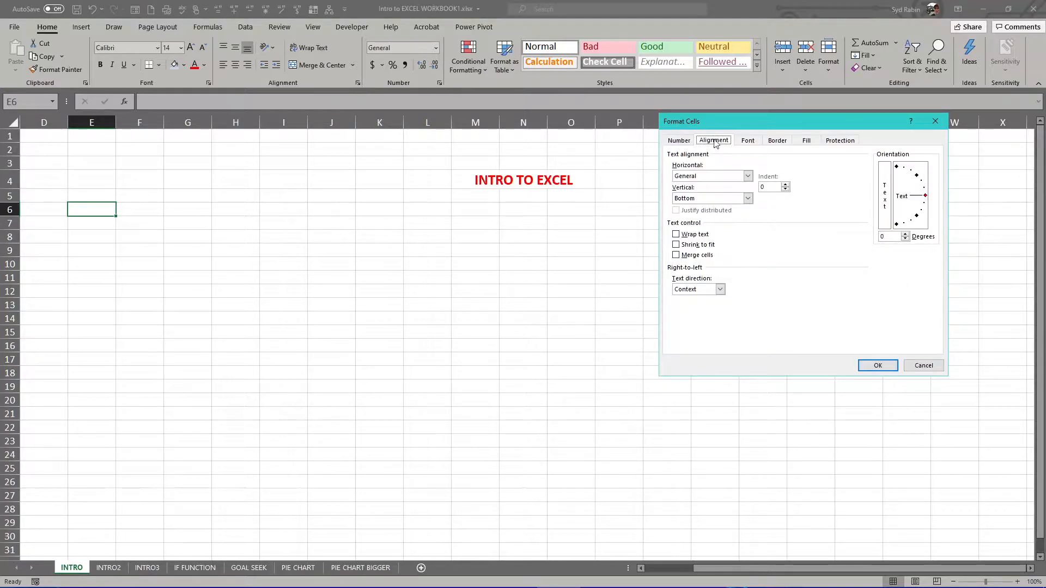
left_click(922, 366)
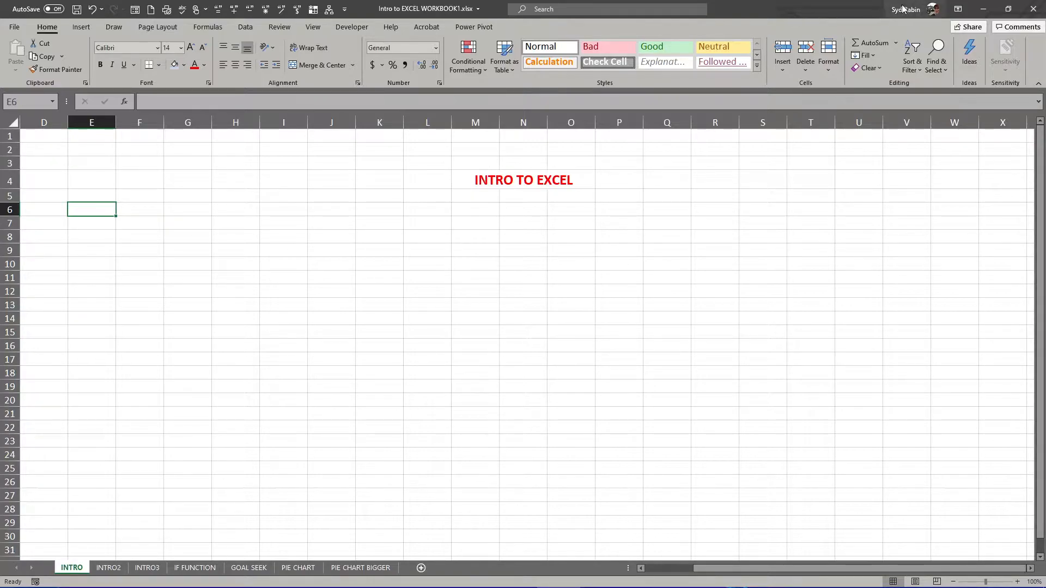
Step: Set the ribbon to auto-hide, and temporarily reveal it to view the Home and Insert commands
left_click(958, 9)
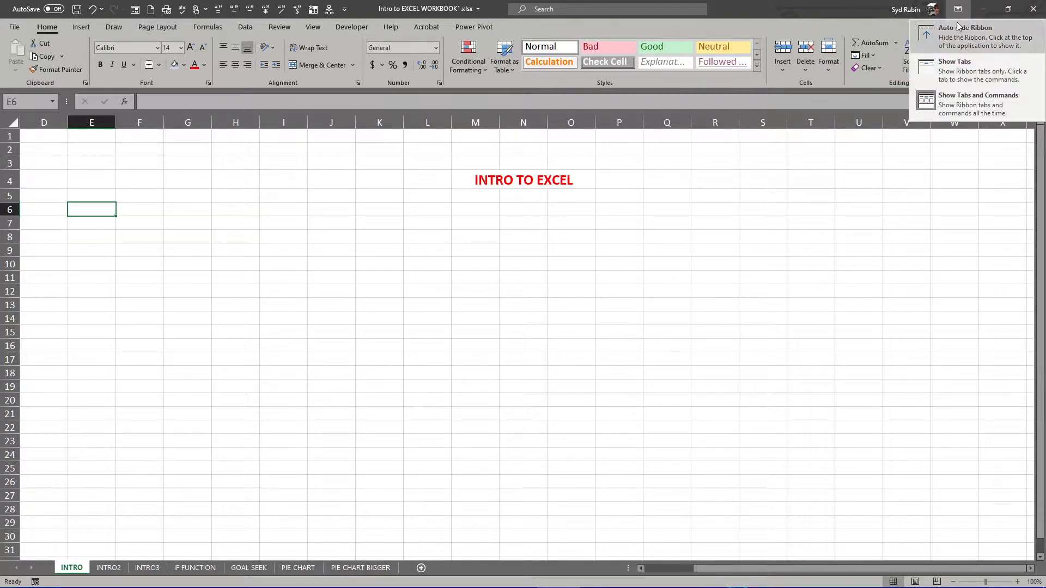
left_click(951, 36)
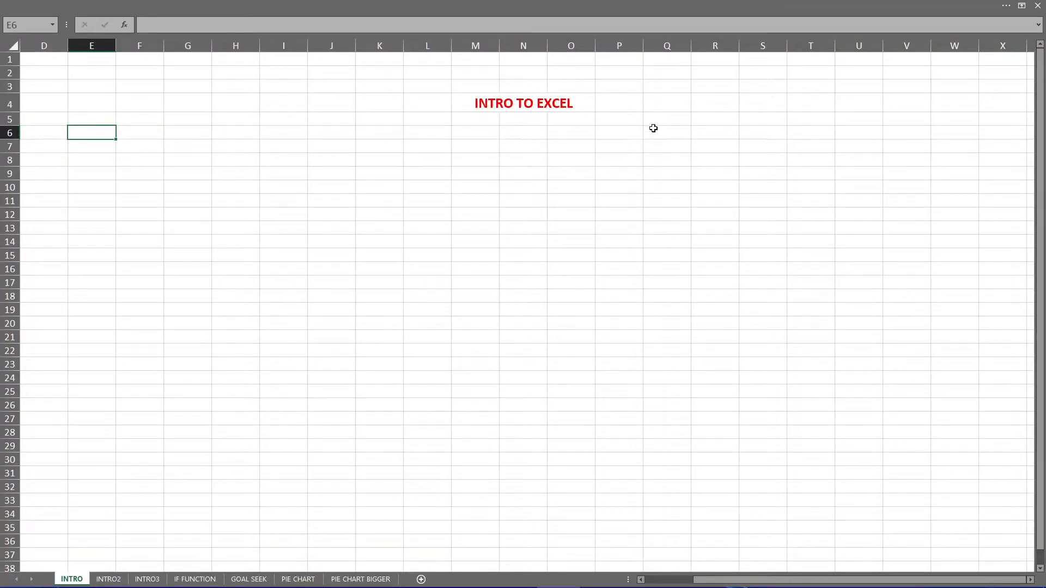
left_click(375, 4)
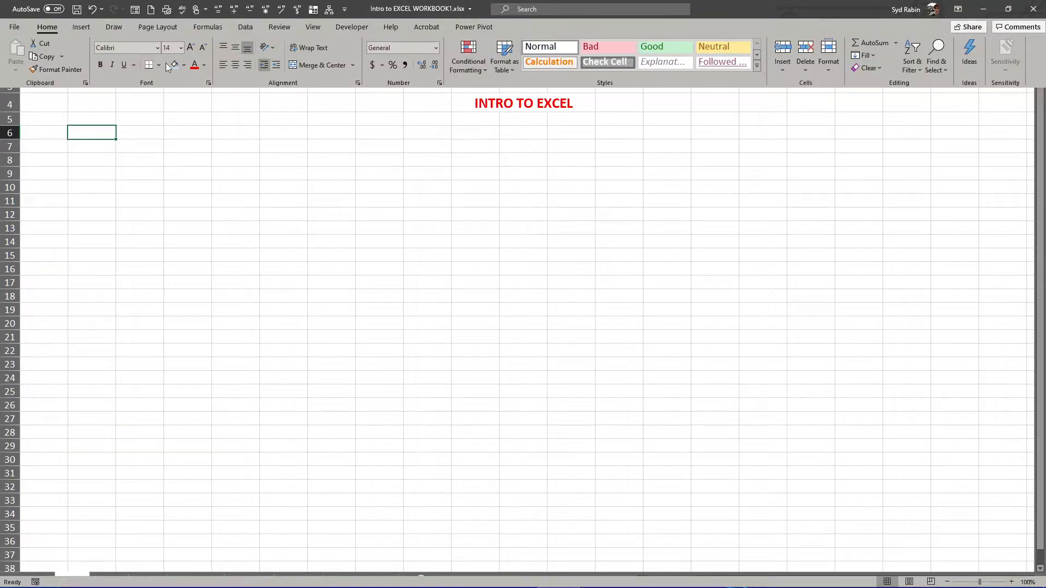
left_click(81, 28)
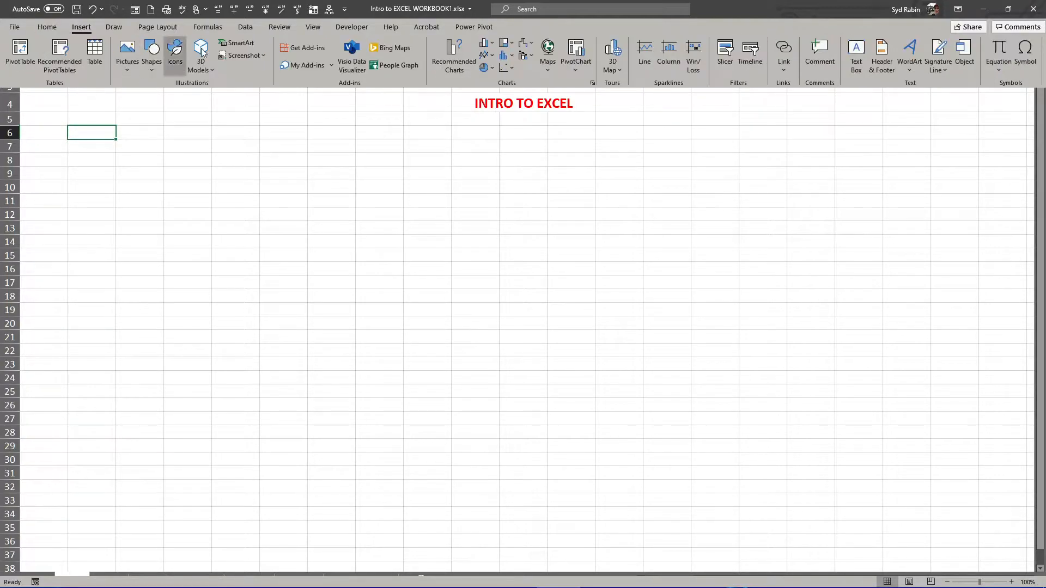
left_click(399, 293)
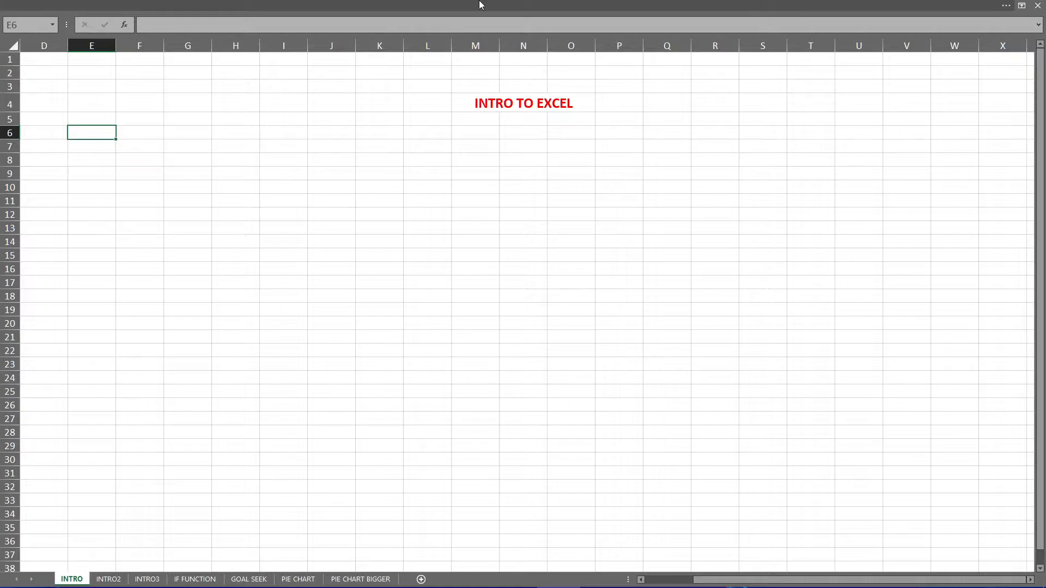
left_click(687, 5)
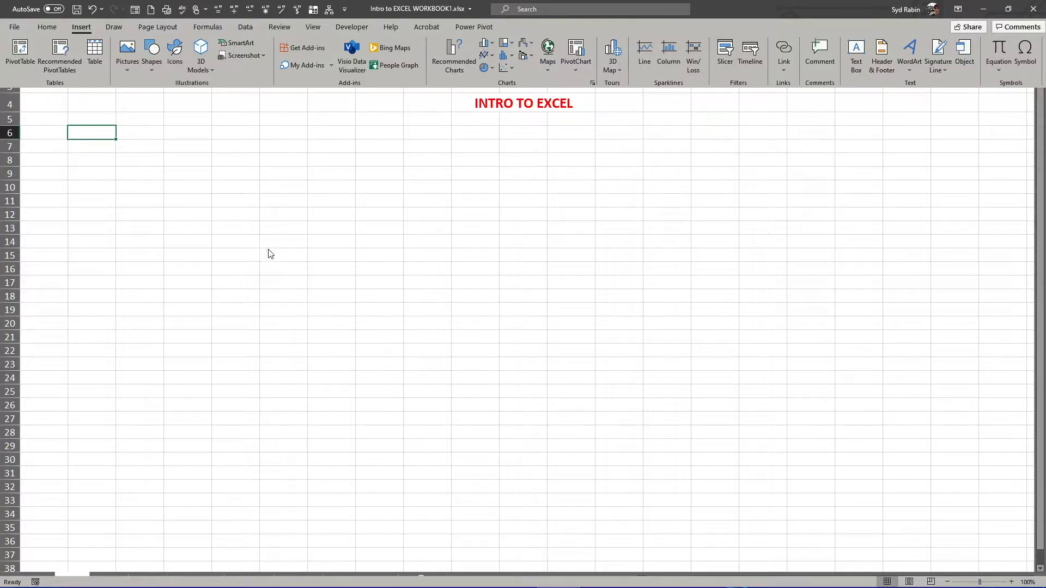
Step: Set the ribbon to show tabs only, and temporarily expand the Home through Data commands before collapsing it again
left_click(958, 10)
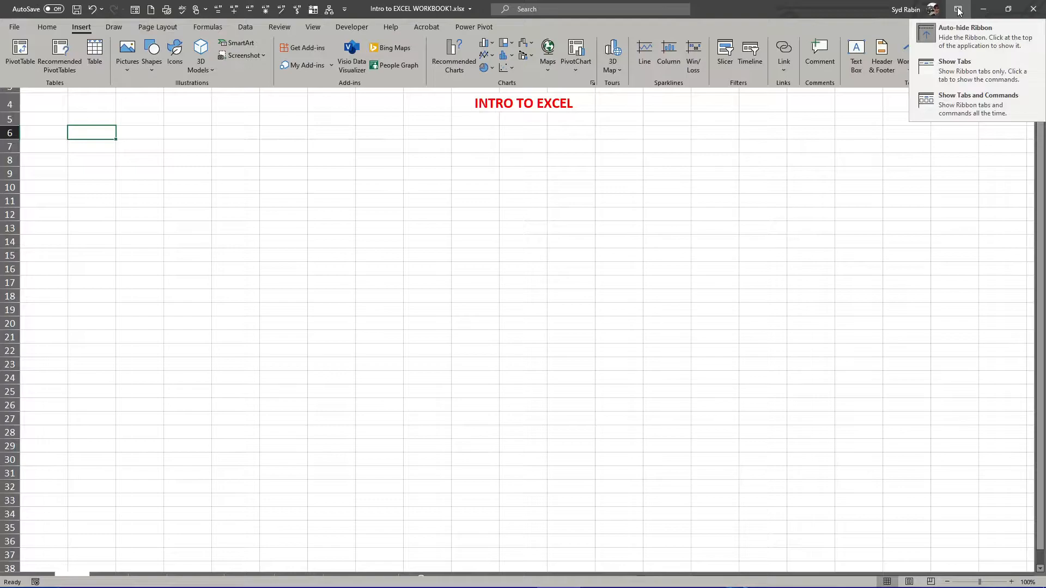
left_click(950, 71)
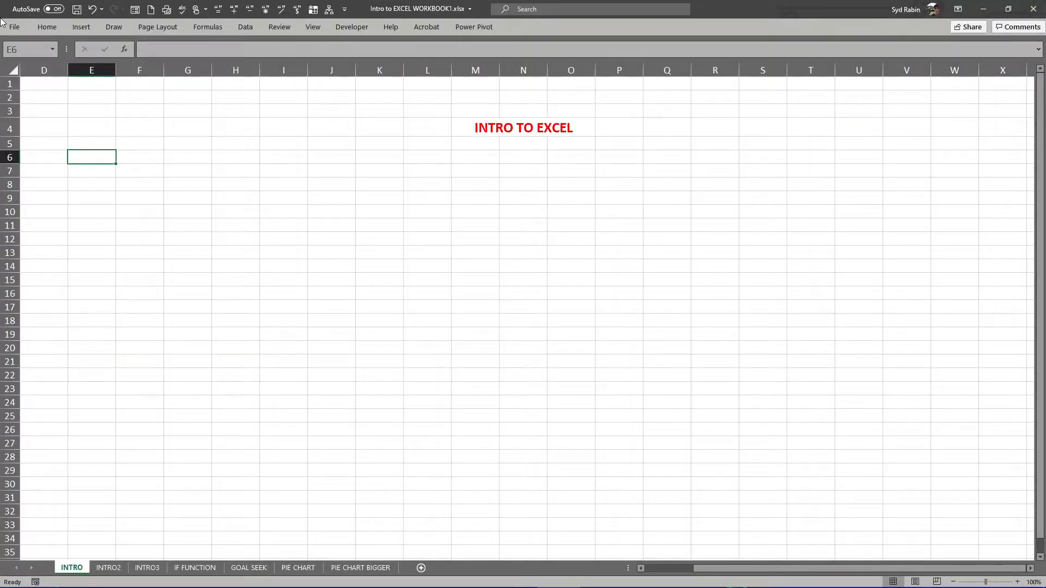
left_click(54, 27)
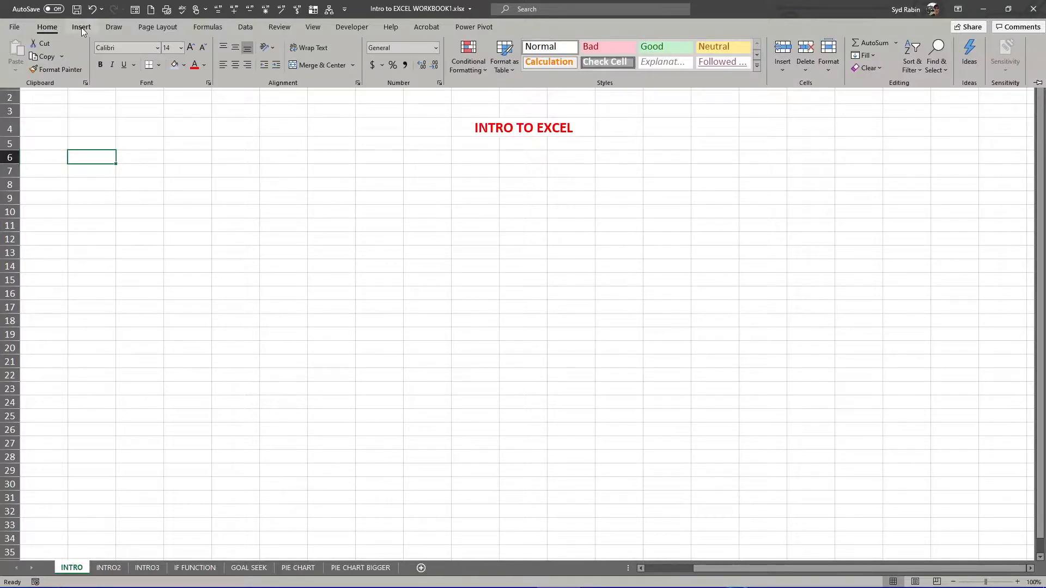
left_click(83, 27)
left_click(116, 27)
left_click(156, 28)
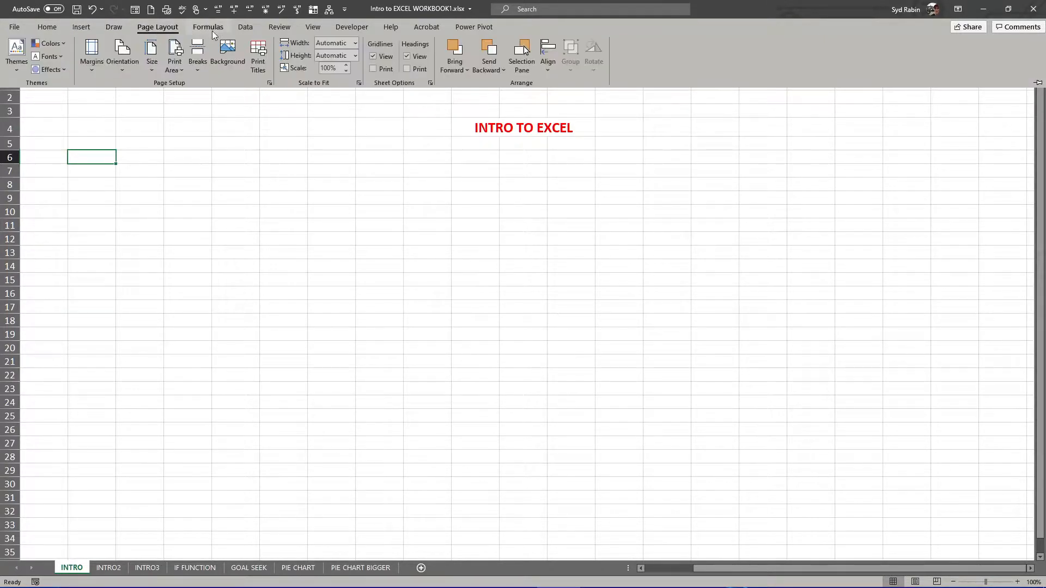
left_click(214, 29)
left_click(253, 28)
left_click(290, 331)
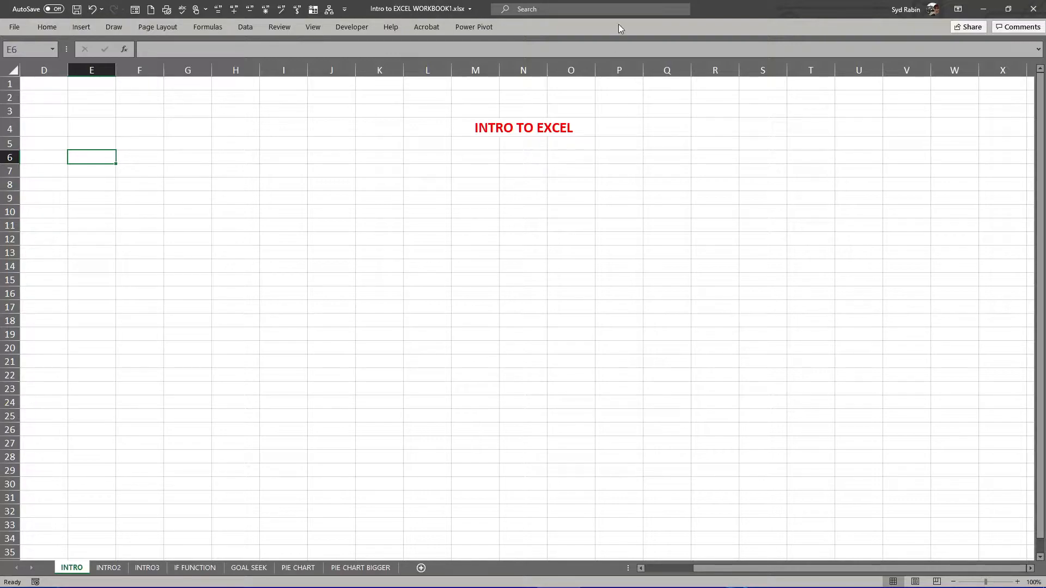
Step: Set the ribbon to show tabs and commands at all times, and look through the Home to View commands
left_click(958, 9)
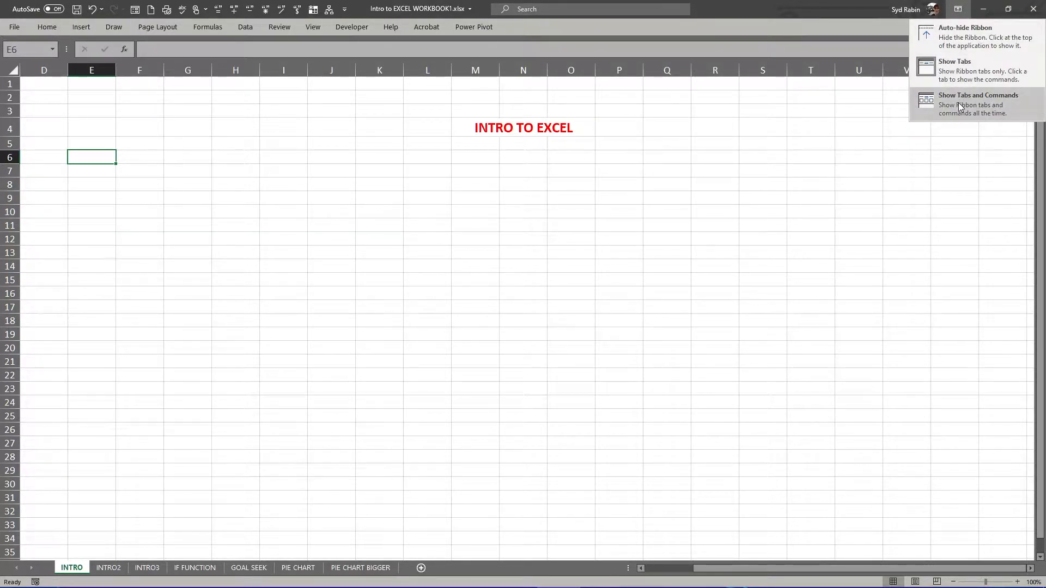
left_click(959, 102)
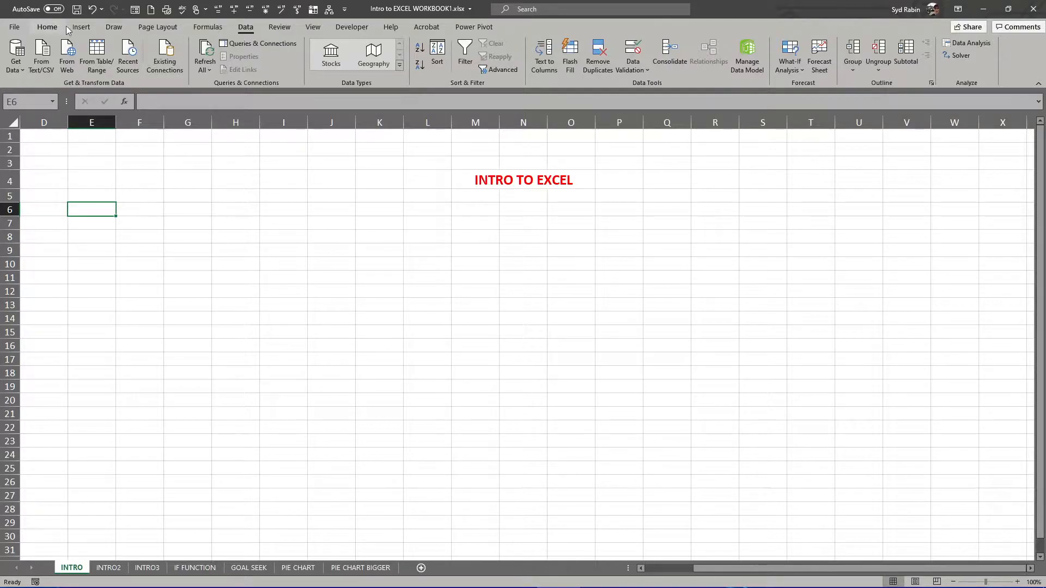
left_click(48, 27)
left_click(81, 28)
left_click(115, 28)
left_click(155, 28)
left_click(212, 27)
left_click(253, 26)
left_click(279, 27)
left_click(309, 28)
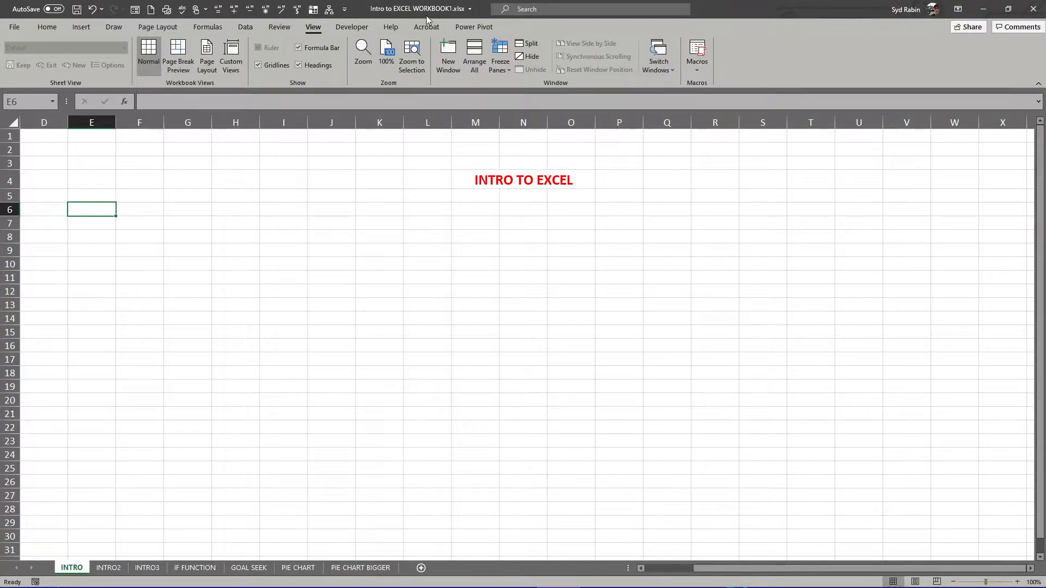
Step: Auto-hide the ribbon, and restore it to showing tabs and commands at all times
left_click(613, 240)
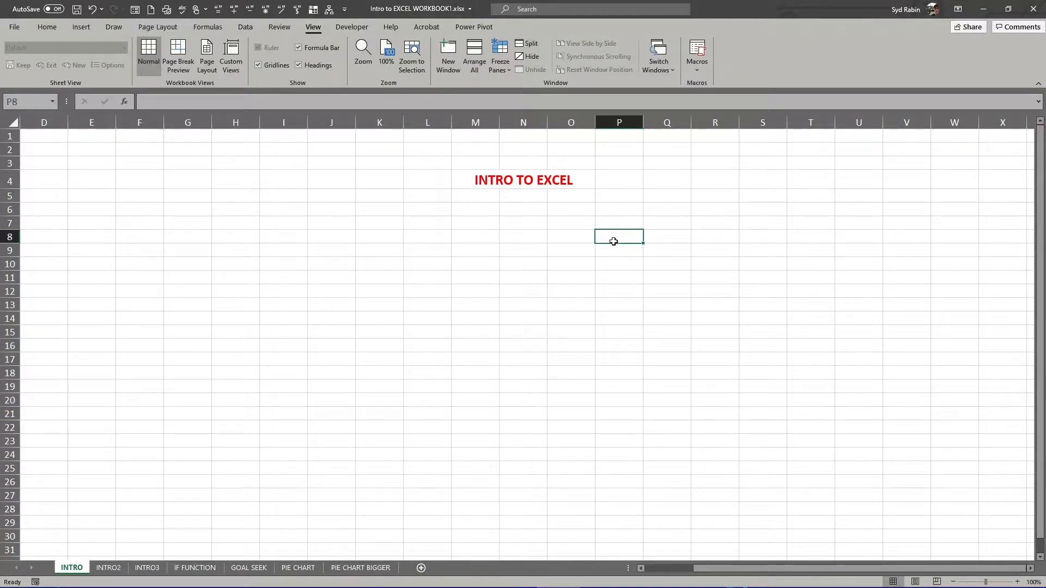
left_click(958, 8)
left_click(955, 31)
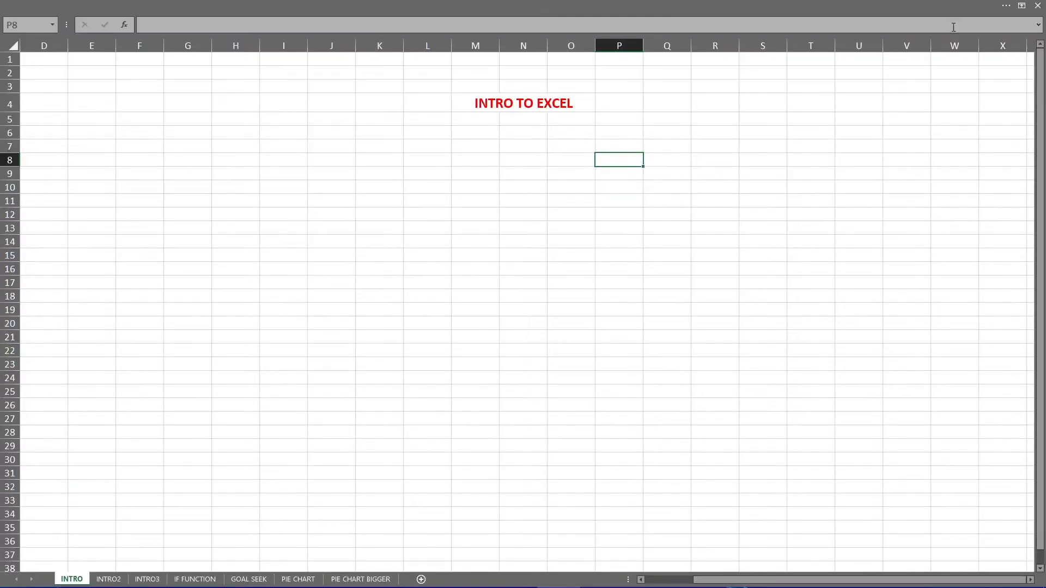
left_click(1021, 6)
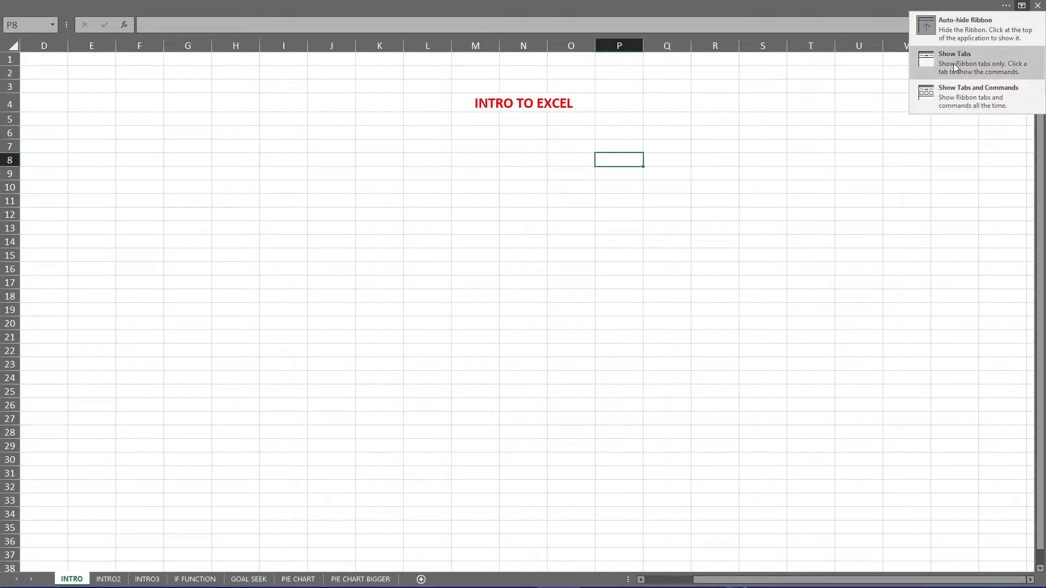
left_click(962, 101)
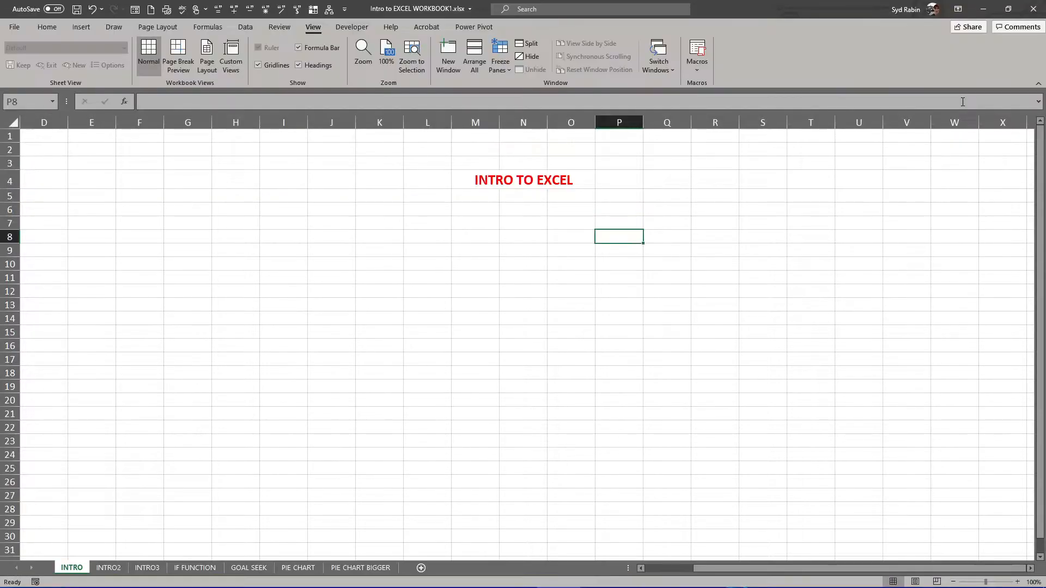
Step: View the File backstage page and the General page of Excel Options, closing them without changes
left_click(14, 28)
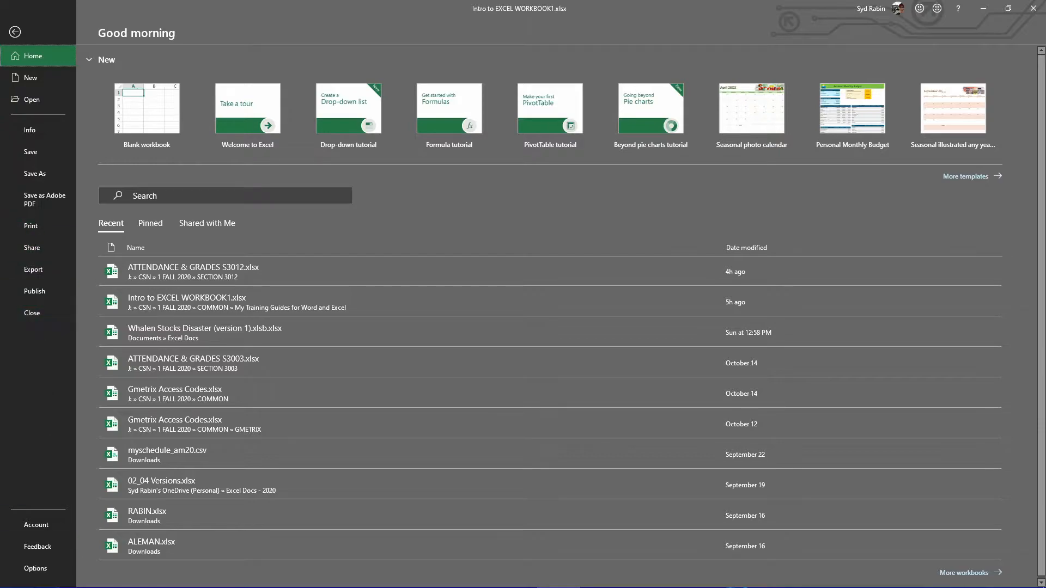
left_click(33, 567)
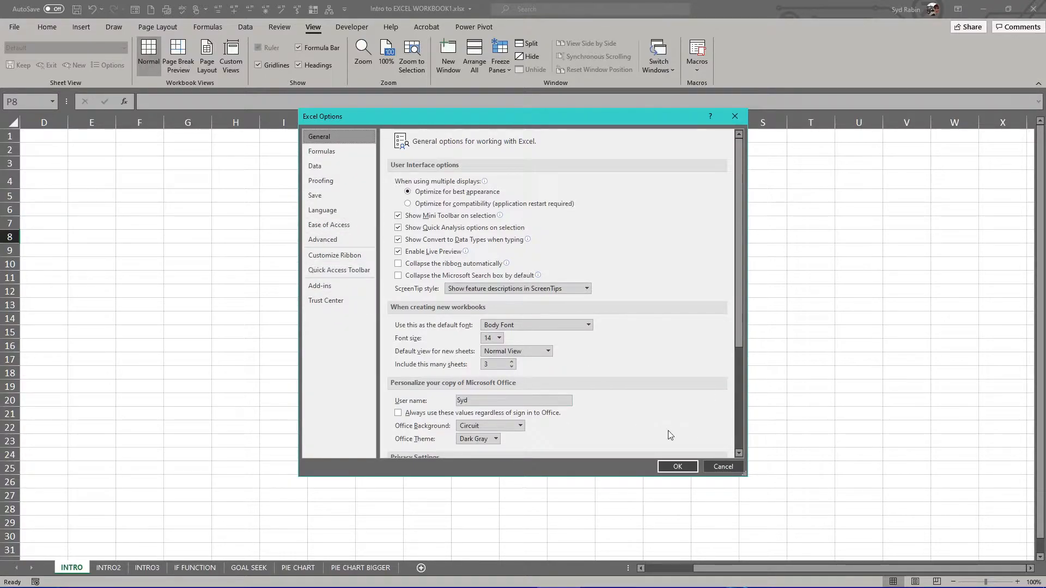
left_click(718, 467)
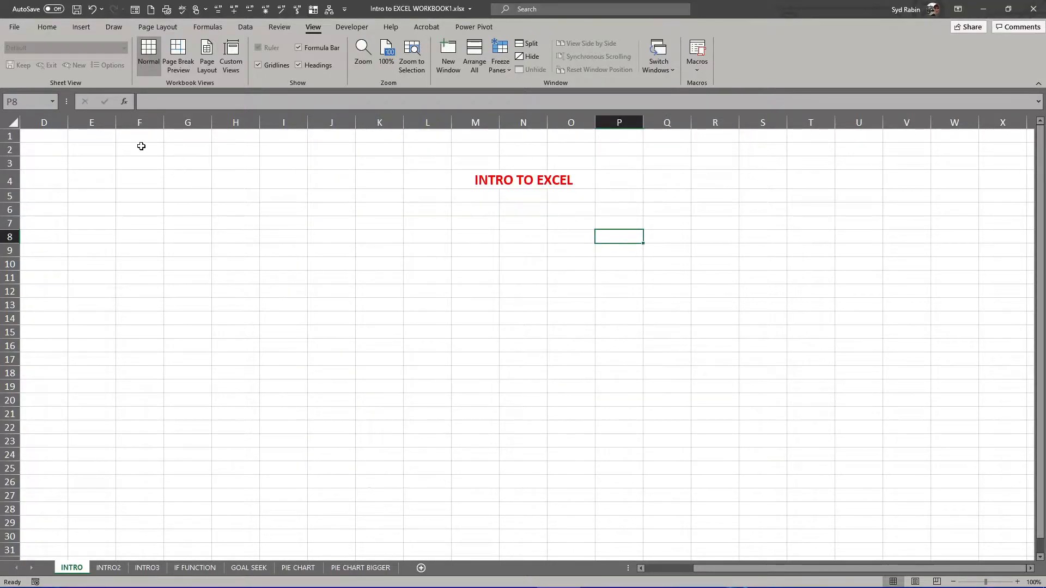
left_click(15, 28)
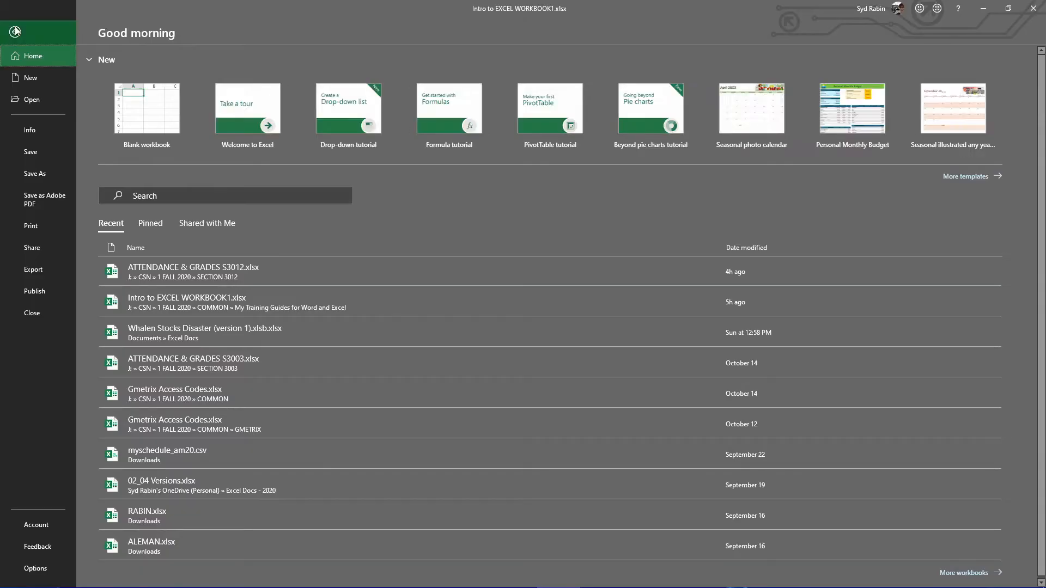
left_click(15, 31)
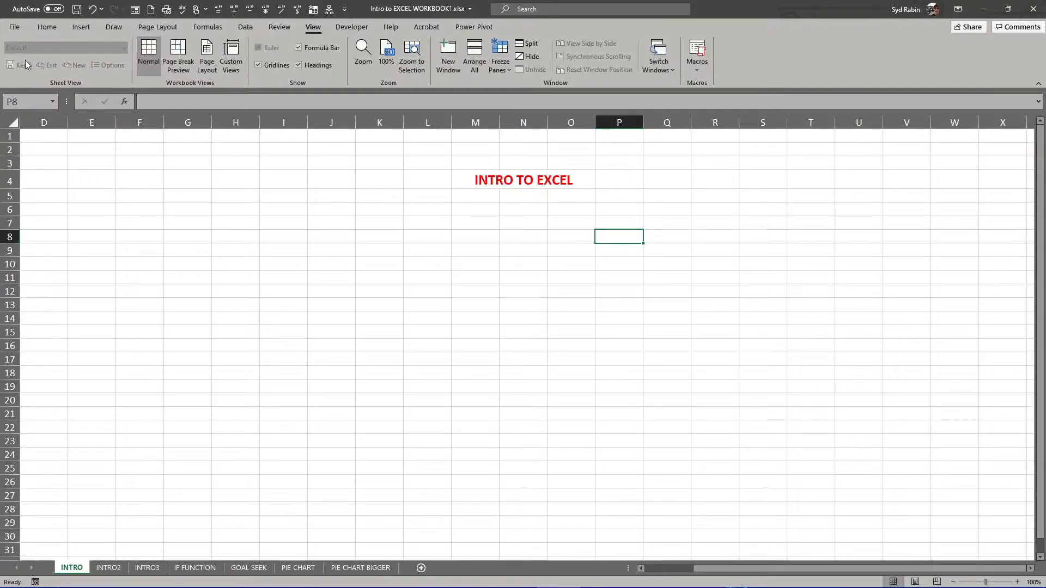
left_click(15, 28)
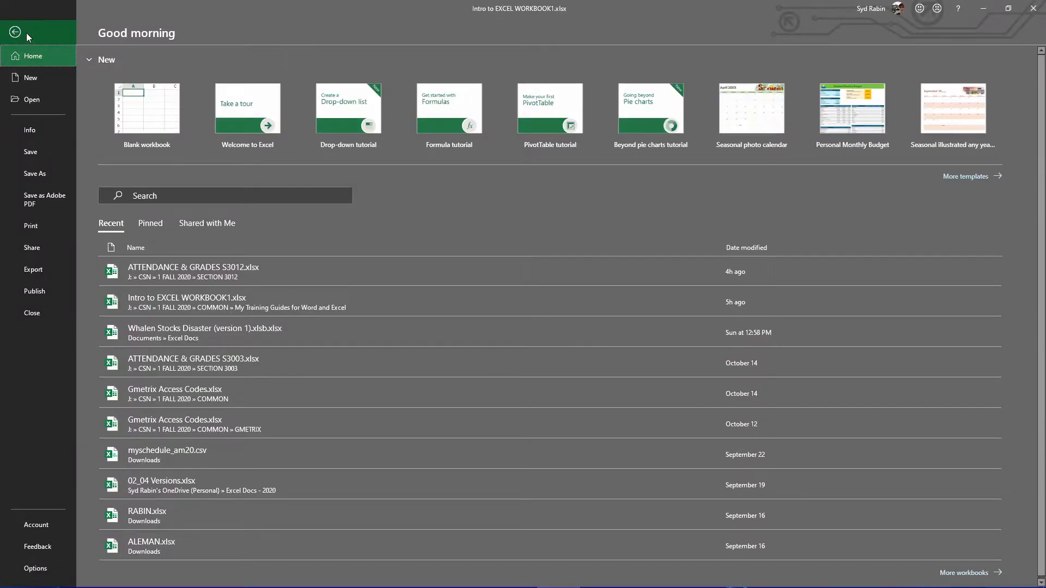
left_click(15, 33)
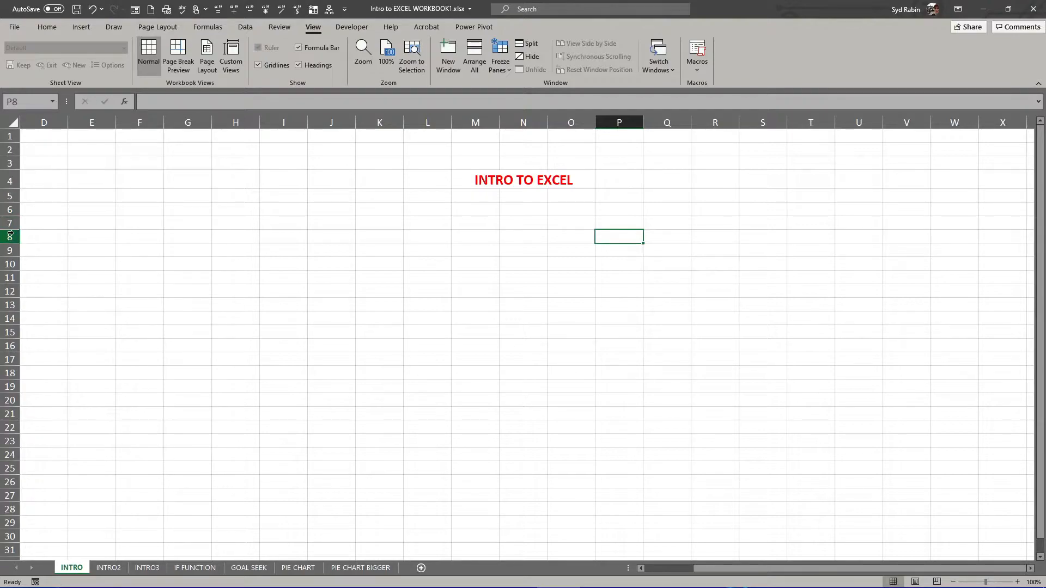
Step: Step the active cell up and down through the rows of column D, ending at cell D31
left_click(10, 251)
key("Down")
key("Down")
key("Down")
key("Down")
key("Down")
key("Down")
key("Down")
key("Down")
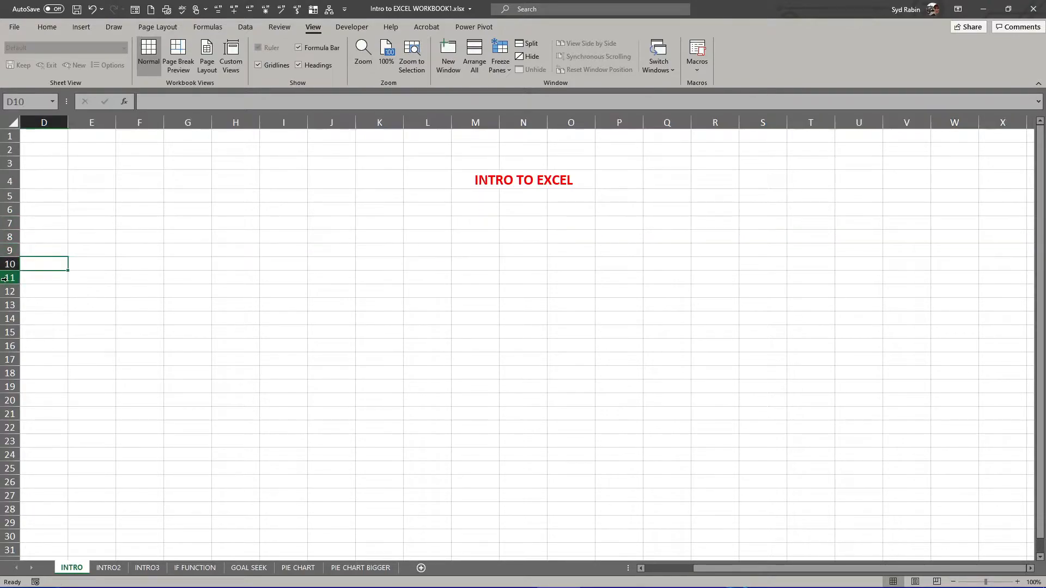
key("Up")
key("Up")
key("Up")
key("Up")
key("Up")
key("Down")
key("Down")
key("Up")
key("Up")
key("Up")
key("Up")
key("Up")
key("Up")
key("Up")
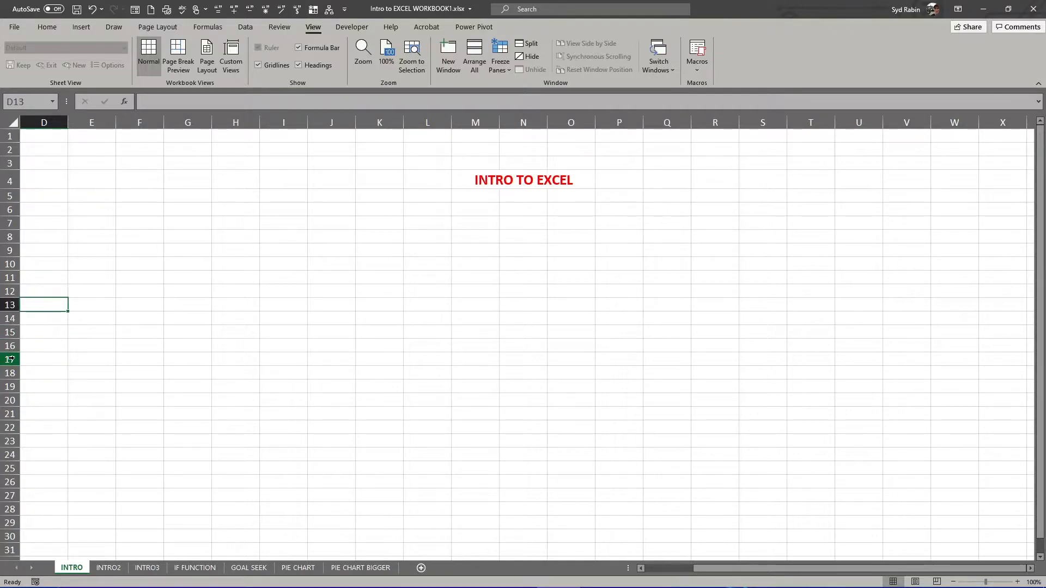
key("Down")
key("Down")
key("Down")
key("Down")
key("Down")
key("Down")
key("Down")
key("Down")
key("Down")
key("Down")
key("Down")
key("Down")
key("Down")
key("Down")
key("Down")
key("Down")
key("Down")
key("Down")
key("Down")
key("Down")
key("Down")
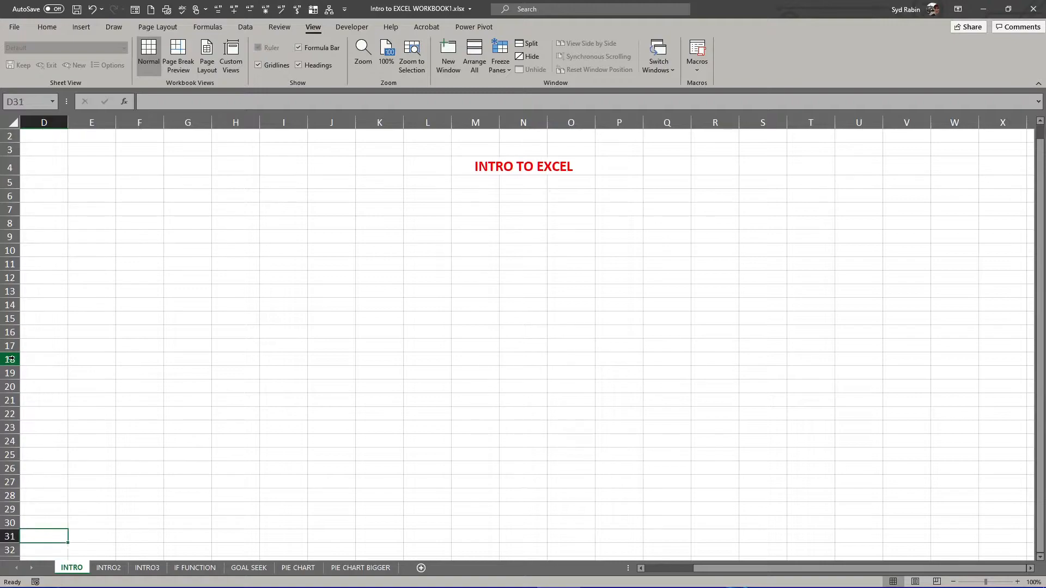
Step: Select columns G, H and I in turn, and move the active cell back and forth along row 2 to P2
left_click(184, 123)
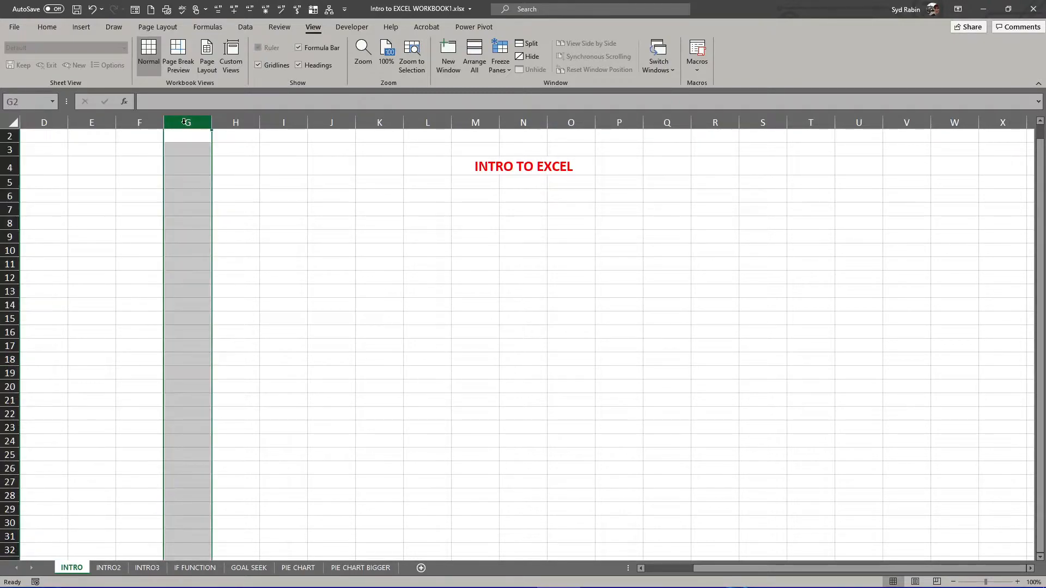
left_click(227, 121)
left_click(277, 121)
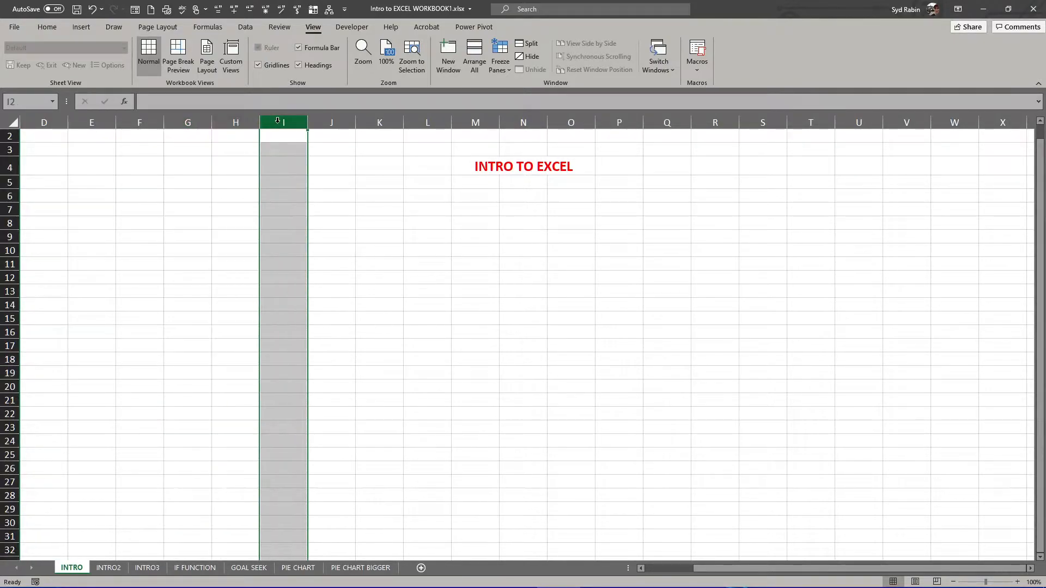
key("Left")
key("Right")
key("Right")
key("Right")
key("Right")
key("Right")
key("Right")
key("Left")
key("Left")
key("Left")
key("Left")
key("Right")
key("Right")
key("Right")
key("Right")
key("Right")
key("Right")
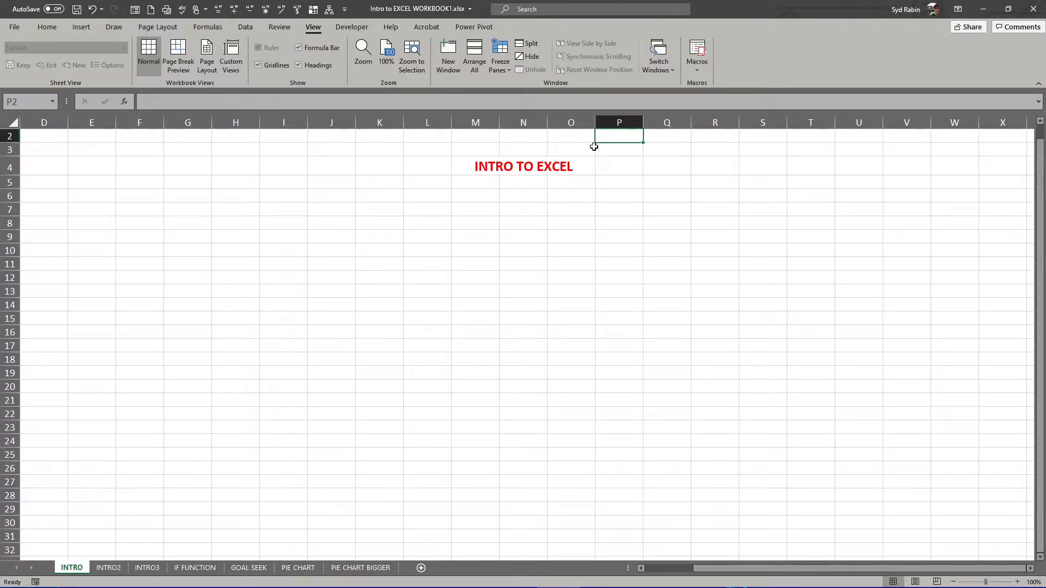
Step: Select the whole columns P and M in turn, and pick cell M17 where column M crosses row 17
left_click(615, 121)
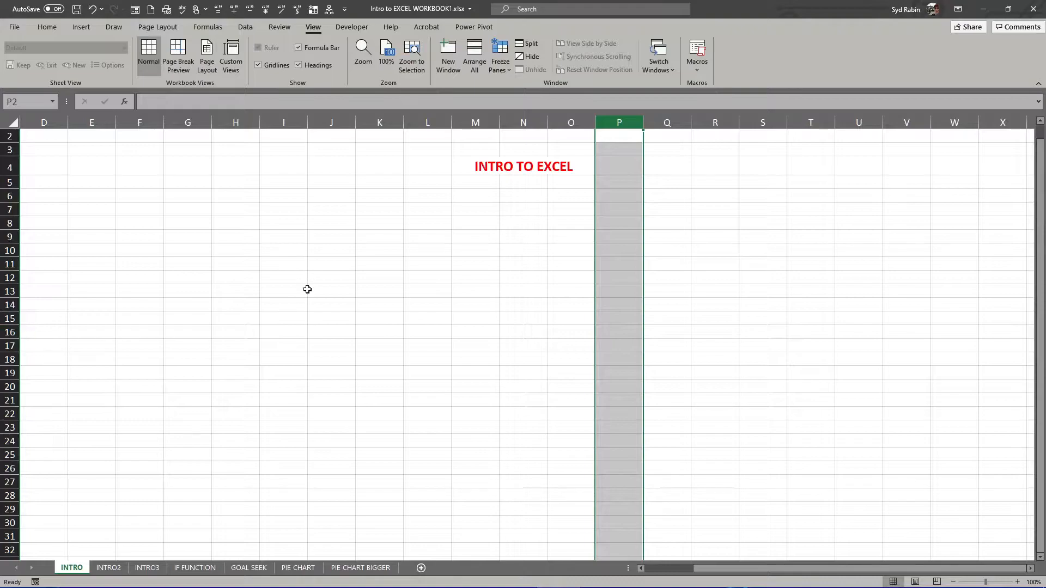
left_click(470, 121)
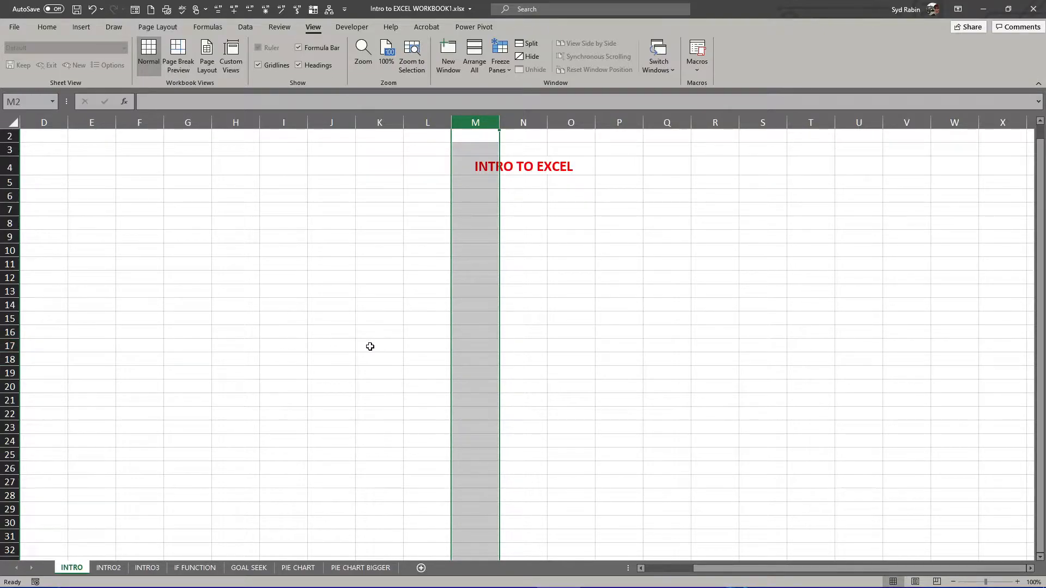
left_click(470, 347)
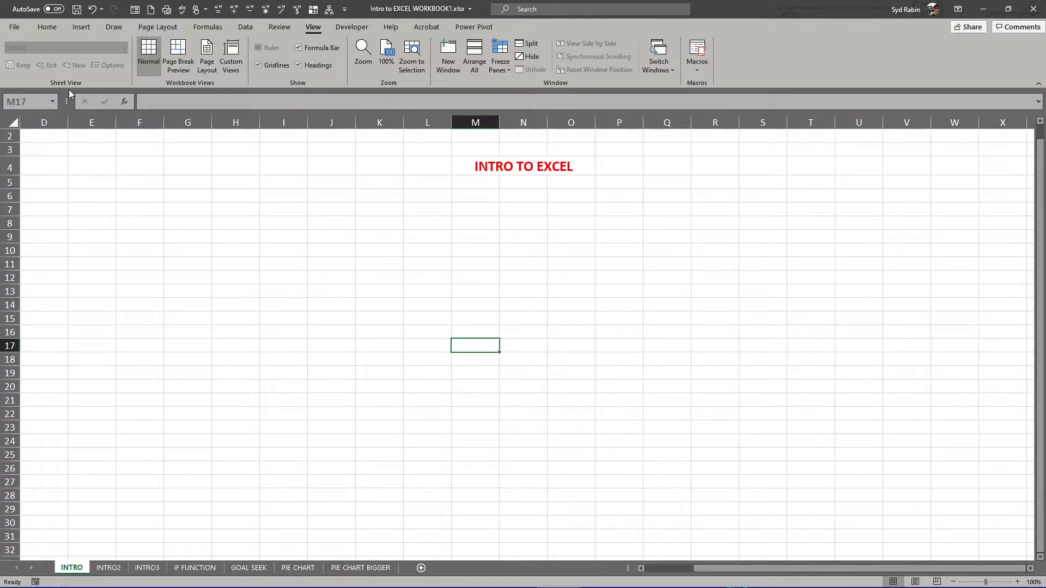
Step: Select cells R11 and F6 in turn to read their addresses in the Name Box
left_click(17, 100)
left_click(714, 264)
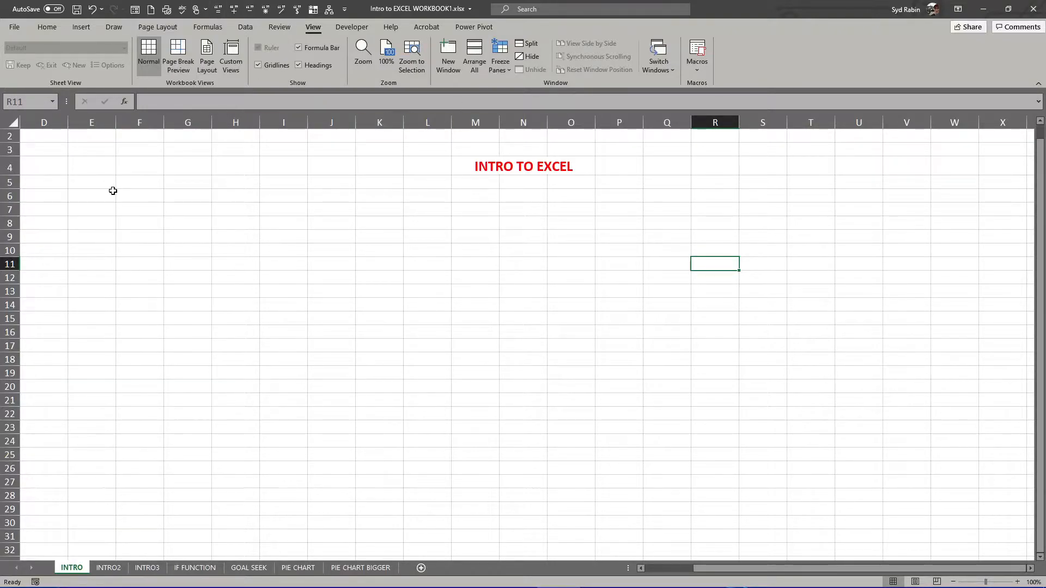
left_click(137, 201)
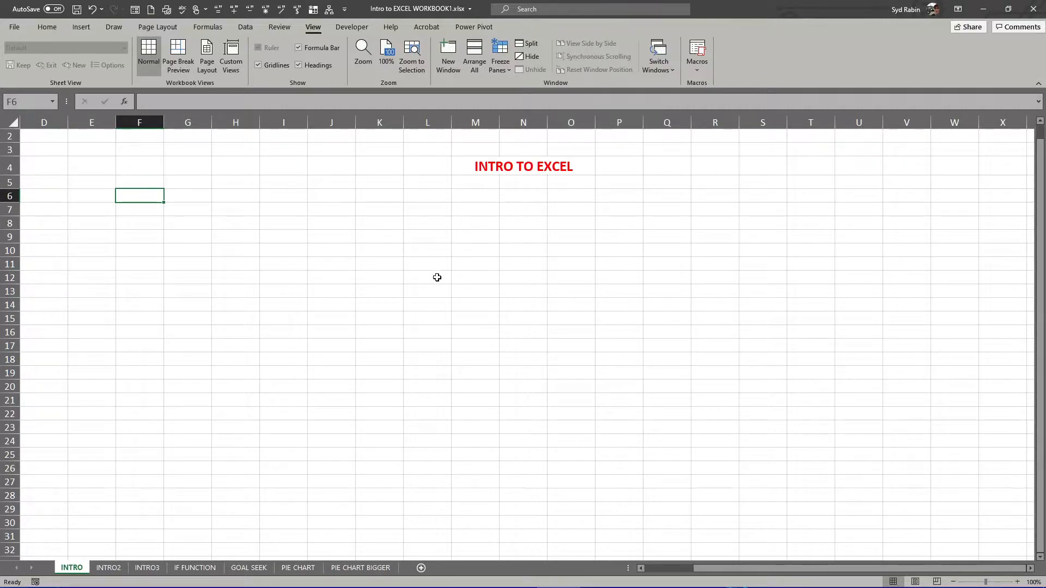
Step: Enter the worksheet's row count, 1,048,576, in cell L29
scroll(83, 366, "down", 4)
scroll(83, 365, "down", 4)
scroll(84, 366, "up", 3)
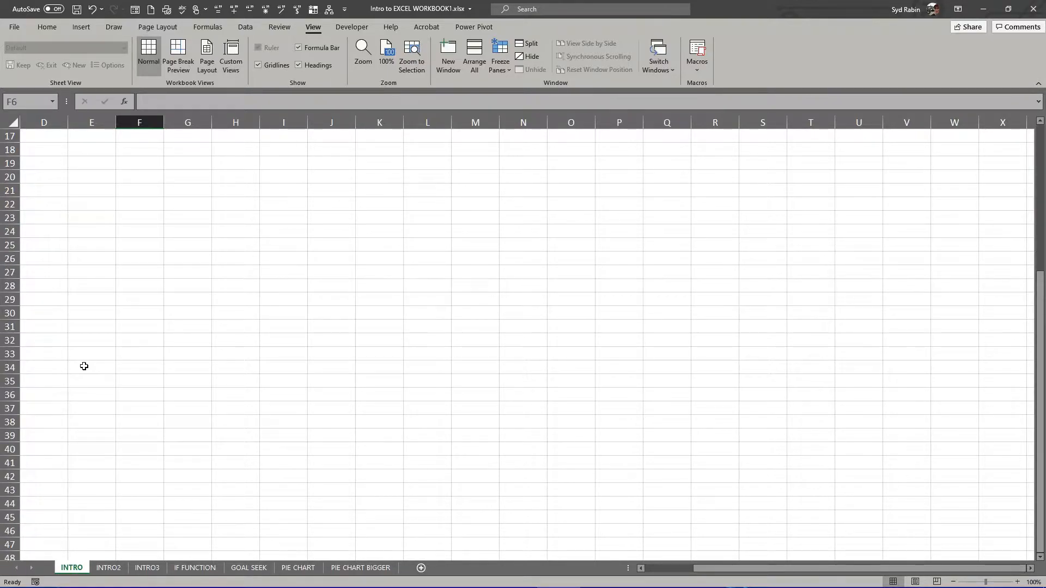
left_click(438, 298)
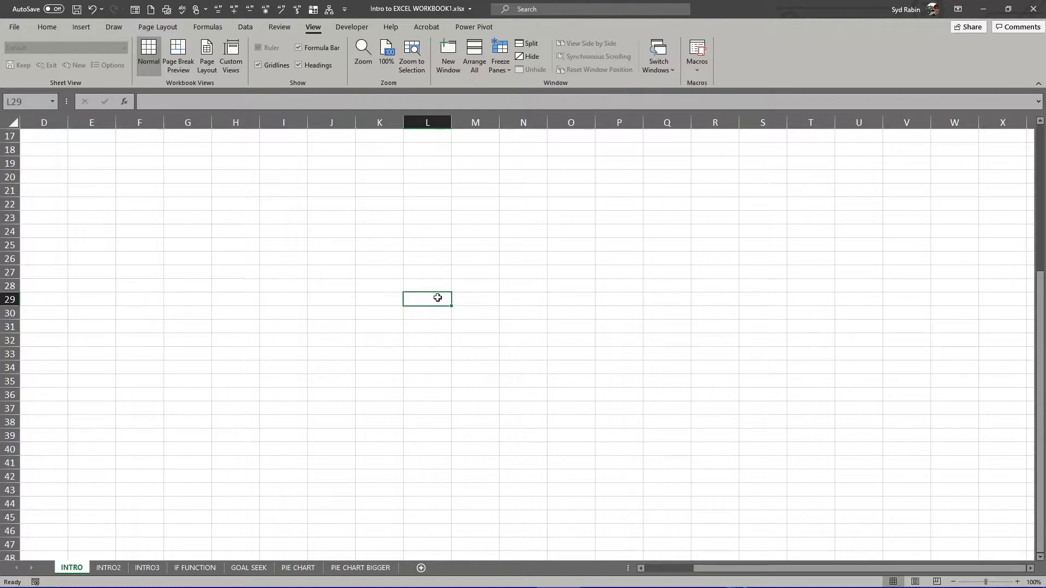
type("1,")
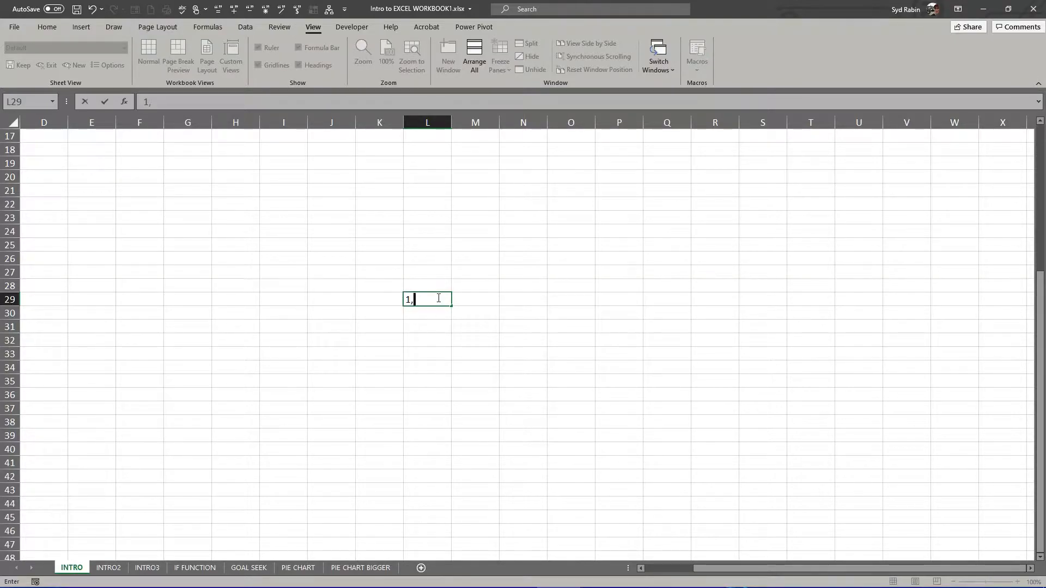
type("048,576")
key("Return")
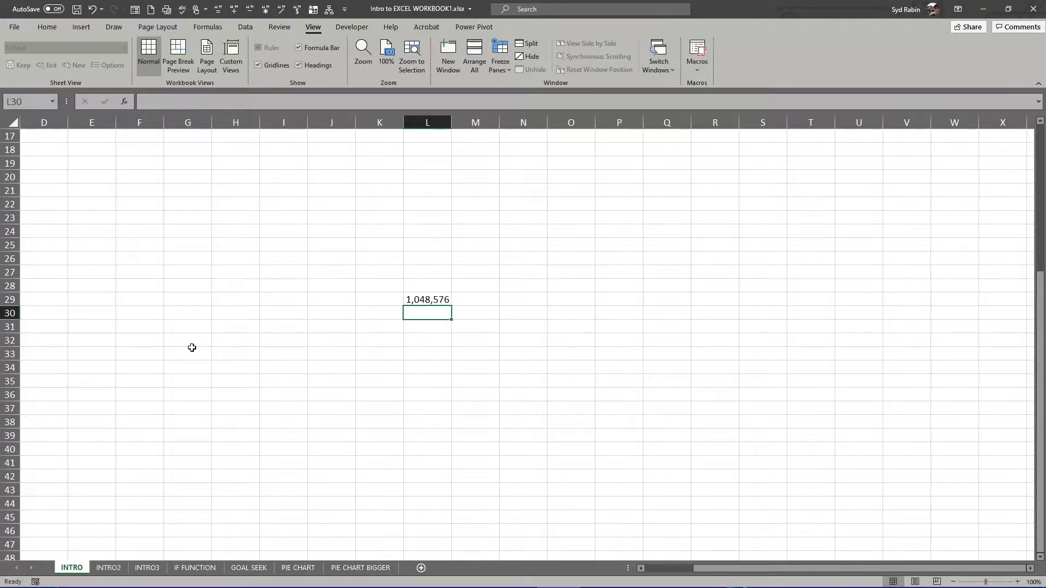
Step: Enter the label "rows" in cell L30, directly below the row count
scroll(70, 371, "down", 13)
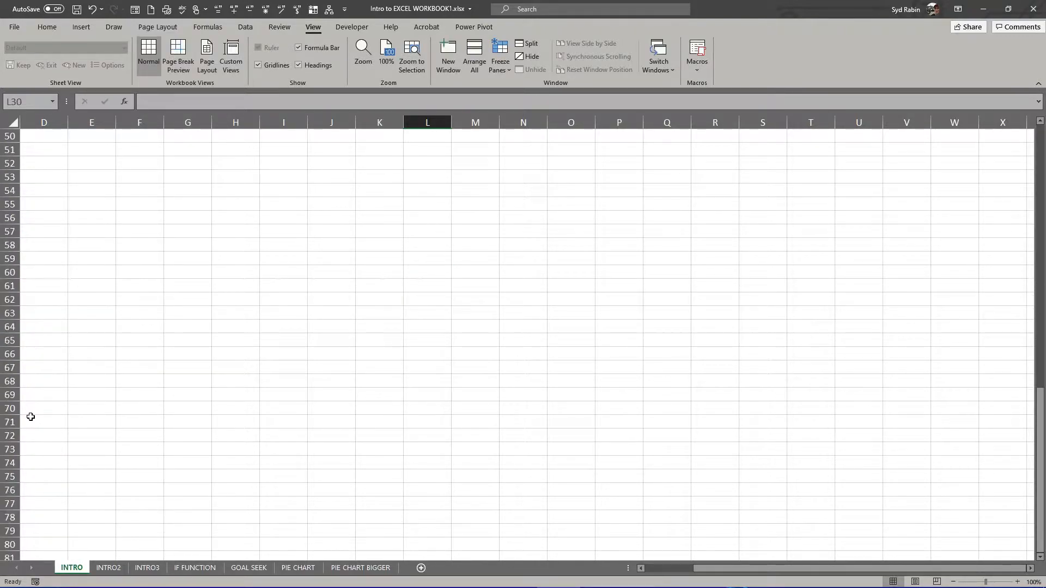
scroll(31, 460, "down", 8)
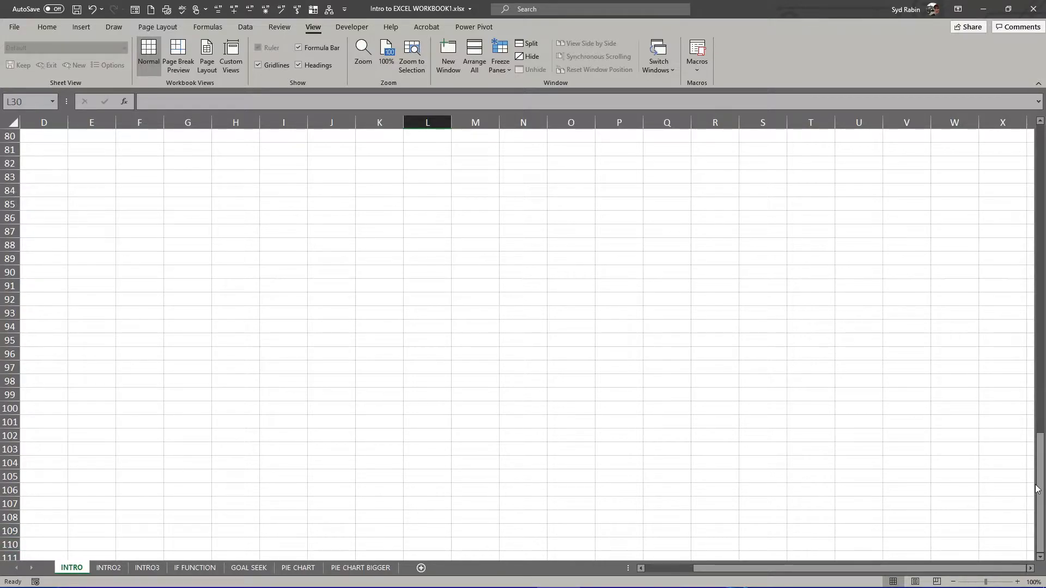
left_click_drag(1042, 486, 1041, 131)
scroll(708, 332, "down", 3)
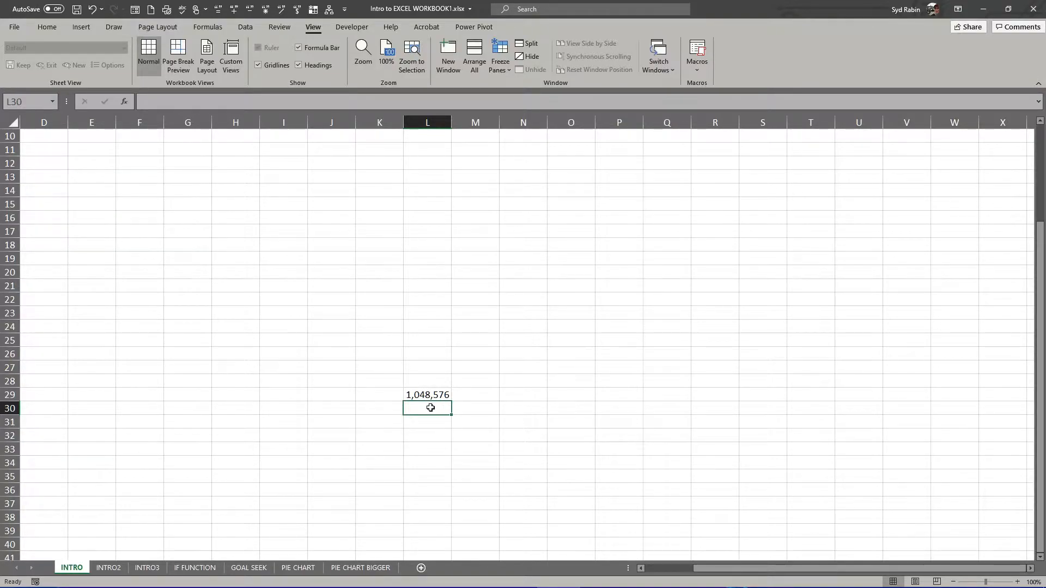
type("ro")
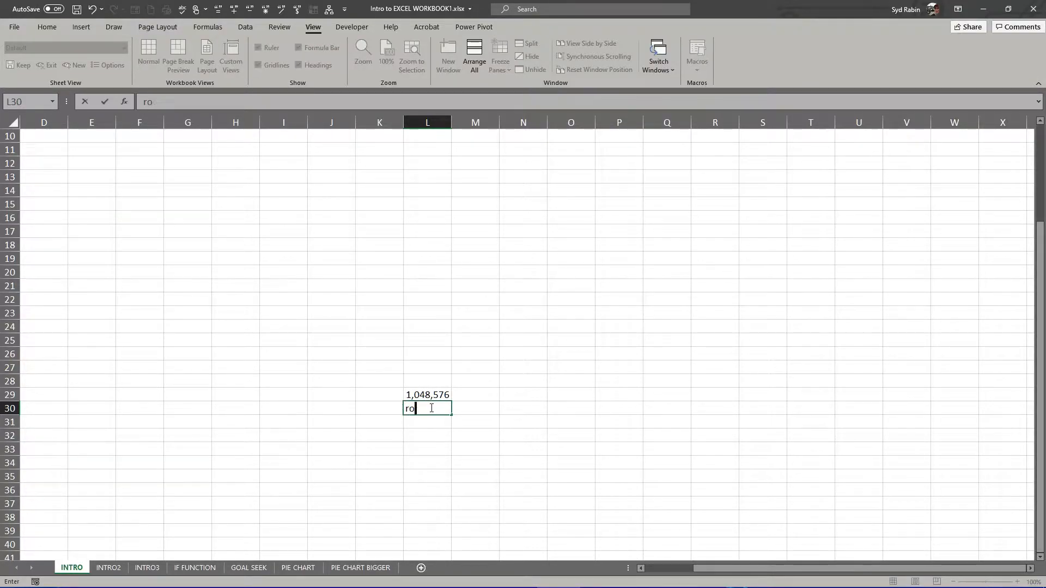
type("ws")
key("Tab")
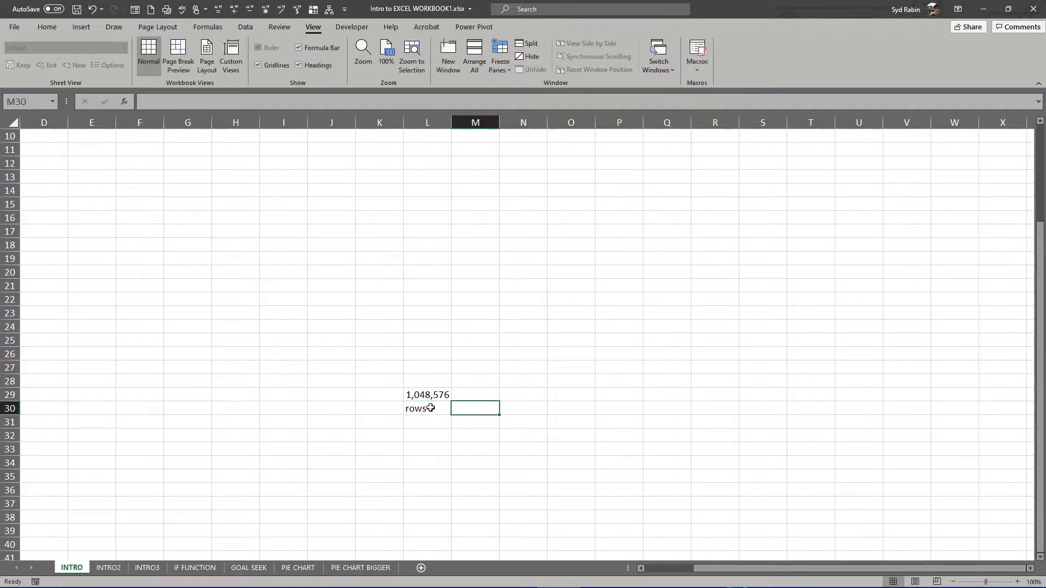
Step: Enter the column count 16,384 in cell N29 and the label "columns" in N30 below it
key("Up")
key("Right")
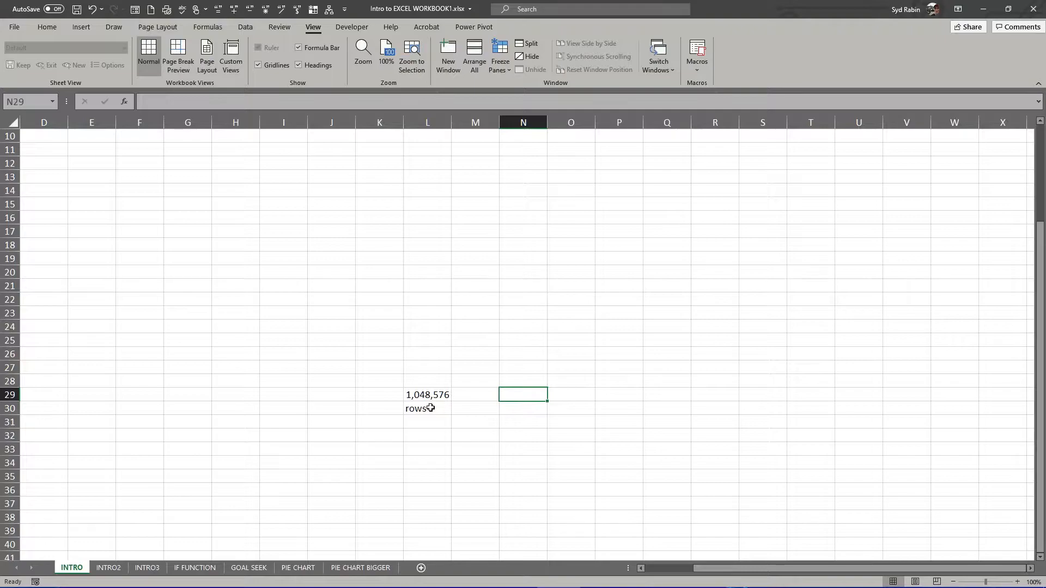
type("16,384")
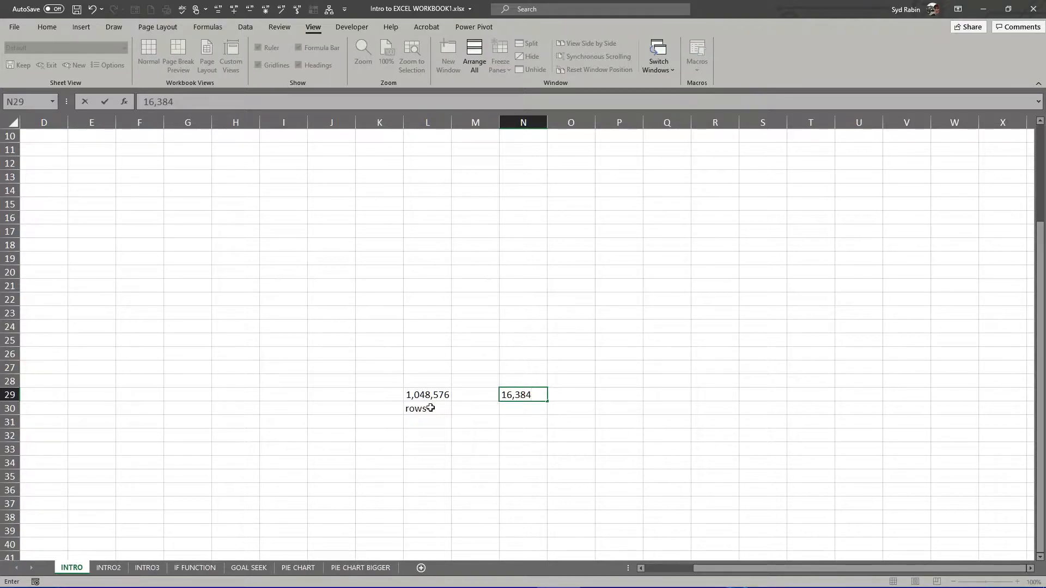
key("Return")
type("c")
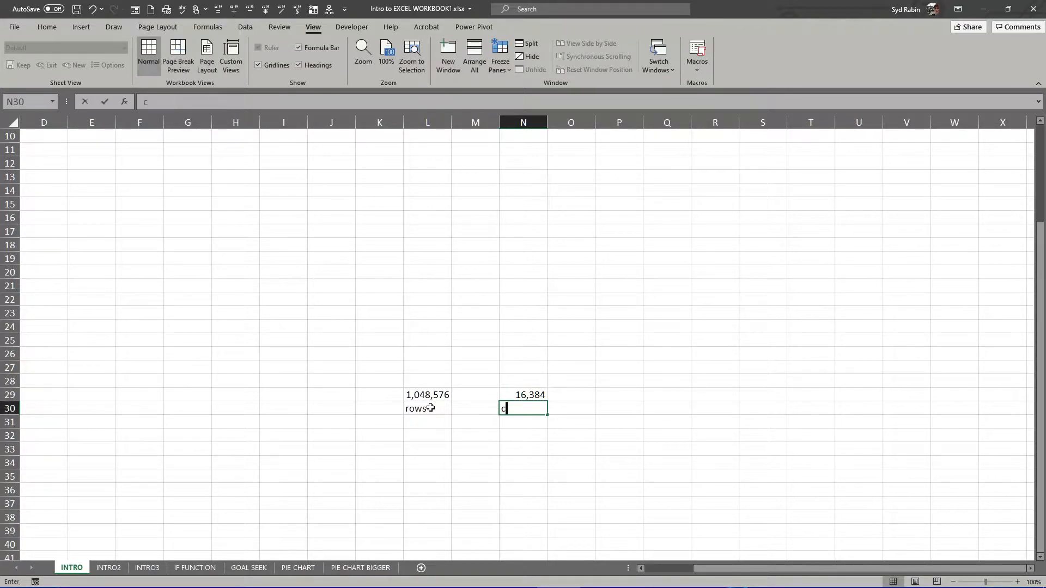
type("olumns")
key("Return")
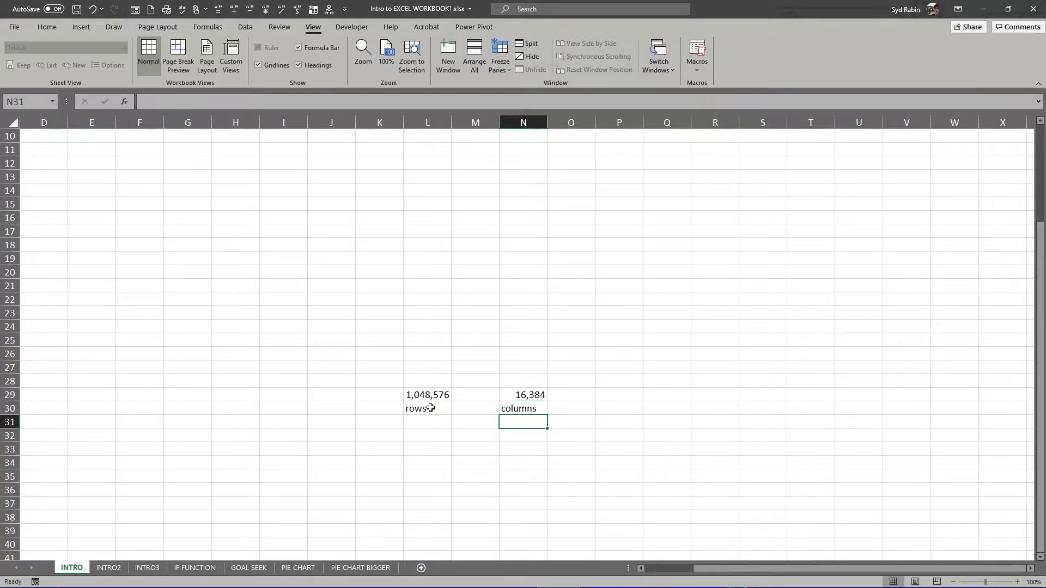
Step: Select single columns in turn from F through I and M to Z to examine the single-letter column headings
left_click(188, 122)
left_click(147, 122)
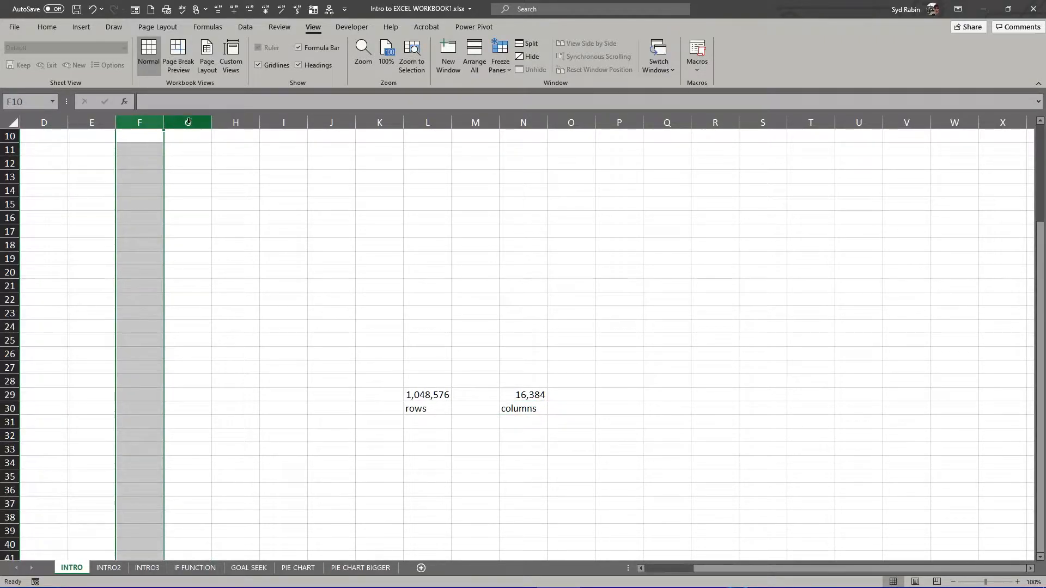
left_click(226, 122)
left_click(294, 122)
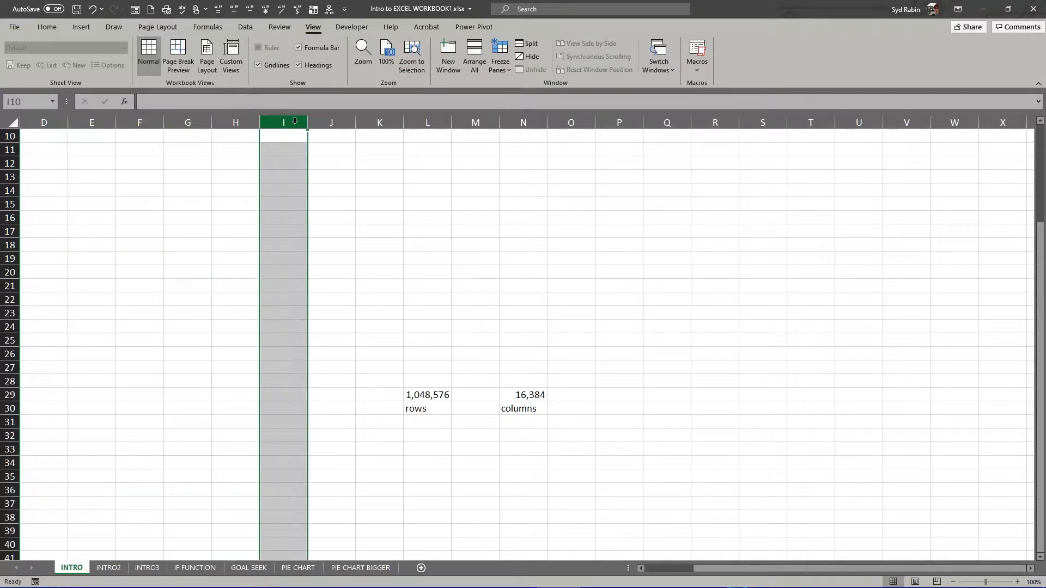
left_click(490, 120)
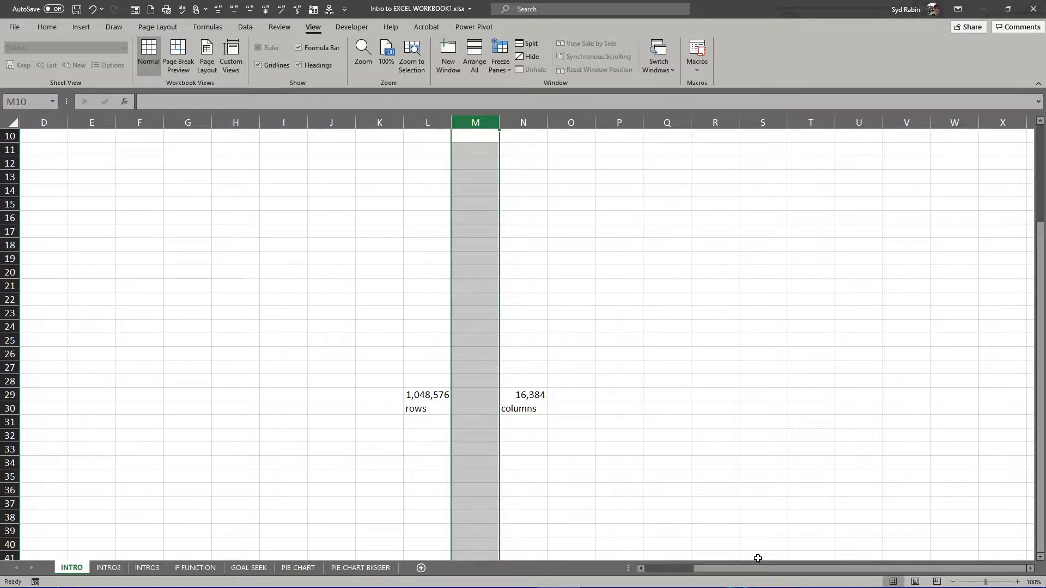
left_click(1030, 570)
left_click(1030, 570)
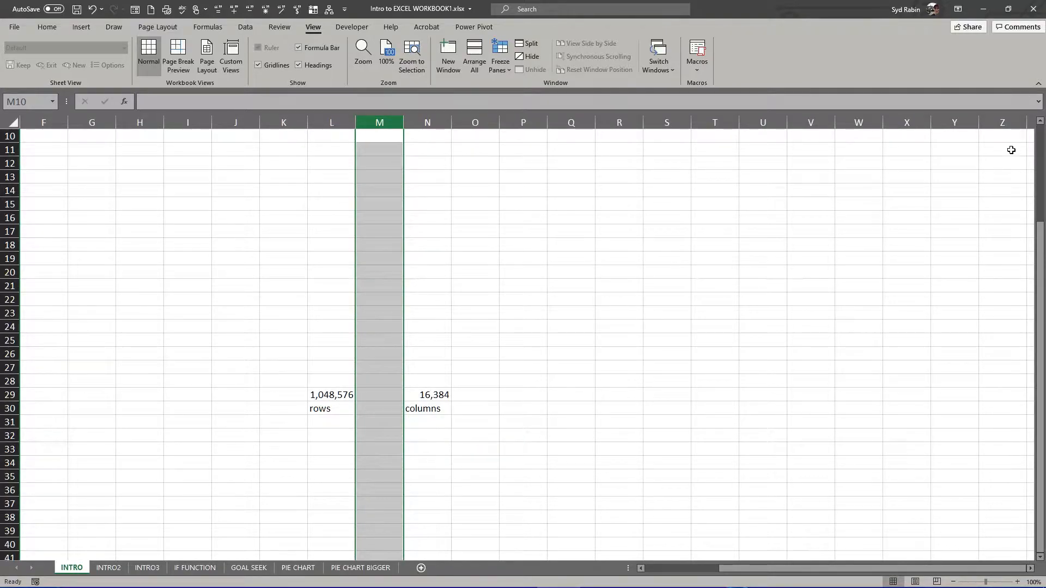
left_click(1001, 120)
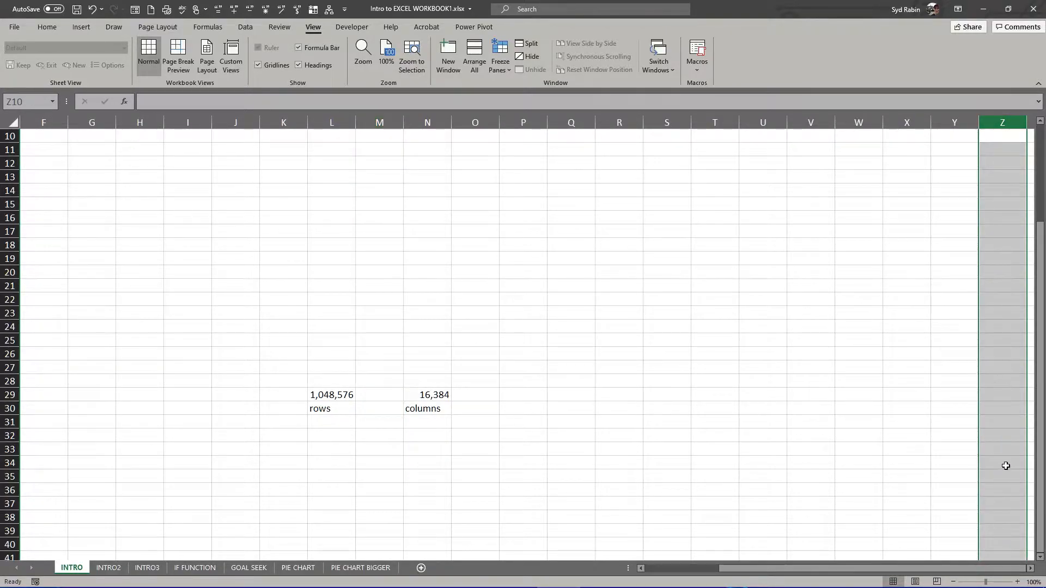
Step: Examine the double-letter column headings beyond Z, selecting columns BA and CA along the way
left_click(1030, 569)
left_click(1030, 570)
left_click(1030, 570)
left_click(1031, 570)
left_click(1030, 570)
left_click(1030, 570)
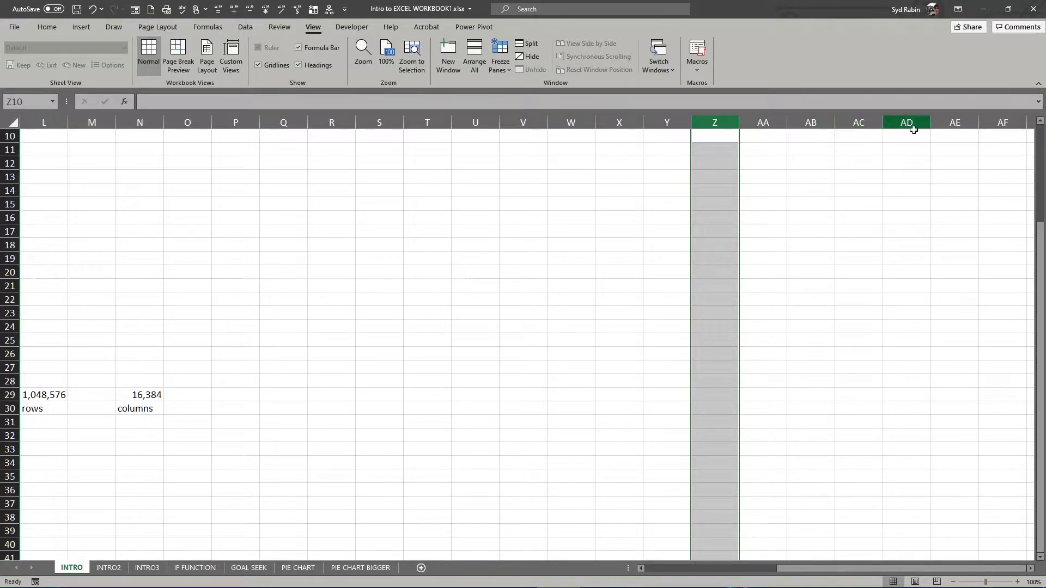
left_click(1030, 568)
left_click_drag(1030, 568, 1030, 568)
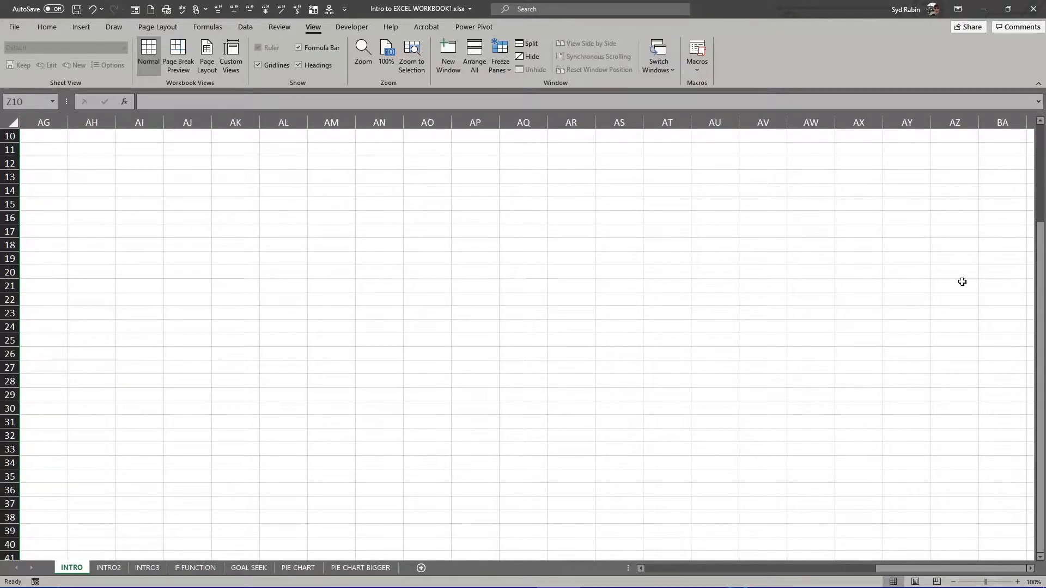
left_click(954, 120)
left_click(992, 121)
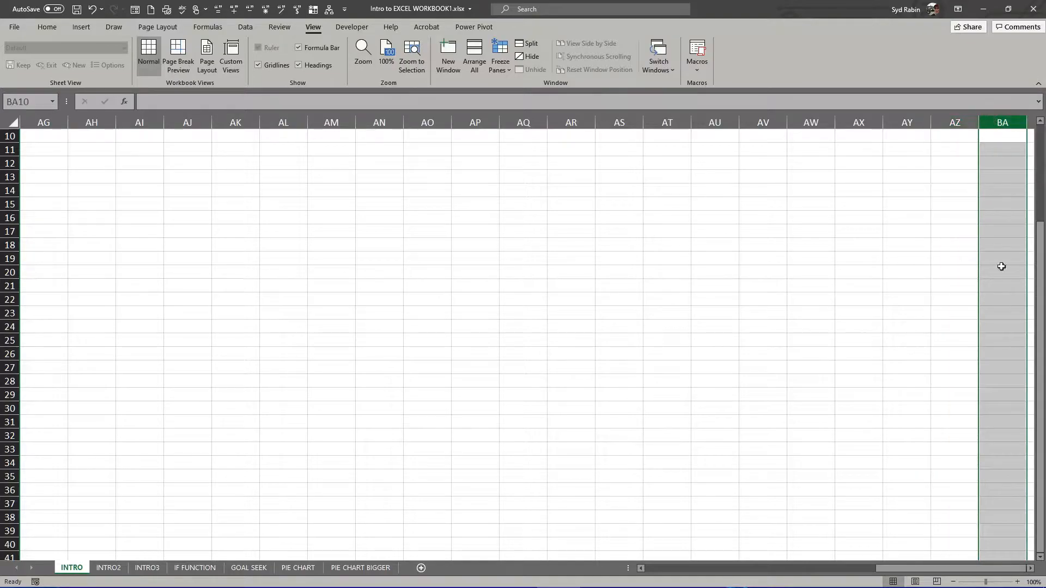
left_click_drag(1030, 568, 1030, 568)
left_click(951, 118)
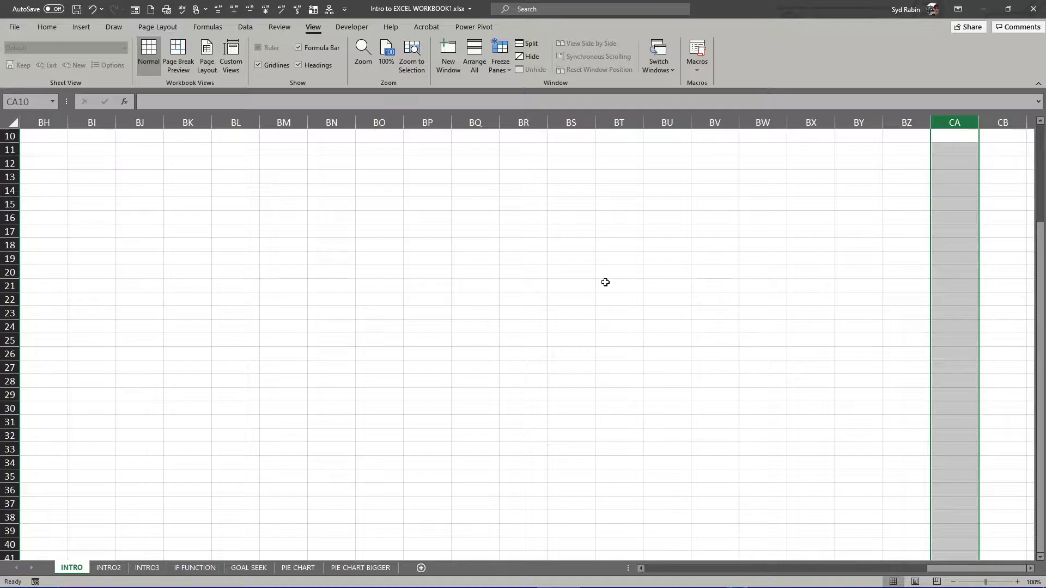
Step: Enter the last column's letters, XFD, in cell P29 beside the row and column counts
left_click_drag(934, 567, 648, 580)
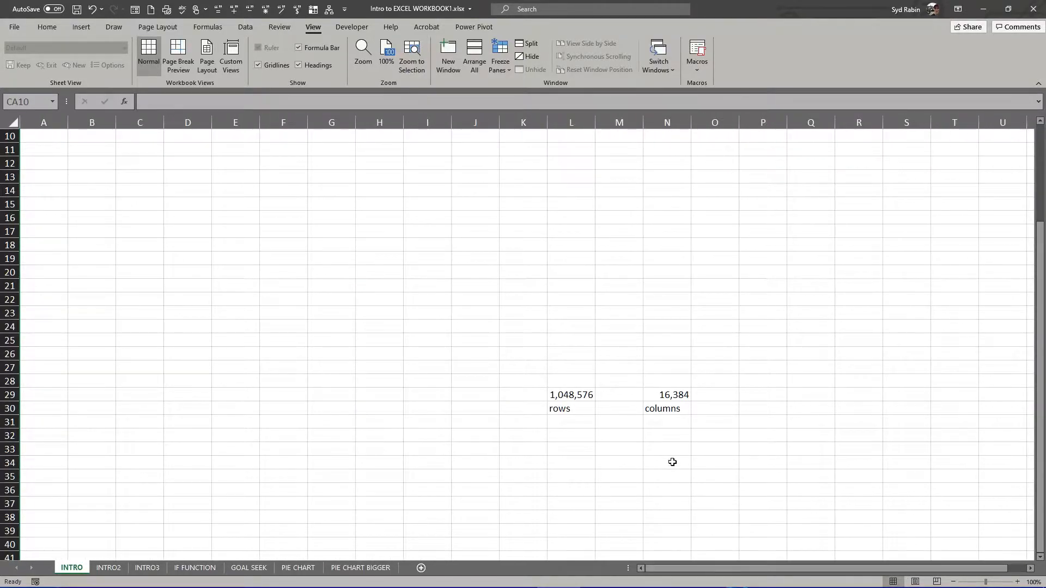
left_click(746, 395)
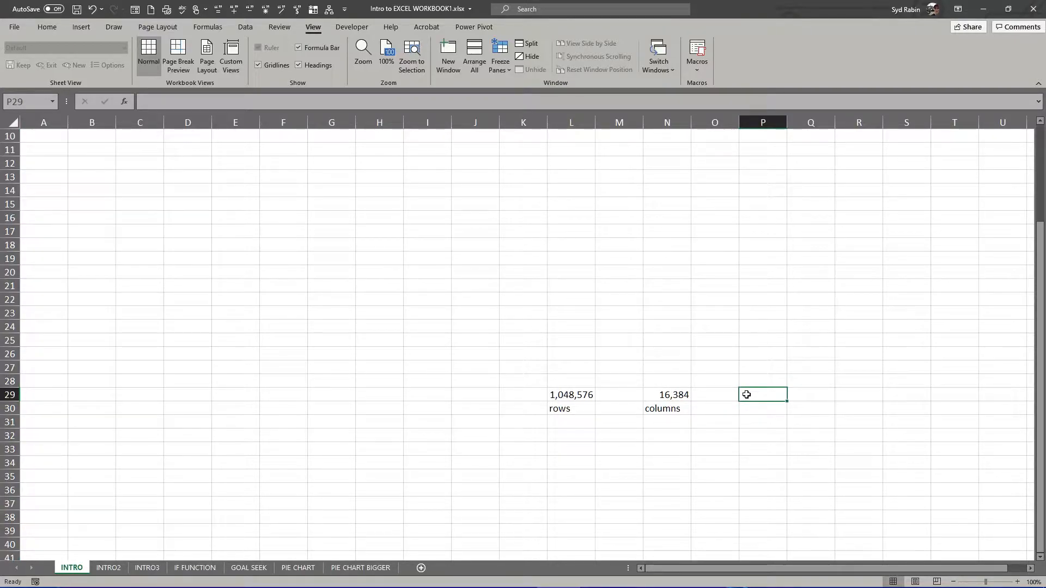
type("XF")
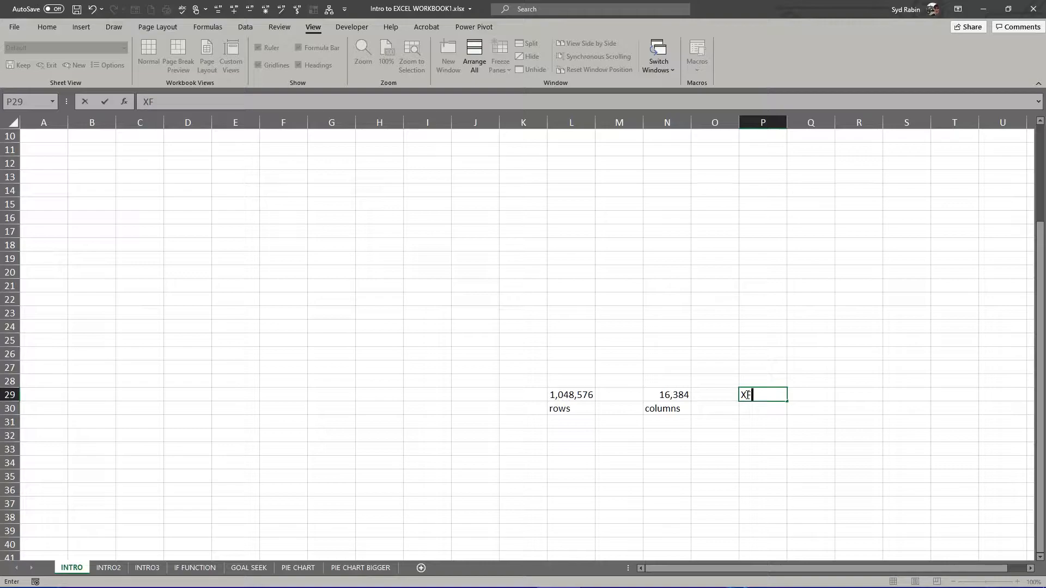
type("D")
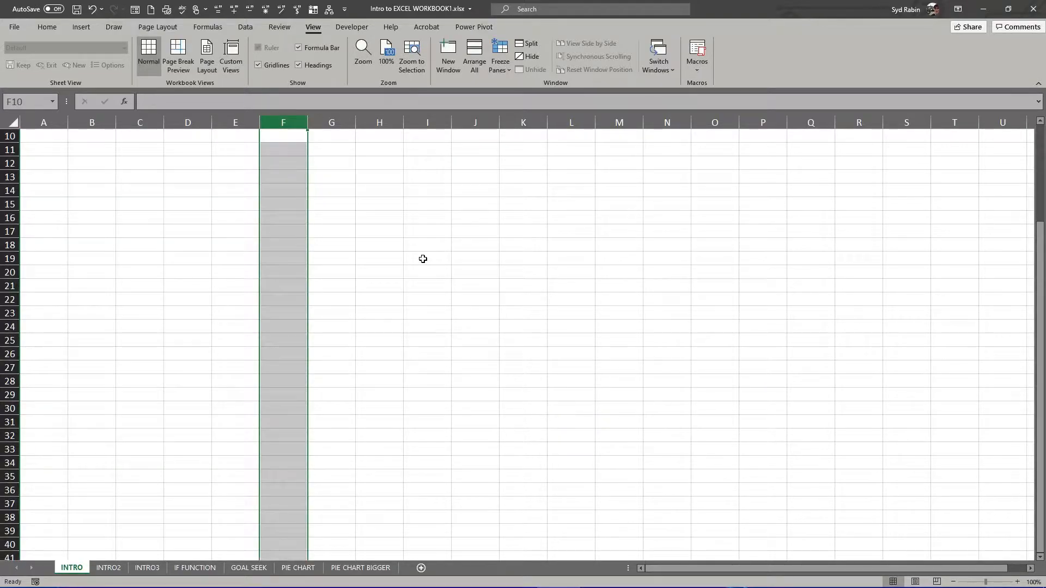
Step: Enter the number 667 in cell J17 and reselect that cell
left_click(423, 257)
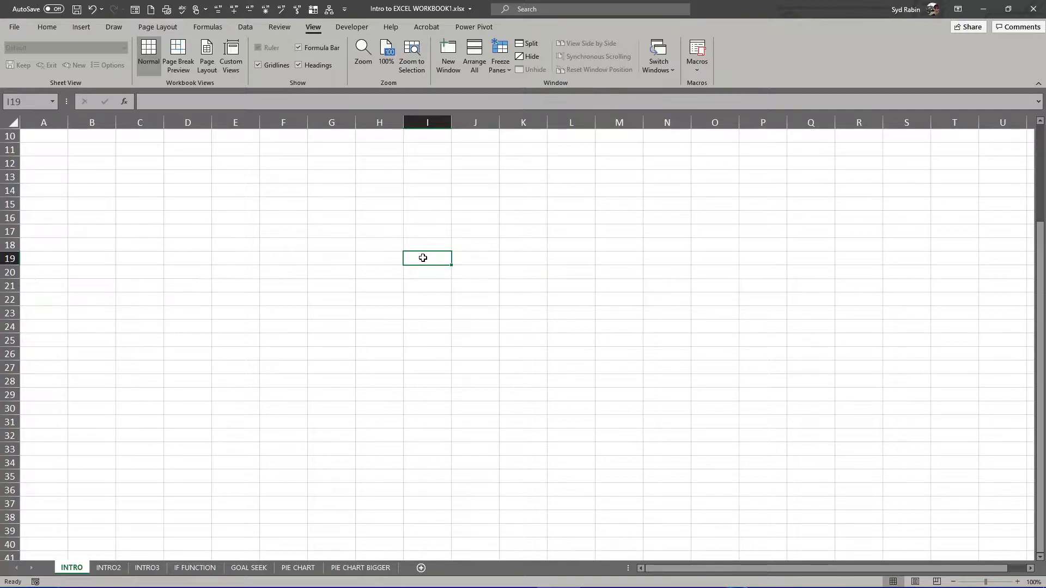
left_click(470, 231)
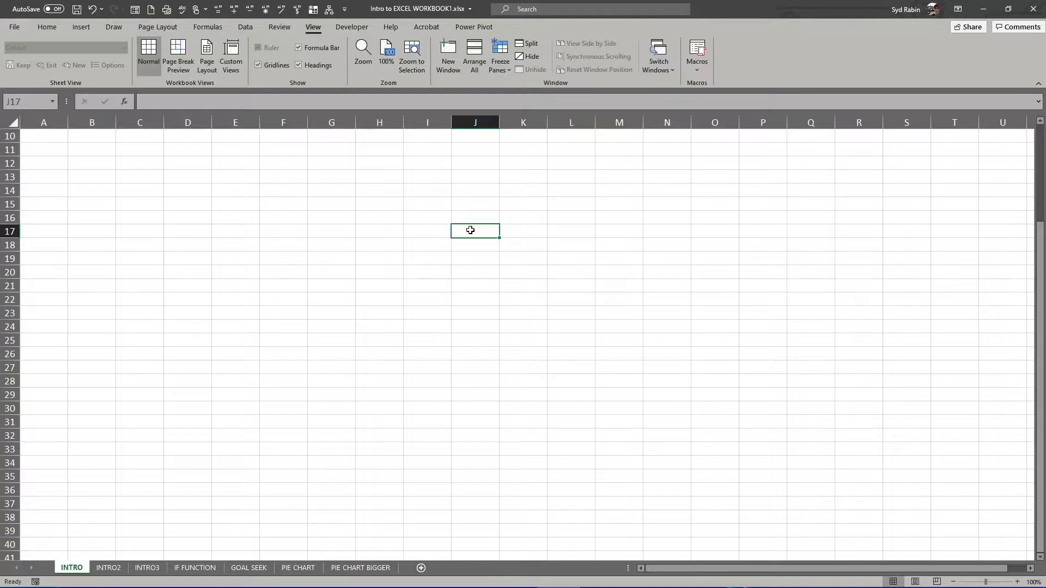
type("667")
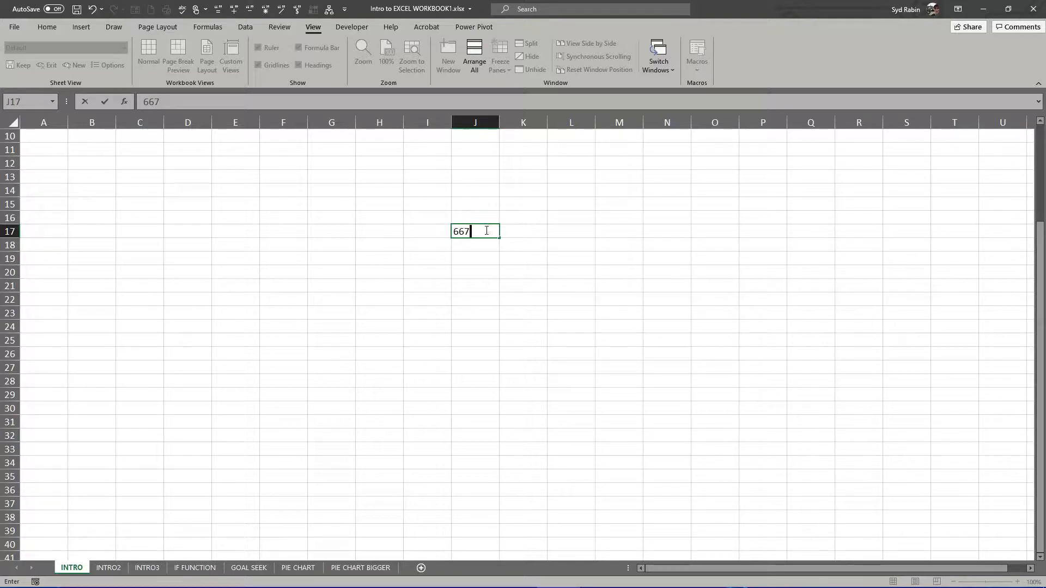
key("Return")
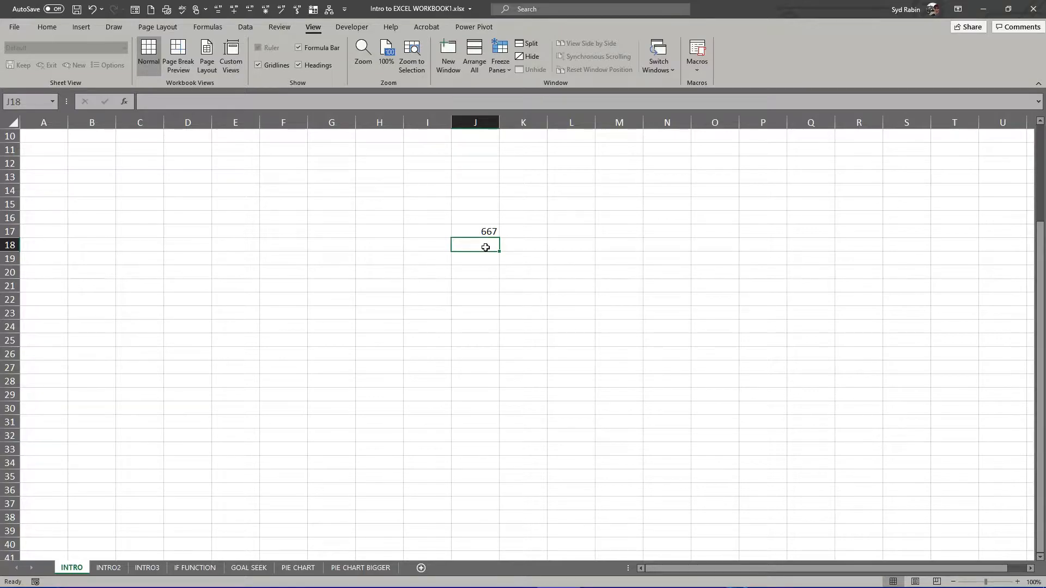
left_click(484, 229)
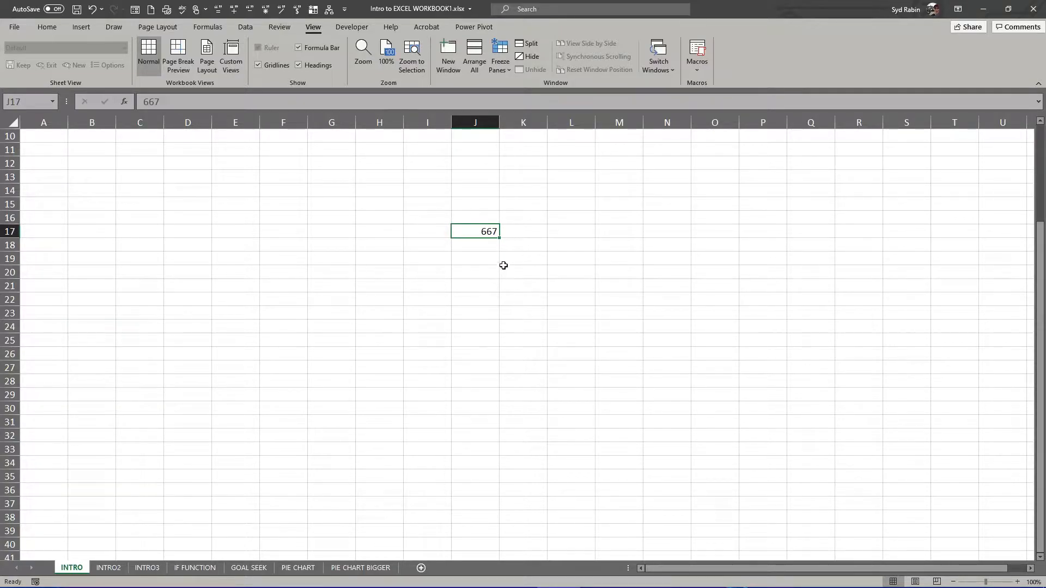
Step: Enter the number 456 in cell K17, directly beside the 667 entry
left_click(525, 232)
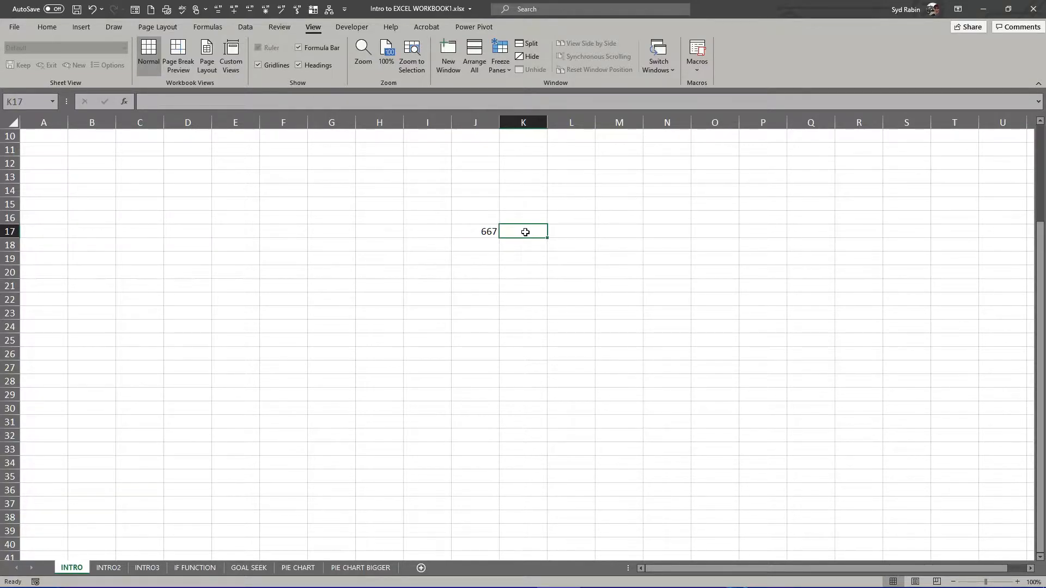
type("456")
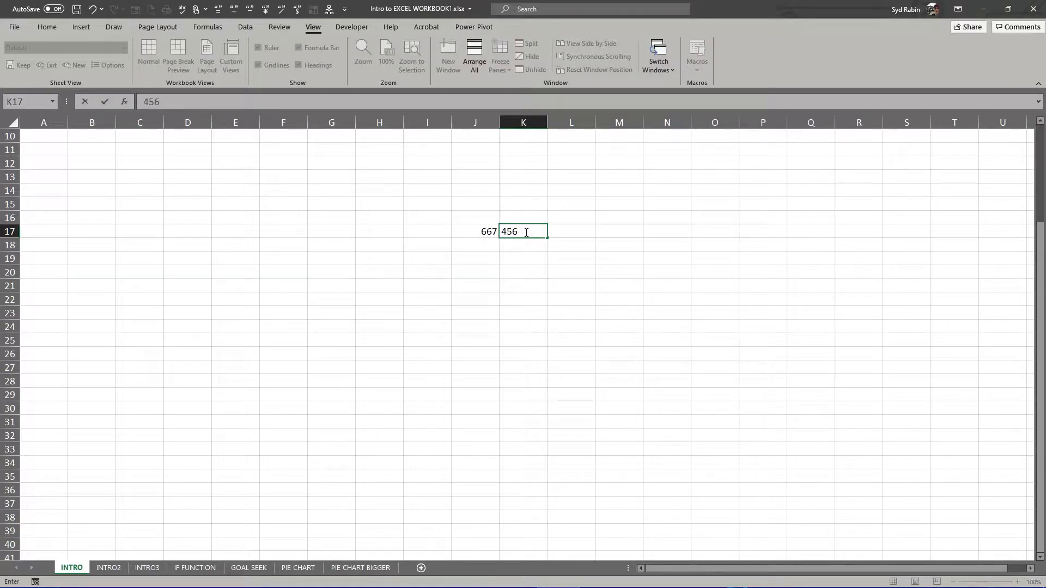
key("Tab")
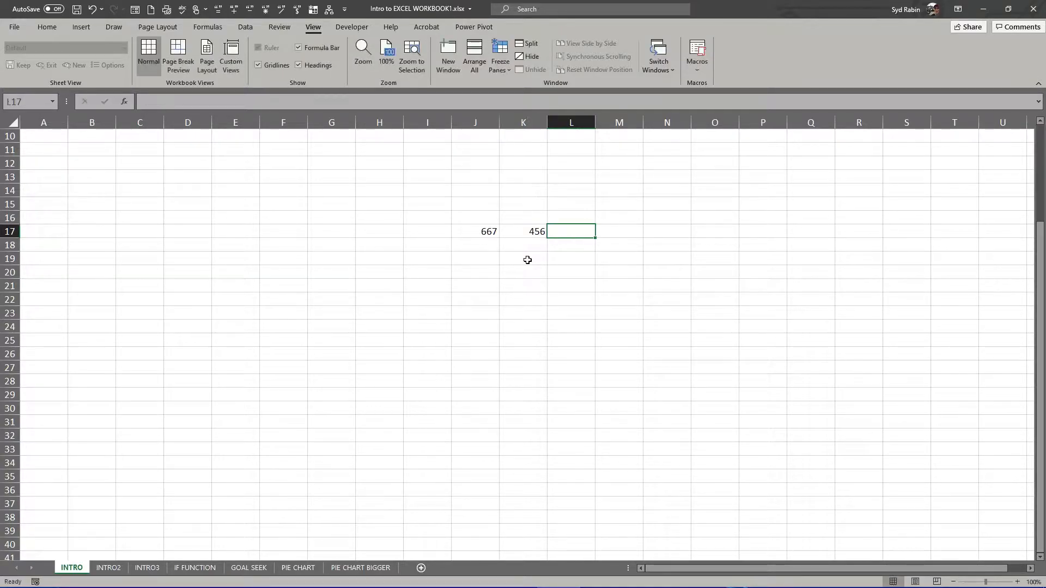
left_click(433, 231)
type("554")
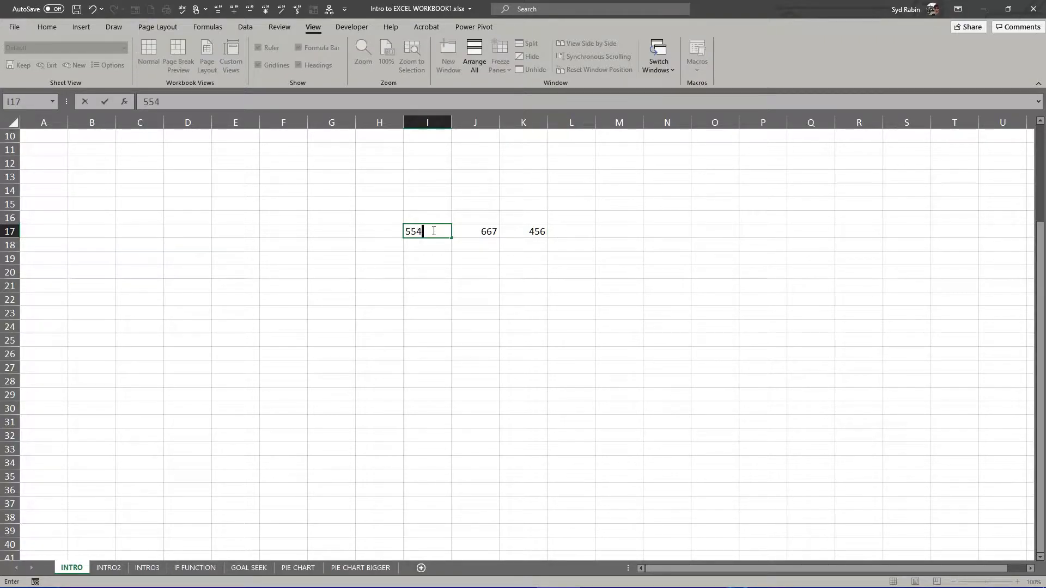
key("Home")
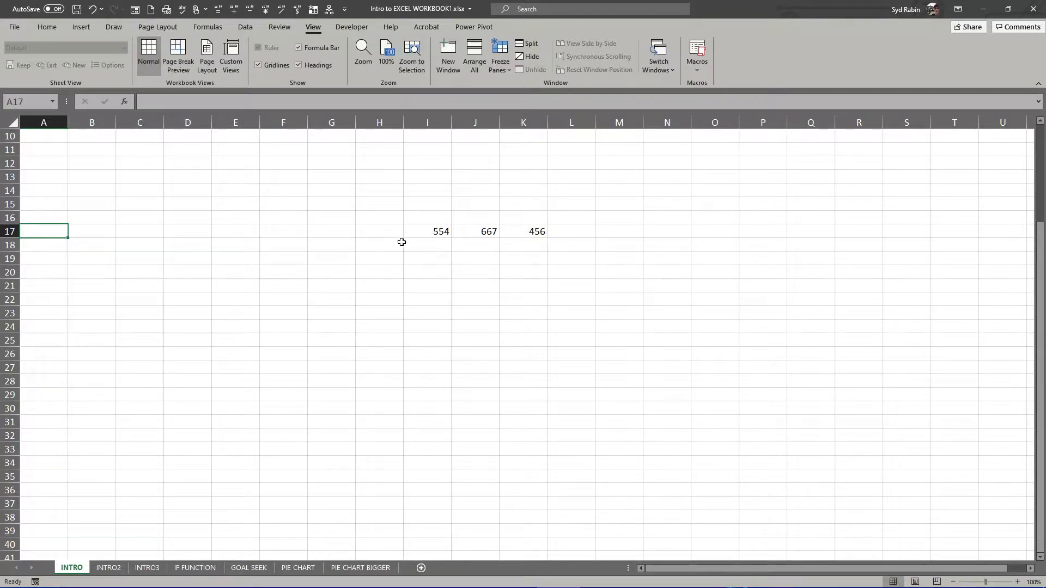
key("ctrl+z")
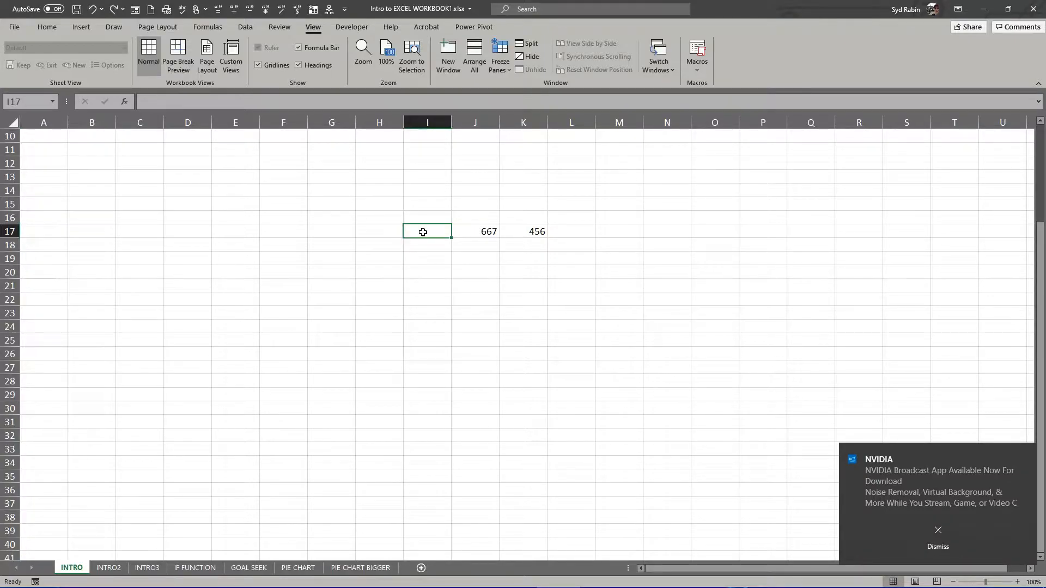
Step: Enter the number 669 in cell I17, completing the row of three numbers
type("669")
key("Left")
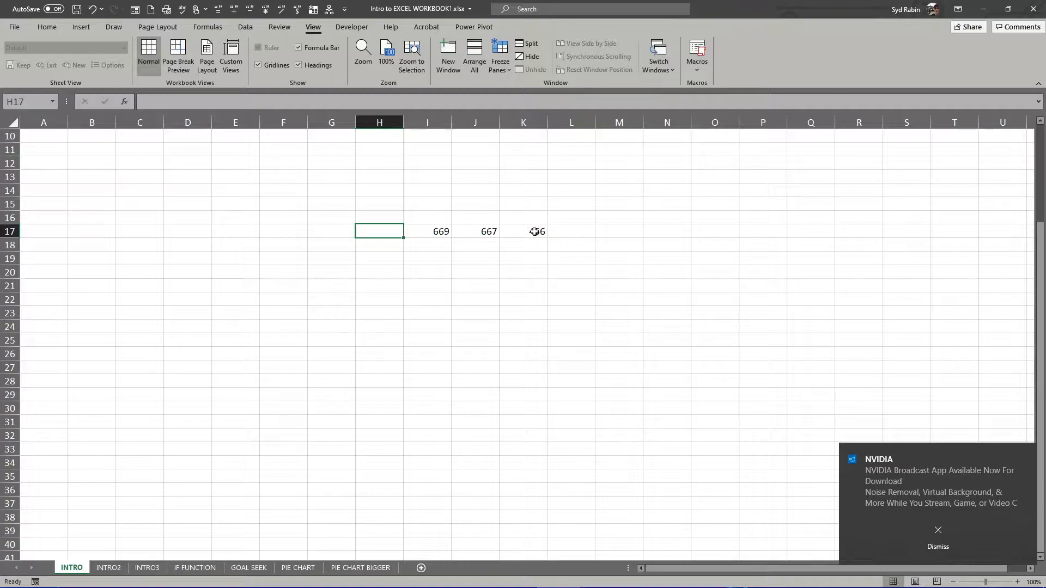
Step: Close the Outlook inbox window and dismiss the desktop mail notification
mouse_move(338, 587)
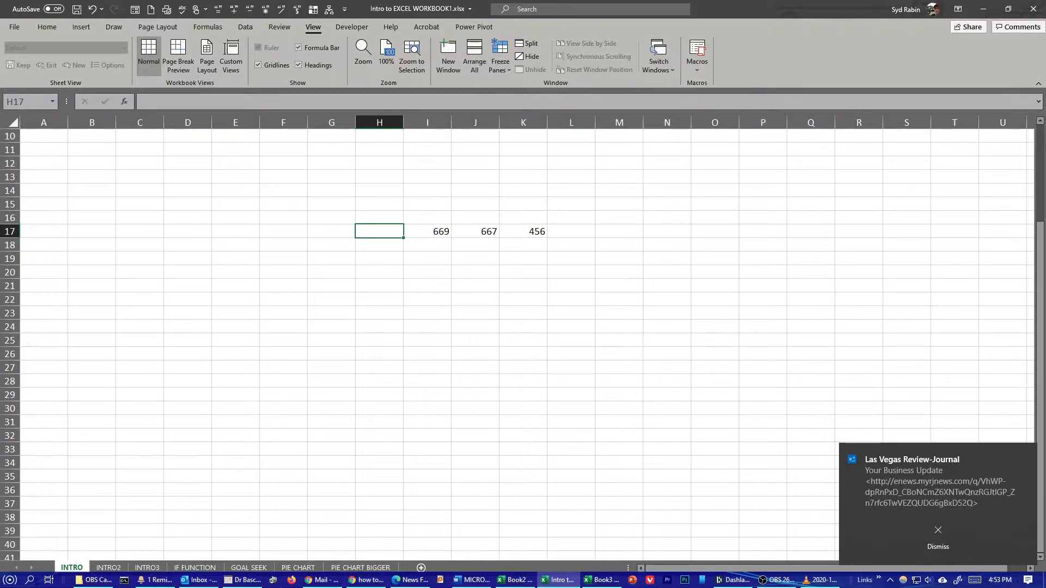
right_click(201, 582)
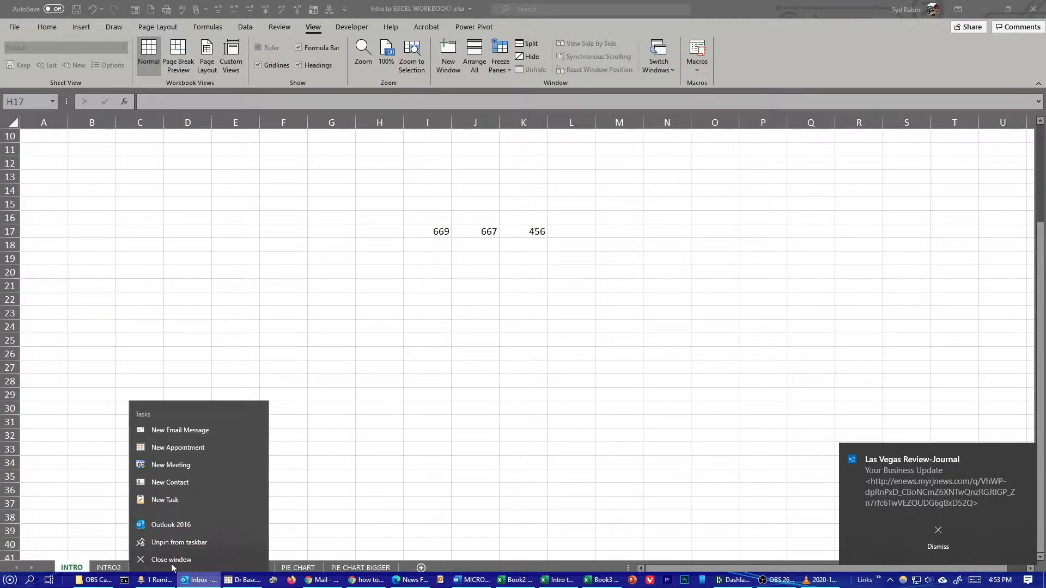
left_click(152, 561)
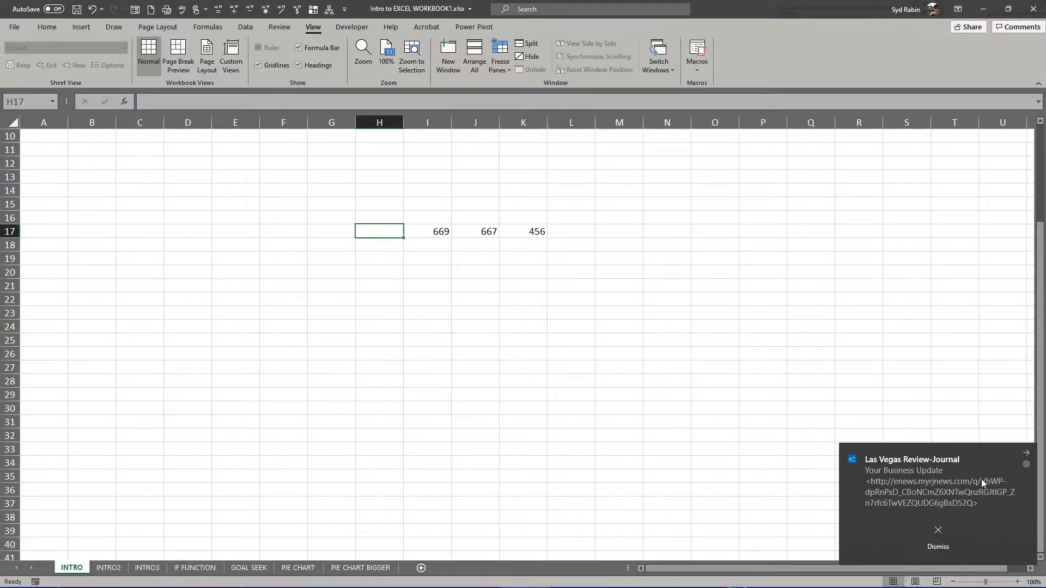
left_click(1025, 453)
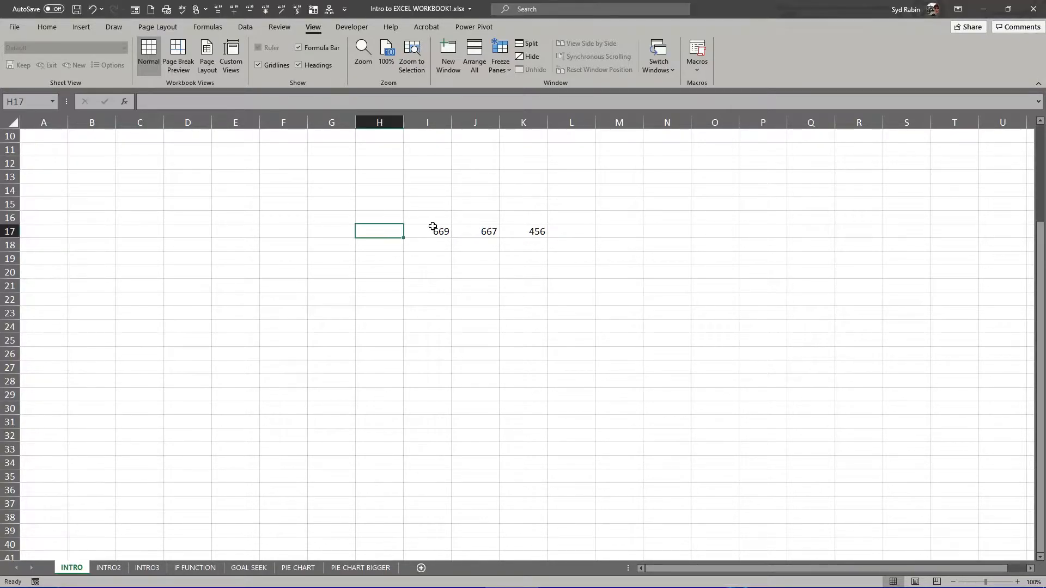
Step: Try left and center alignment on the numbers in I17:K17 and finish with right alignment, leaving cell I18 selected
left_click_drag(436, 231, 535, 231)
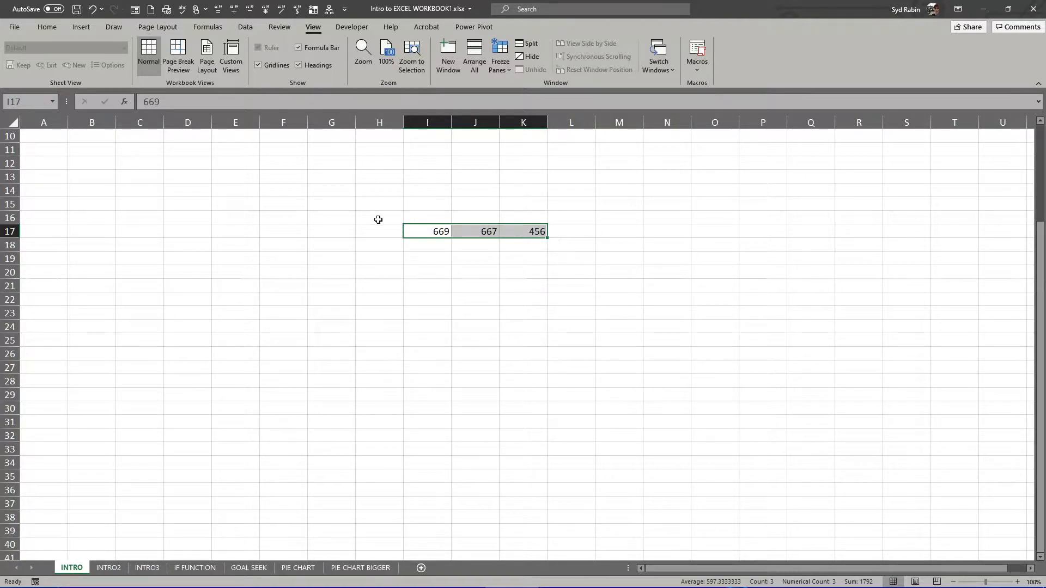
left_click(52, 26)
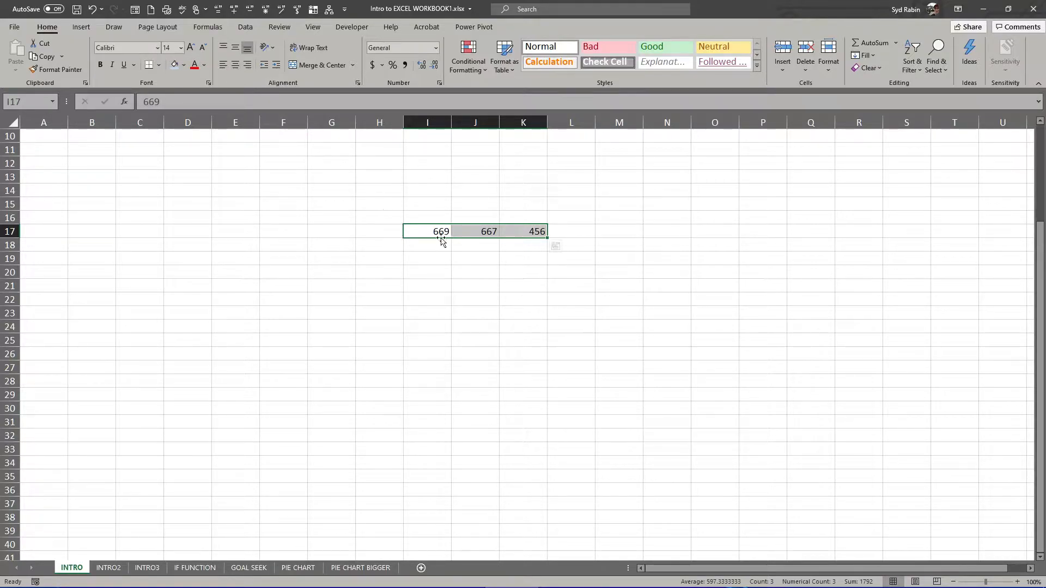
left_click_drag(440, 232, 533, 230)
left_click(222, 65)
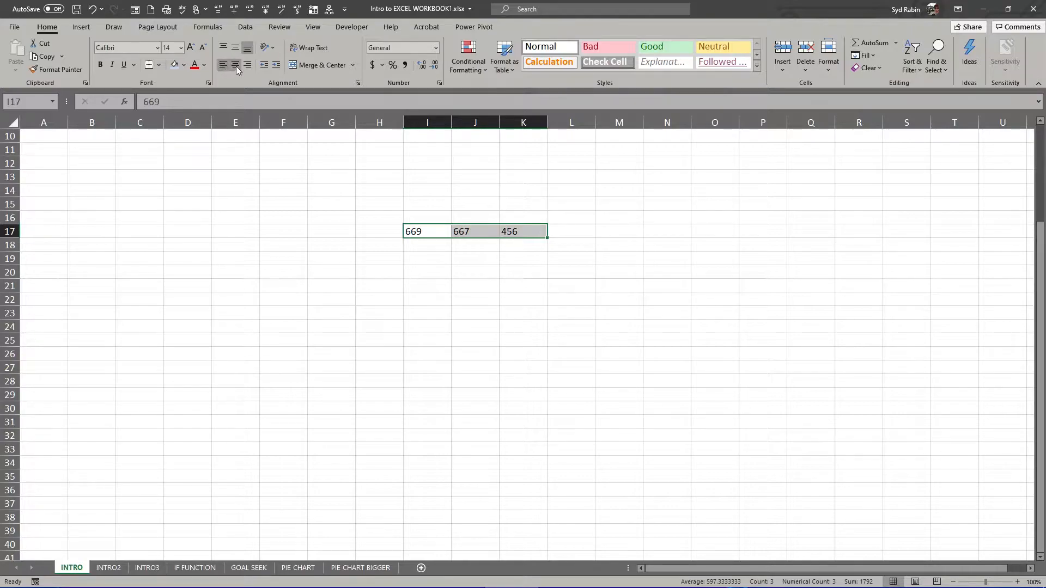
left_click(236, 65)
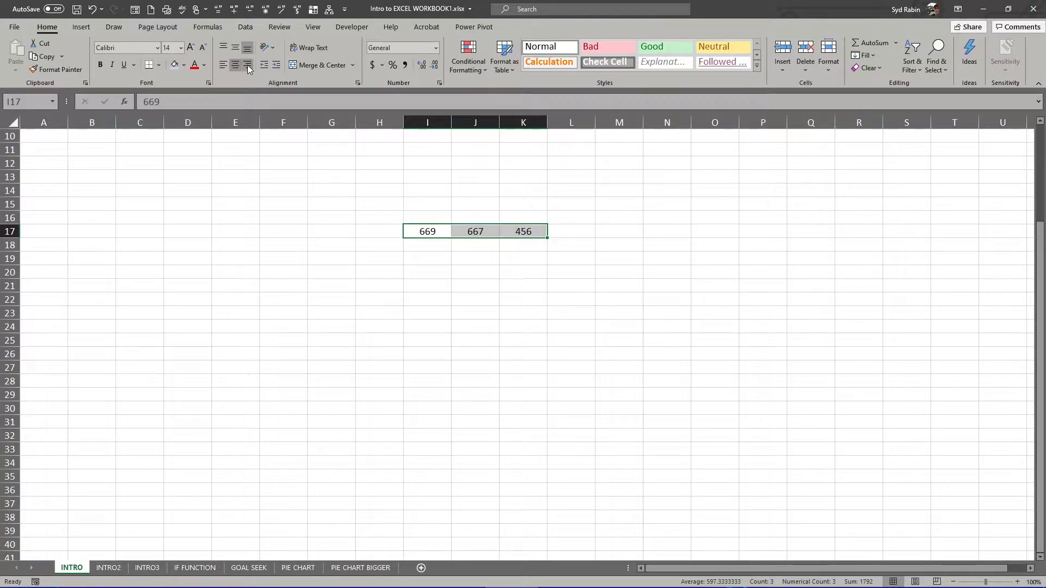
left_click(247, 65)
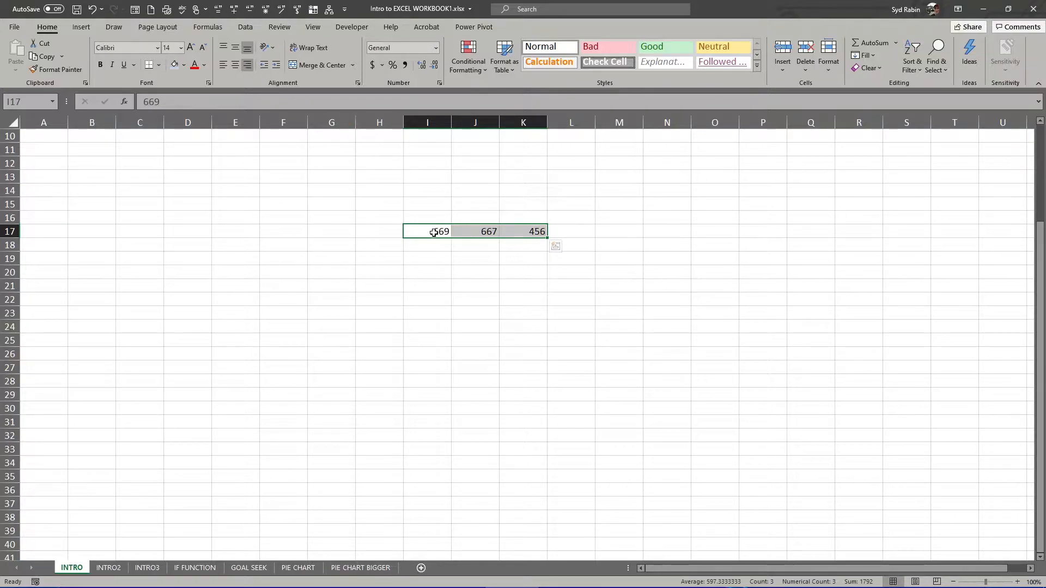
left_click_drag(436, 232, 515, 233)
left_click(443, 248)
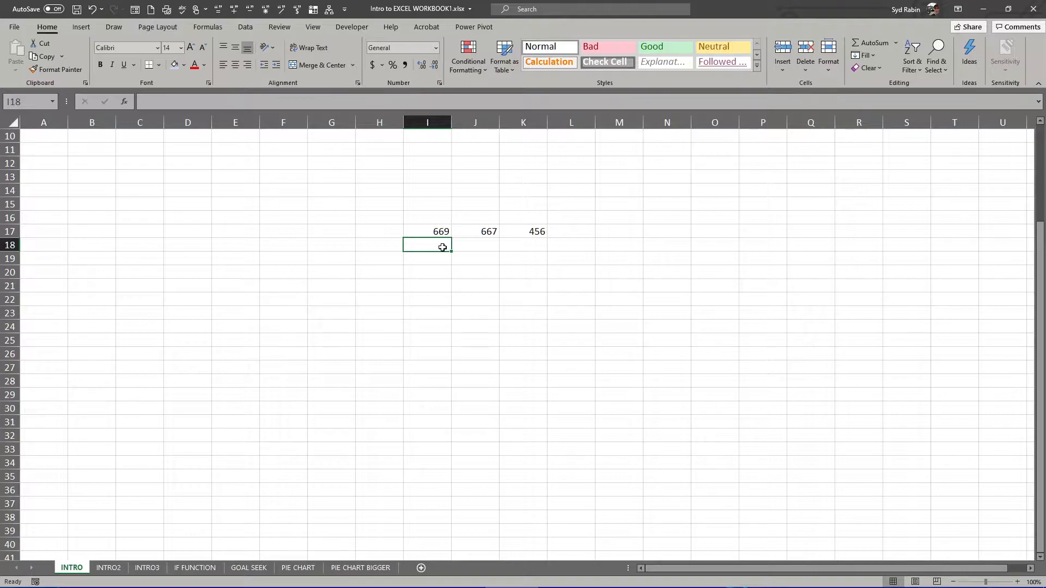
Step: Enter the number 1212 in cell H17, directly before the 669 entry
left_click(423, 217)
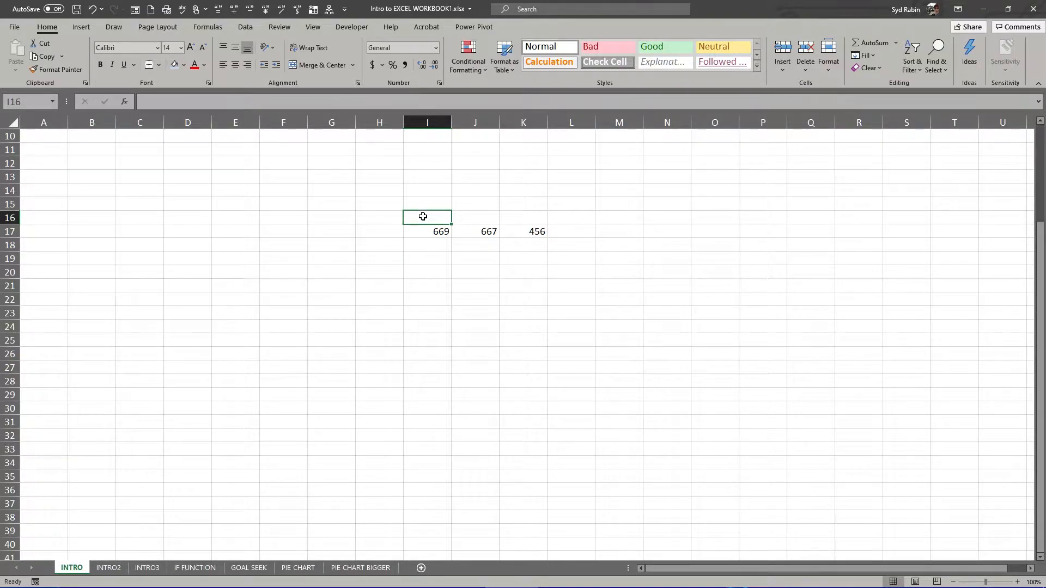
left_click(379, 229)
type("1212")
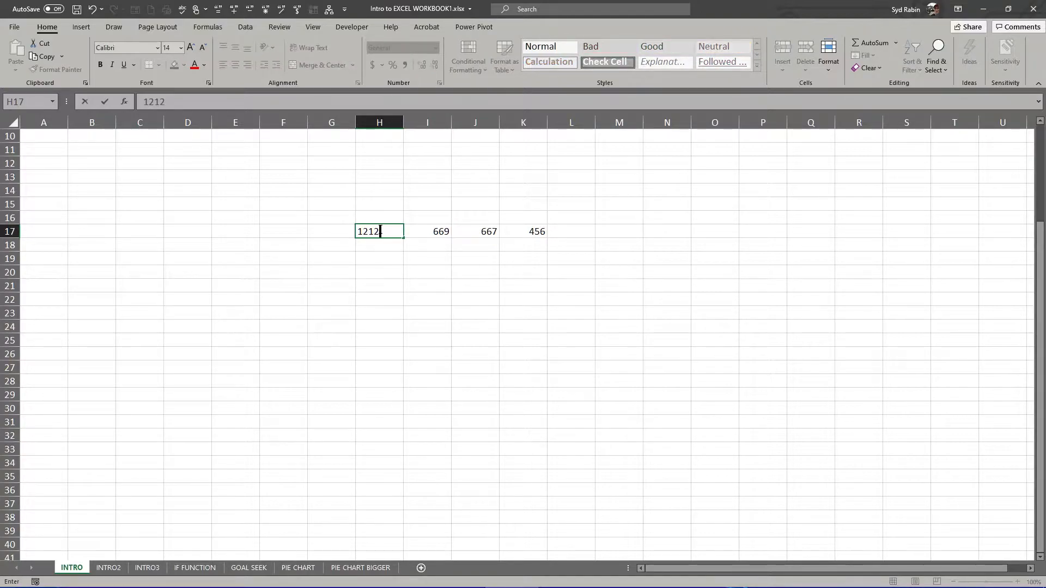
key("Return")
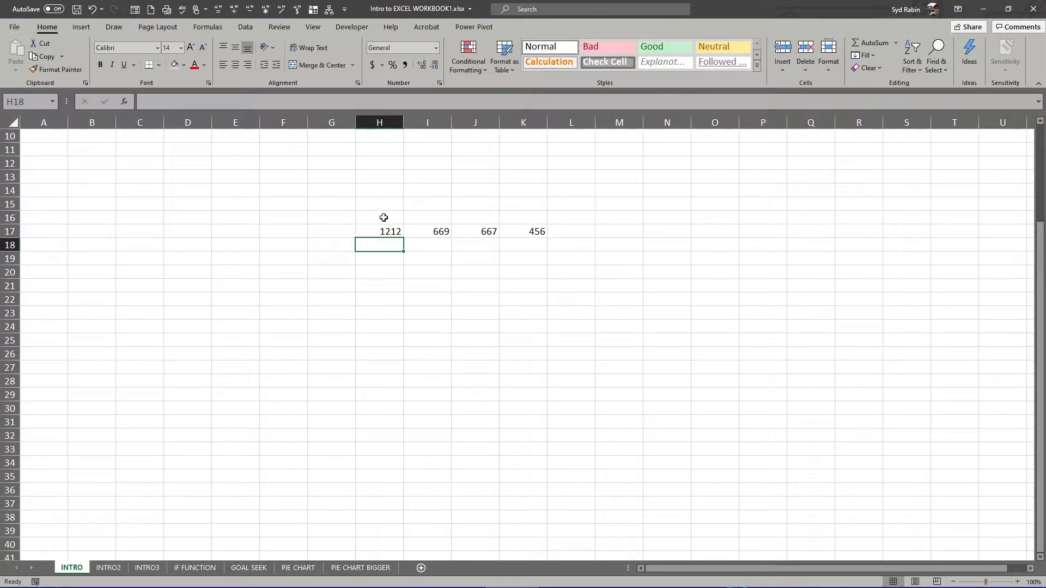
Step: Enter the headings West, East, South and North in cells H16:K16 above the row of numbers
left_click(384, 217)
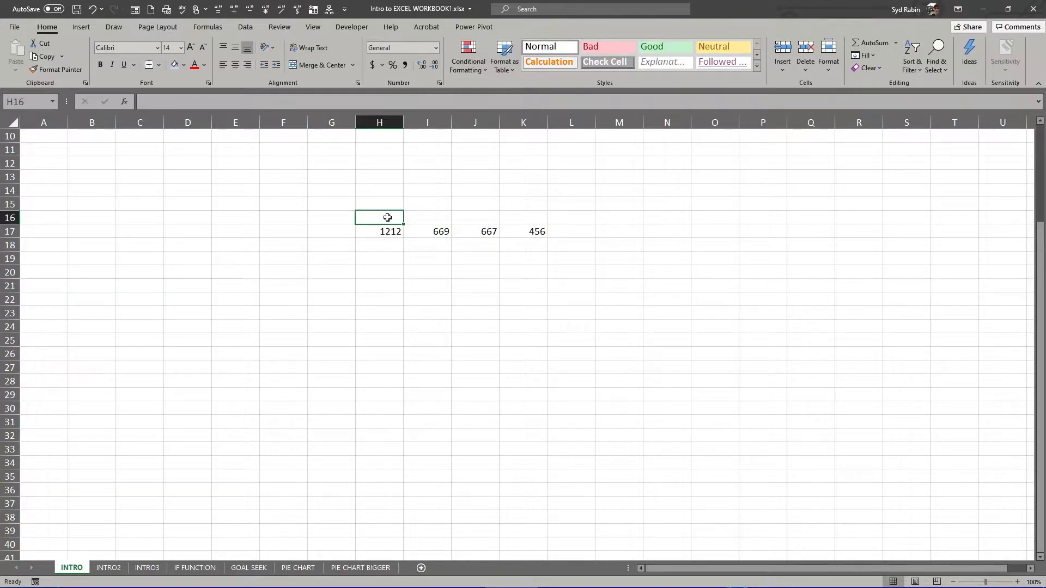
type("West")
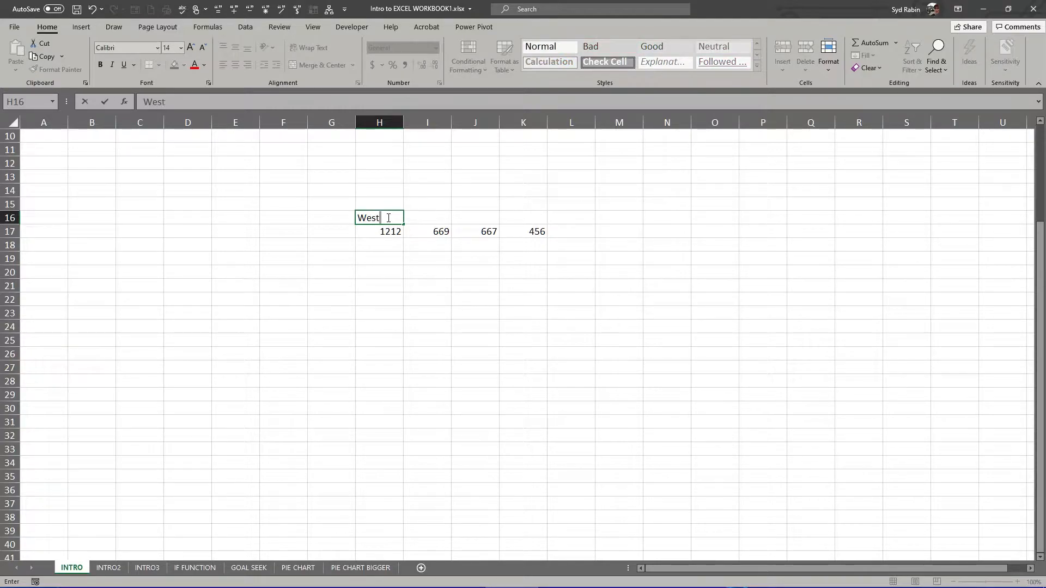
key("Tab")
type("East")
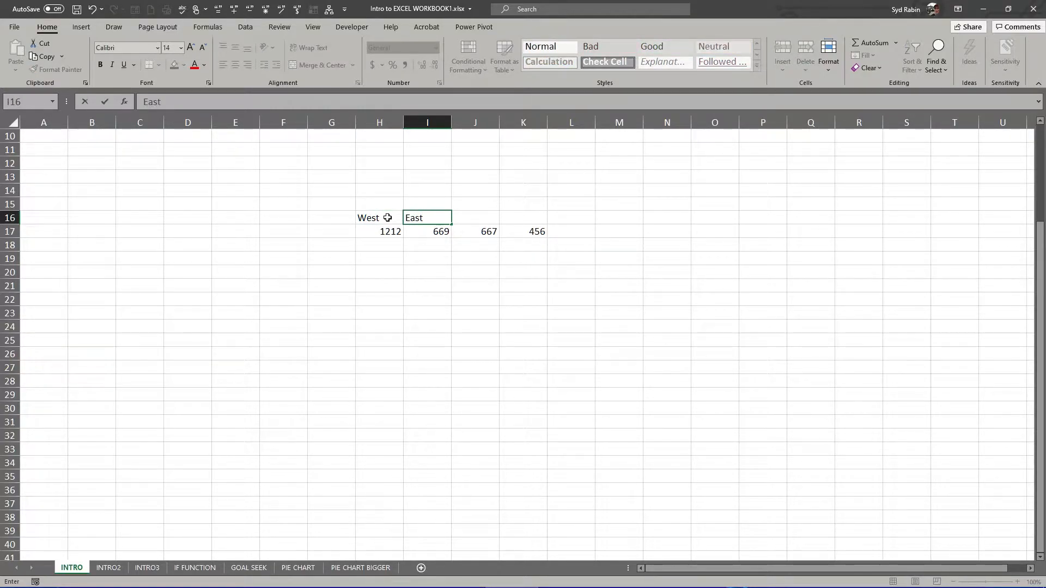
key("Tab")
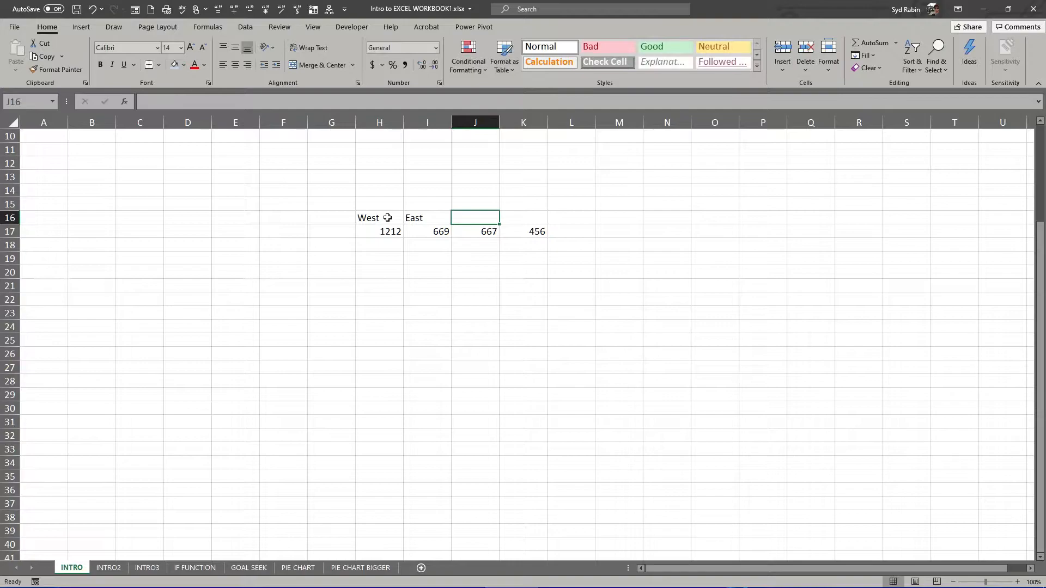
type("South")
key("Tab")
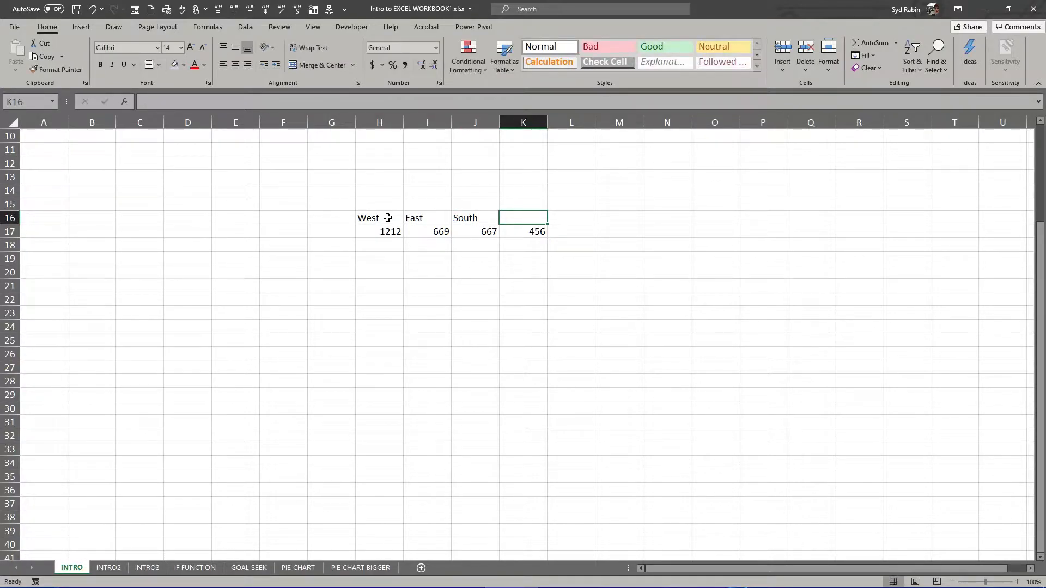
type("North")
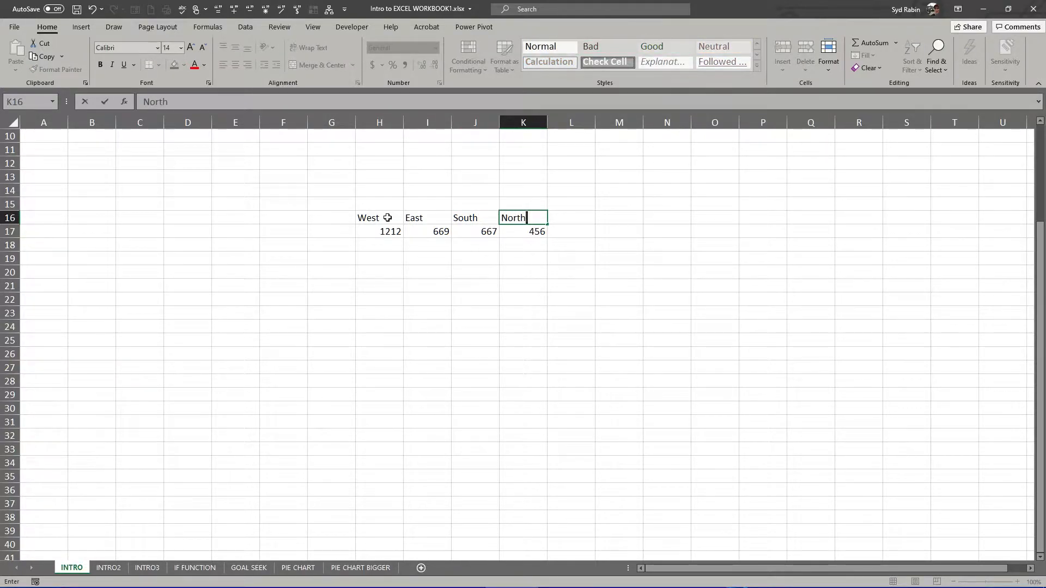
key("Tab")
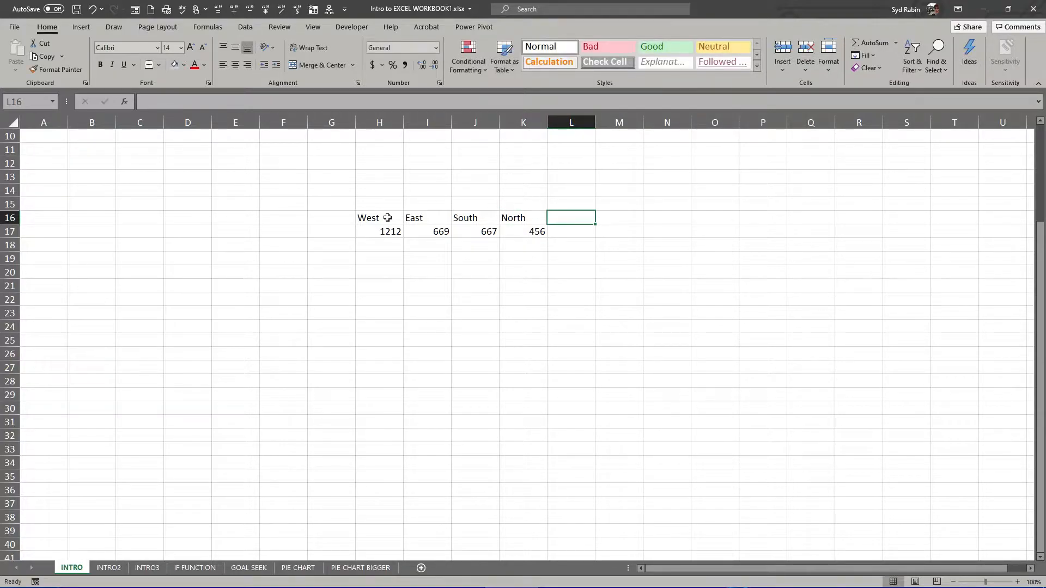
Step: Try center and left alignment on the headings in H16:K16 and finish with right alignment
left_click_drag(385, 219, 516, 219)
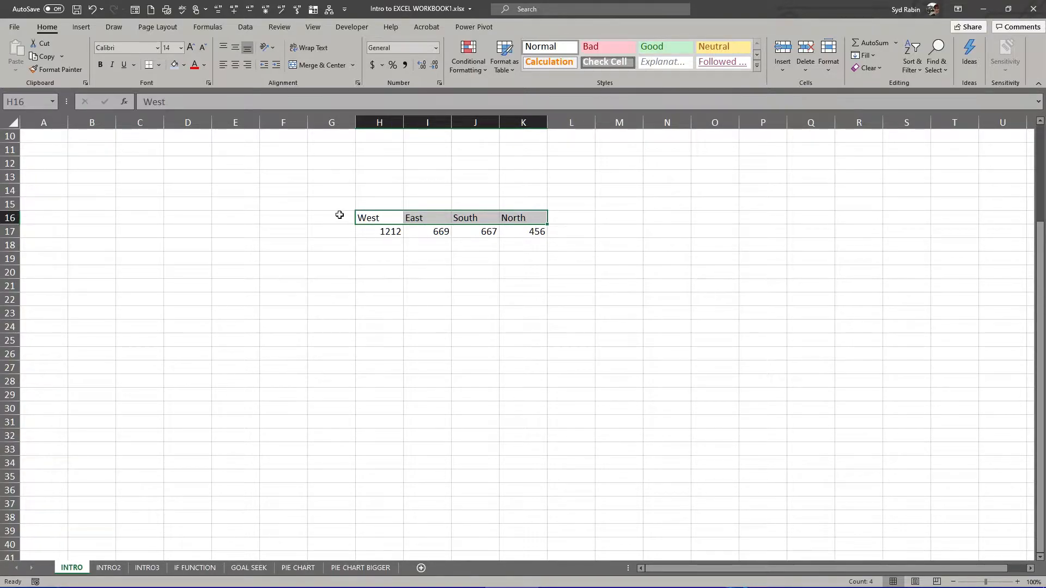
left_click_drag(381, 230, 536, 233)
left_click_drag(385, 218, 527, 218)
left_click(236, 64)
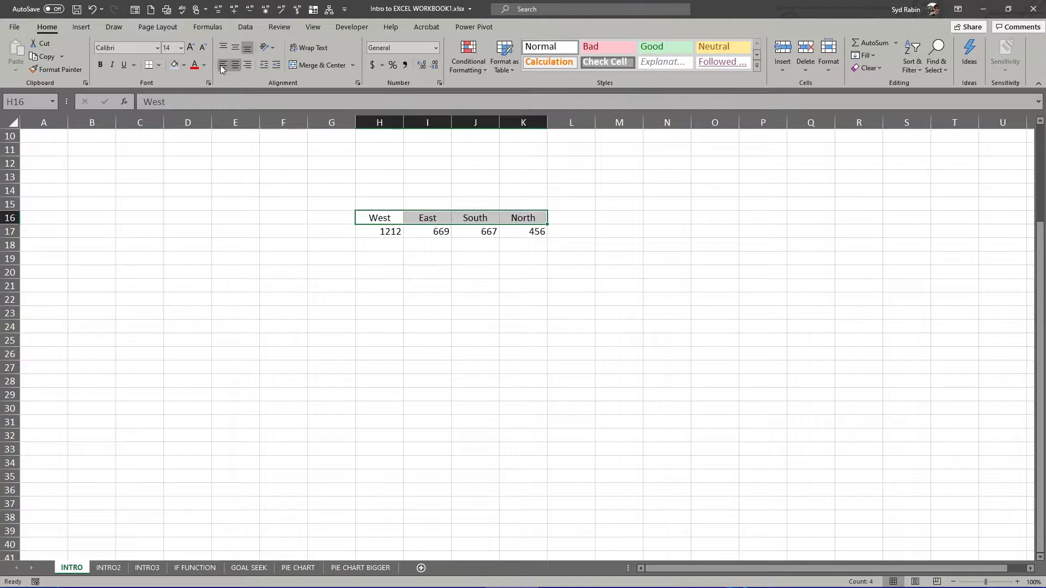
left_click(221, 65)
left_click(248, 66)
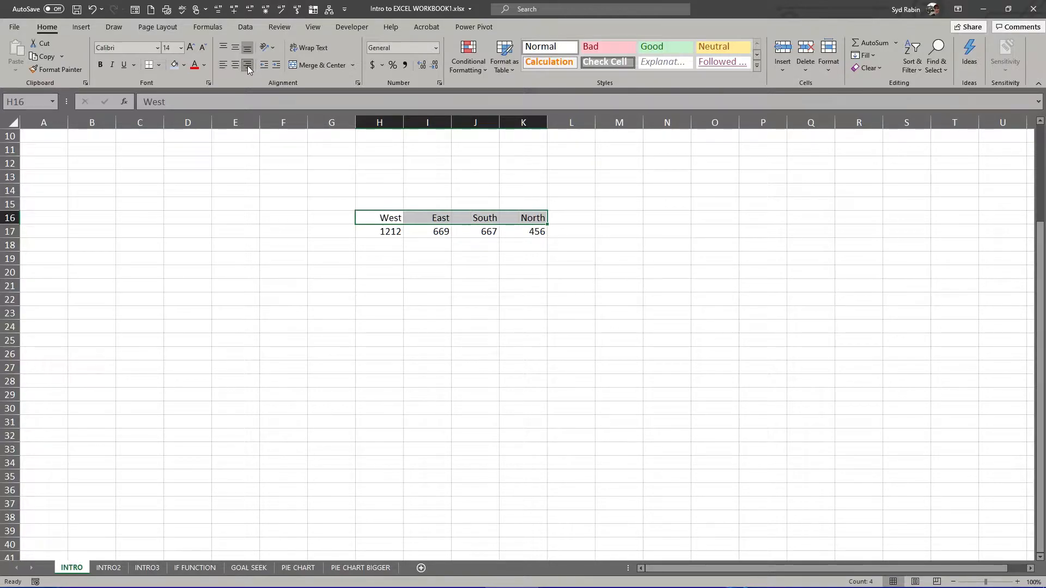
Step: Make the headings and numbers in H16:K17 bold, underlined and italic
left_click_drag(382, 216, 514, 234)
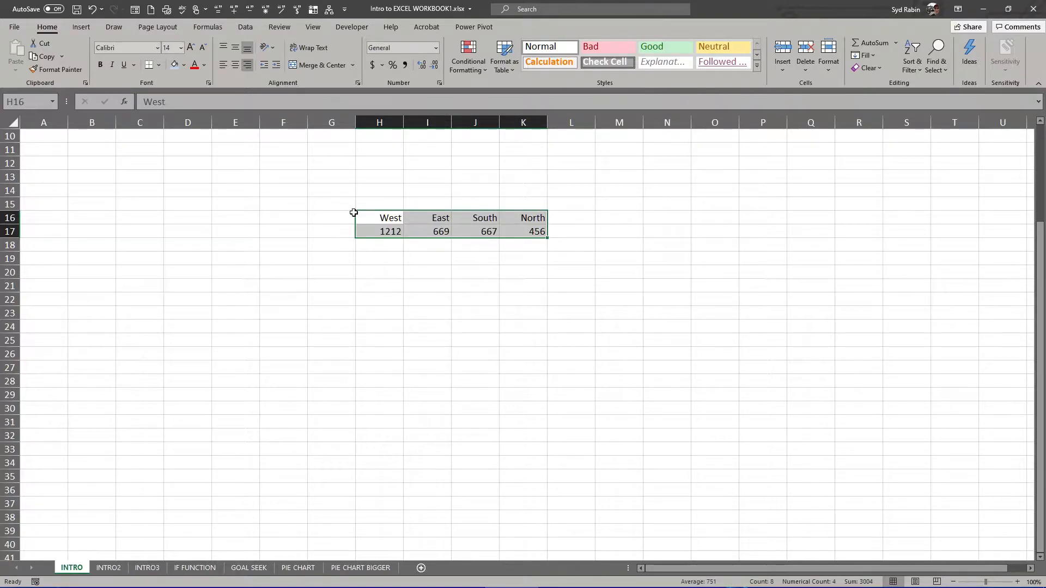
left_click(100, 65)
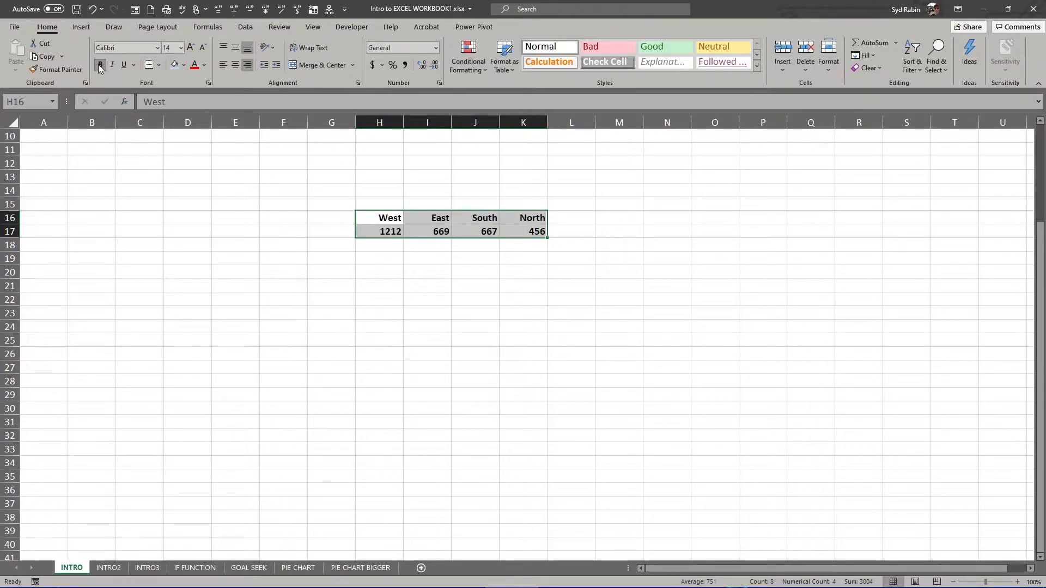
left_click(125, 65)
left_click(111, 65)
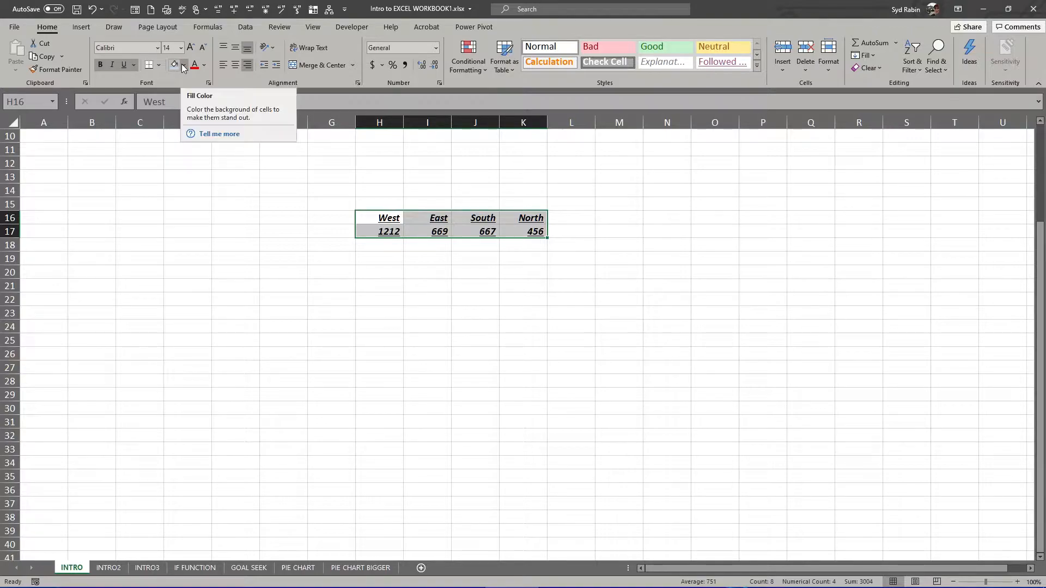
Step: Give the range H16:K17 a light green fill and a red font color
left_click(183, 66)
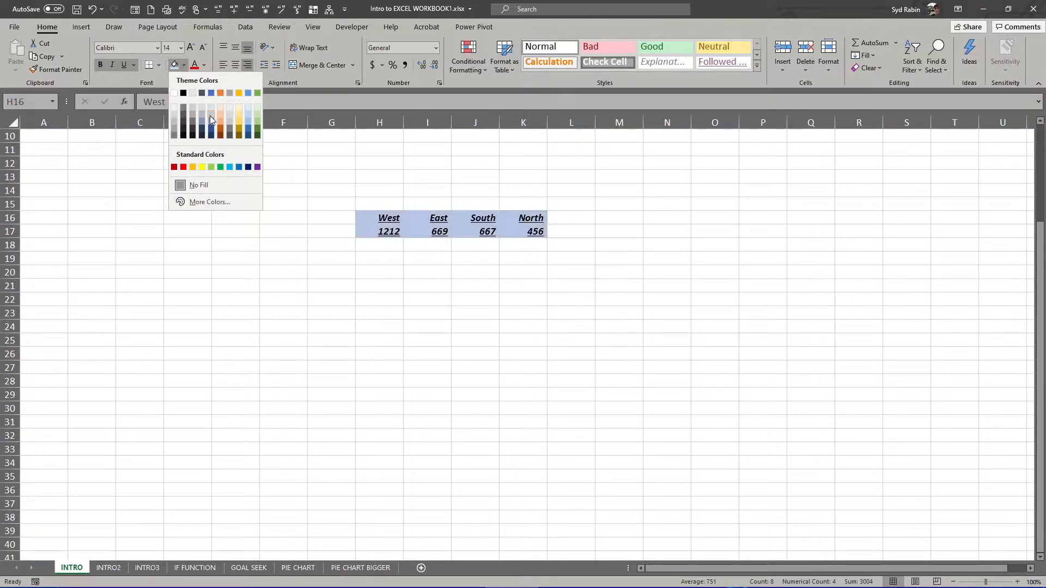
left_click(101, 150)
left_click(205, 66)
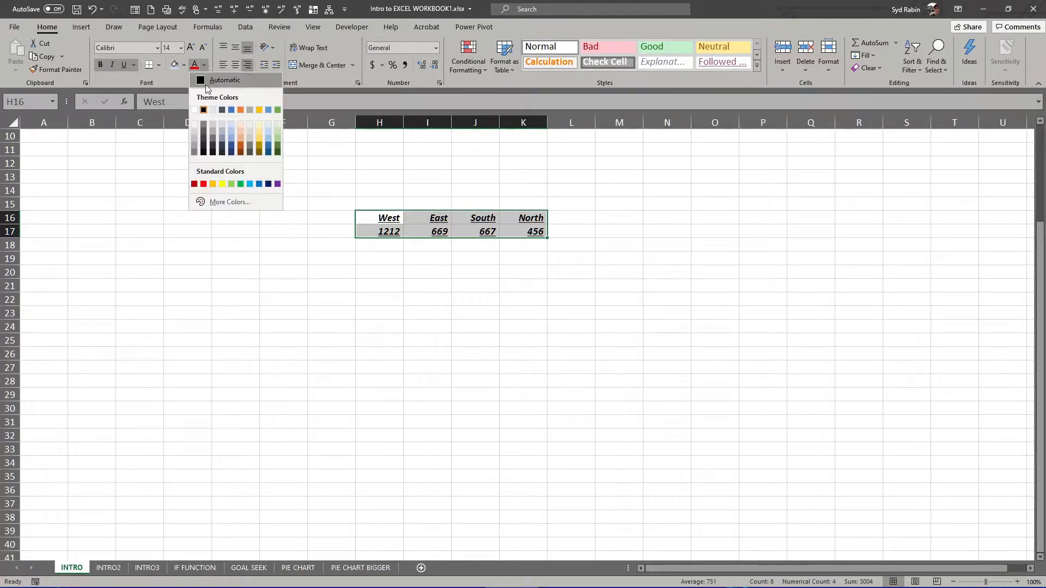
left_click(205, 184)
Step: Clear the contents of H16:K17 and delete those cells with the Shift cells left option
left_click_drag(387, 218, 518, 240)
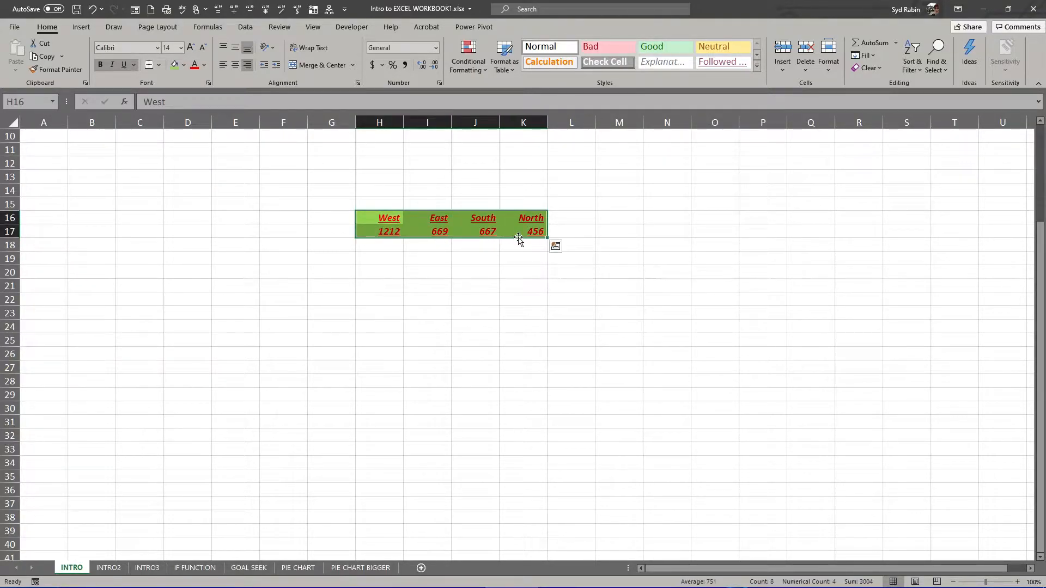
key("Delete")
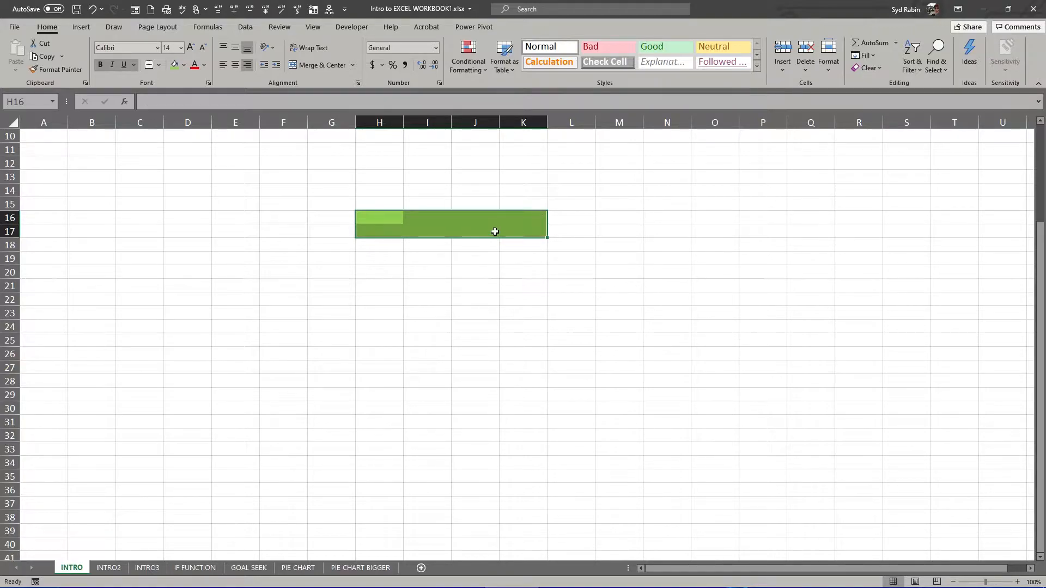
right_click(494, 231)
left_click(538, 352)
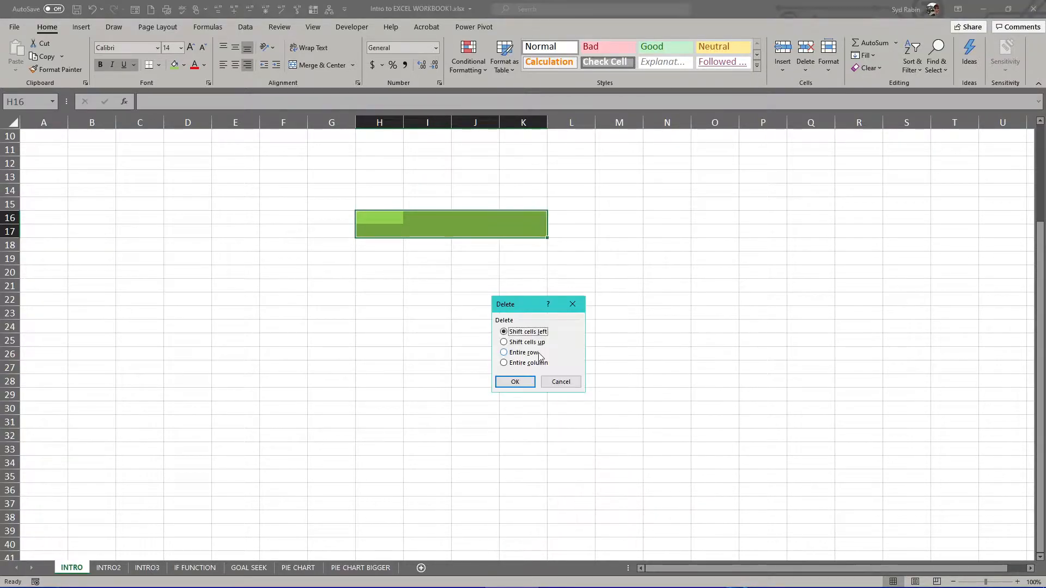
left_click(515, 383)
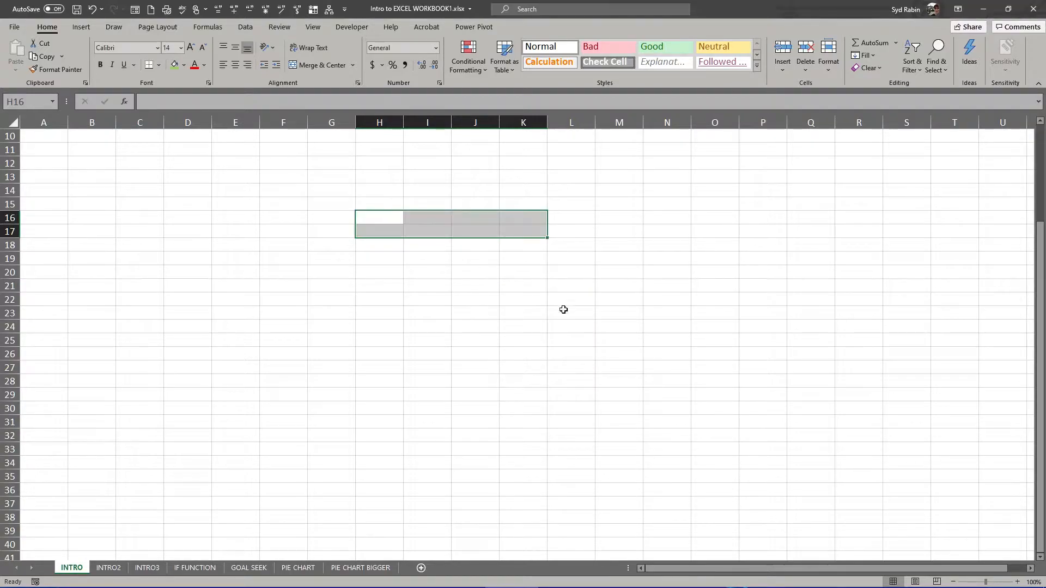
left_click(571, 227)
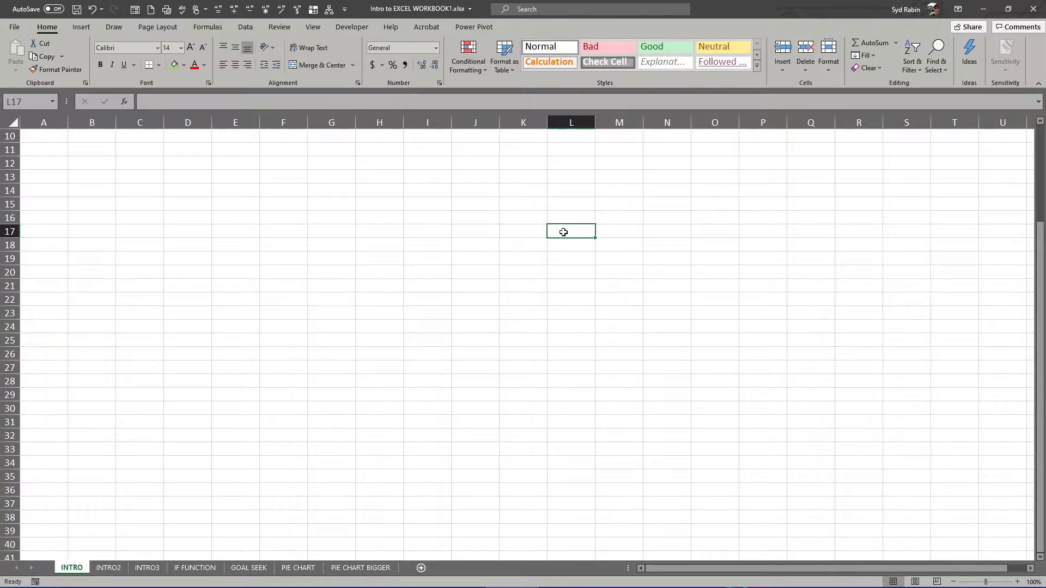
Step: Try entering the text WEST in cell K17 and editing it in the formula bar
left_click(529, 233)
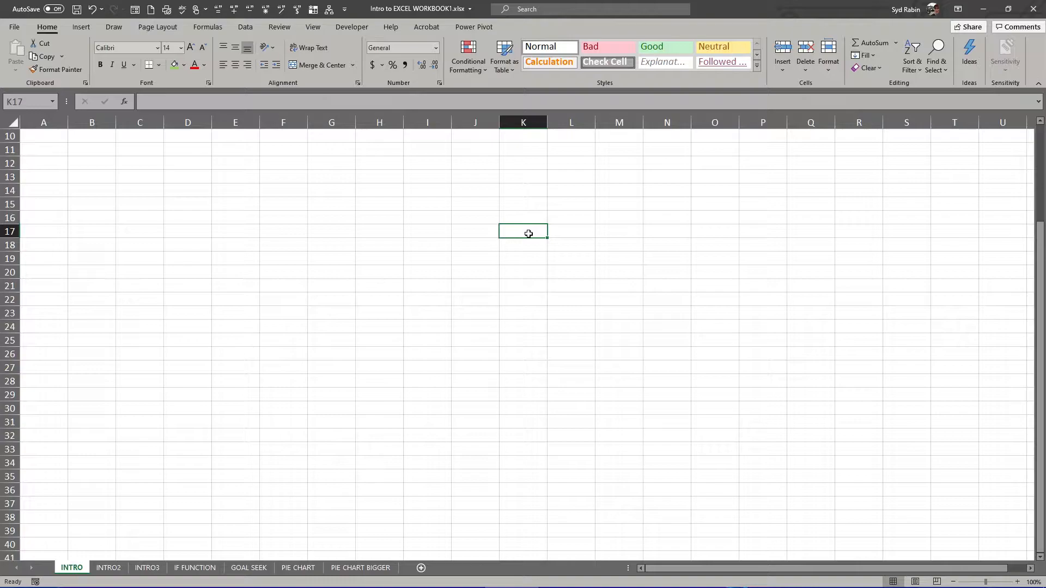
type("WEST")
left_click(181, 102)
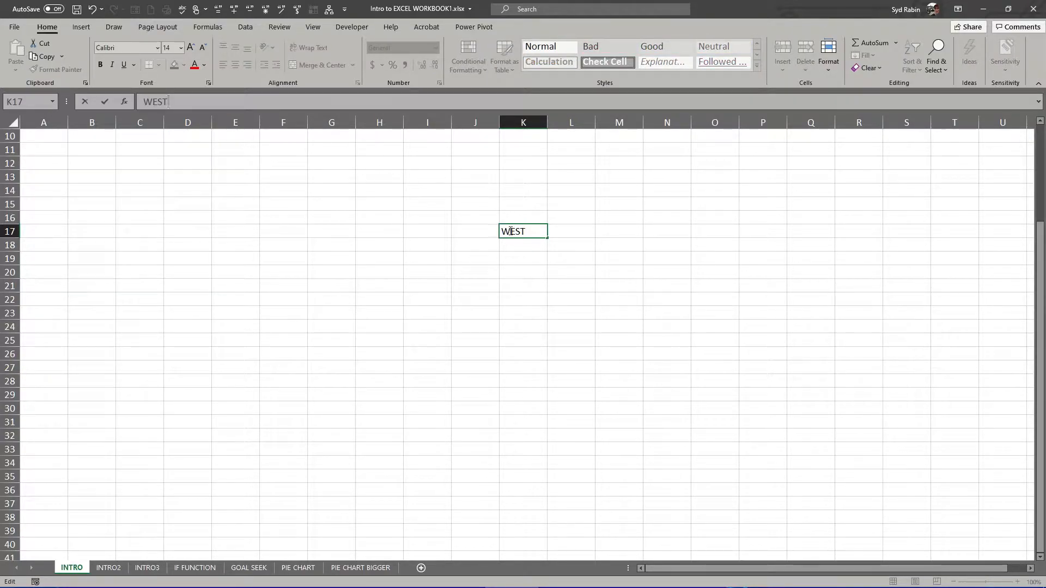
left_click(470, 226)
left_click(511, 232)
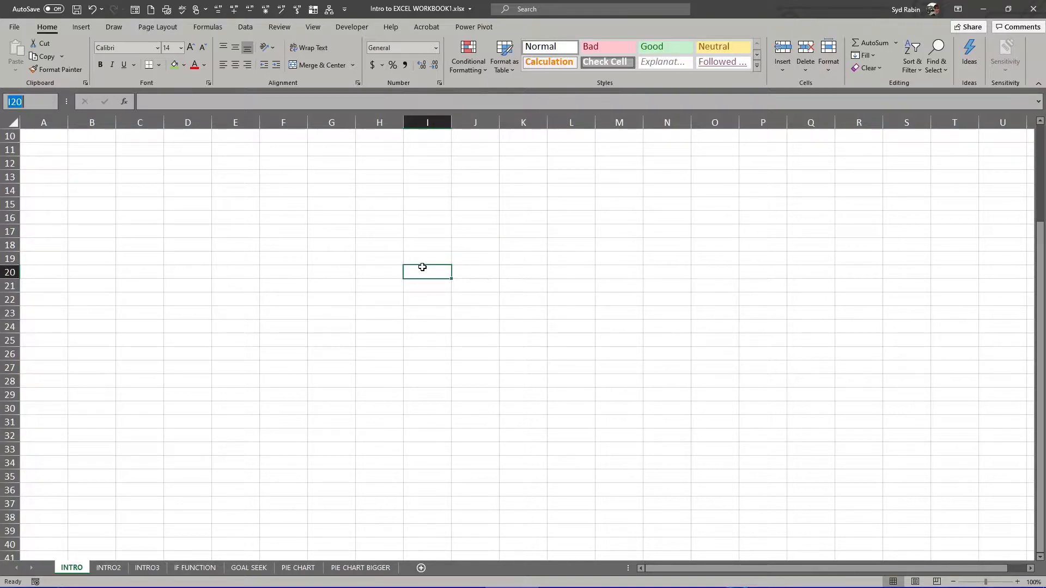
Step: Select the range K16:L24 and write its reference, K16:L24, as text in cell K16
left_click(520, 216)
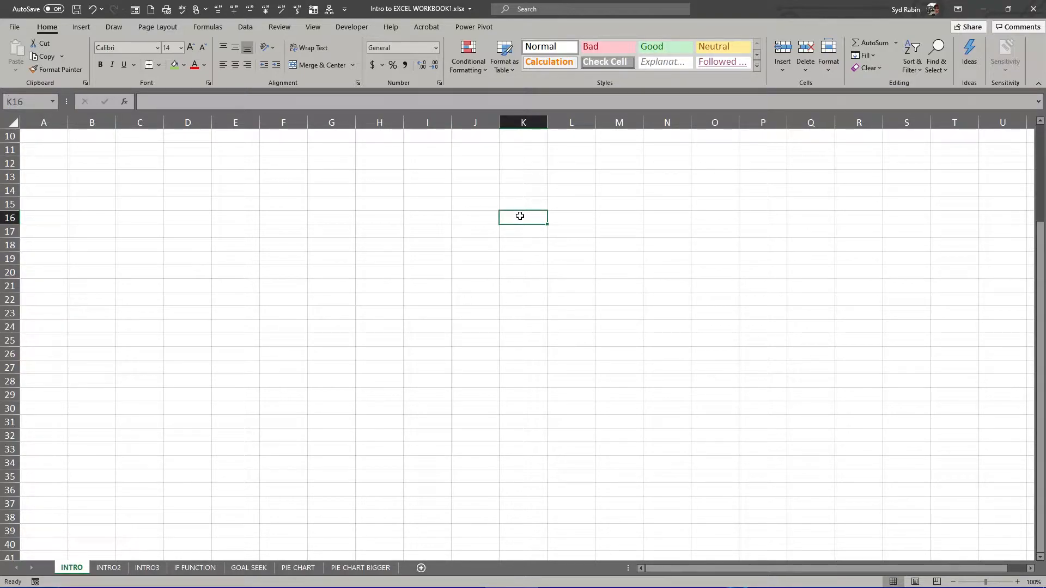
left_click_drag(519, 216, 576, 328)
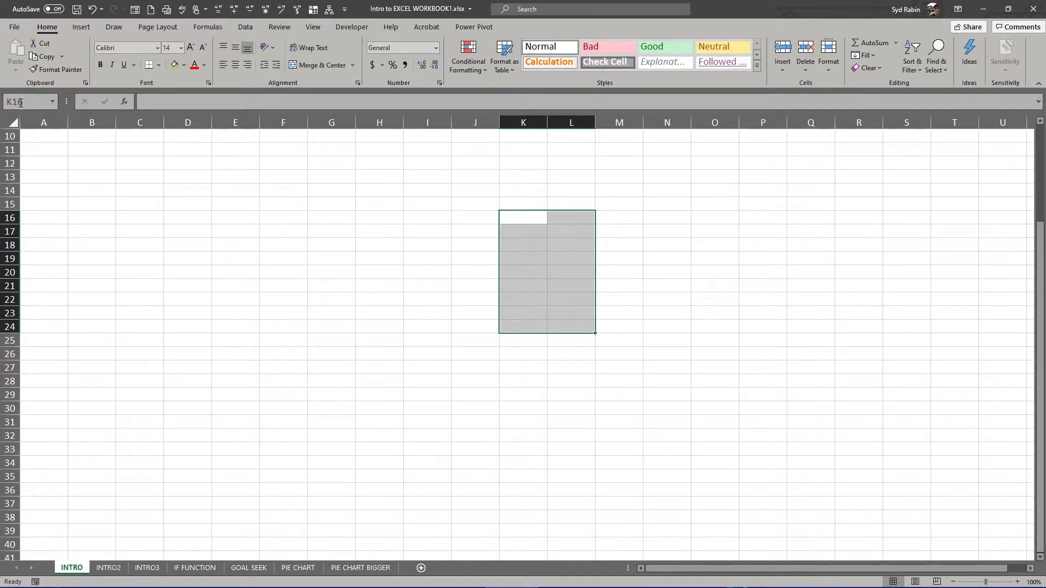
left_click(525, 218)
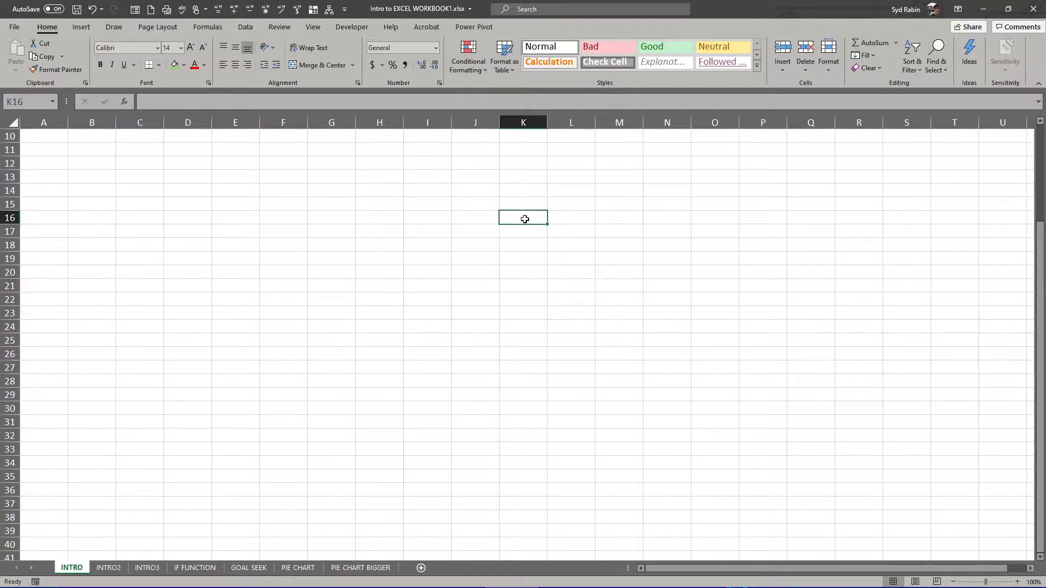
type("K15")
key("BackSpace")
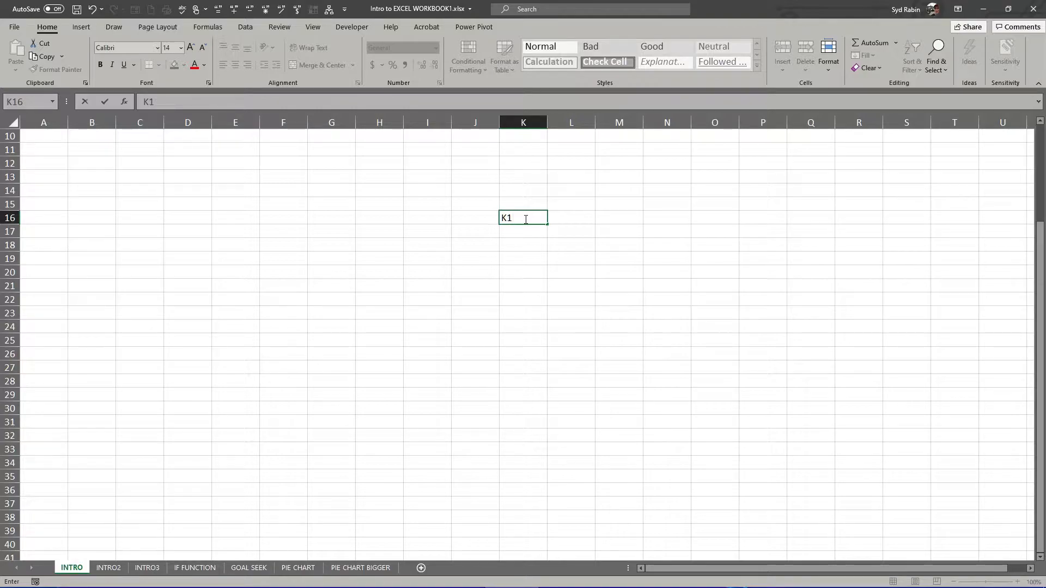
type("6:L")
type("24")
key("ctrl+Return")
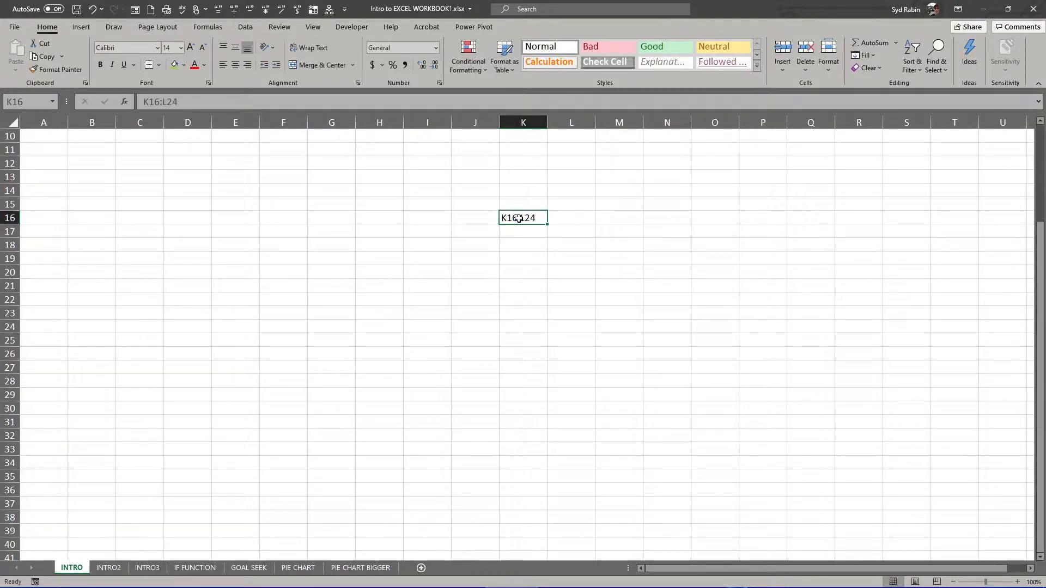
left_click_drag(518, 217, 585, 327)
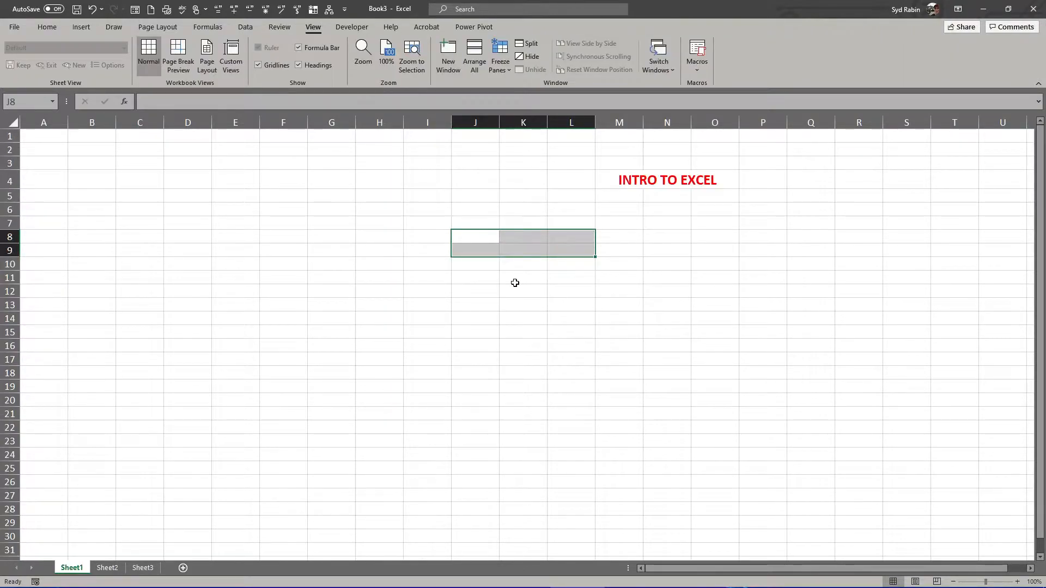
Step: Enter the file extension .XLSX in cell J10 of Book3 and the sample file name BUDGET.XLSX in K14
left_click(515, 282)
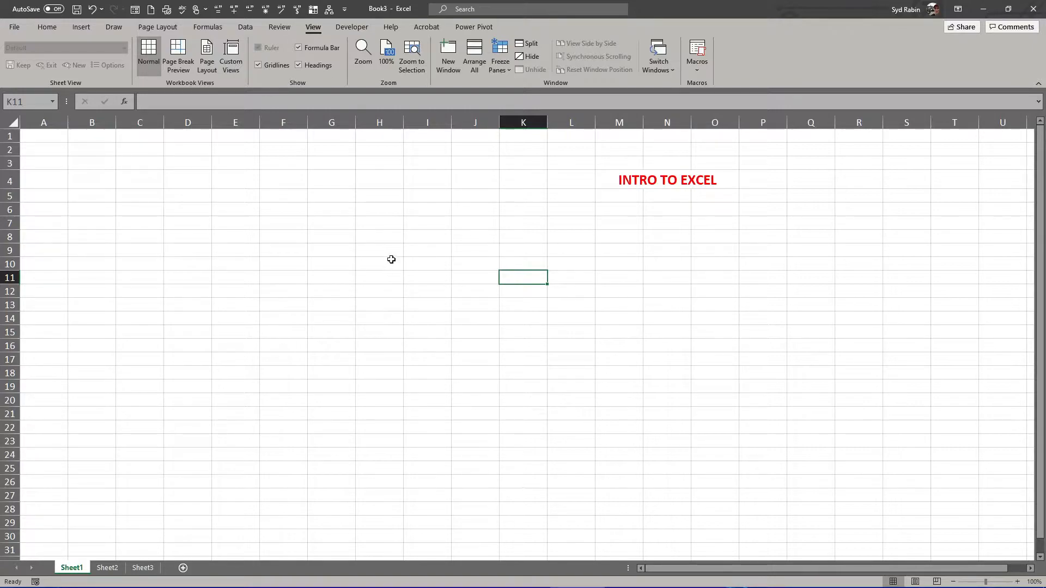
left_click(477, 265)
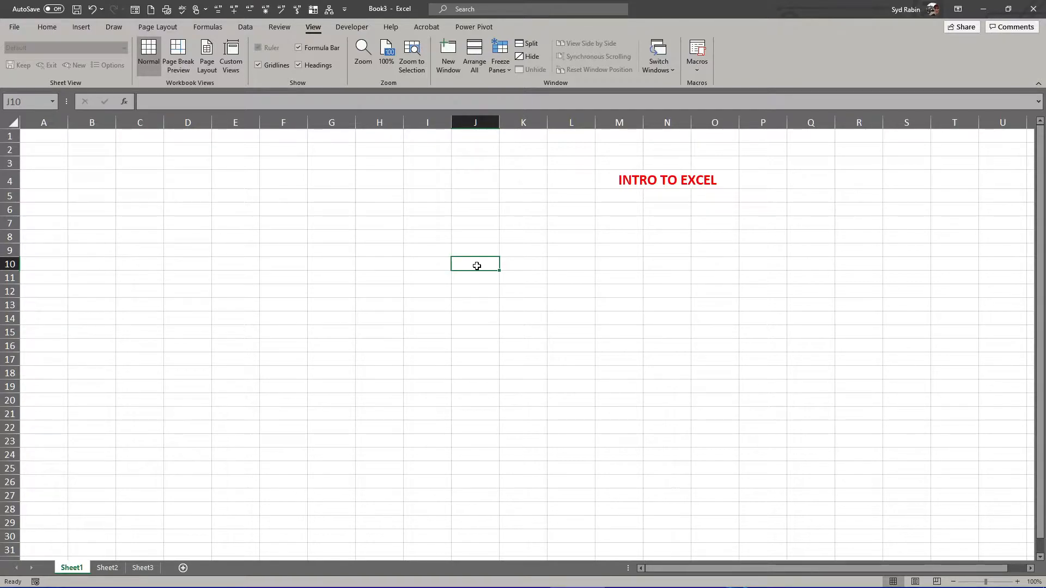
type(".XLSX")
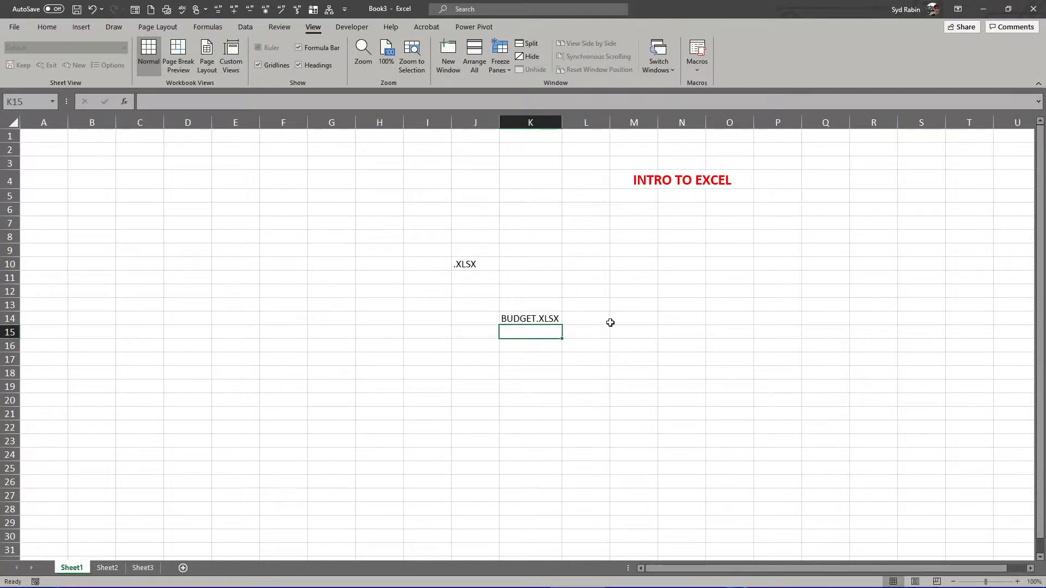
Step: Enter WORKBOOK in cell M14 and autofit column M to its contents
left_click(630, 322)
type("invo")
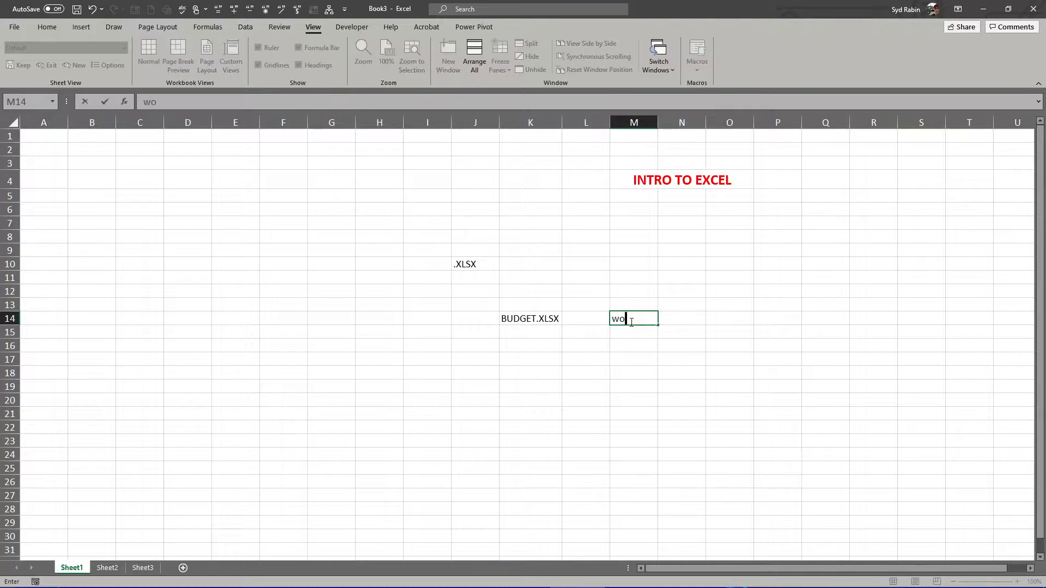
key("BackSpace")
key("BackSpace")
key("BackSpace")
key("BackSpace")
type("WORKBOOK")
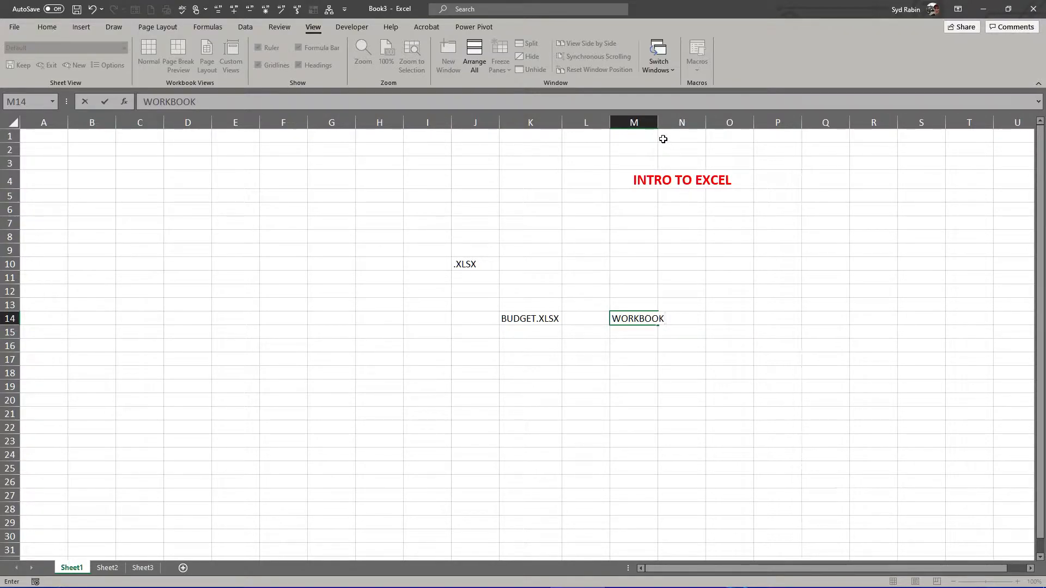
left_click(656, 123)
double_click(657, 123)
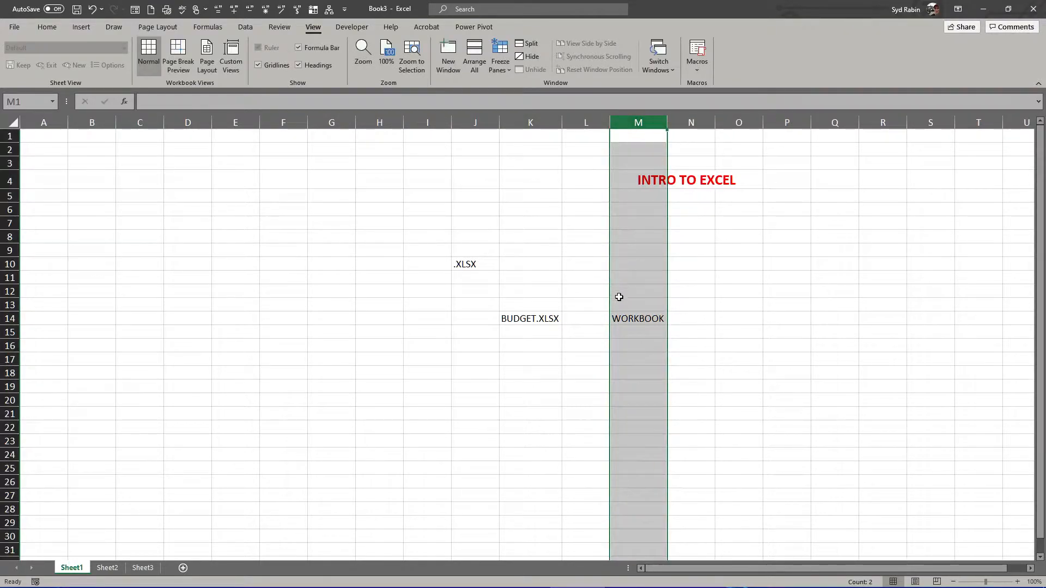
Step: Clear the contents of the range J10:M14
left_click(519, 316)
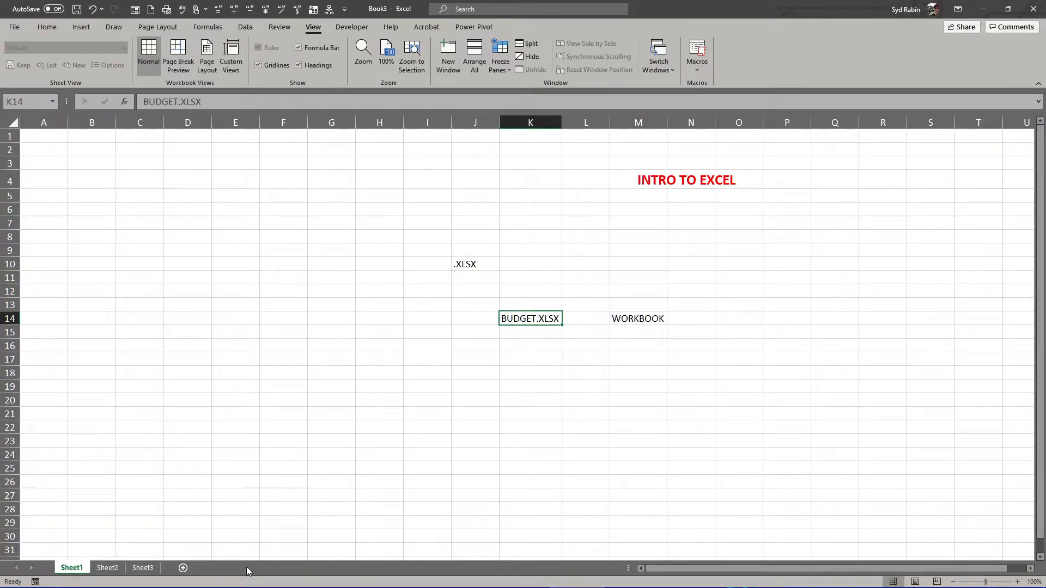
left_click_drag(475, 266, 634, 326)
key("Delete")
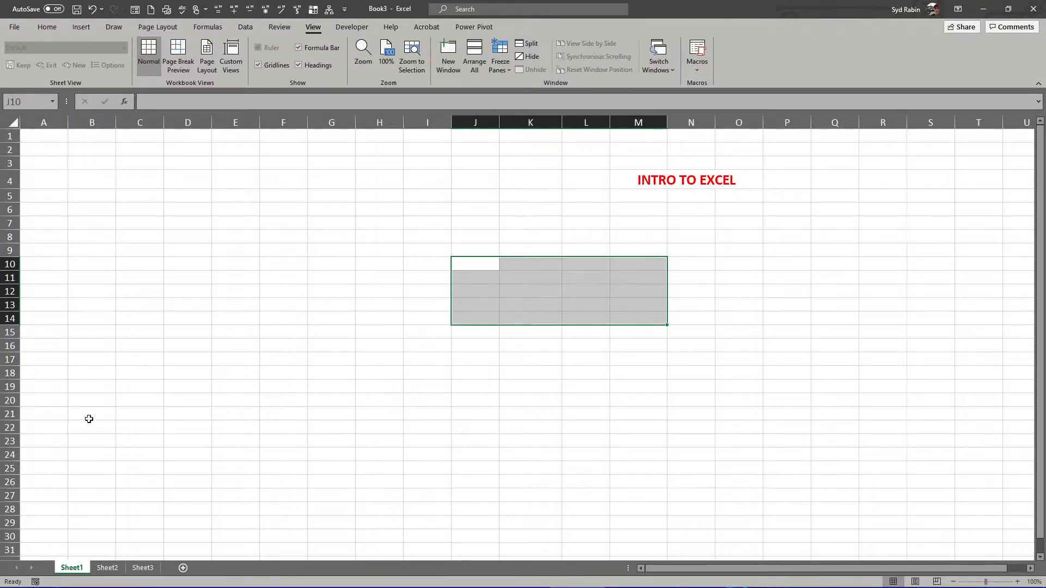
Step: Enter the label WORKSHEETS in cell D23 of Sheet1
left_click(175, 443)
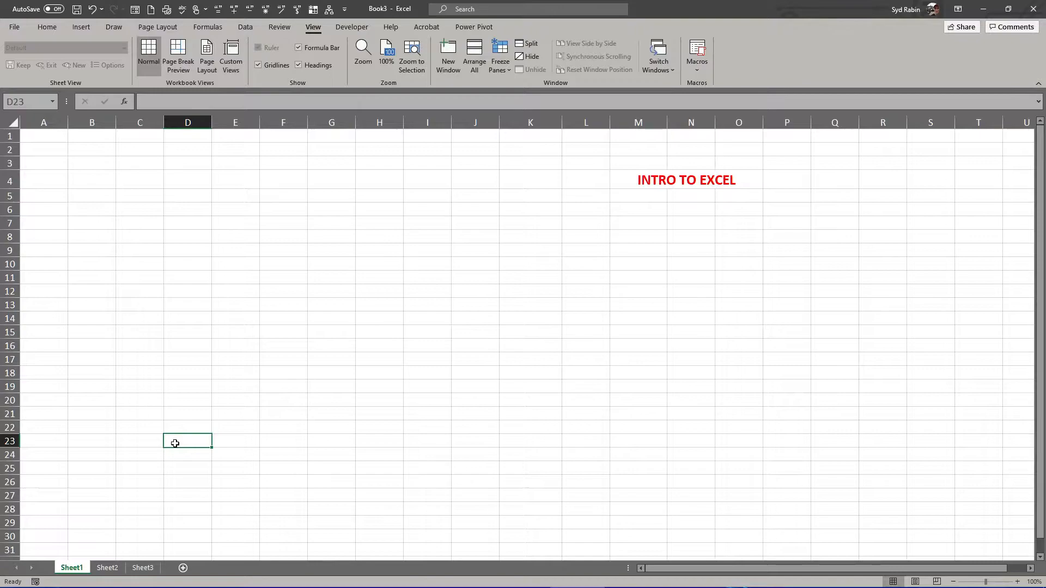
type("WORKSHEETS")
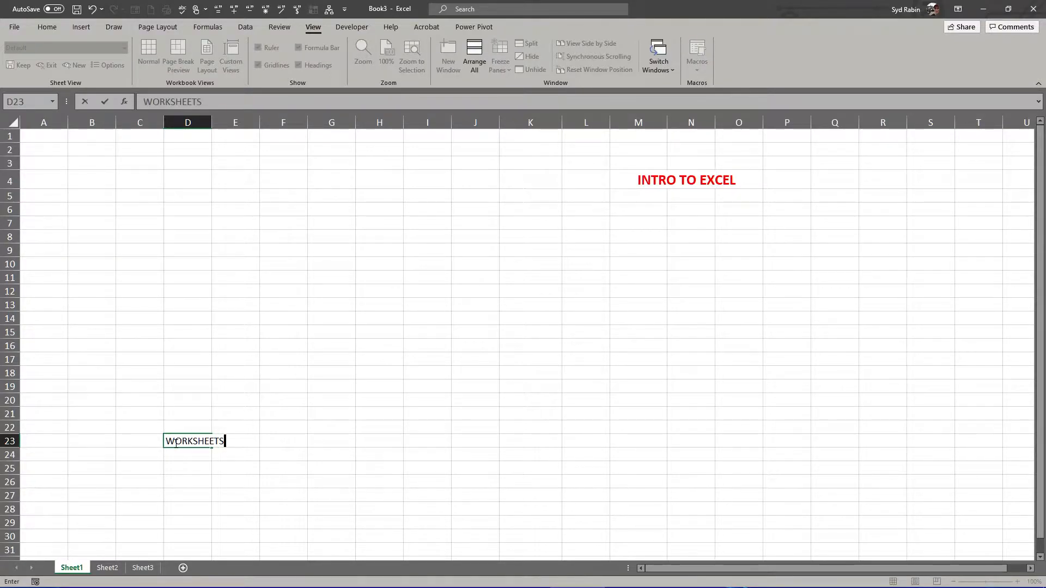
key("Return")
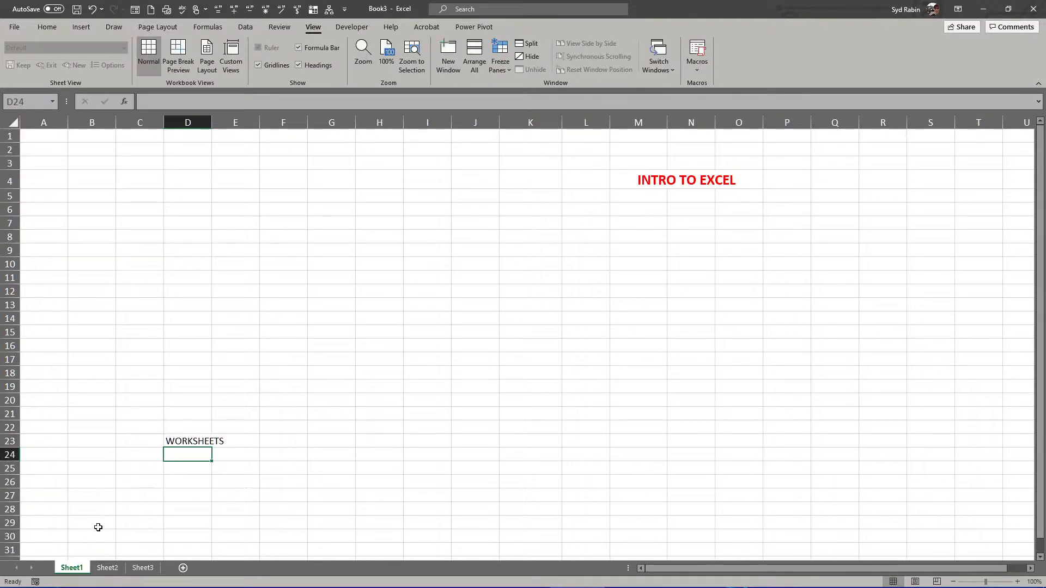
Step: Look through Sheet2 and Sheet3, moving back and forth between the worksheets and ending on Sheet1
left_click(105, 568)
left_click(143, 568)
left_click(114, 570)
left_click(71, 567)
left_click(108, 569)
left_click(142, 568)
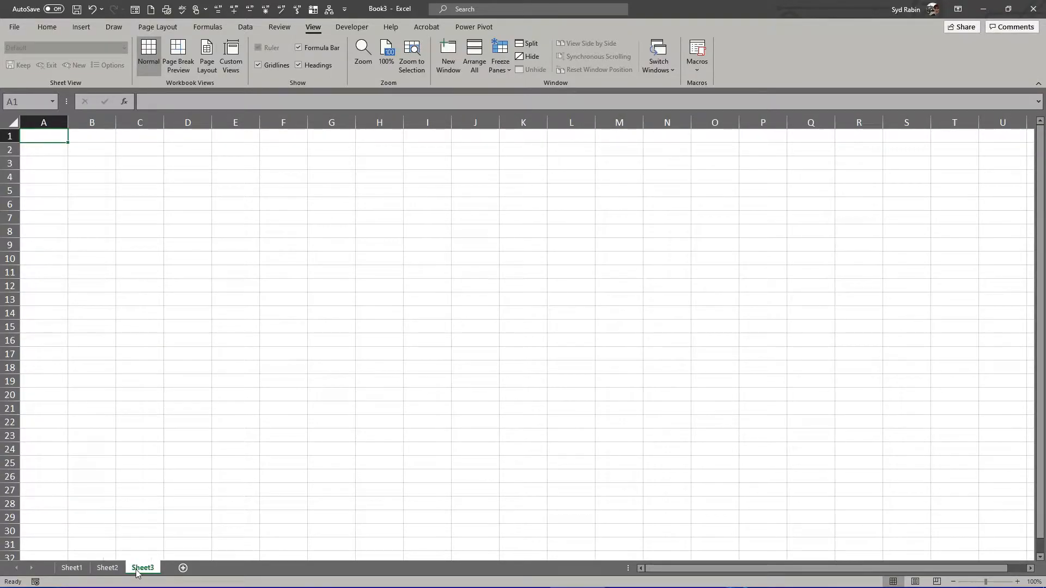
left_click(81, 568)
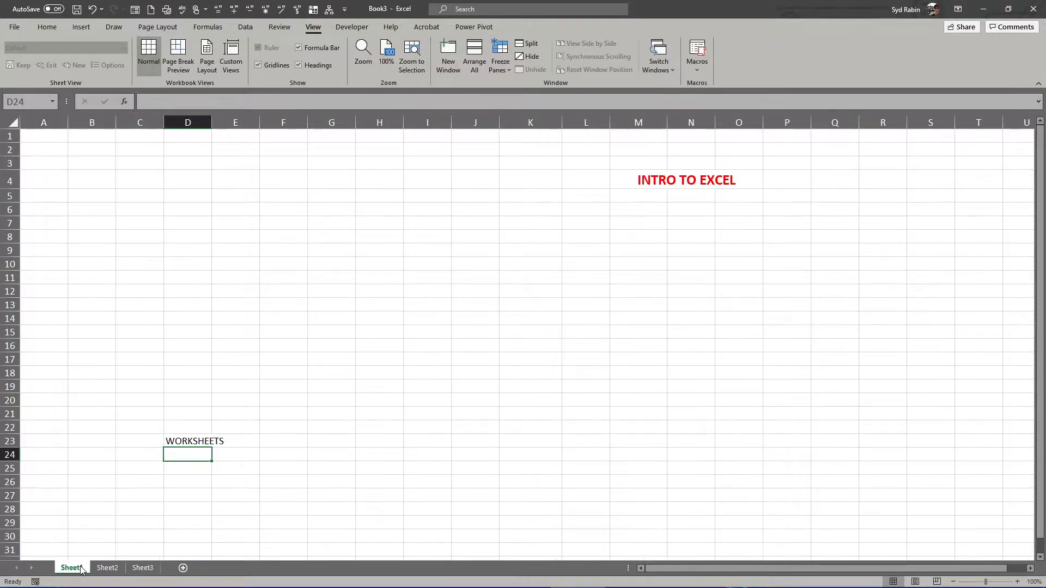
Step: Clear the WORKSHEETS label from cell D23 and revisit Sheet2 and Sheet3 before returning to Sheet1
left_click(186, 443)
key("Delete")
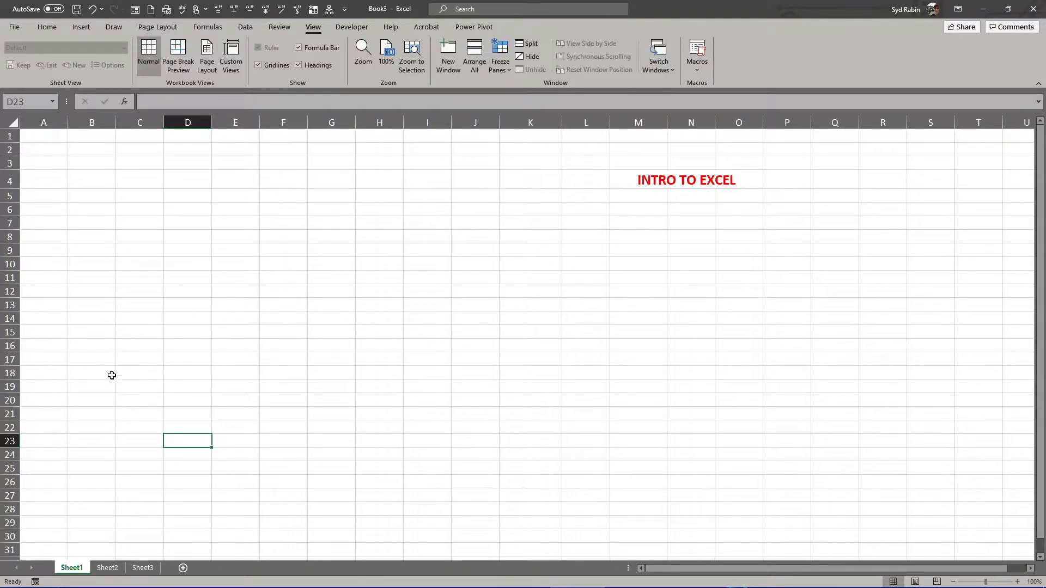
left_click(108, 568)
left_click(142, 568)
left_click(107, 568)
left_click(79, 568)
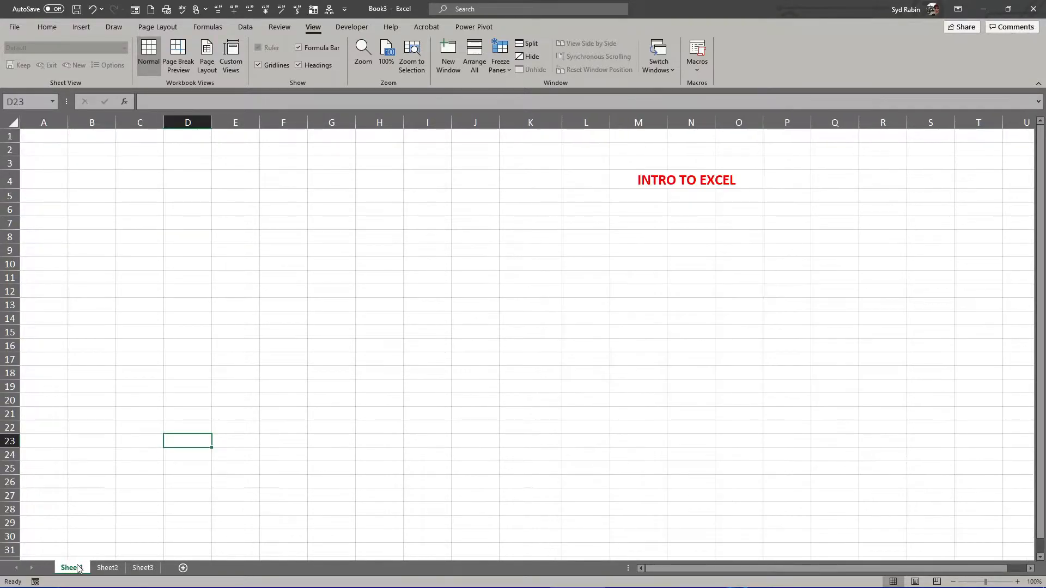
Step: Check the number of sheets included in new workbooks in the General section of Excel Options, and close the dialog
left_click(14, 29)
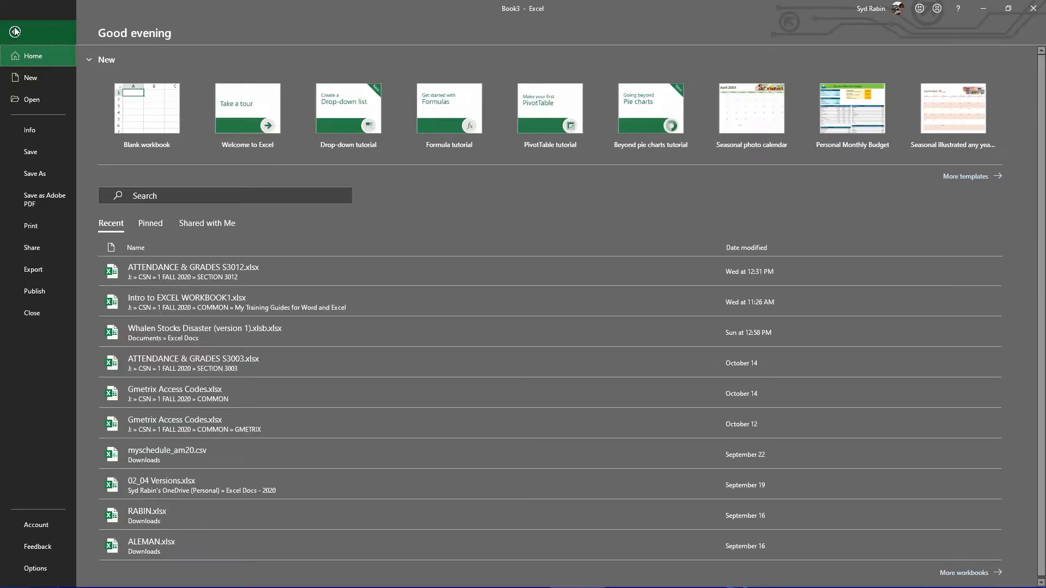
left_click(28, 569)
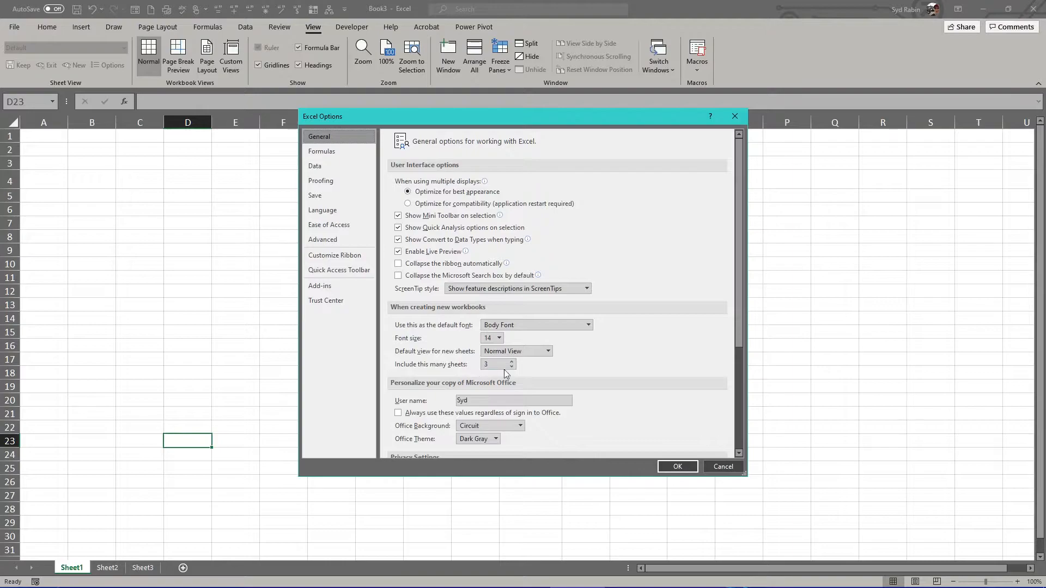
left_click(677, 467)
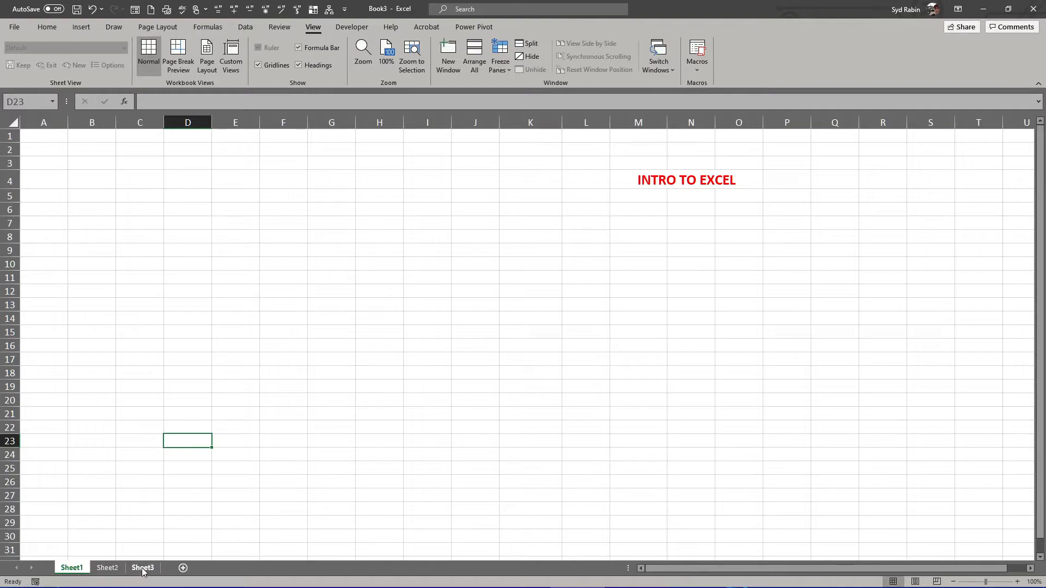
Step: Rename the worksheet Sheet1 as SALES
right_click(75, 569)
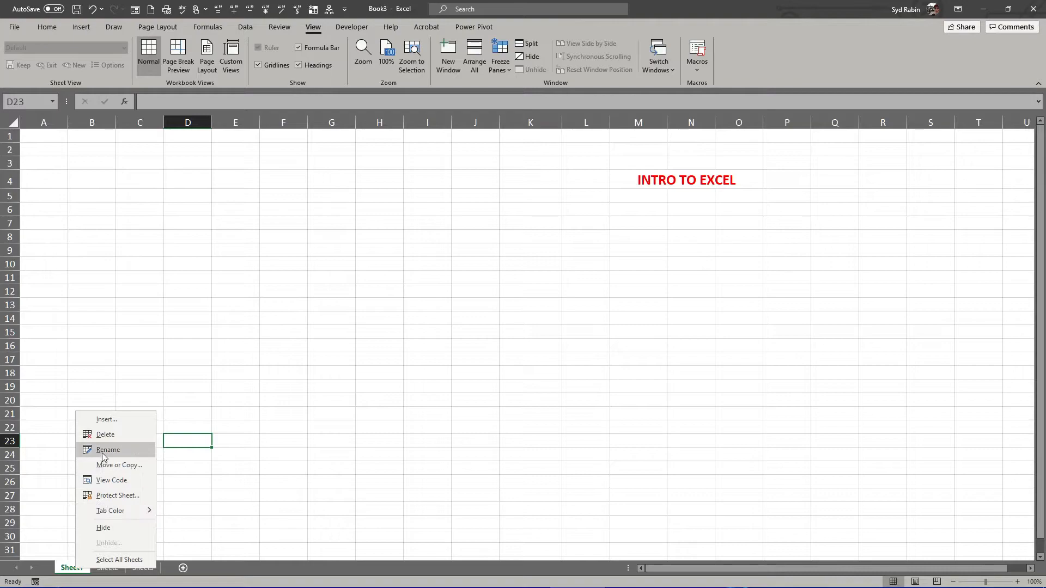
key("Escape")
key("BackSpace")
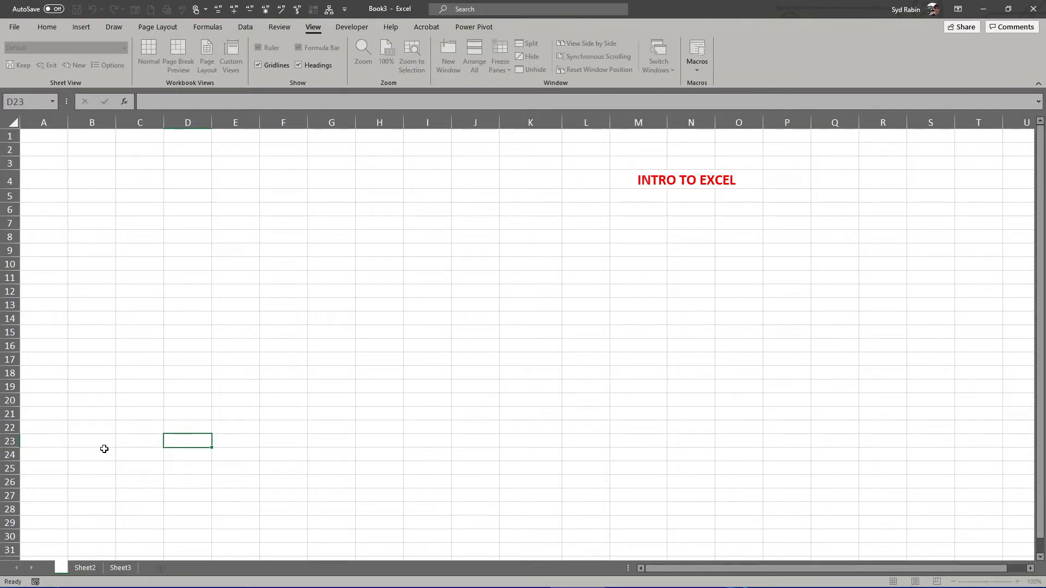
type("SALES")
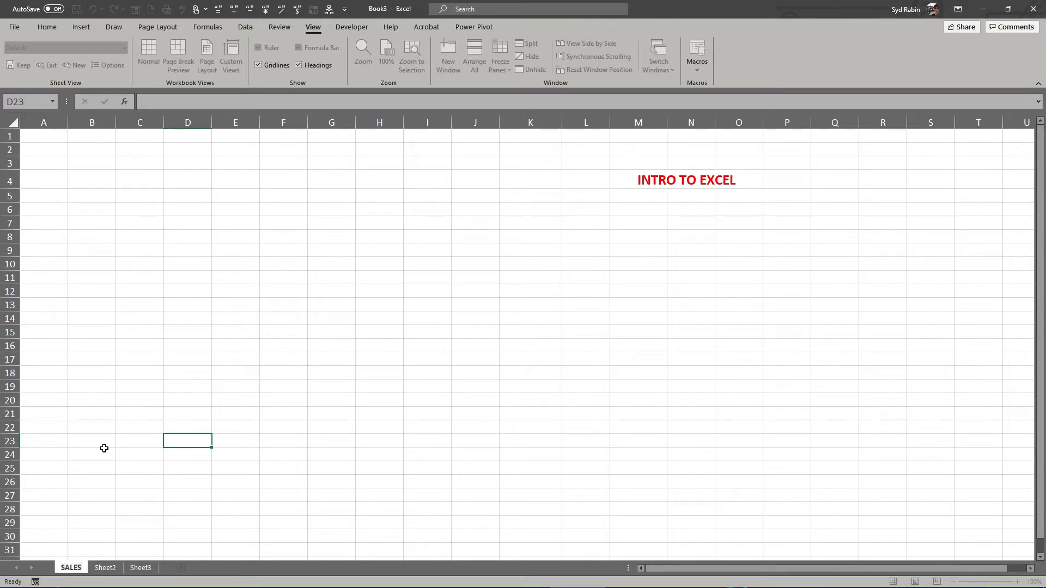
left_click(104, 448)
Step: Rename the worksheet Sheet2 as MANUFACTURING
right_click(107, 570)
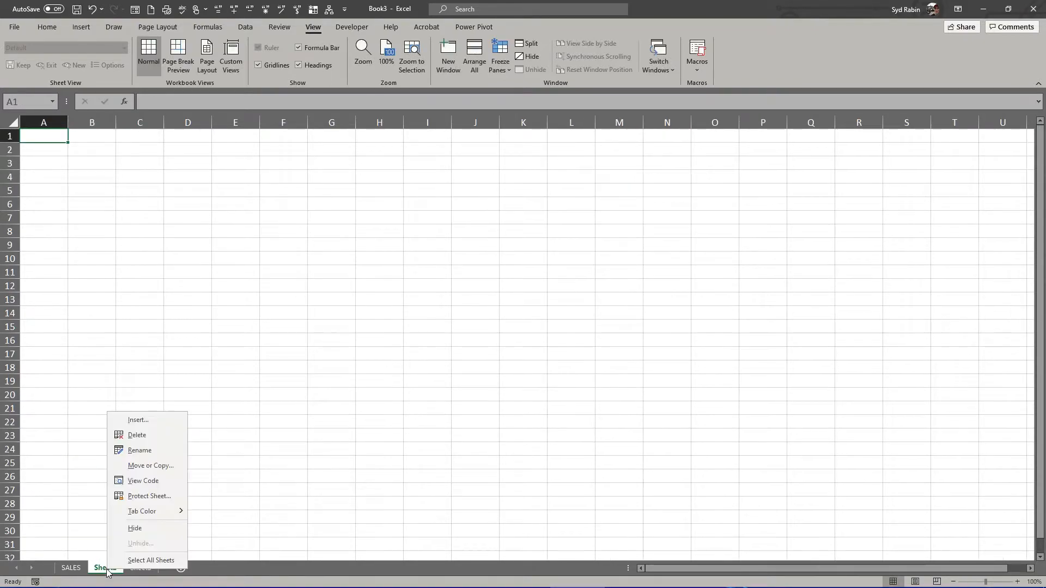
left_click(133, 450)
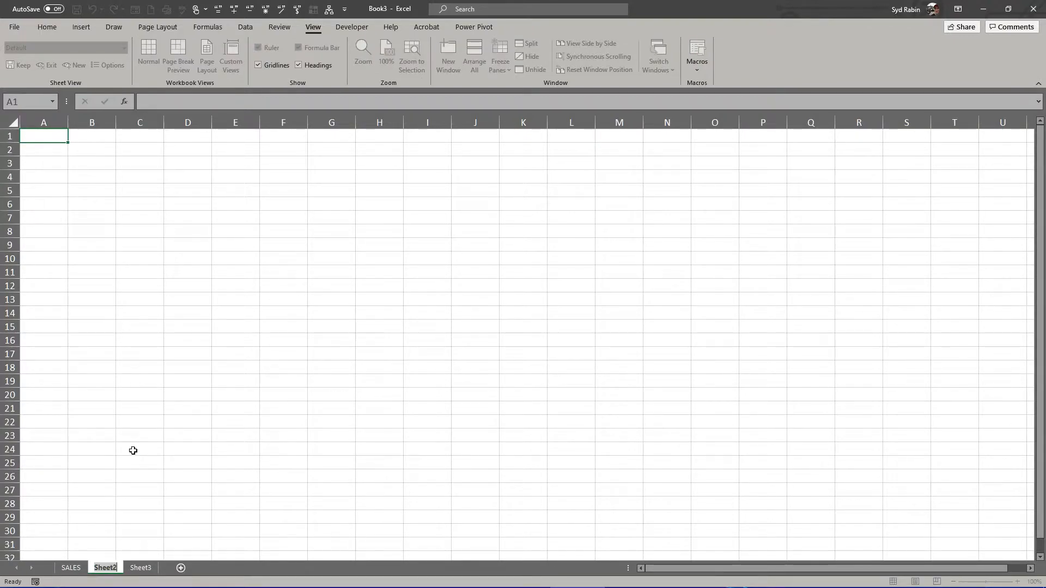
type("MANUFACTURING")
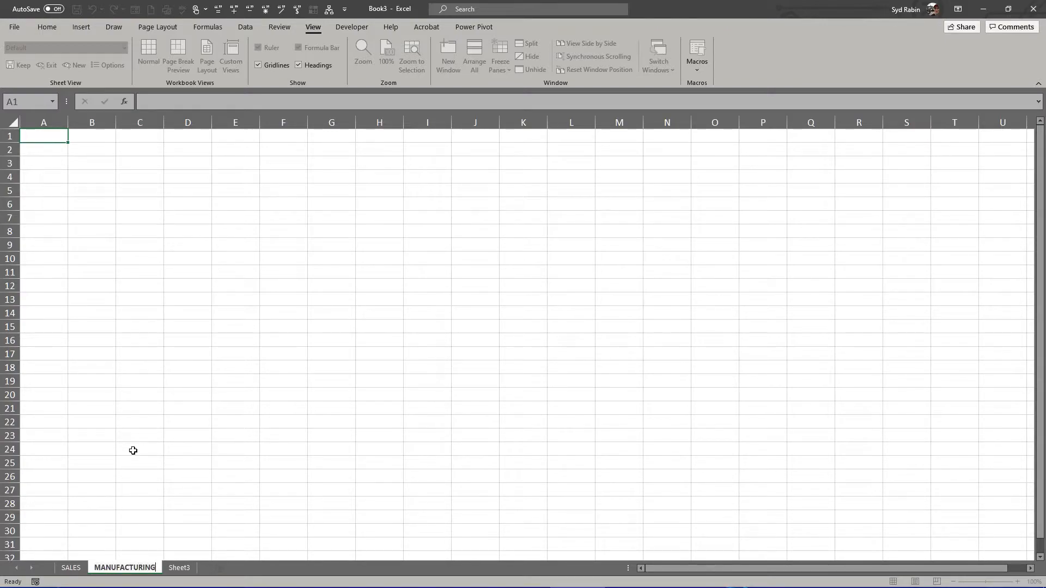
key("Return")
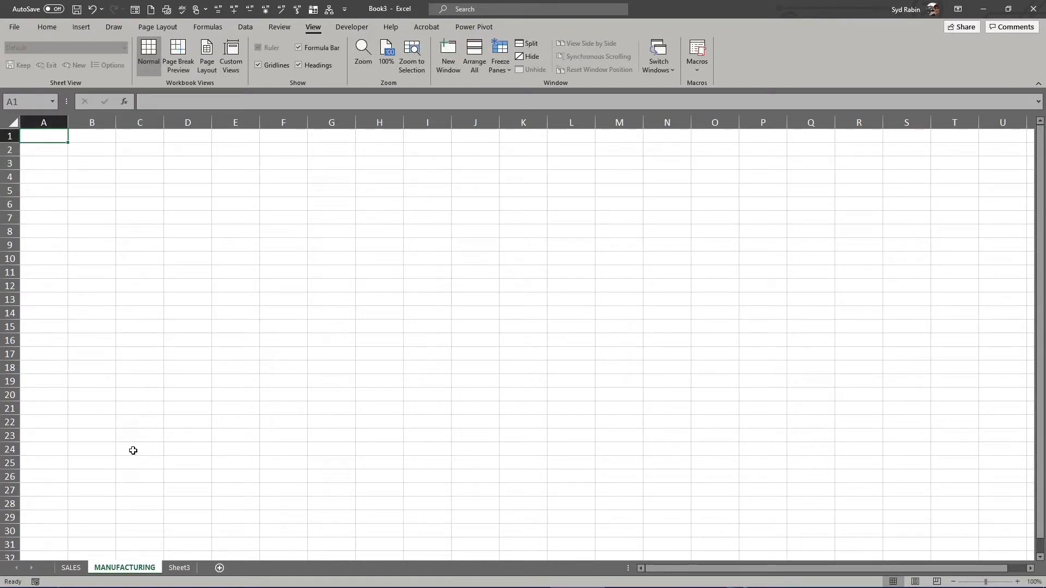
Step: Rename the worksheet Sheet3 as R&D
right_click(183, 568)
left_click(208, 452)
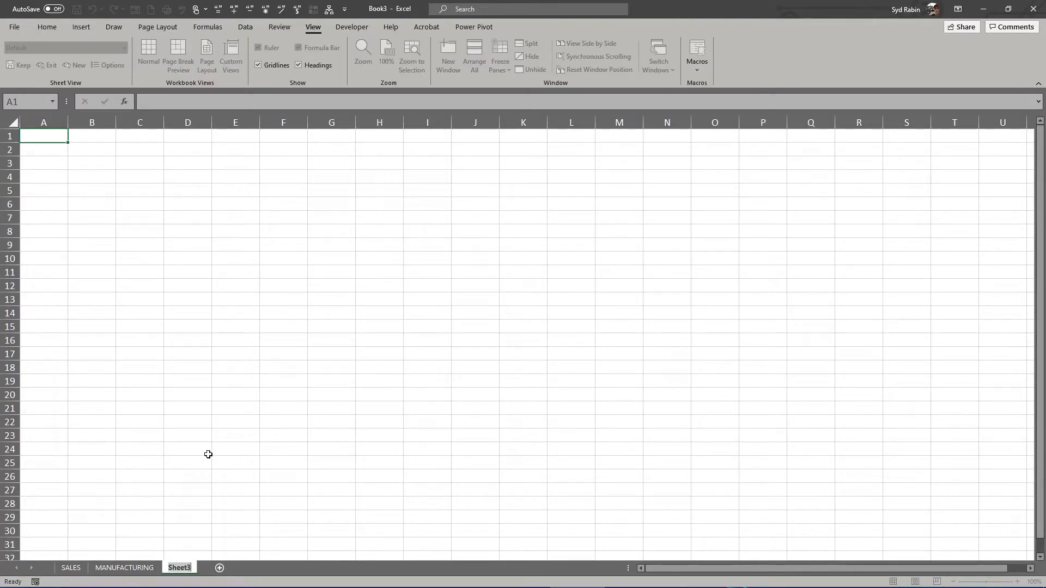
type("R&d")
key("BackSpace")
type("D")
left_click(164, 440)
Step: View the MANUFACTURING, R&D and SALES worksheets in turn, ending on SALES
left_click(121, 569)
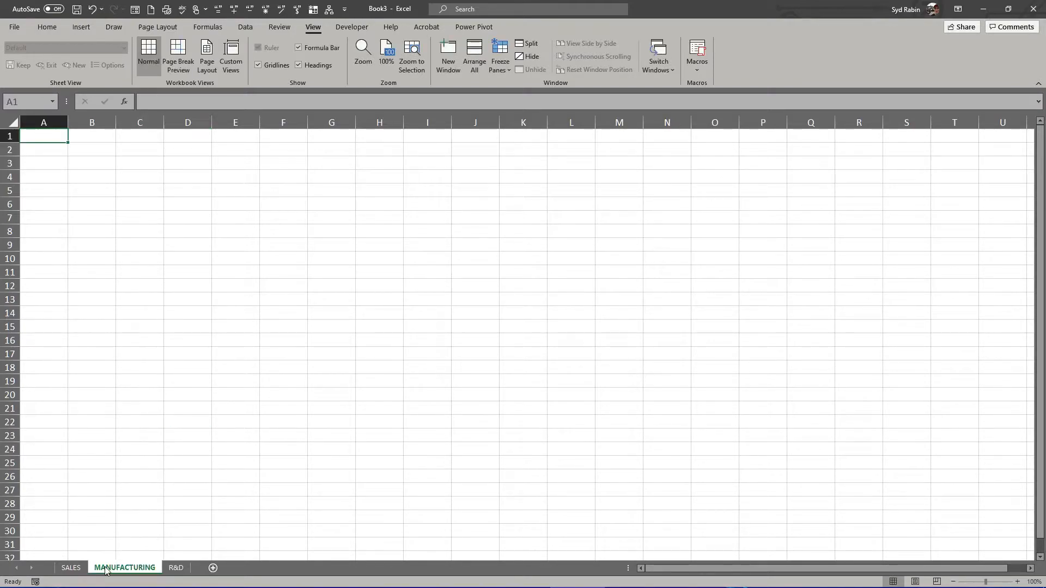
key("ctrl+Page_Up")
key("ctrl+Page_Down")
left_click(176, 569)
left_click(77, 569)
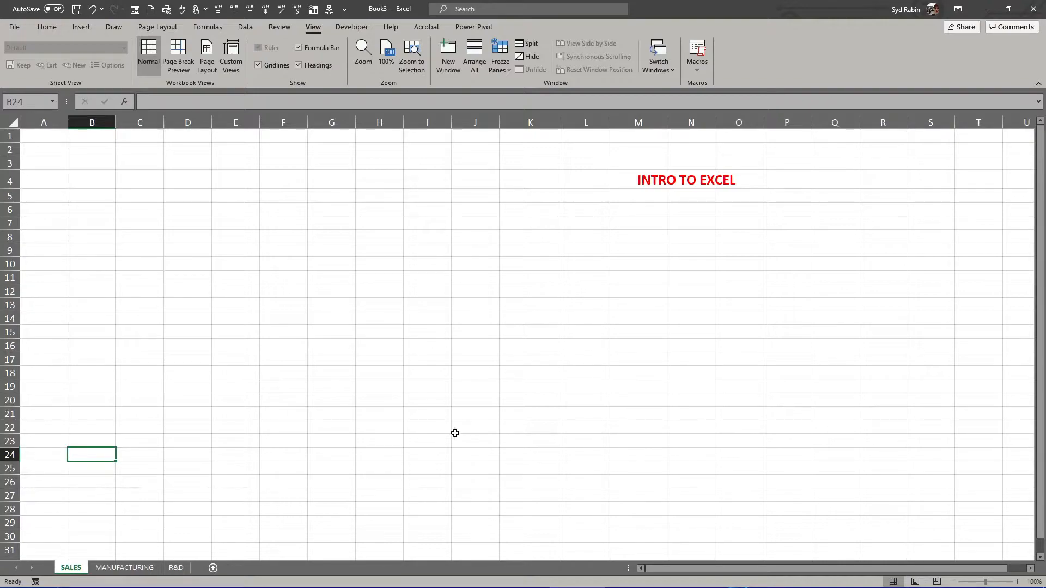
left_click(110, 571)
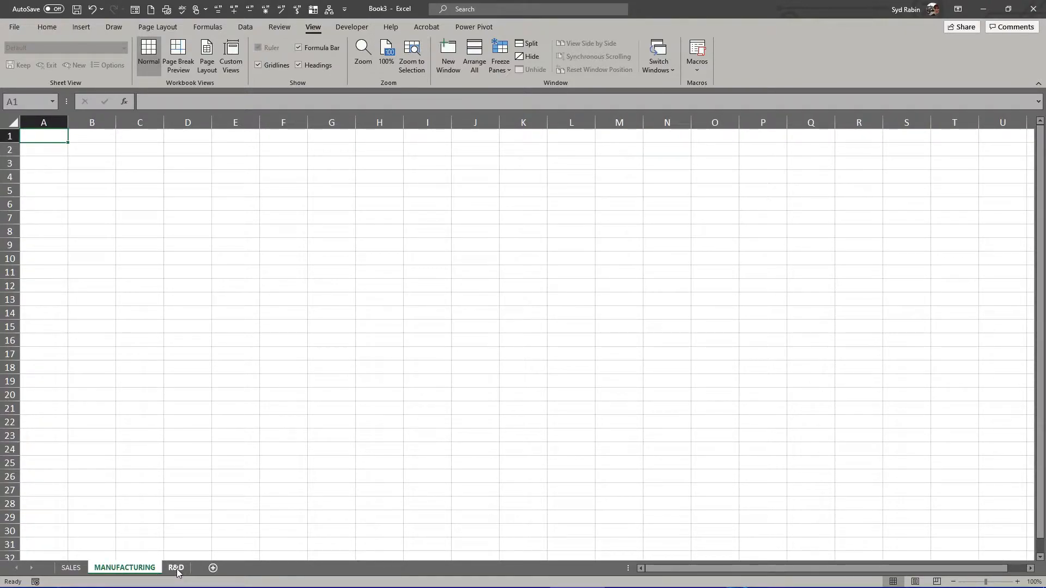
left_click(177, 570)
left_click(115, 568)
left_click(78, 568)
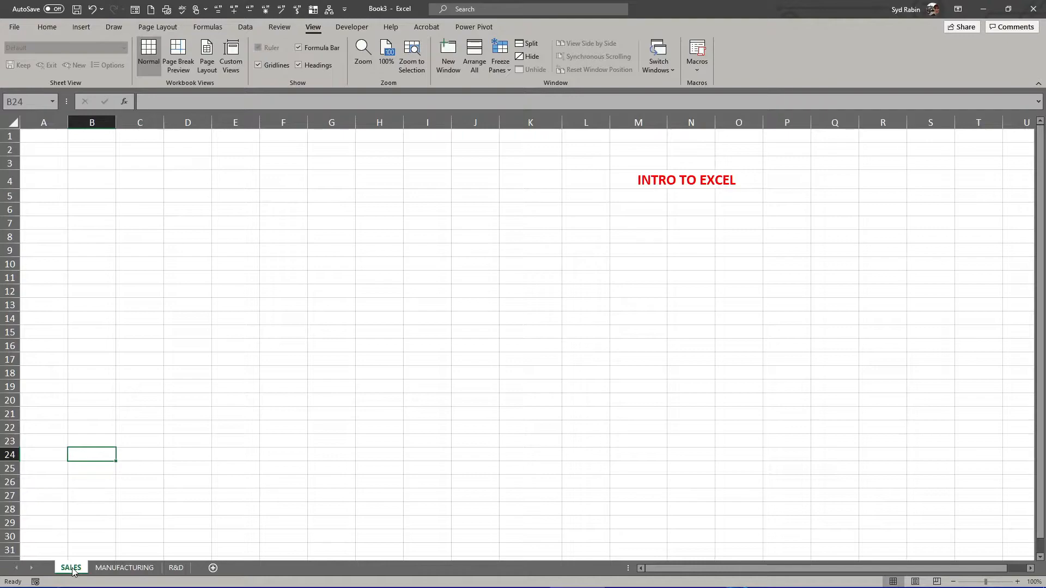
Step: Set the tab color of the SALES worksheet to the standard red
right_click(74, 571)
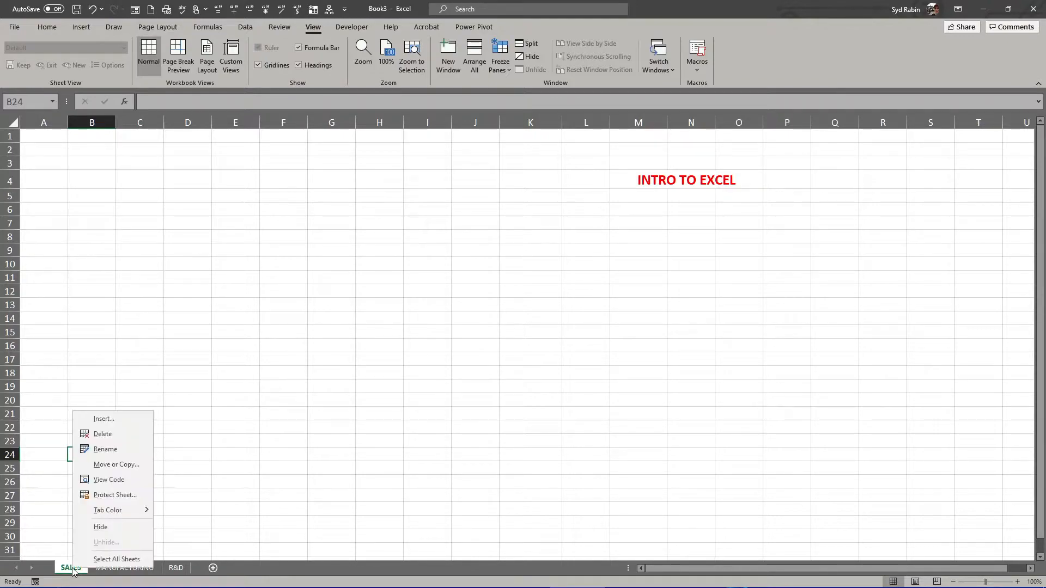
mouse_move(126, 518)
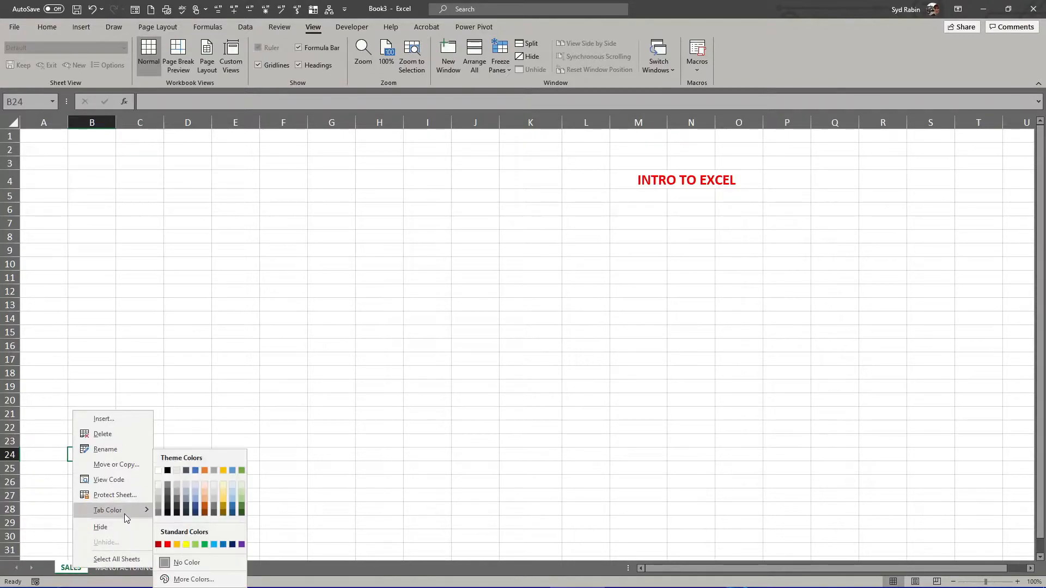
left_click(168, 544)
Step: Set the tab color of the MANUFACTURING worksheet to the standard green
right_click(140, 568)
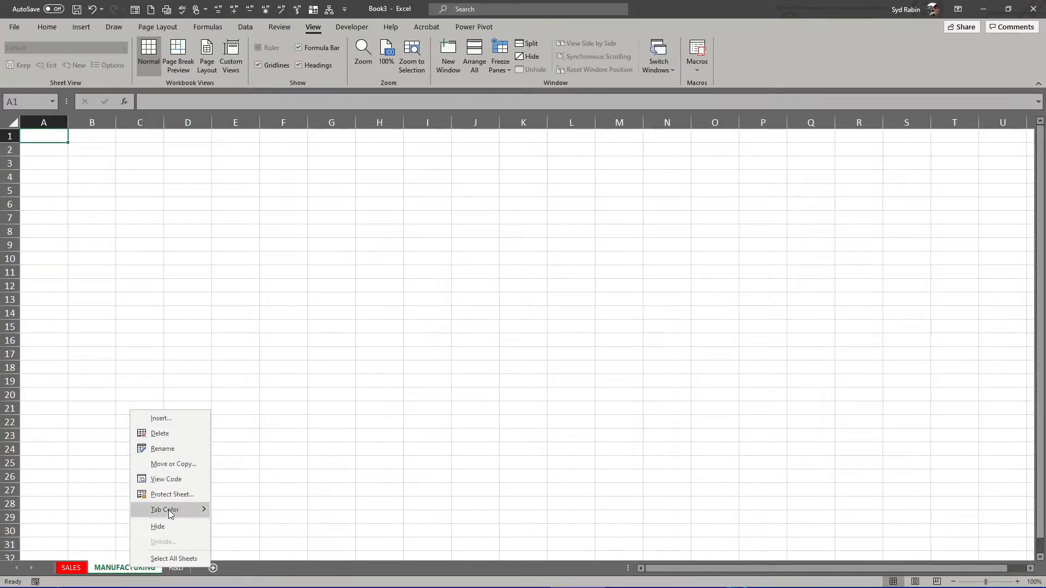
mouse_move(169, 515)
left_click(261, 543)
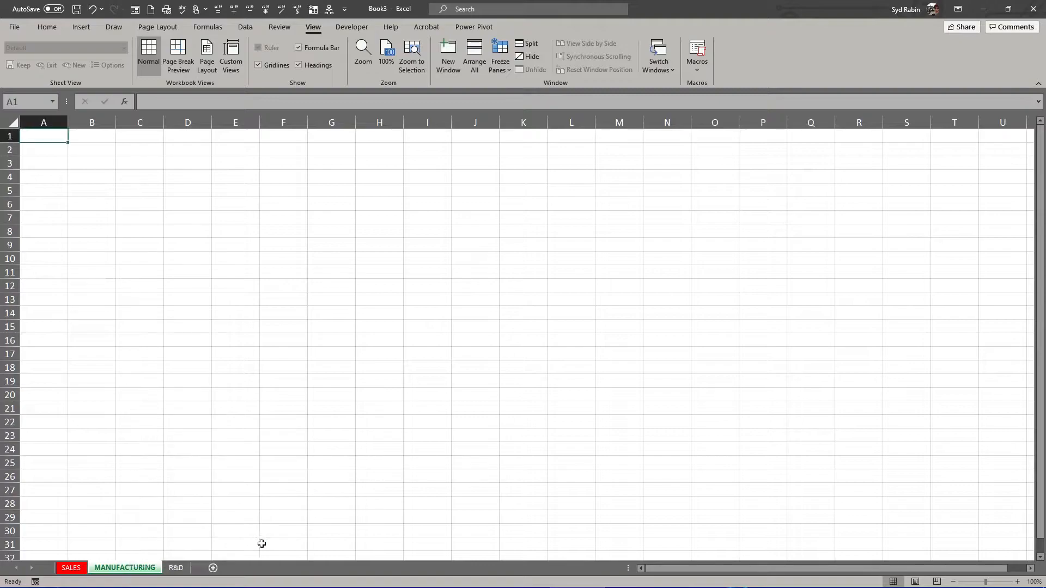
Step: Set the tab color of the R&D worksheet to the standard dark blue and switch to the MANUFACTURING worksheet
right_click(176, 568)
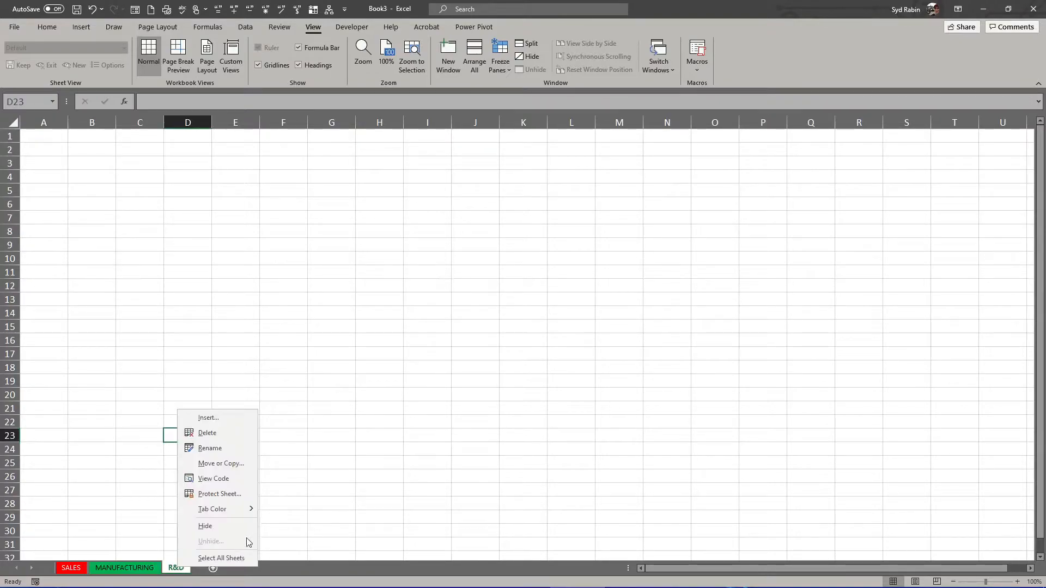
mouse_move(246, 509)
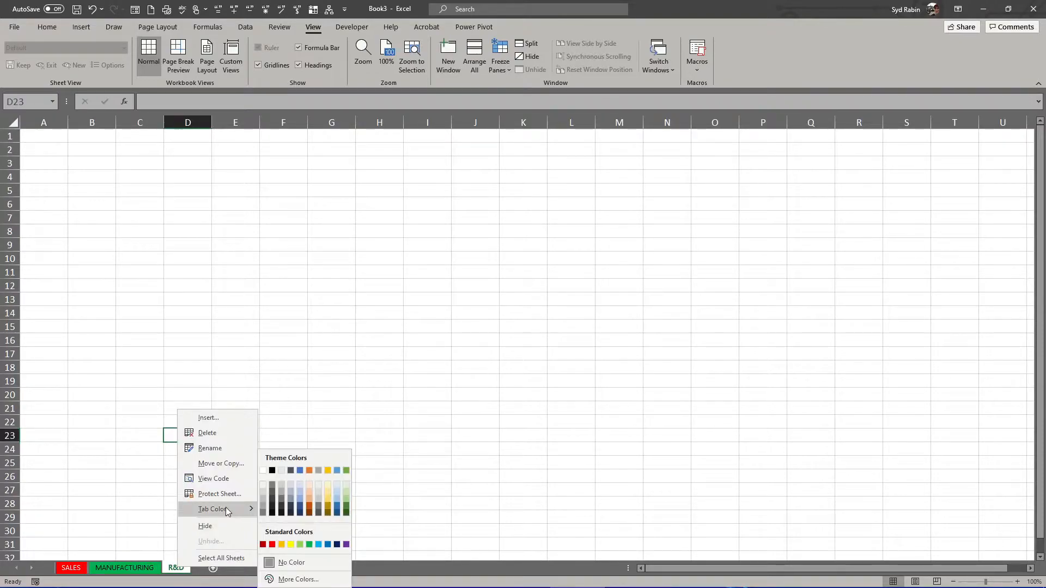
left_click(336, 544)
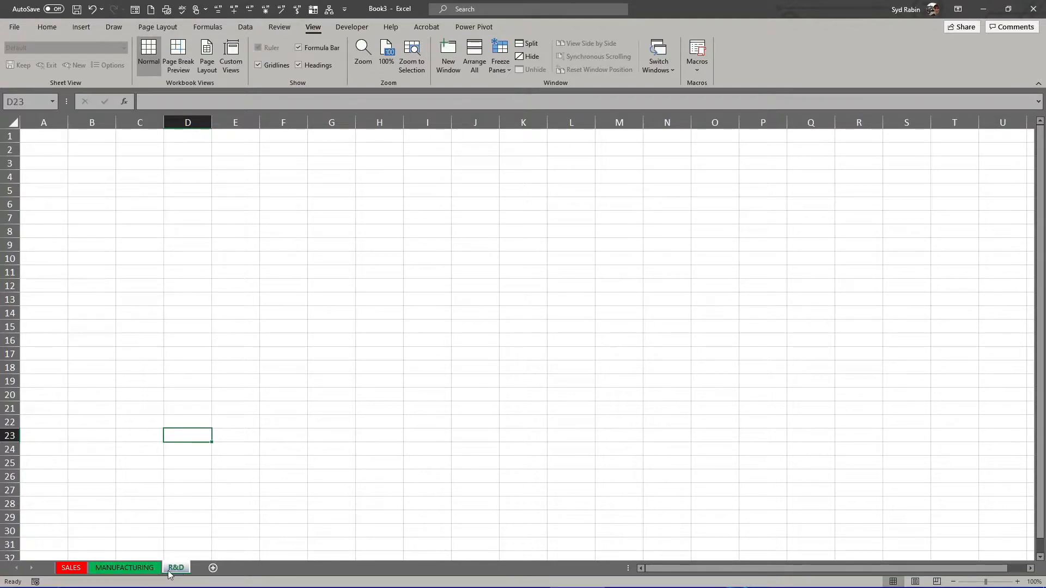
left_click(119, 569)
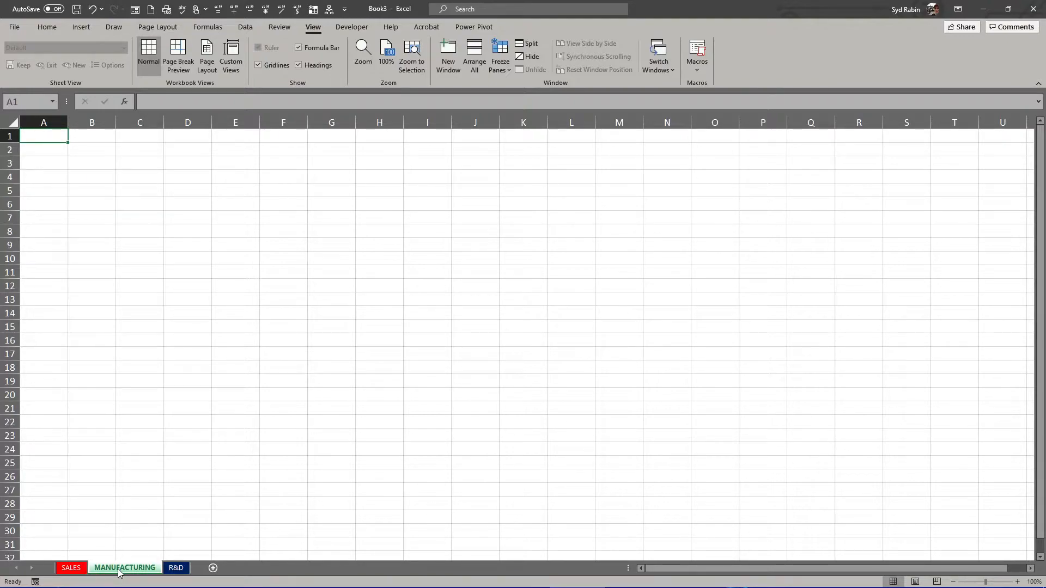
Step: View the SALES, MANUFACTURING and R&D worksheets in turn and go back through them to compare their colored tabs
left_click(72, 571)
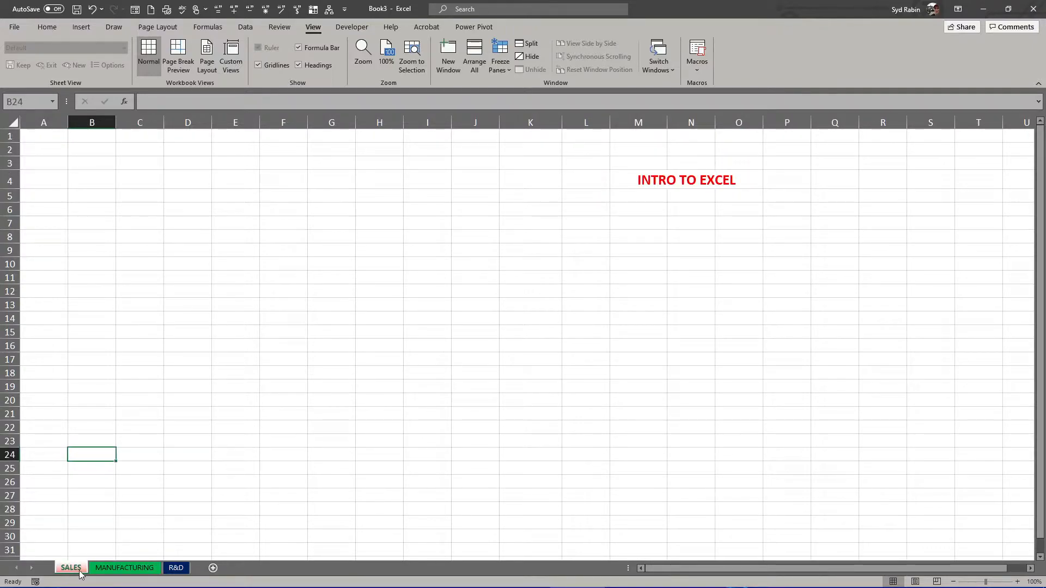
left_click(122, 572)
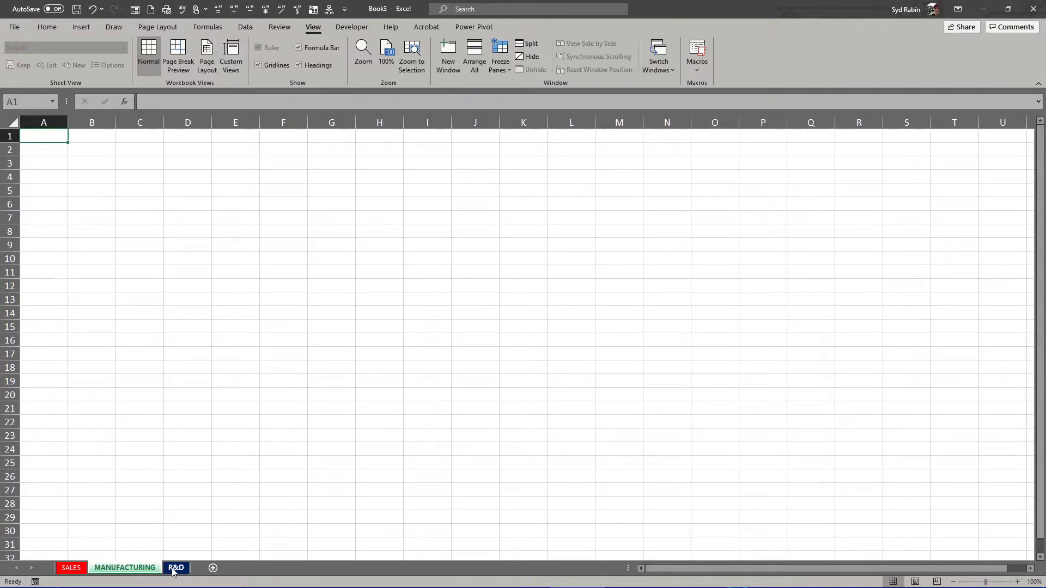
left_click(175, 570)
left_click(129, 572)
left_click(76, 571)
left_click(101, 570)
Step: Move the R&D worksheet between SALES and MANUFACTURING, and move the MANUFACTURING worksheet before SALES
left_click(175, 569)
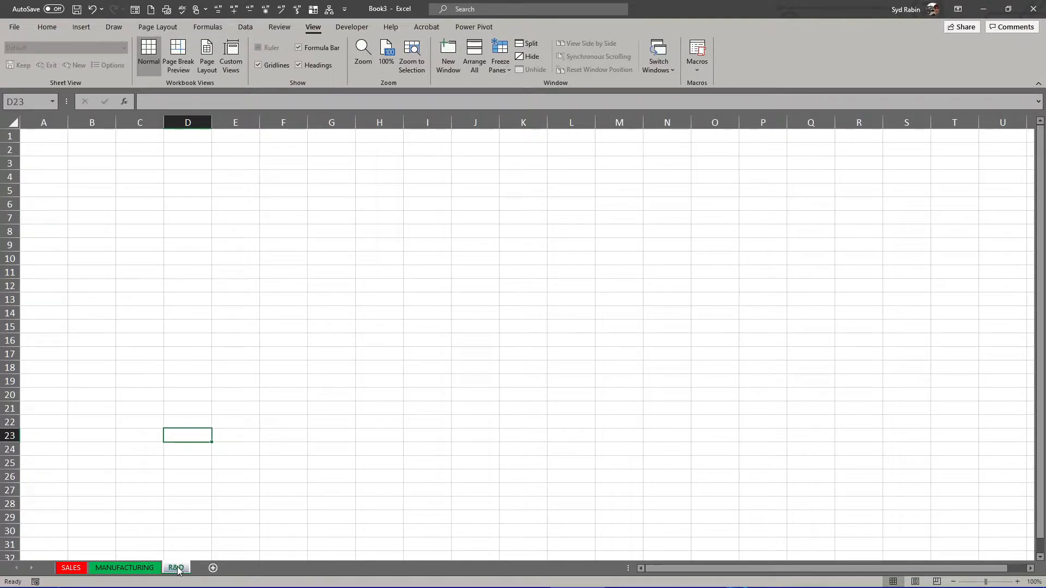
left_click_drag(177, 569, 90, 569)
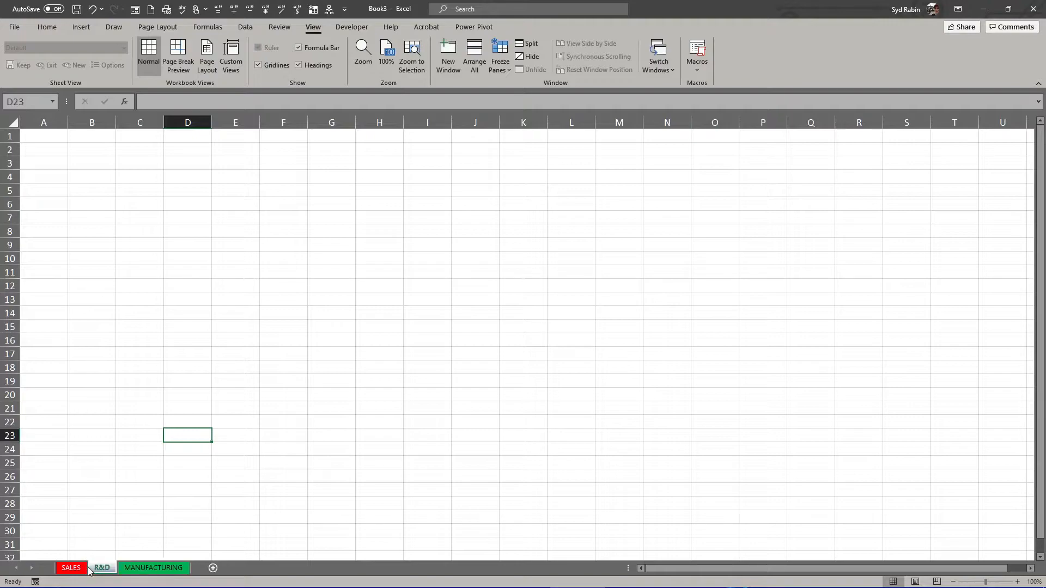
right_click(141, 569)
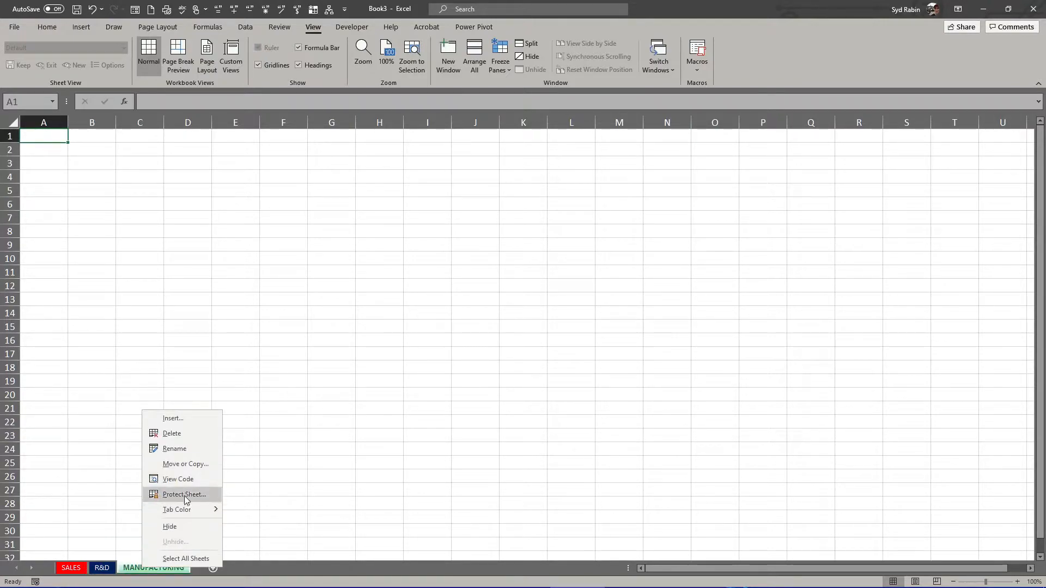
left_click(186, 466)
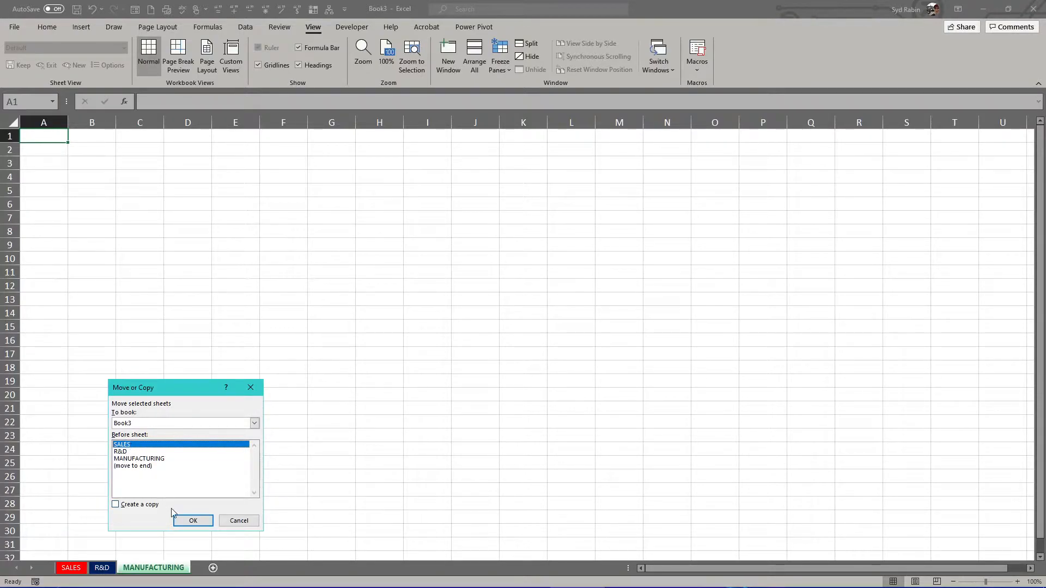
left_click(186, 522)
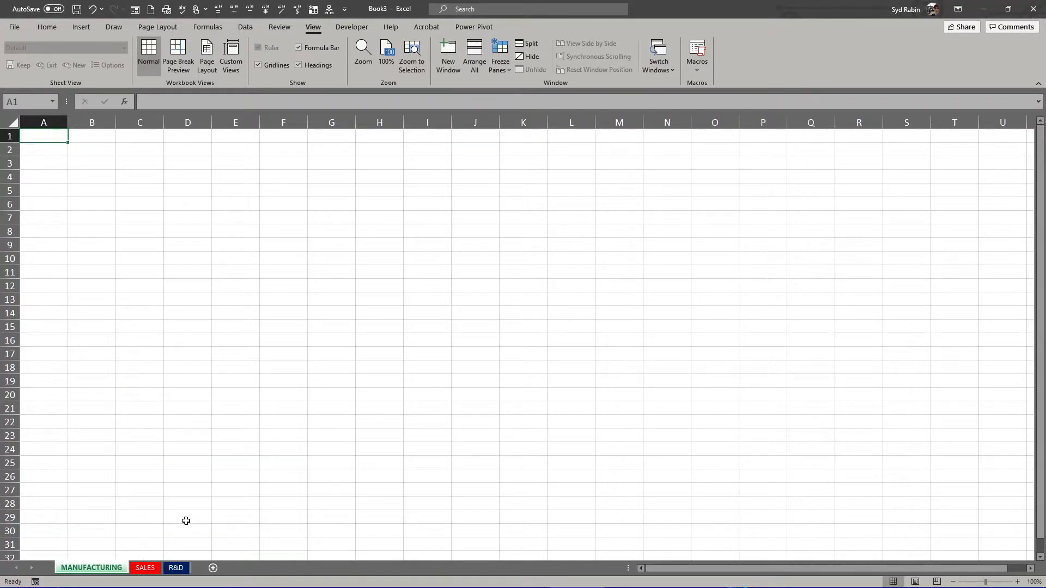
Step: Move the R&D worksheet between MANUFACTURING and SALES, and insert two new worksheets between R&D and SALES
left_click(170, 569)
left_click_drag(169, 569, 148, 578)
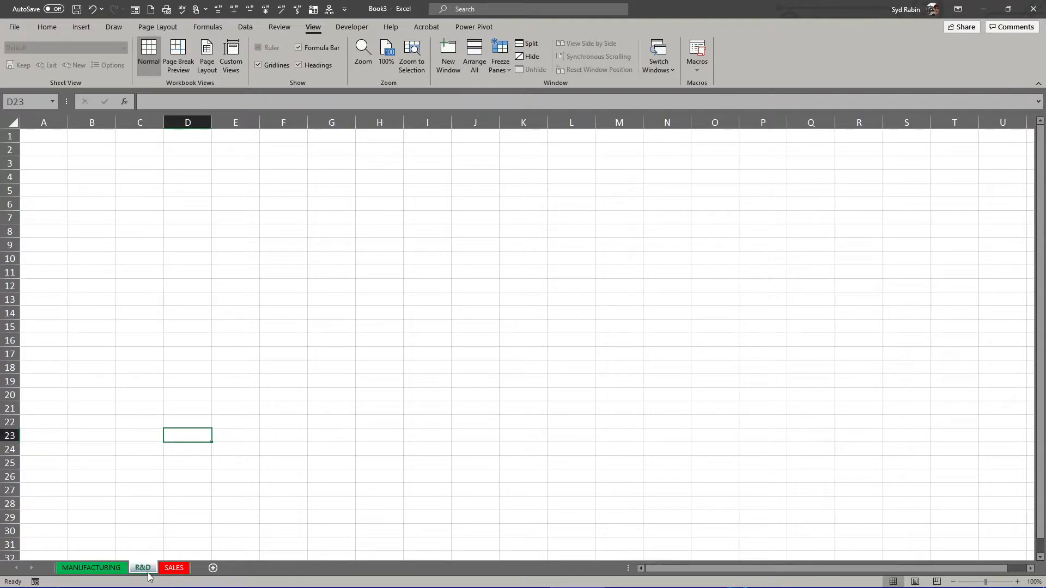
left_click(213, 569)
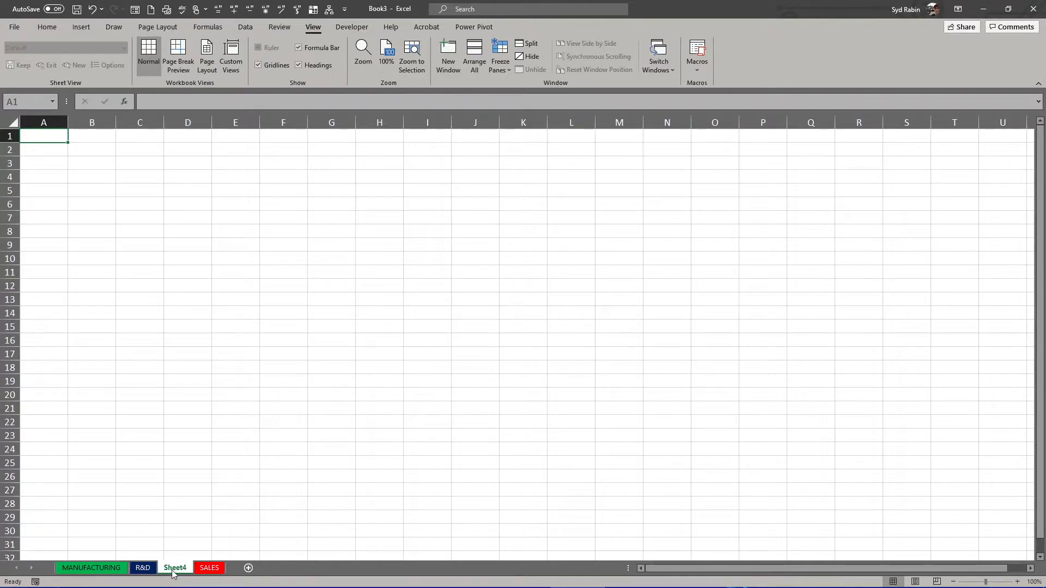
left_click(249, 568)
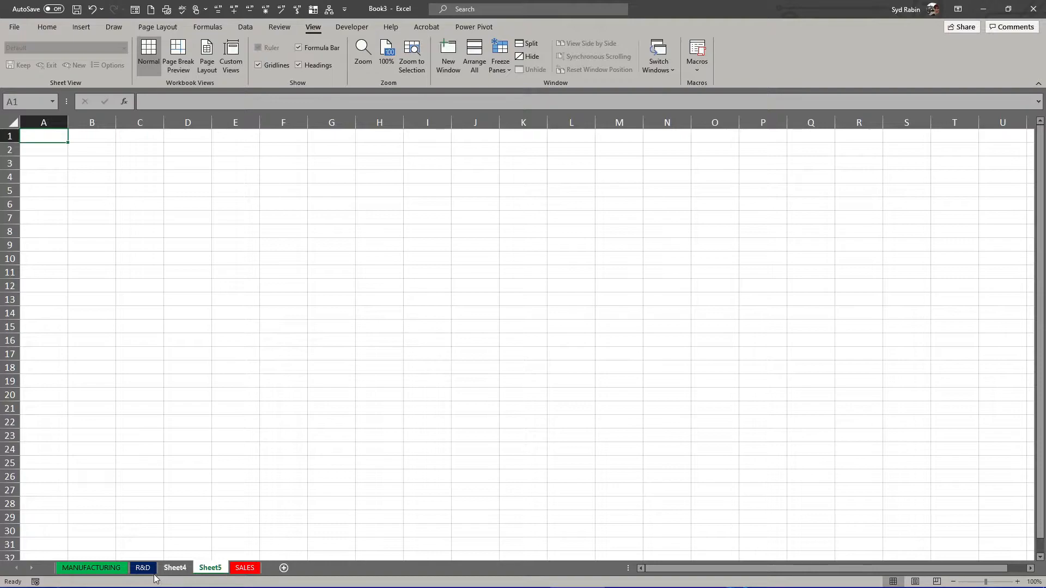
Step: Set the tab color of the Sheet5 worksheet to the standard yellow
left_click(48, 28)
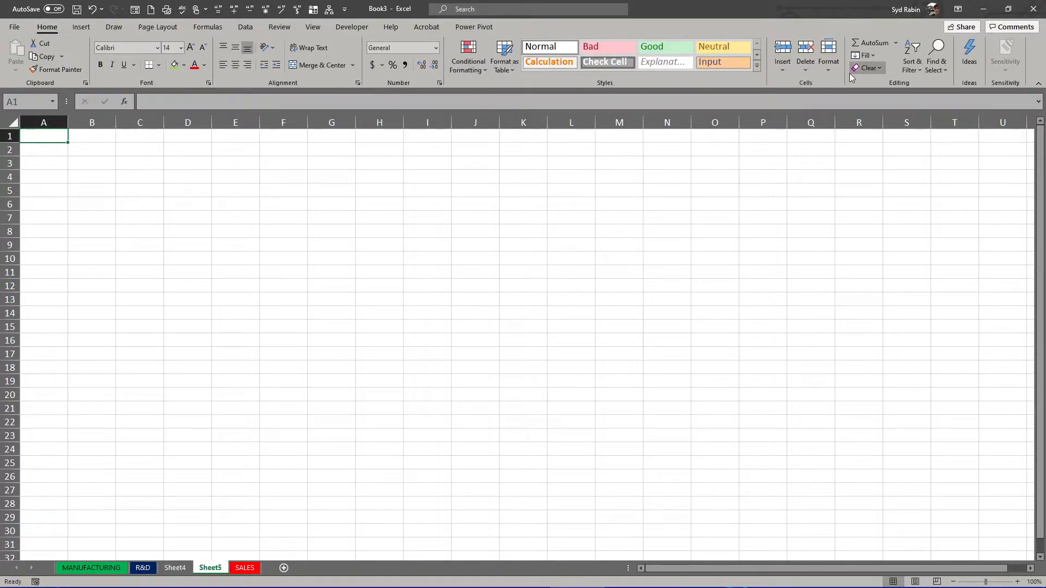
left_click(828, 68)
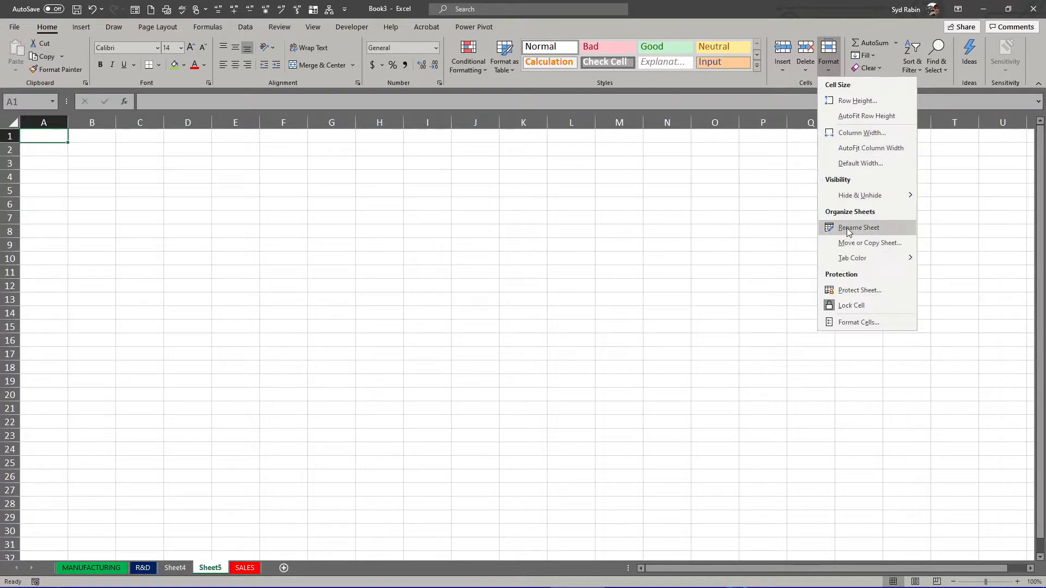
mouse_move(847, 260)
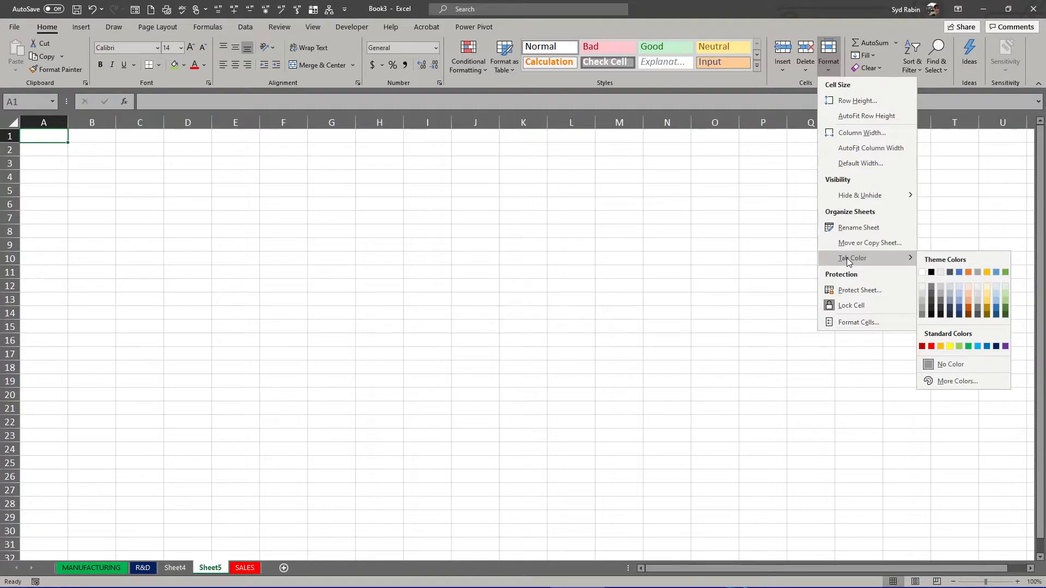
left_click(950, 346)
Step: Delete the Sheet4 and Sheet5 worksheets from the workbook
left_click(177, 570)
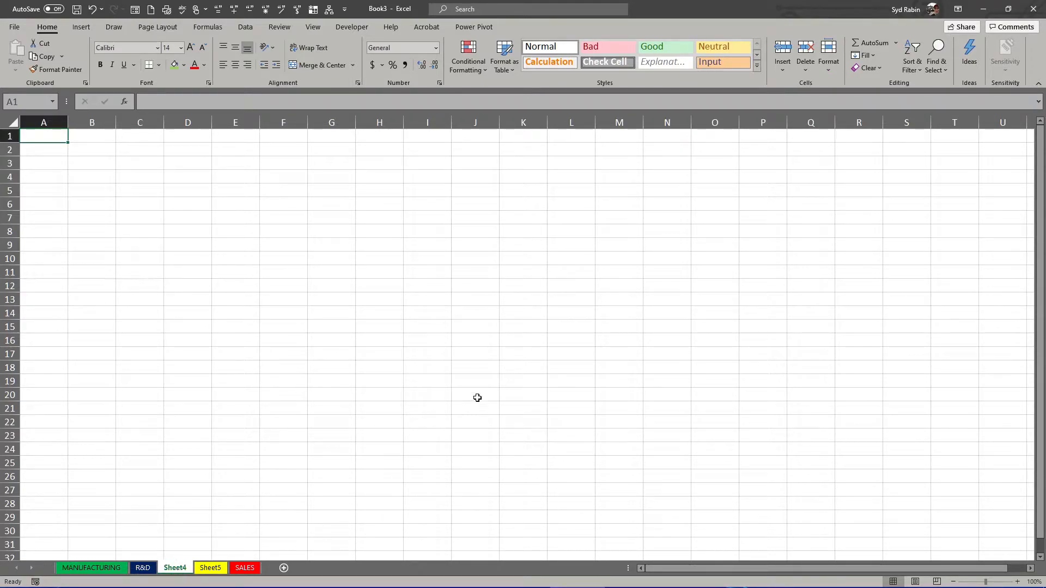
left_click(826, 68)
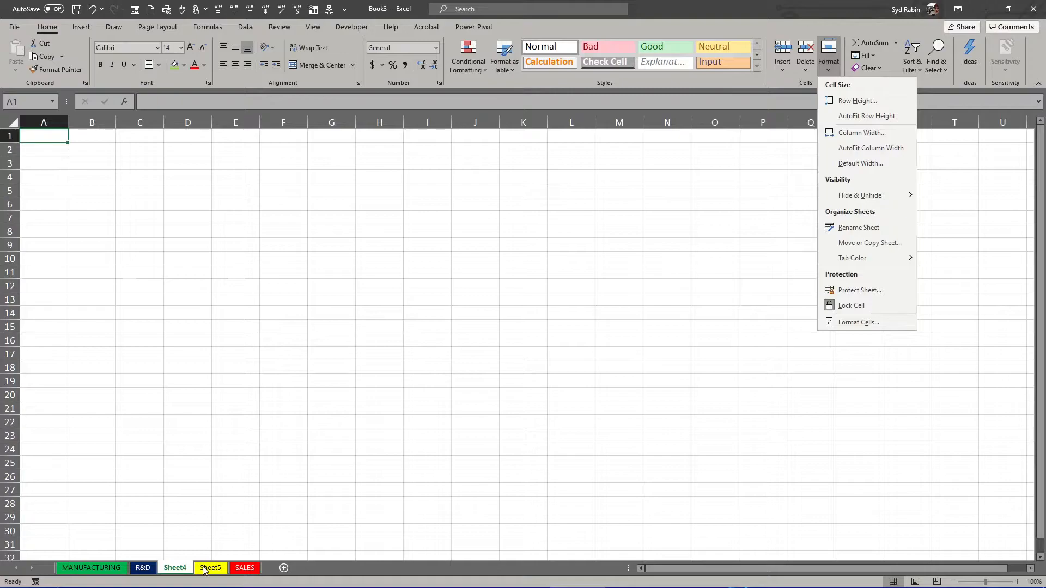
right_click(182, 568)
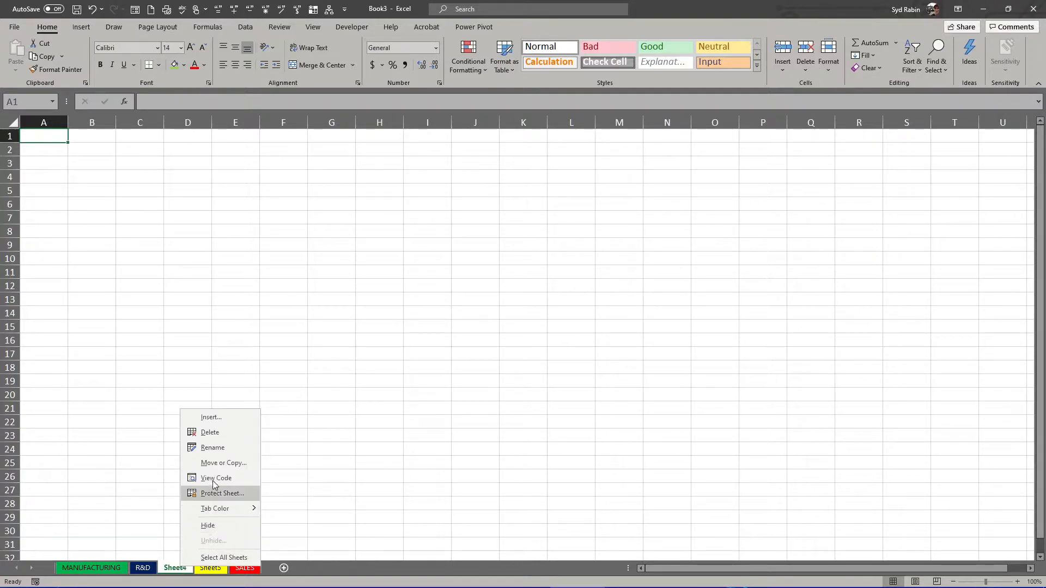
left_click(208, 435)
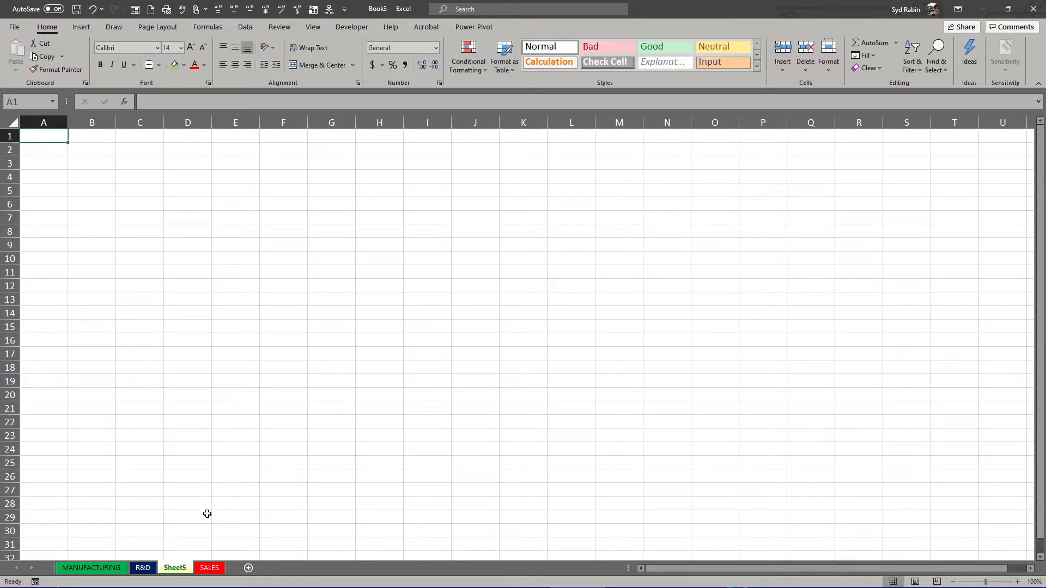
right_click(172, 569)
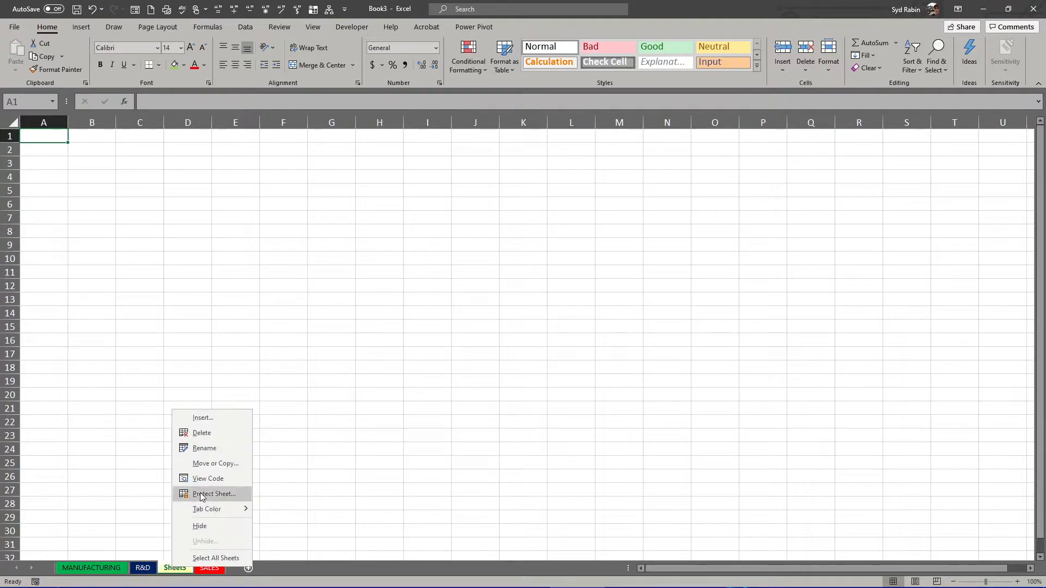
left_click(199, 434)
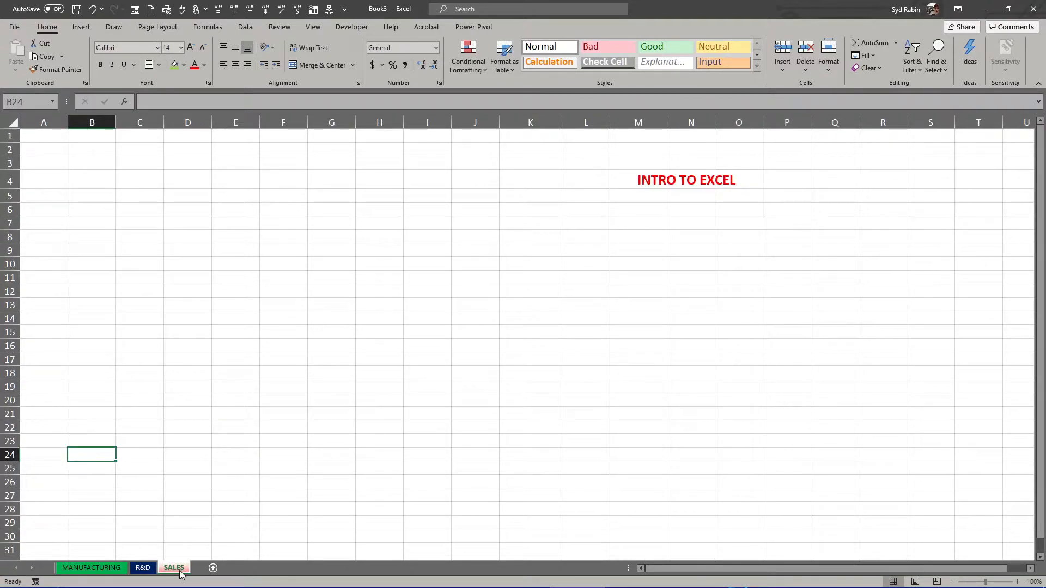
Step: Switch back and forth between the R&D, MANUFACTURING and SALES worksheets, ending on R&D
left_click(146, 569)
left_click(121, 570)
left_click(143, 569)
left_click(173, 569)
left_click(143, 570)
left_click(112, 571)
left_click(143, 571)
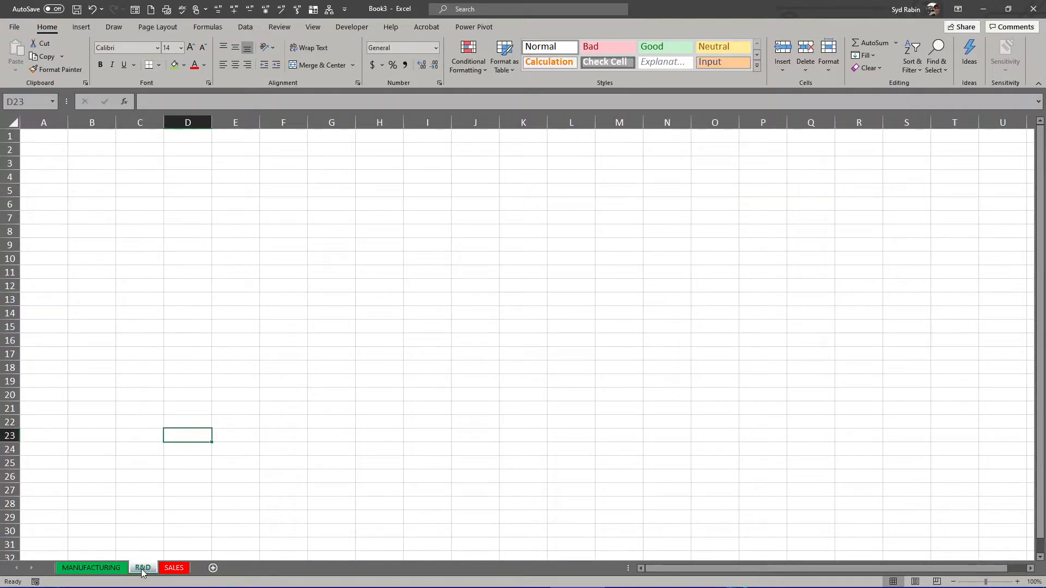
left_click(171, 570)
left_click(144, 571)
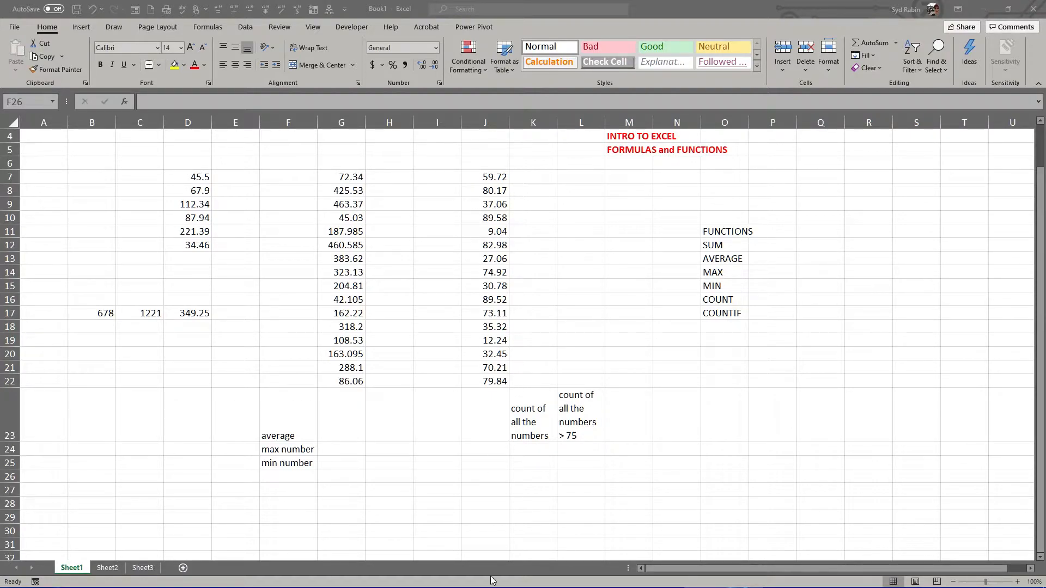
Step: Switch to the Word document MICROSOFT EXCEL NOTES and read its definitions and examples under FORMULAS and FUNCTIONS
mouse_move(463, 586)
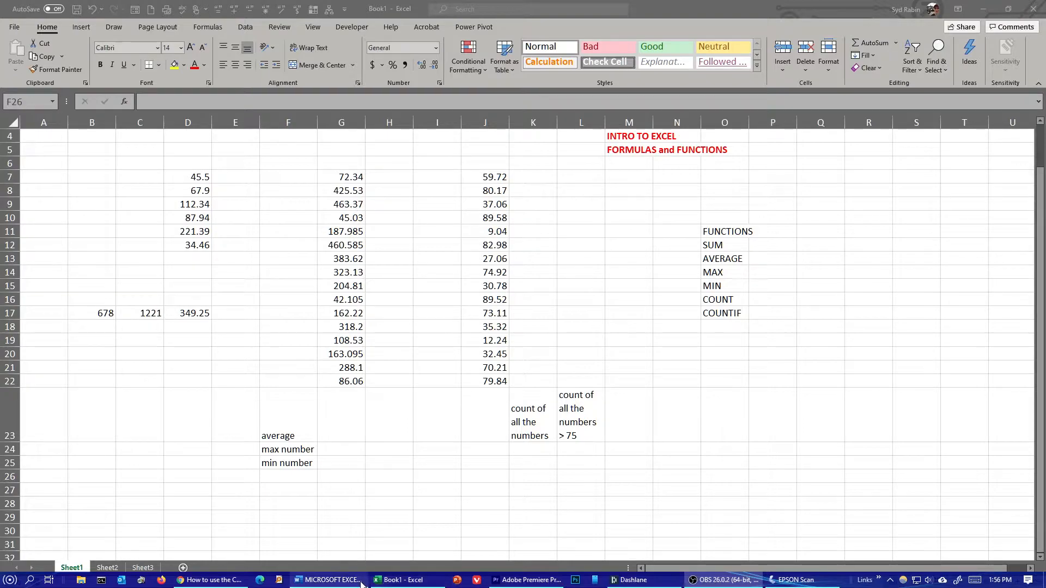
left_click(329, 580)
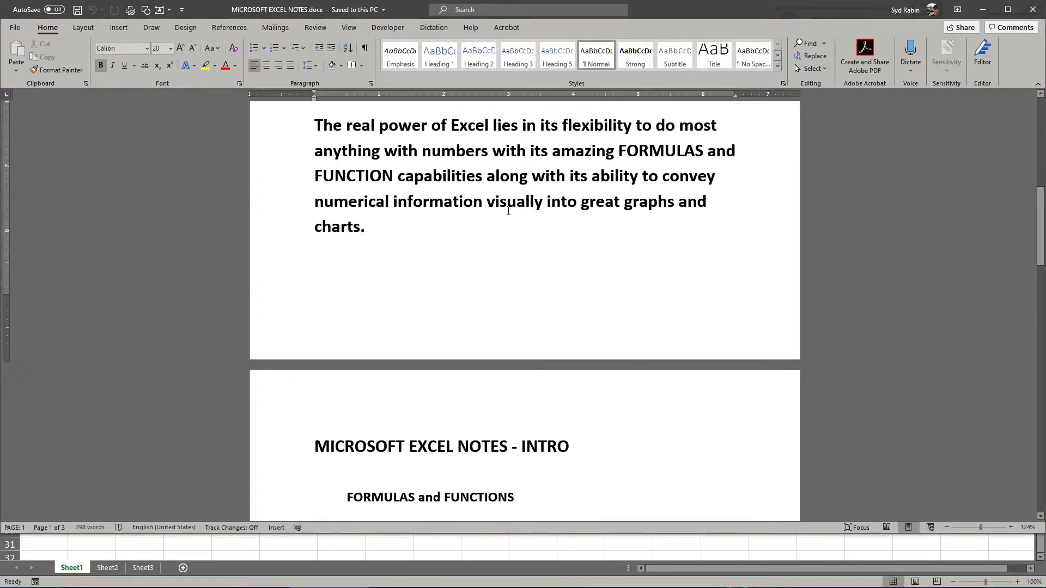
scroll(514, 211, "down", 3)
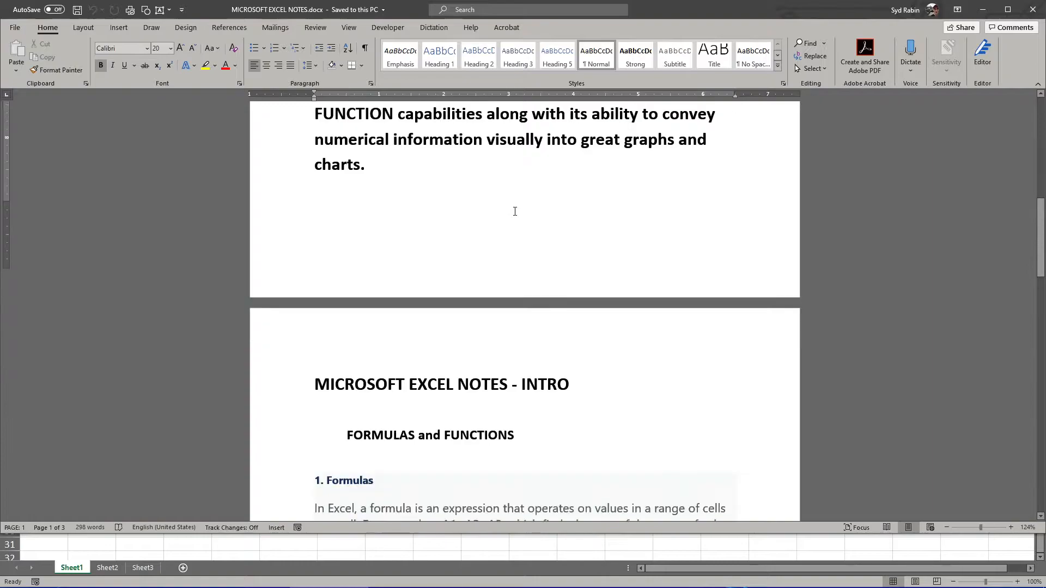
scroll(515, 211, "down", 1)
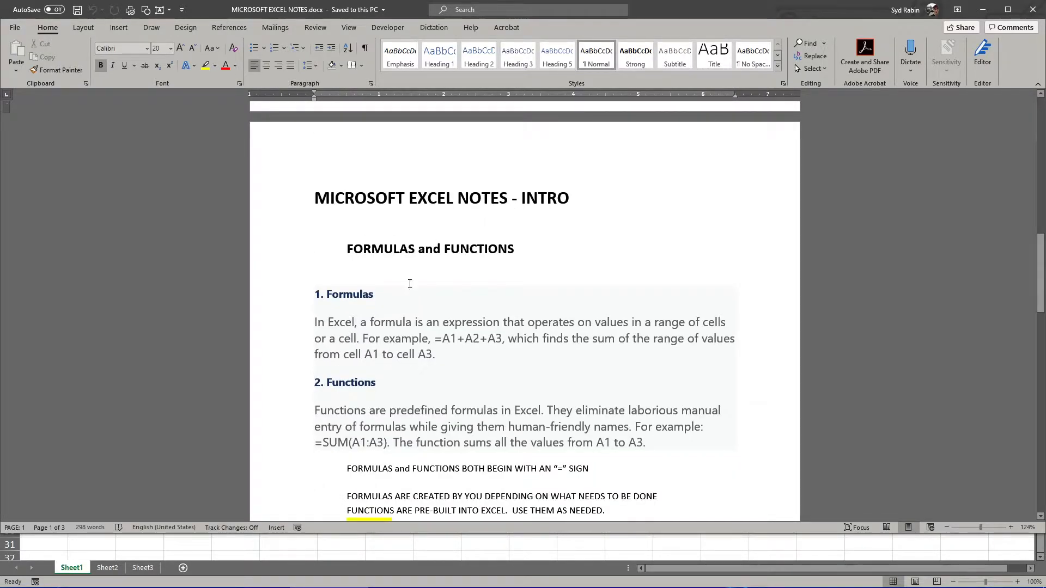
scroll(362, 305, "down", 1)
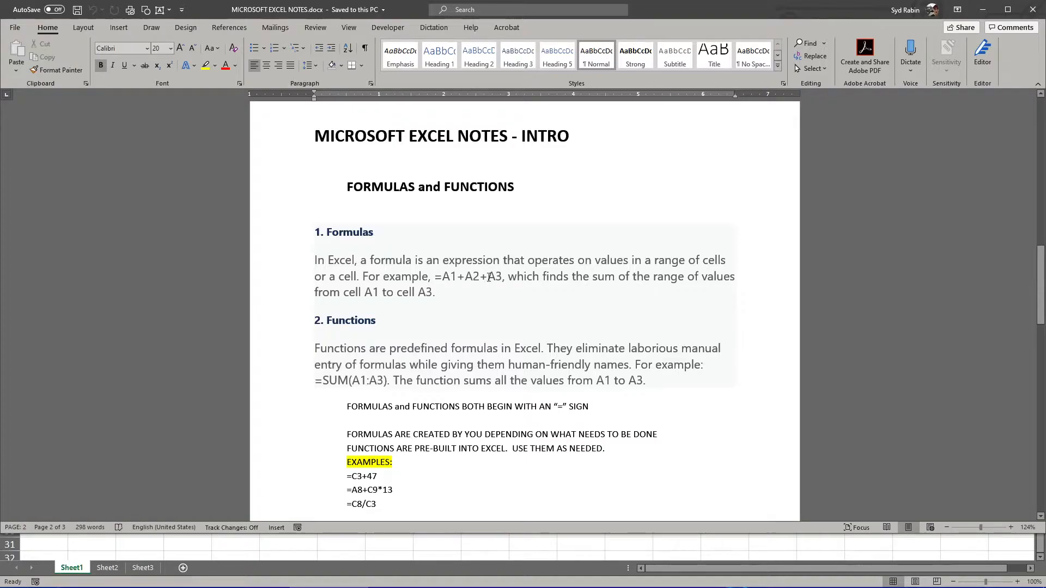
scroll(489, 278, "down", 3)
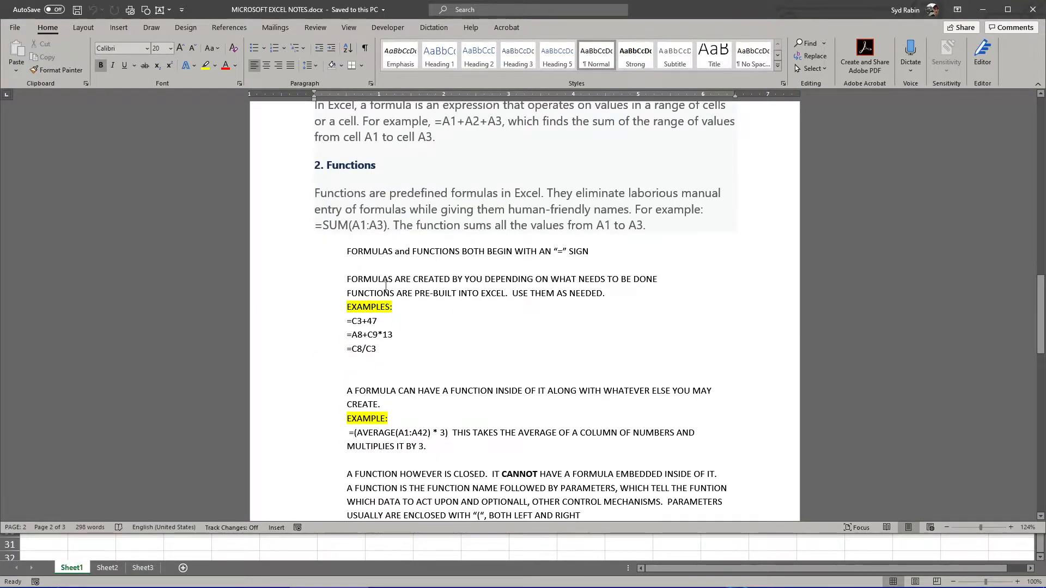
Step: Select in turn the note lines on formulas and functions beginning with "=" and on a formula containing a function, clearing each selection
left_click_drag(347, 251, 562, 255)
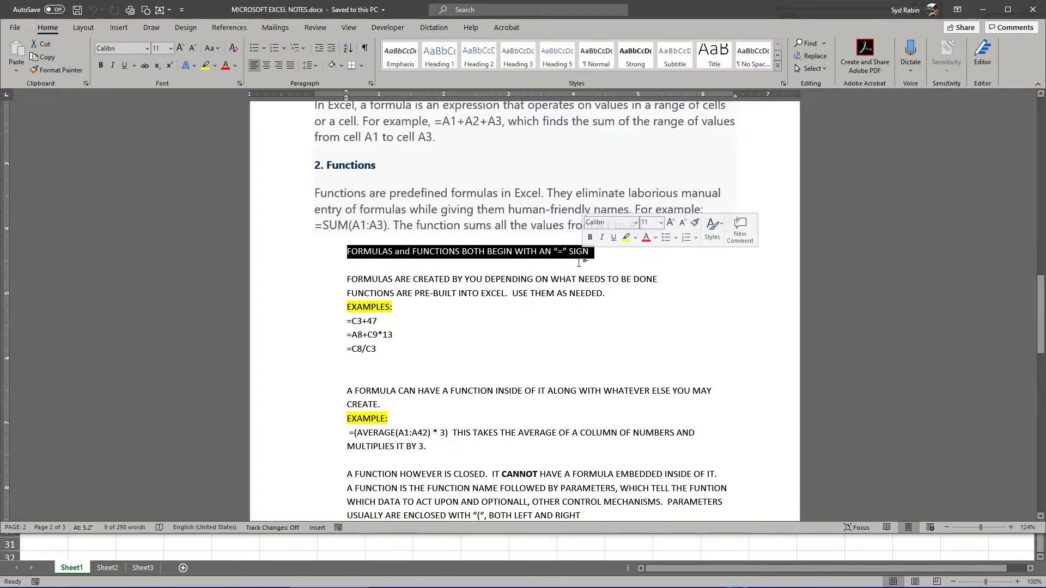
left_click(608, 258)
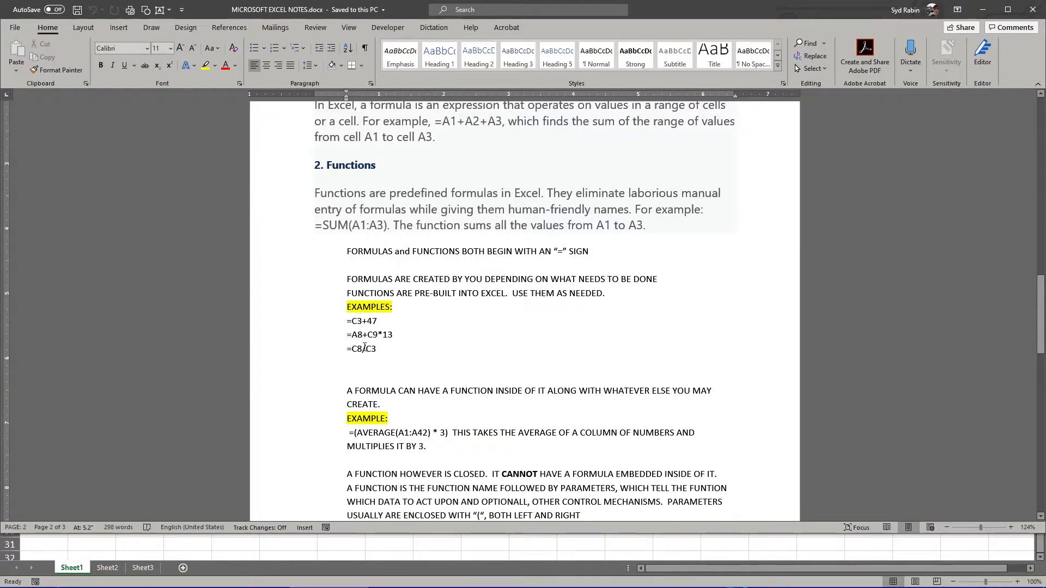
left_click_drag(345, 388, 393, 403)
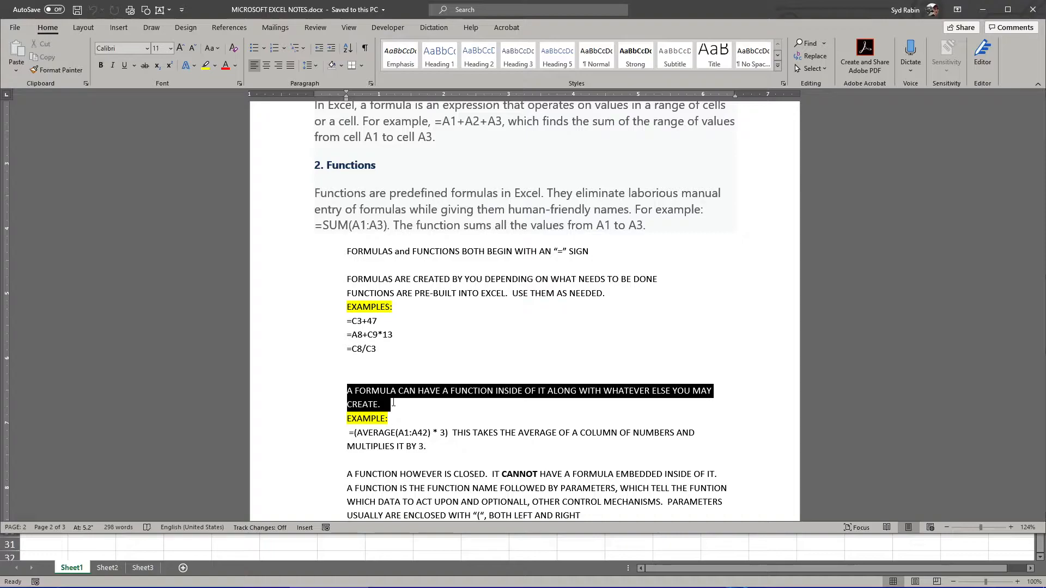
mouse_move(394, 406)
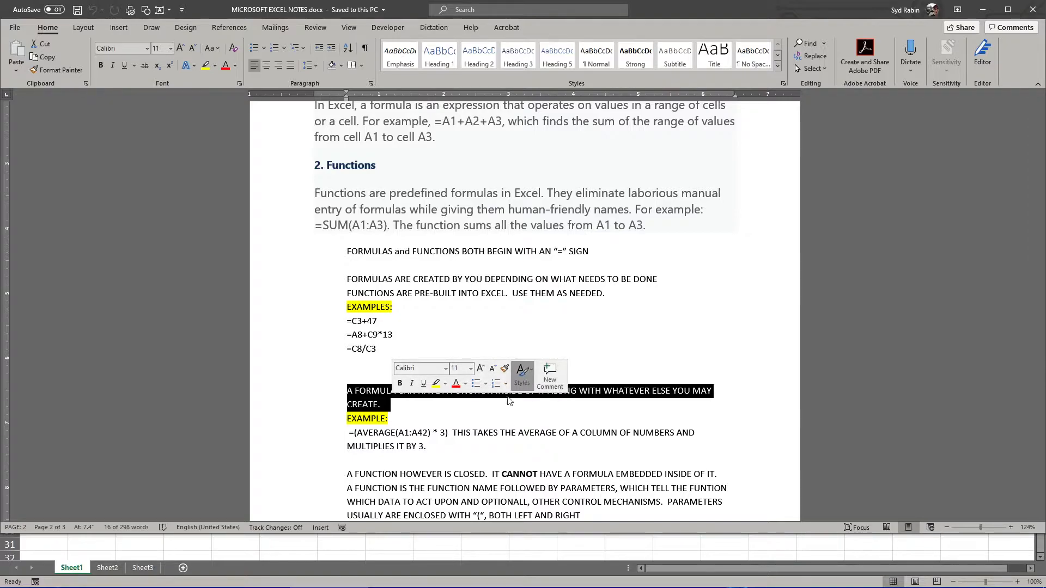
left_click(517, 411)
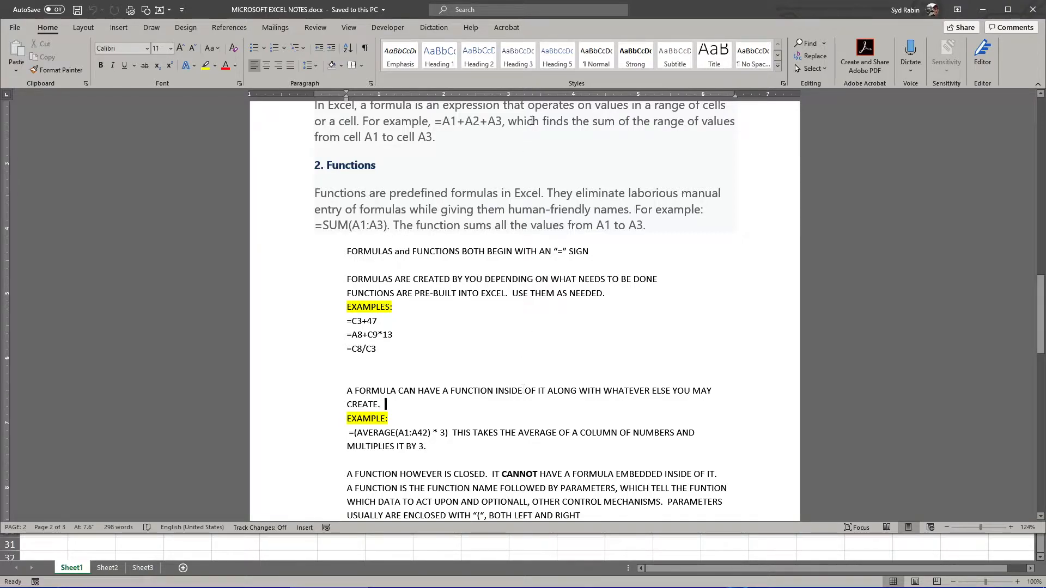
Step: Switch back to the Excel workbook Book1, select the numbers in D7:D12, and move to the empty cell D13 below them
left_click(484, 543)
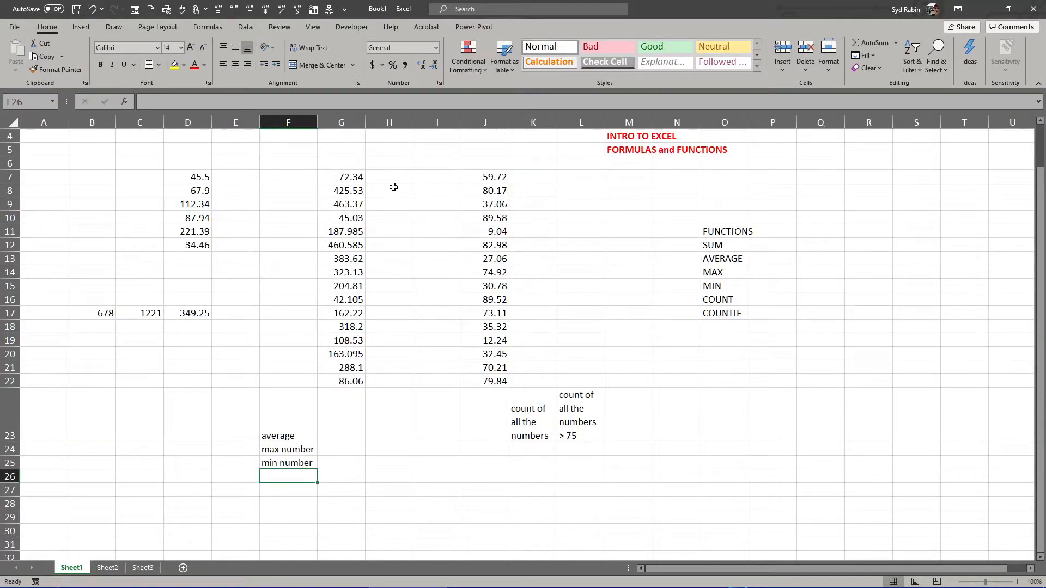
left_click_drag(196, 175, 194, 246)
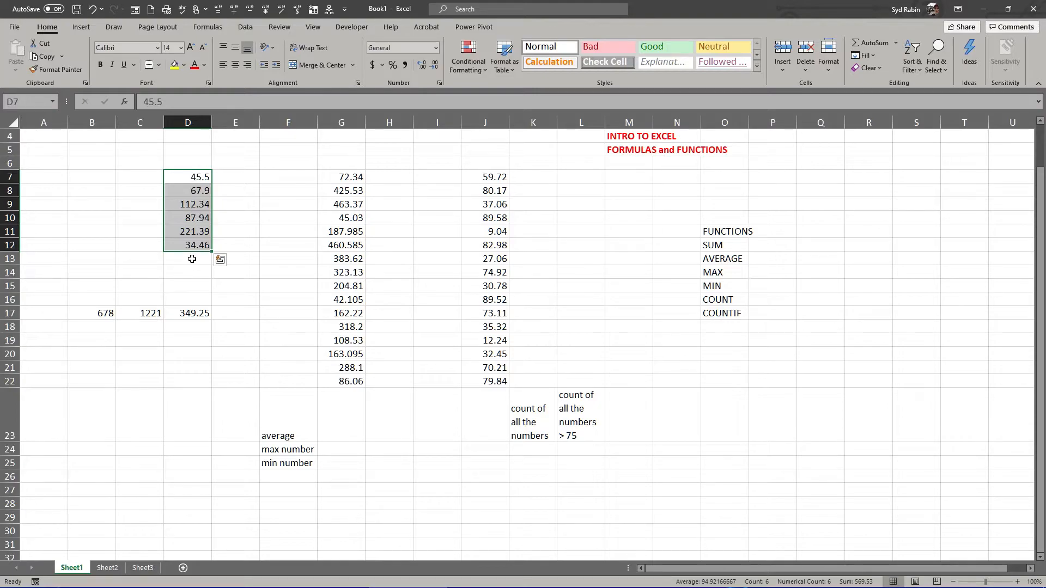
left_click(192, 254)
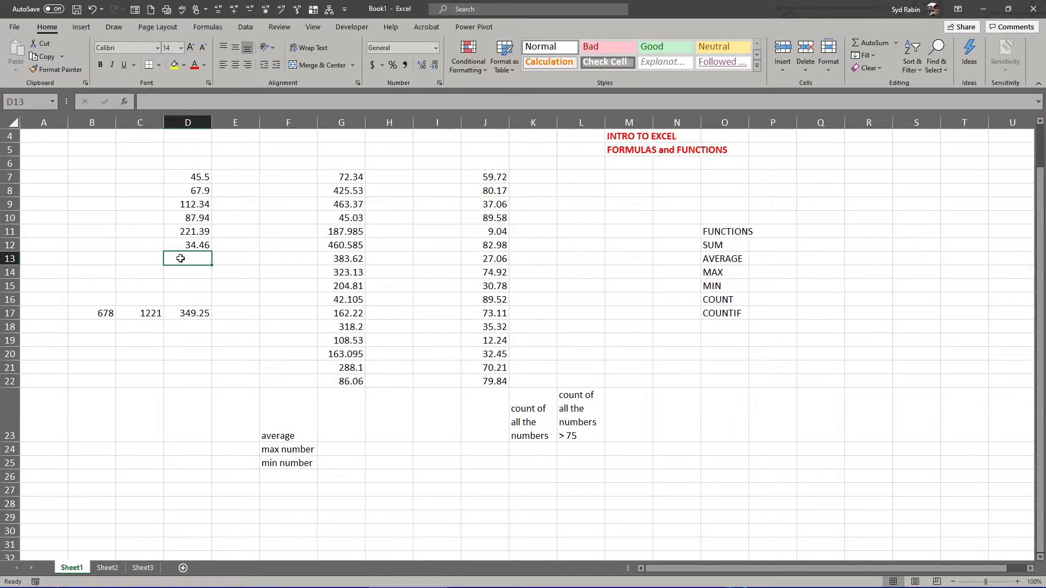
Step: Enter the formula =D7+D8+D9+D10+D11+D12 in cell D13, referencing each number of the column individually
type("=")
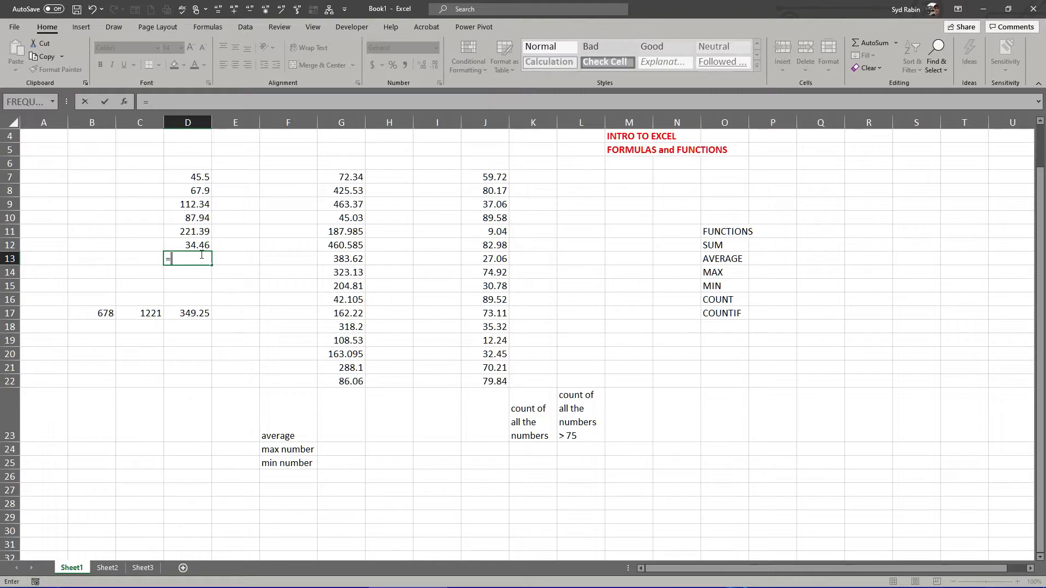
left_click(190, 177)
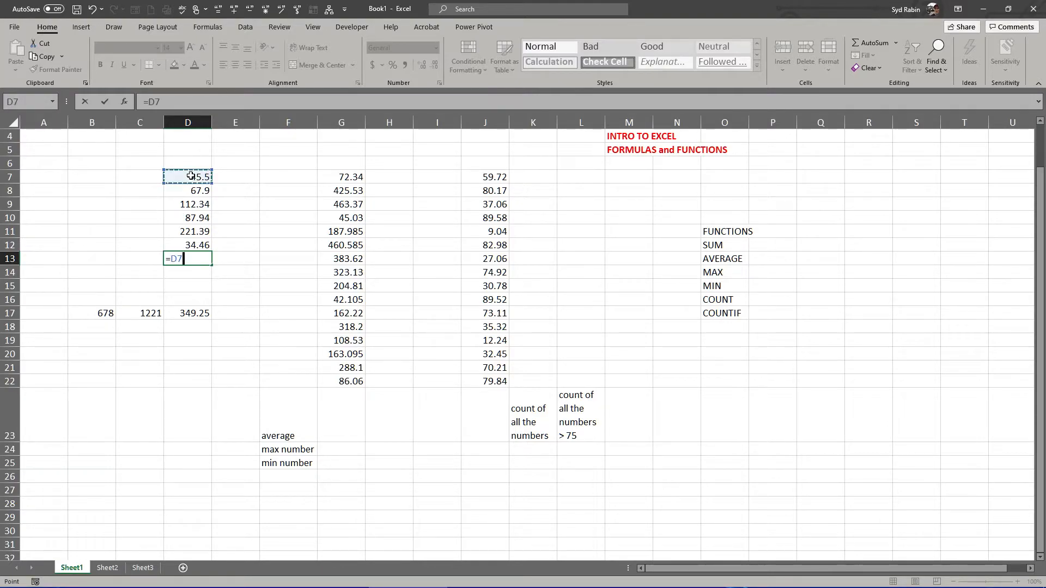
type("+")
left_click(183, 191)
type("+")
left_click(185, 203)
type("+")
left_click(175, 218)
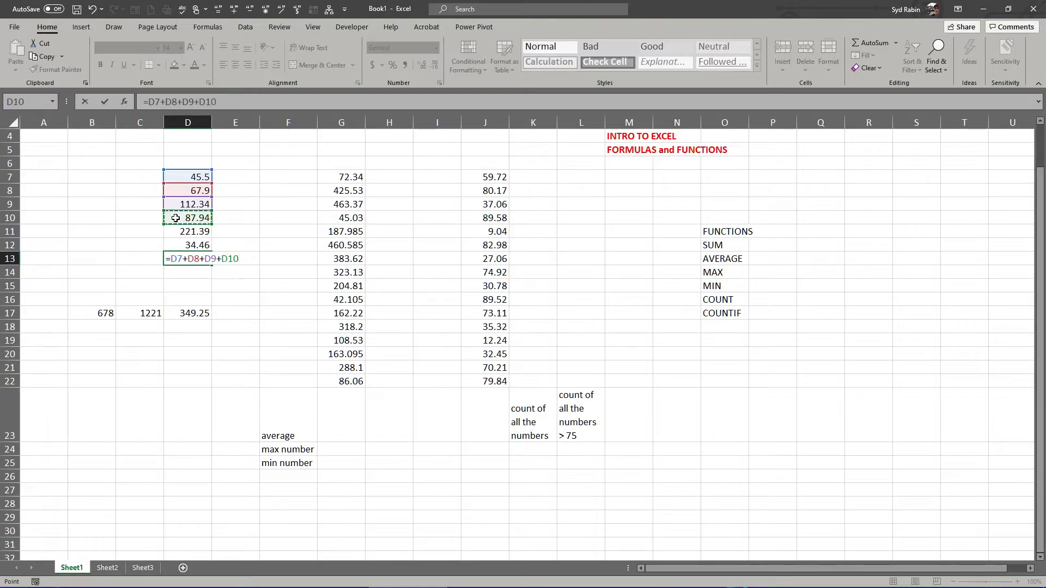
type("+")
left_click(182, 232)
type("+")
left_click(182, 246)
type("+")
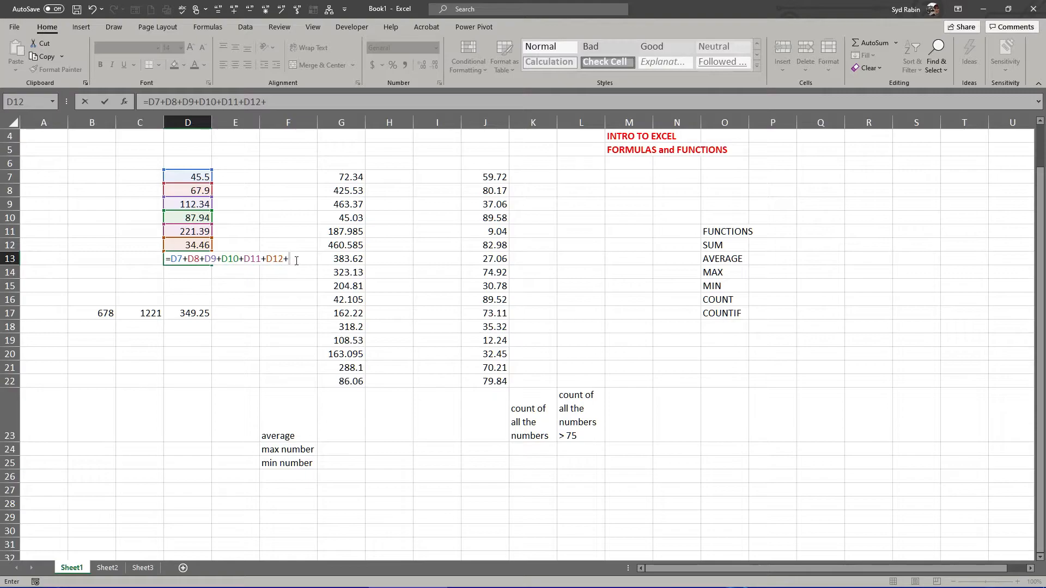
key("BackSpace")
key("Return")
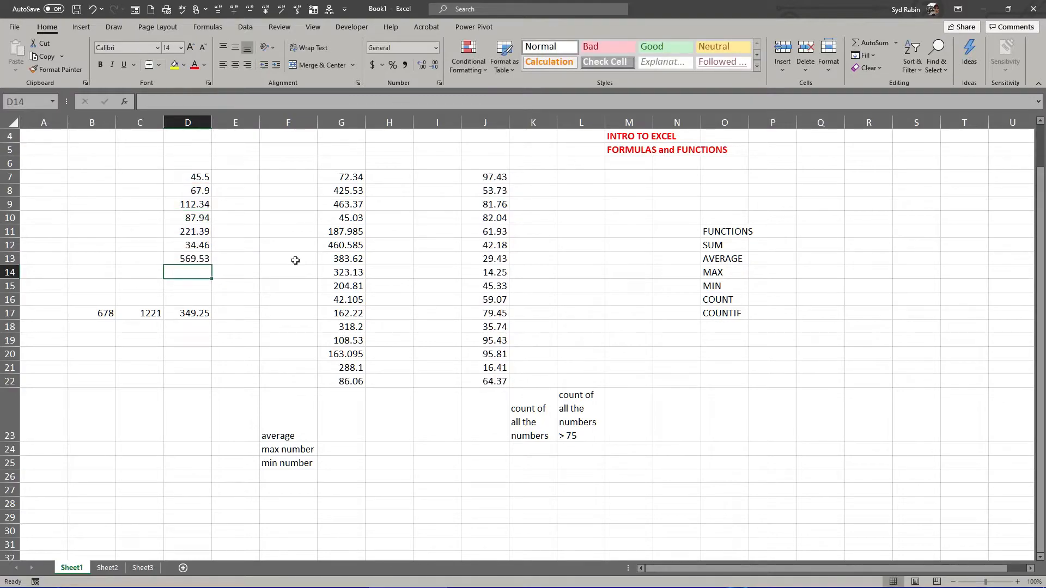
Step: Review the full addition formula stored in cell D13 without changing it
left_click(191, 260)
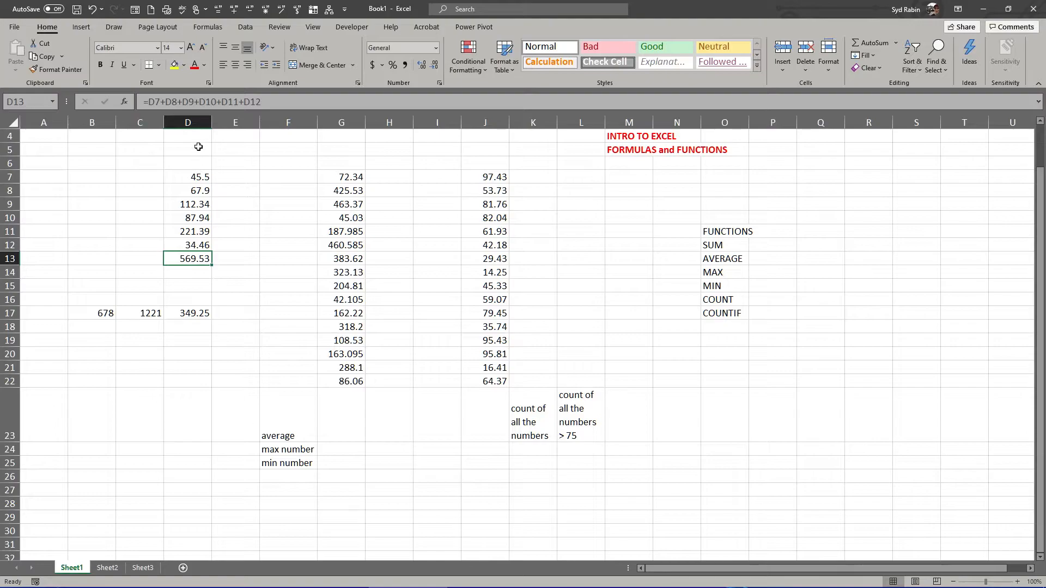
left_click_drag(268, 103, 143, 101)
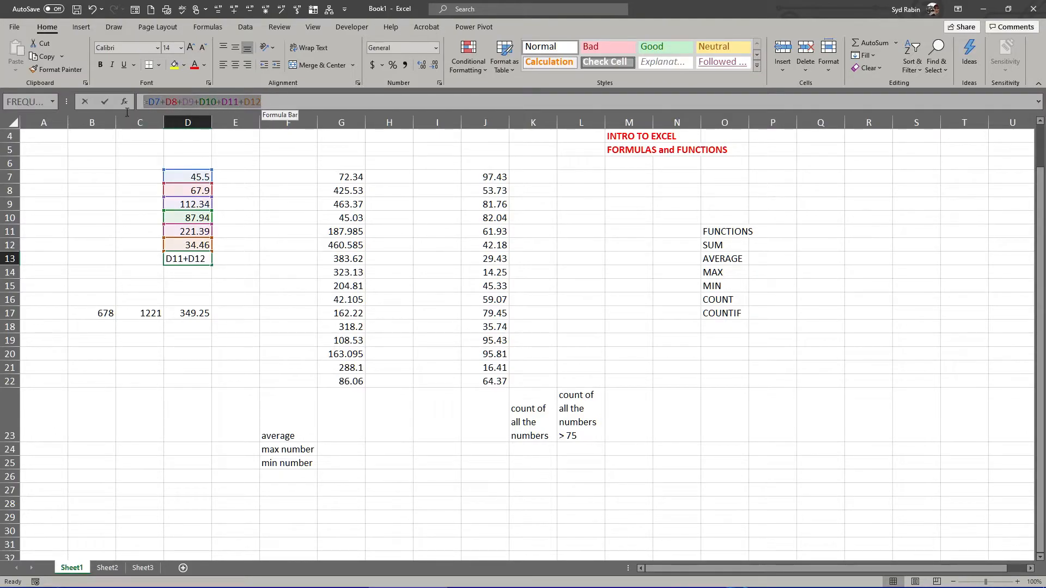
left_click(285, 100)
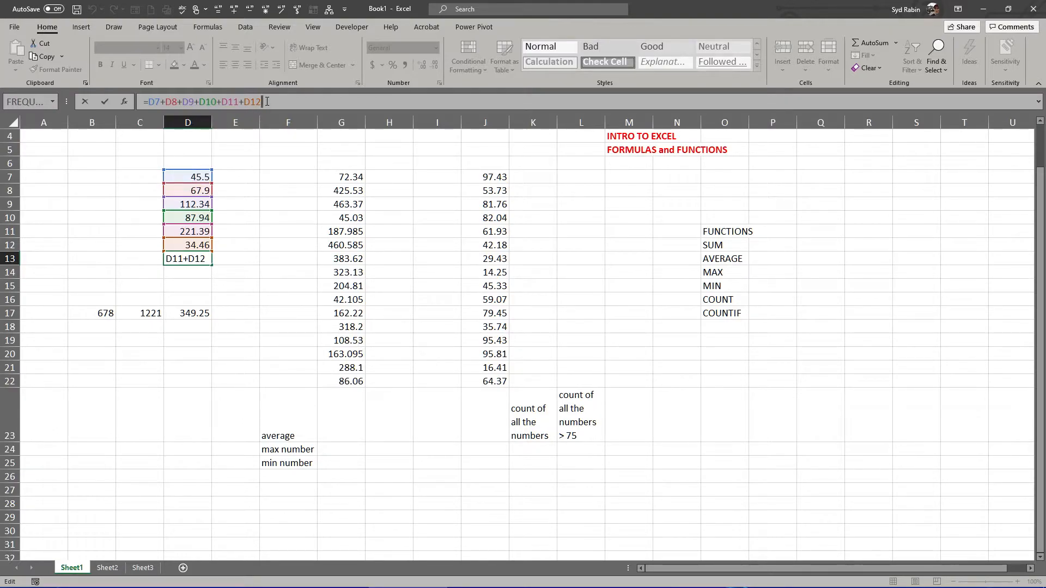
left_click(80, 240)
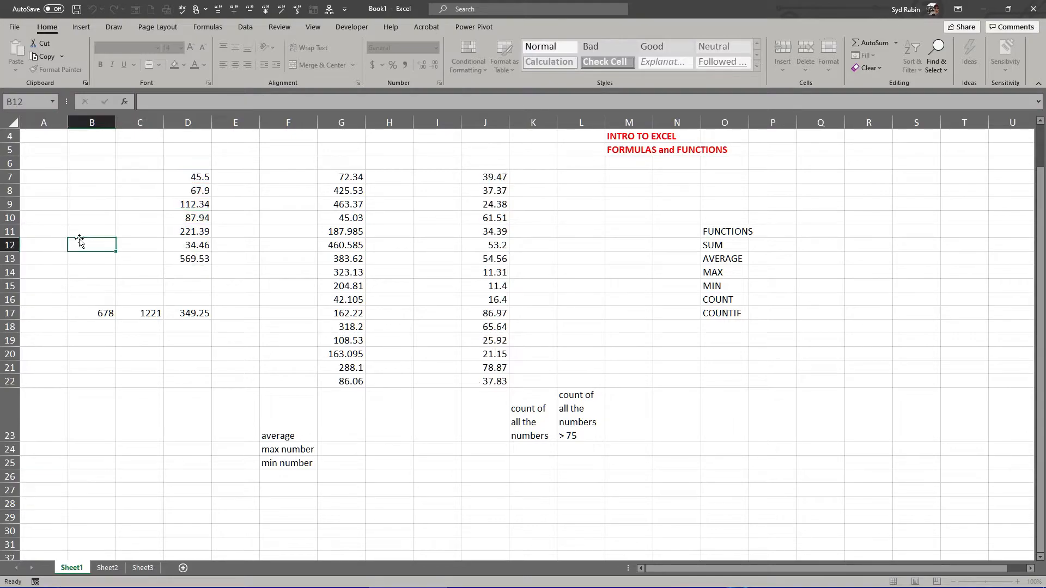
Step: Clear the addition formula from cell D13
left_click(201, 262)
key("Delete")
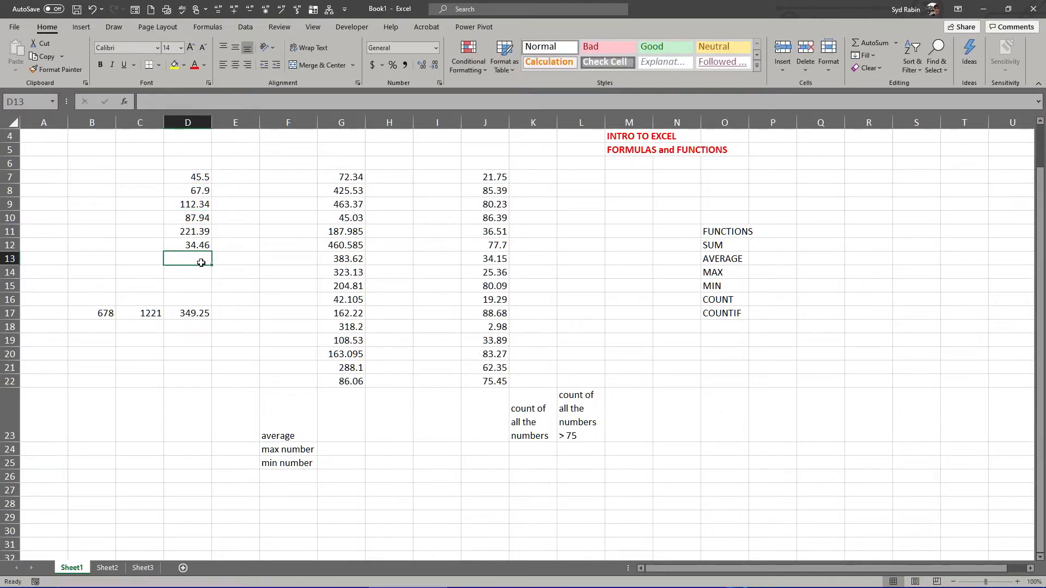
left_click(221, 261)
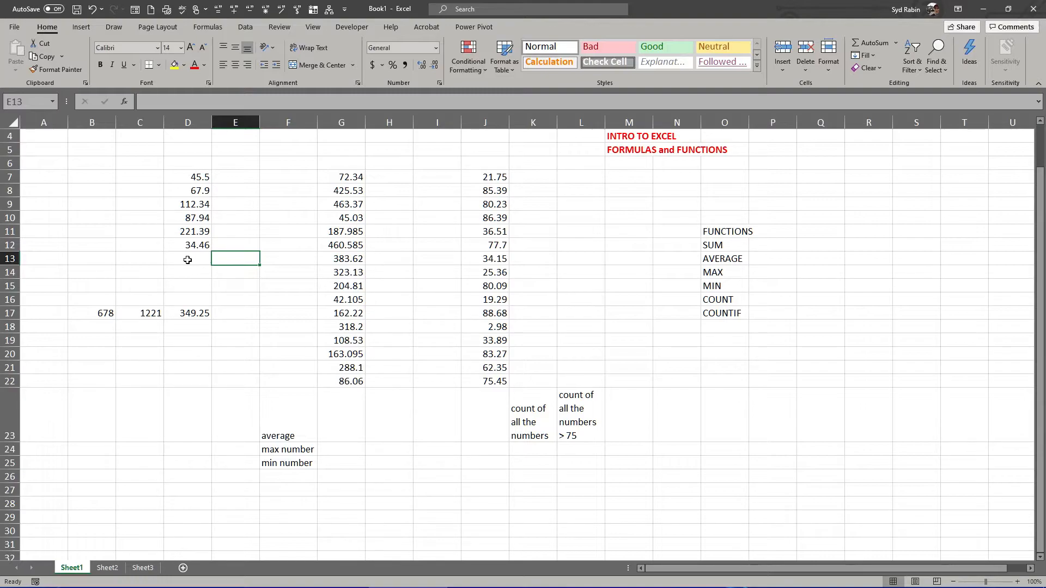
Step: Enter =SUM(D7:D12) in cell D13, choosing SUM from the suggested functions and selecting the number range on the sheet
left_click(713, 245)
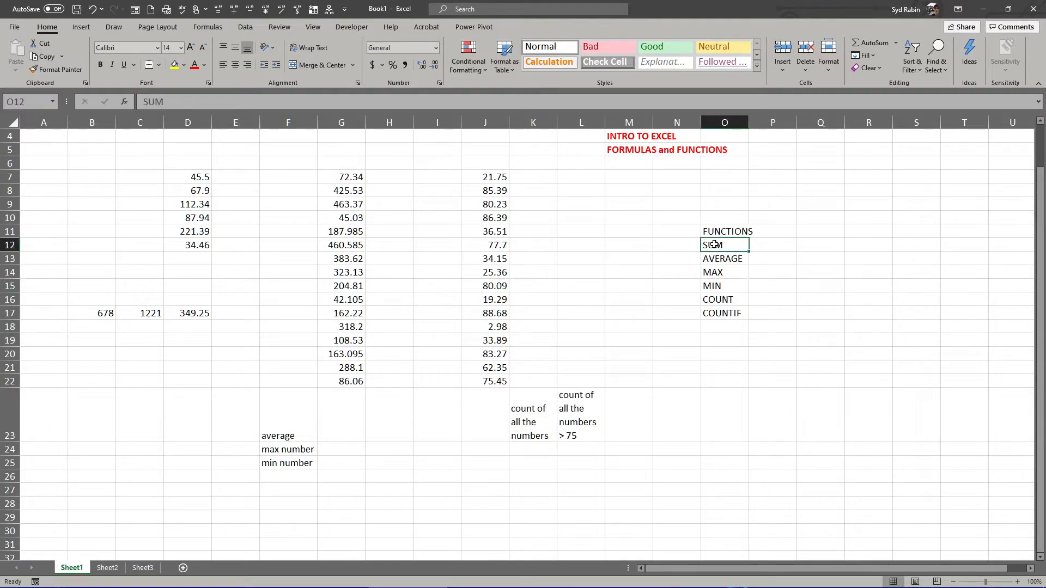
left_click(188, 260)
type("=")
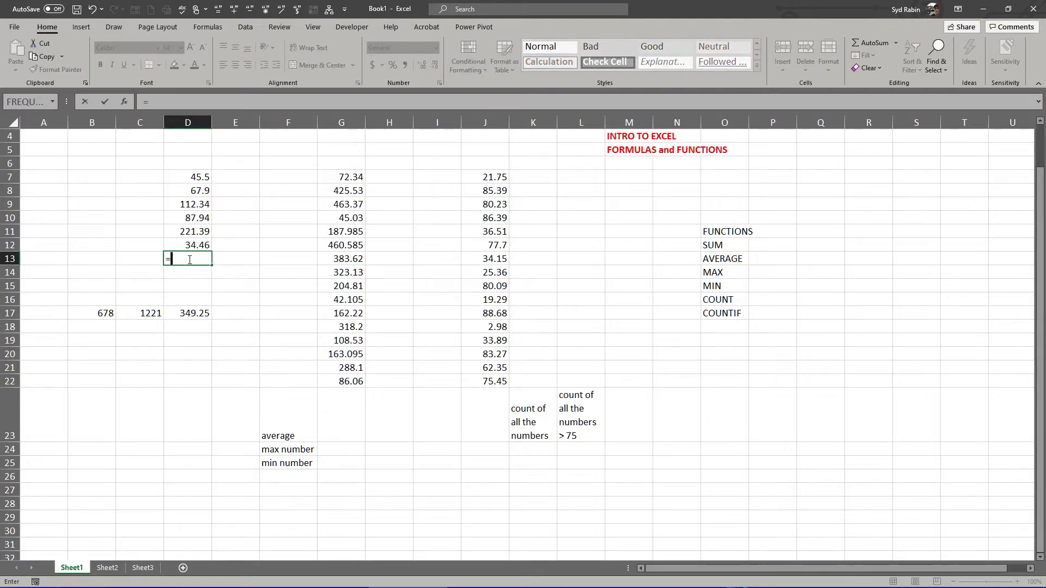
type("su")
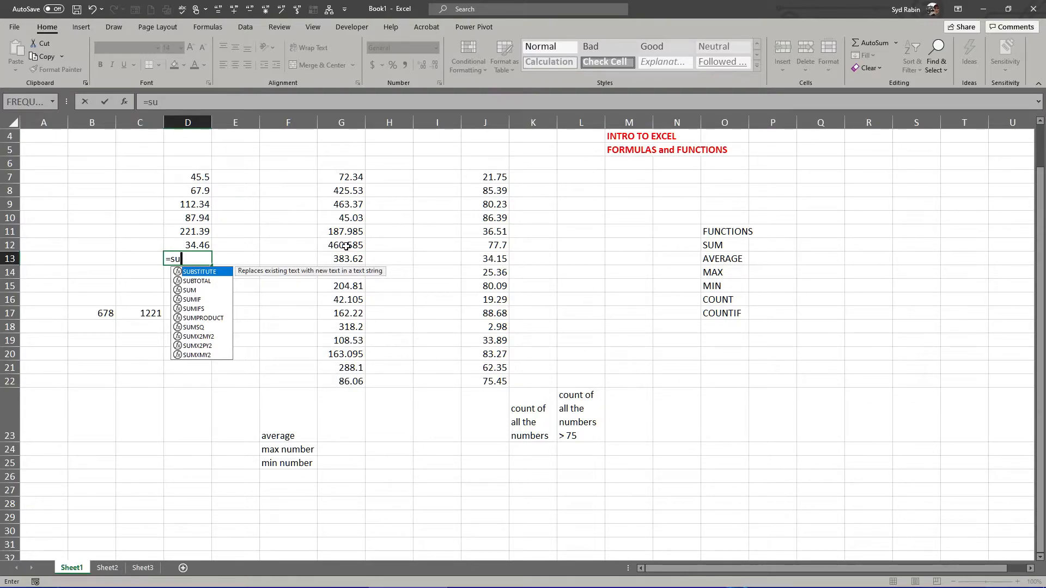
left_click(190, 291)
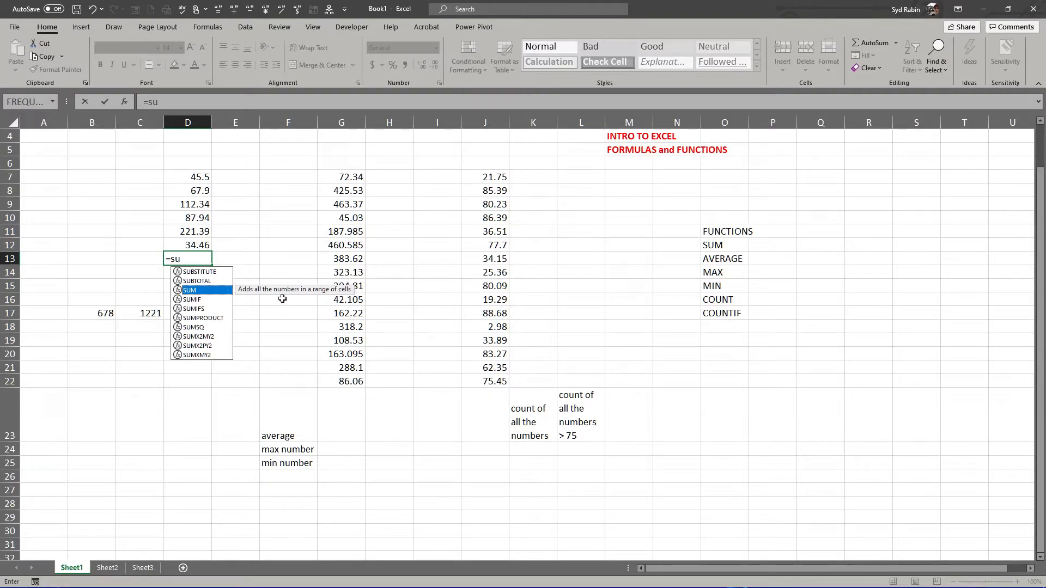
double_click(186, 290)
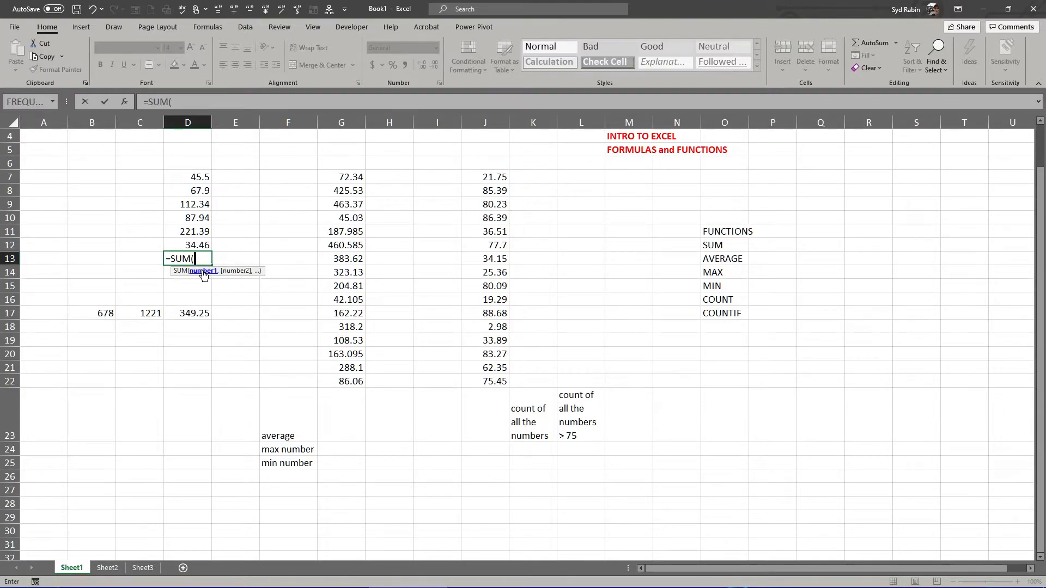
left_click(191, 177)
left_click_drag(191, 177, 191, 246)
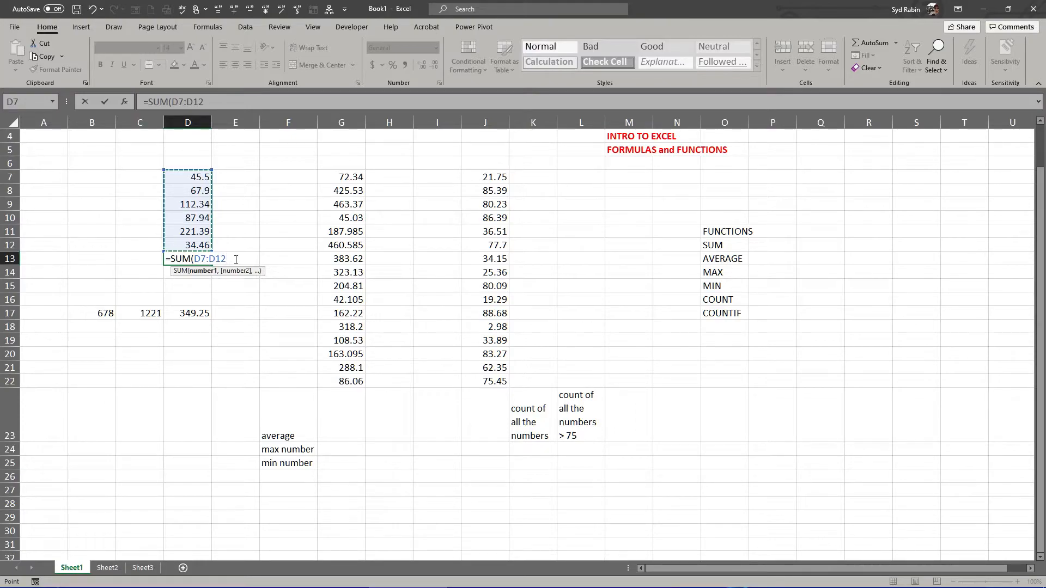
left_click(105, 103)
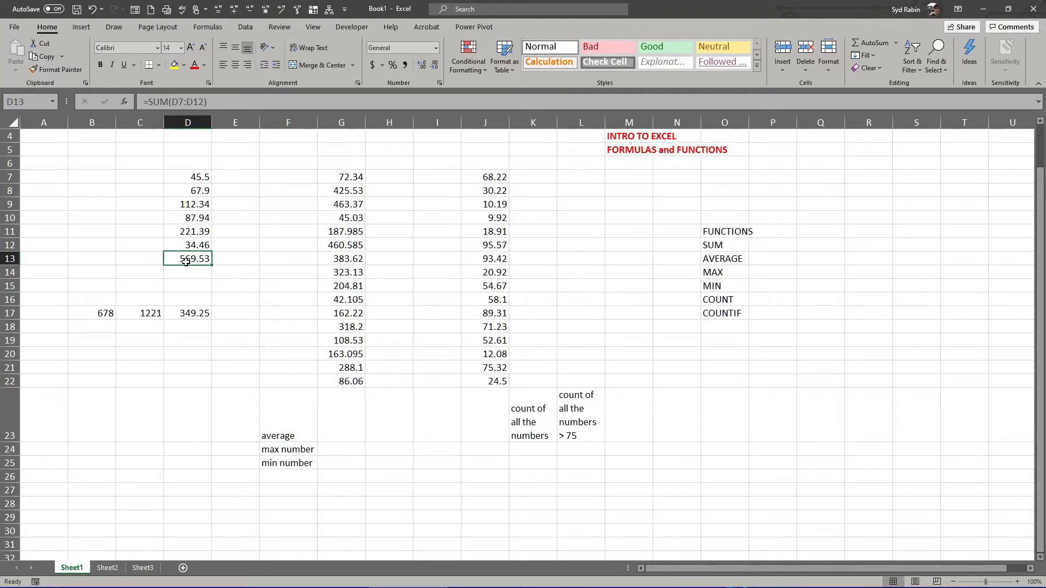
Step: Clear cell D13 and total D7:D12 there again with AutoSum
key("Delete")
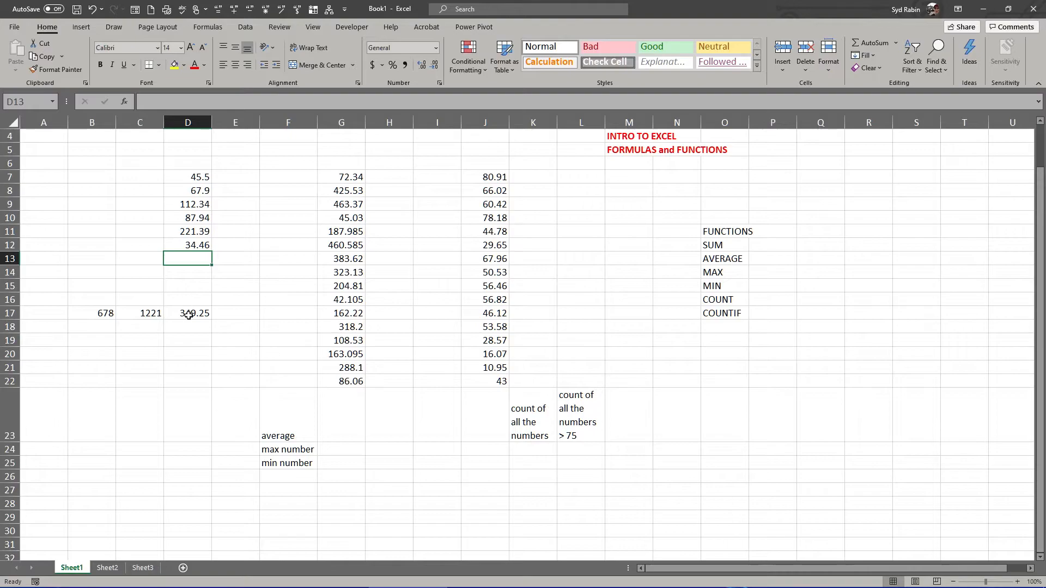
left_click(239, 314)
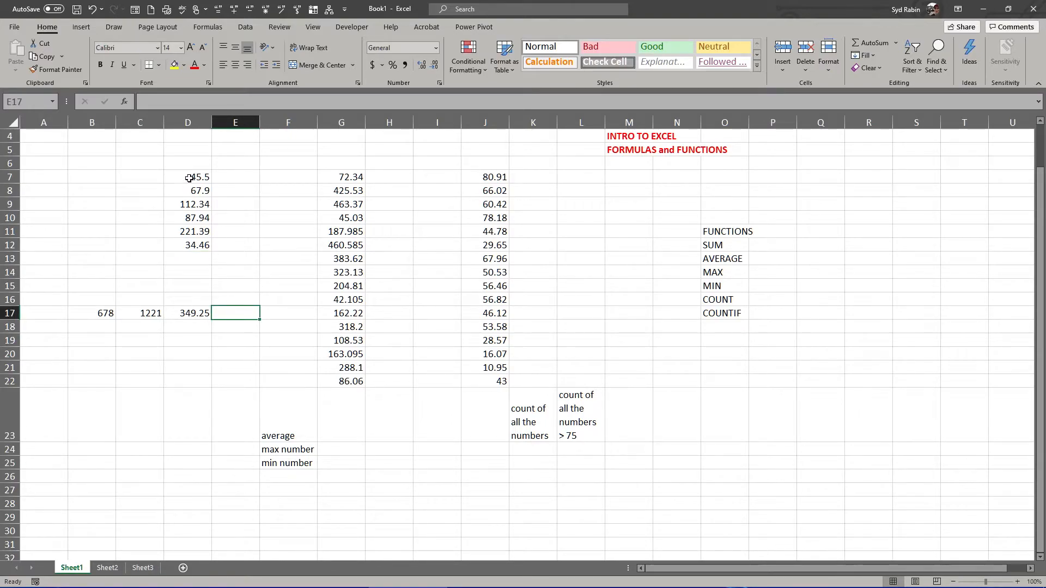
left_click(183, 261)
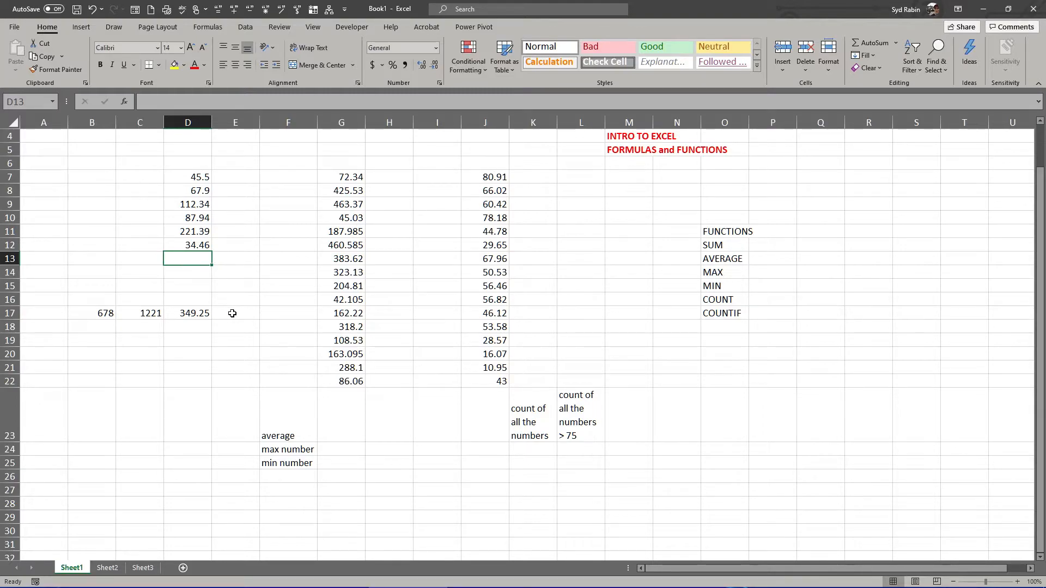
left_click(868, 43)
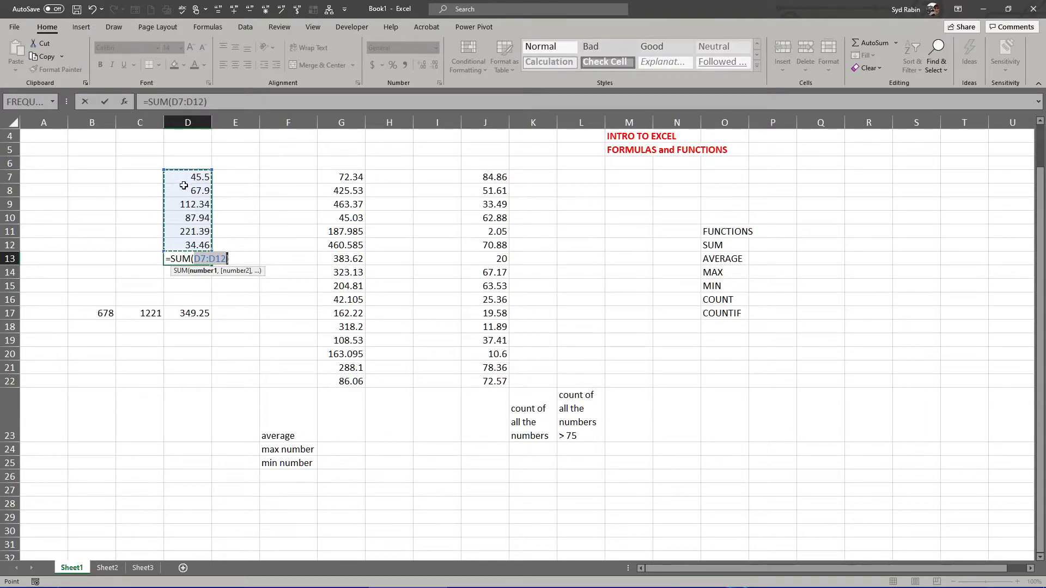
key("Return")
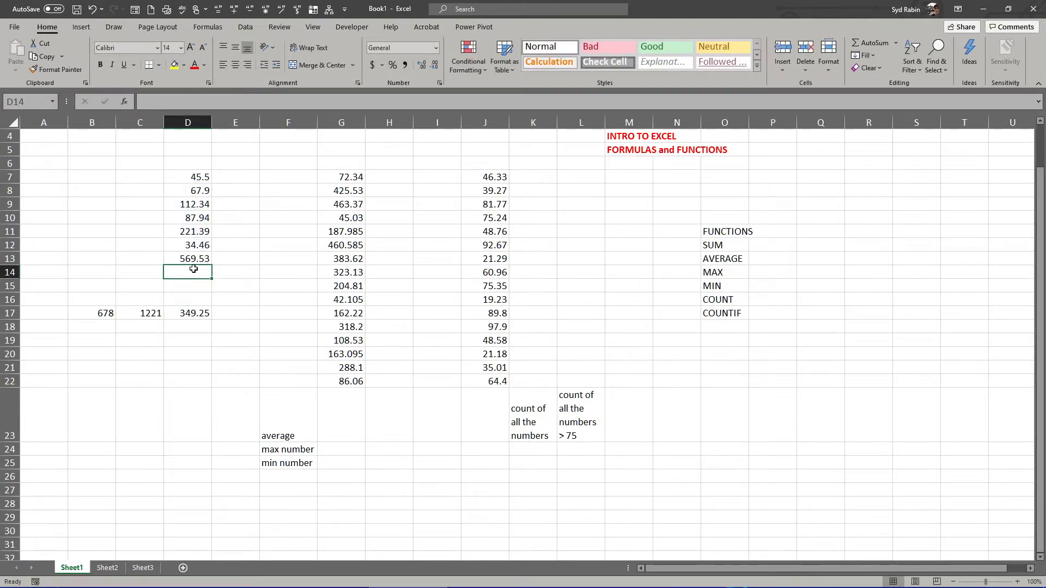
Step: Total the row values B17:D17 in cell E17 with AutoSum
left_click(232, 315)
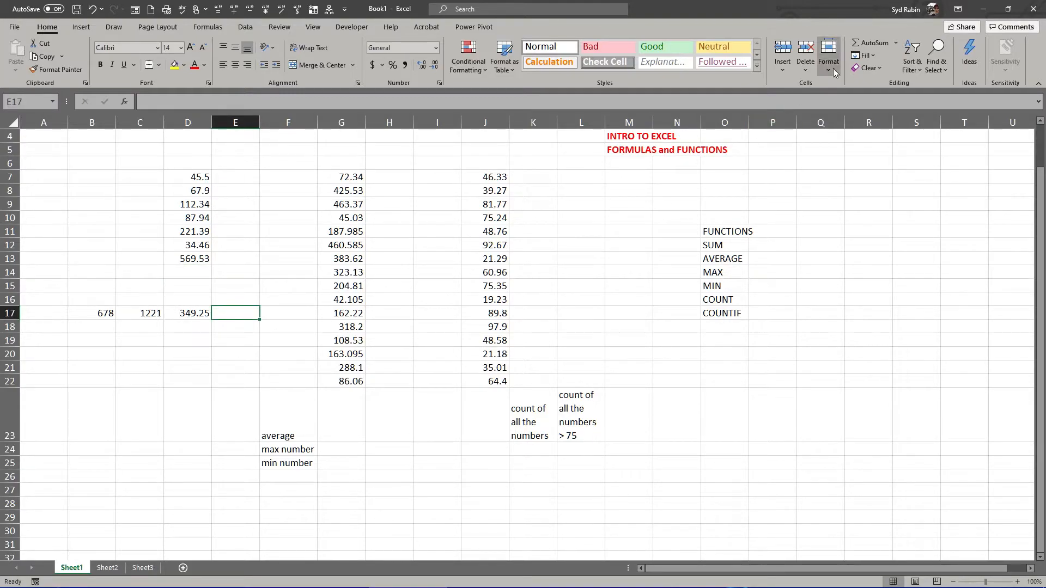
left_click(868, 43)
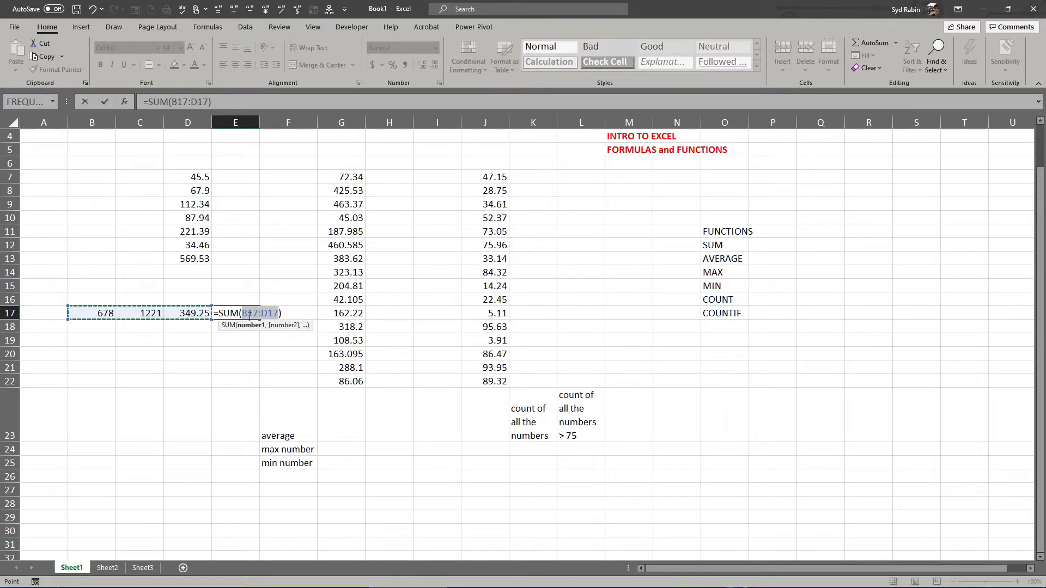
key("Return")
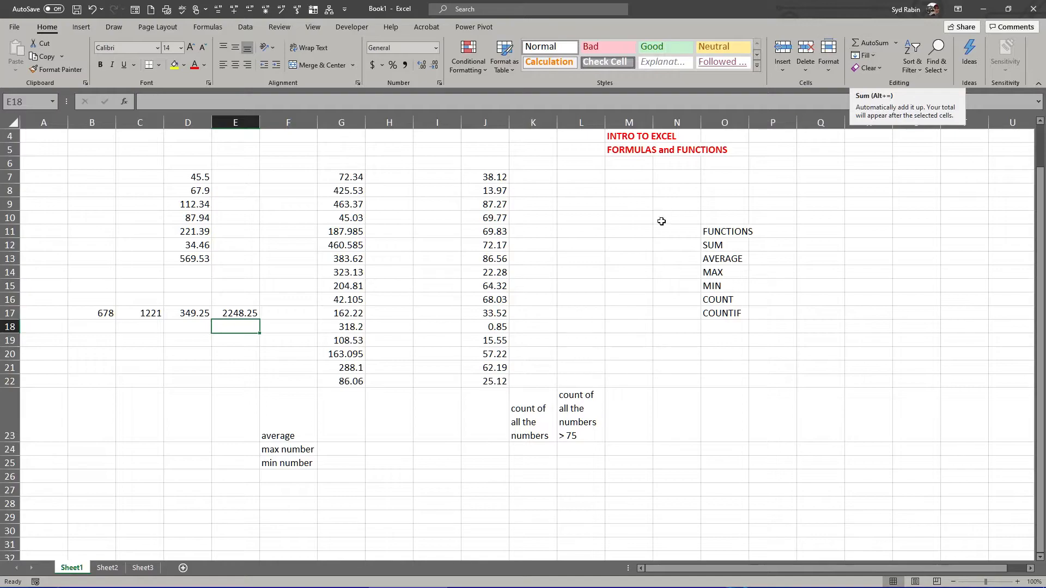
Step: Clear the row total from cell E17
left_click(237, 313)
key("BackSpace")
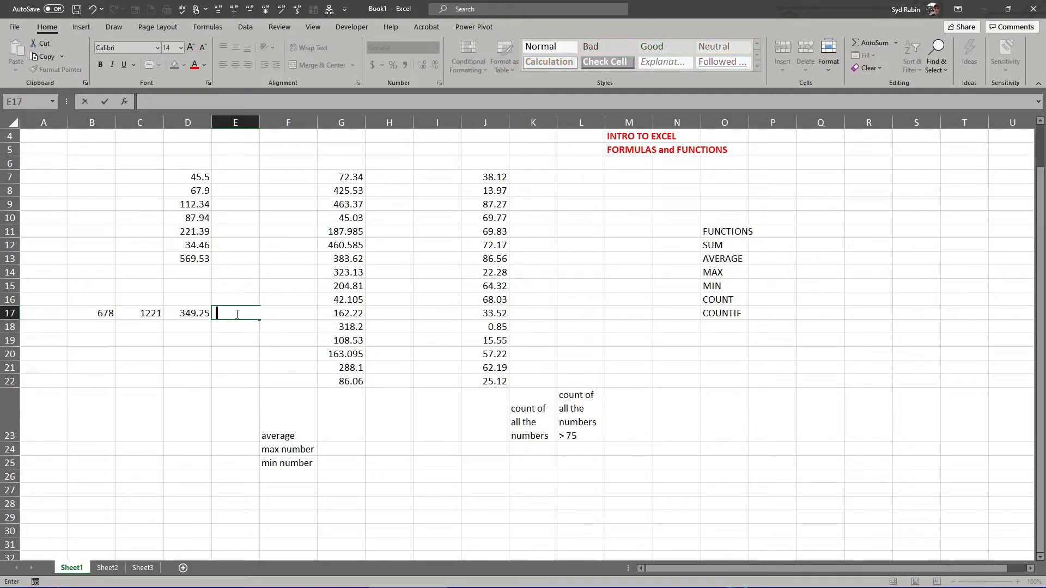
left_click(146, 366)
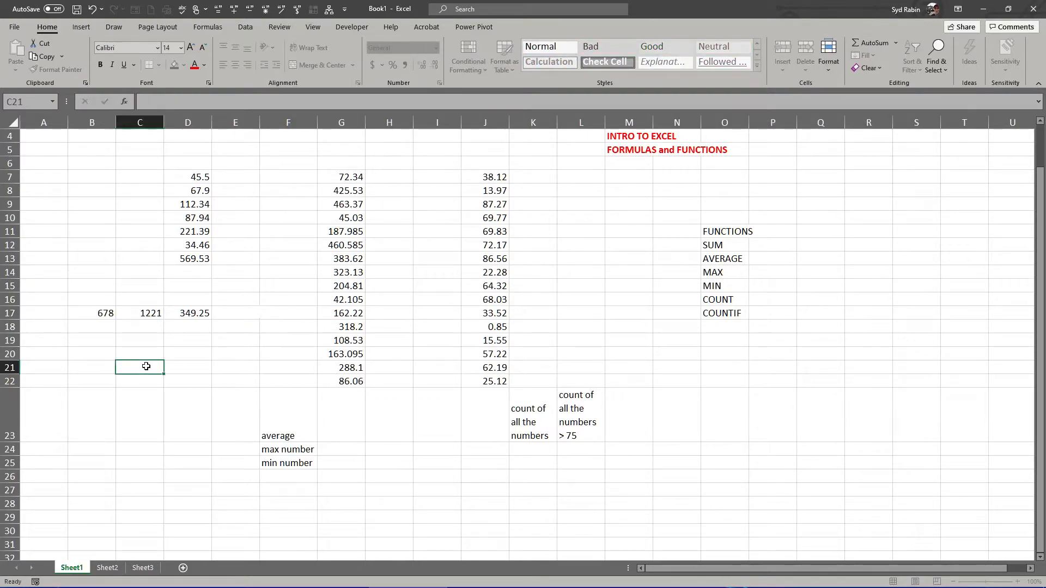
left_click(184, 272)
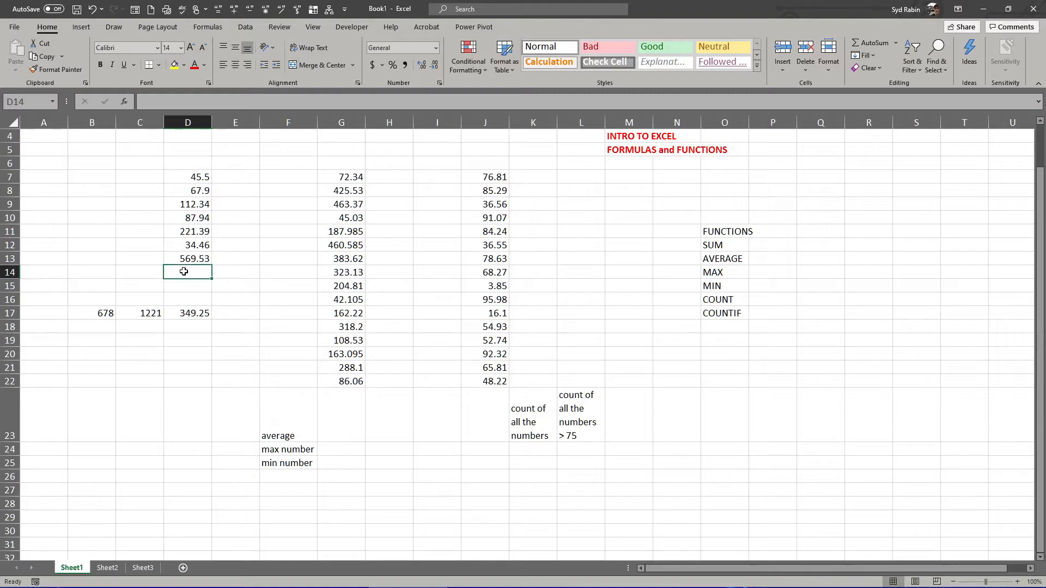
type("=")
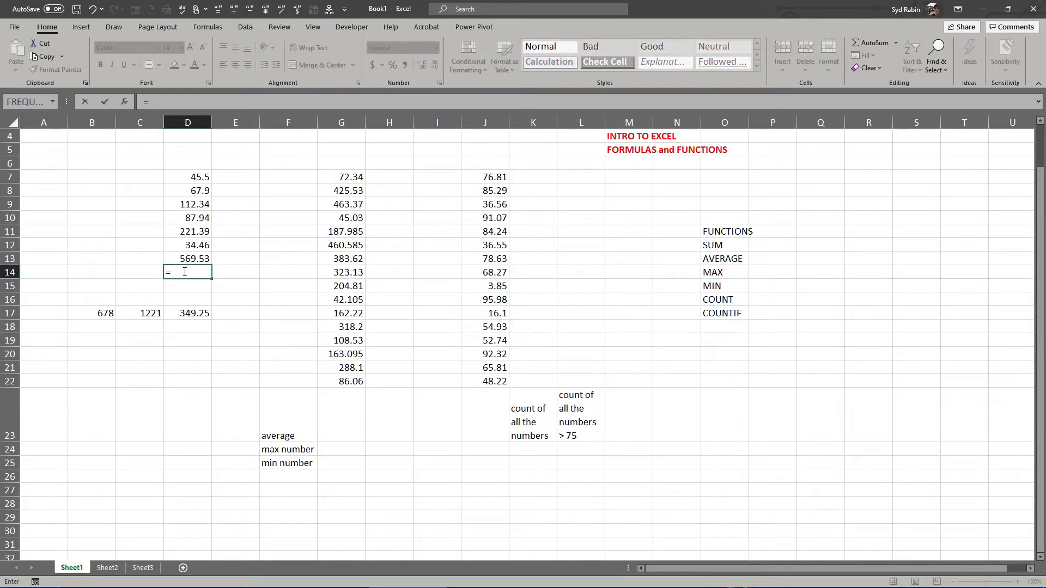
key("BackSpace")
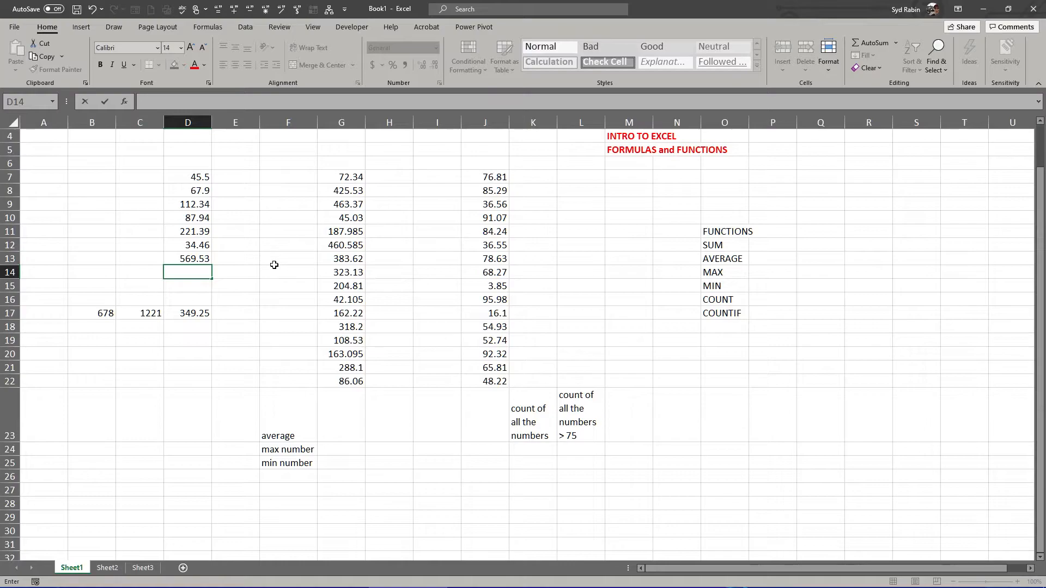
left_click(263, 261)
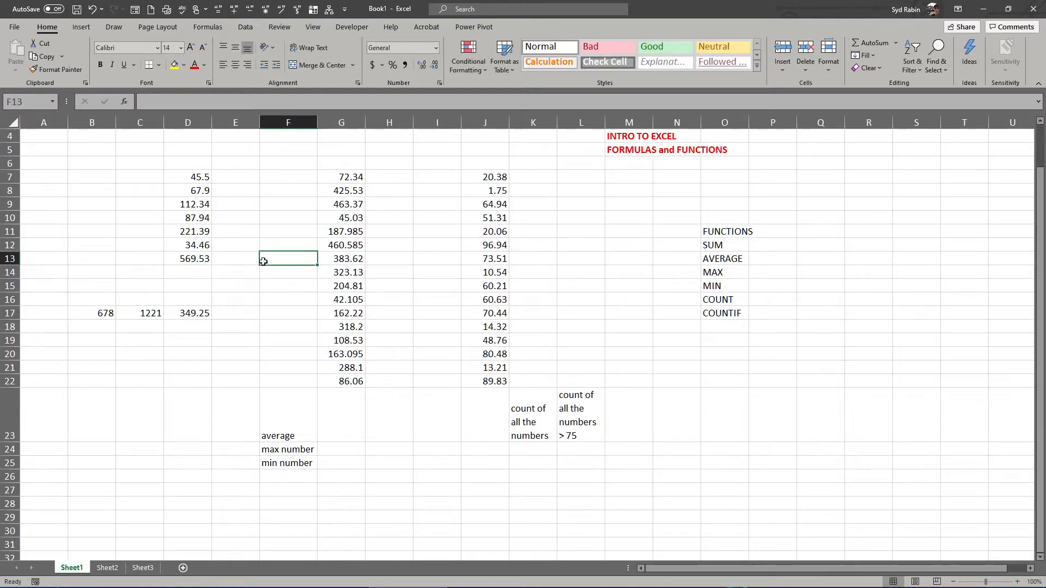
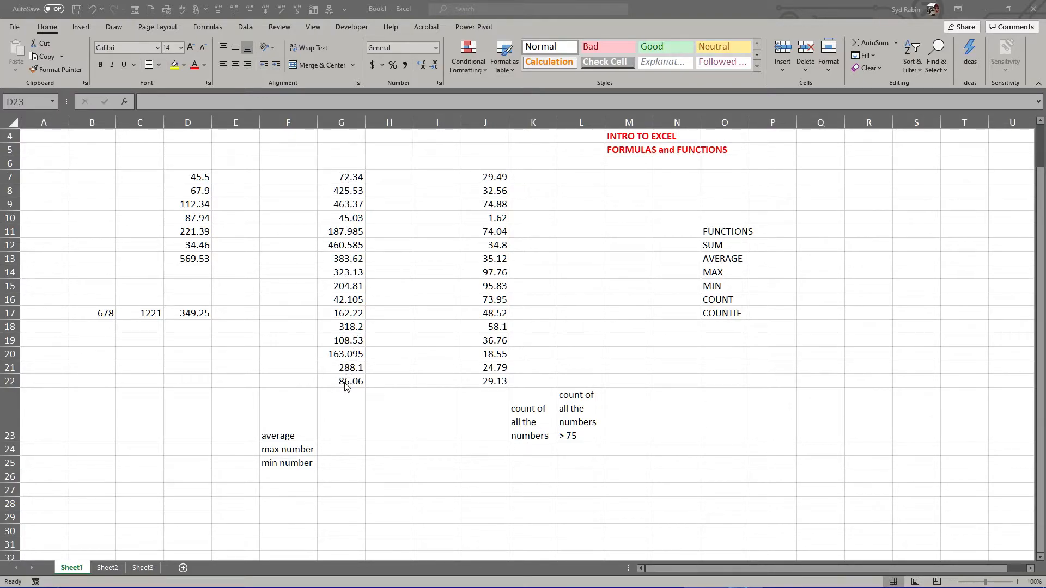
Step: Calculate the average of G7:G22 in cell G23 with the formula =SUM(G7:G22)/16, choosing SUM from the suggested functions
left_click(334, 425)
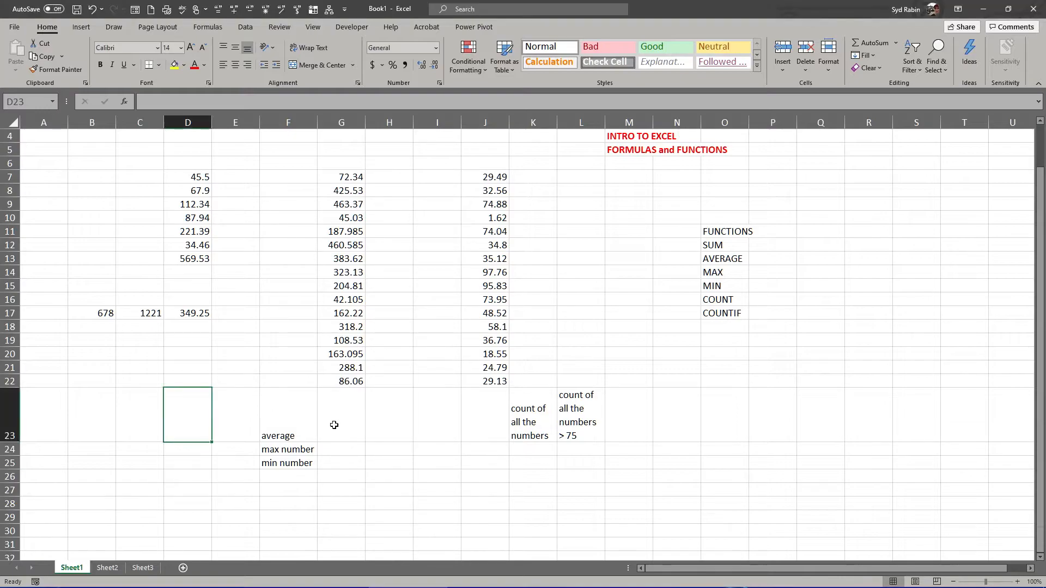
left_click(339, 426)
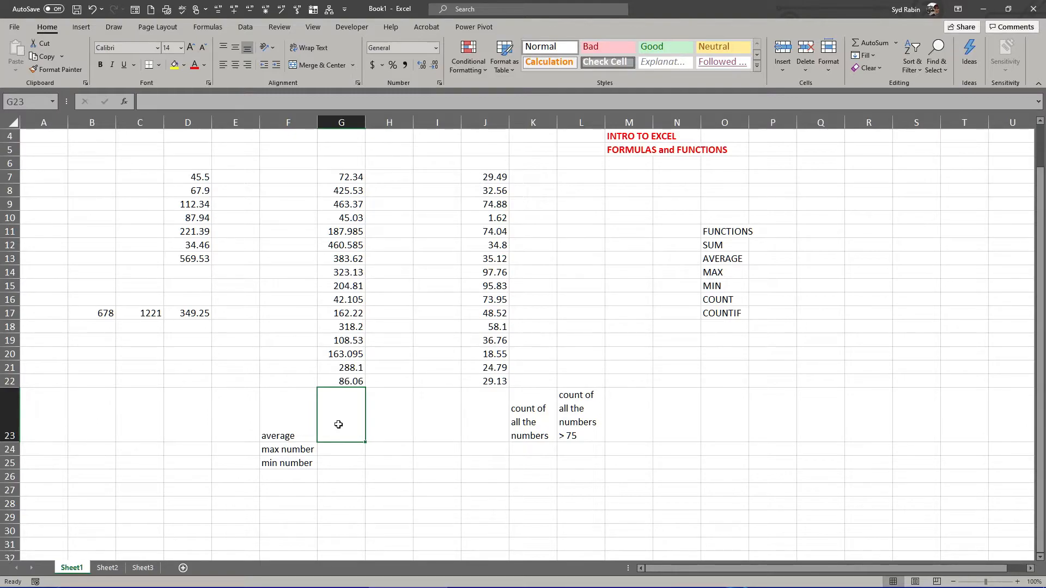
type("=")
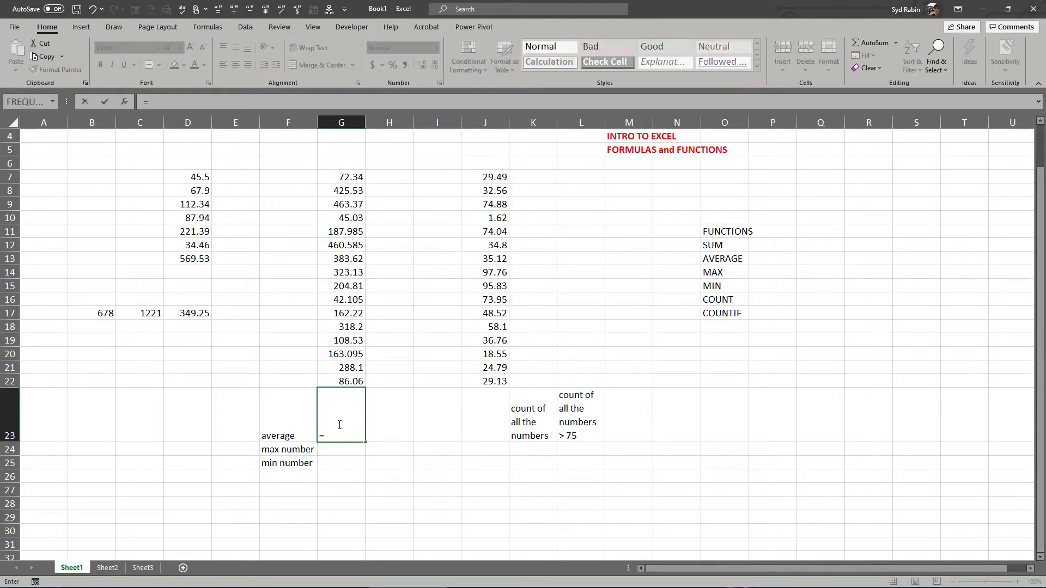
type("sum")
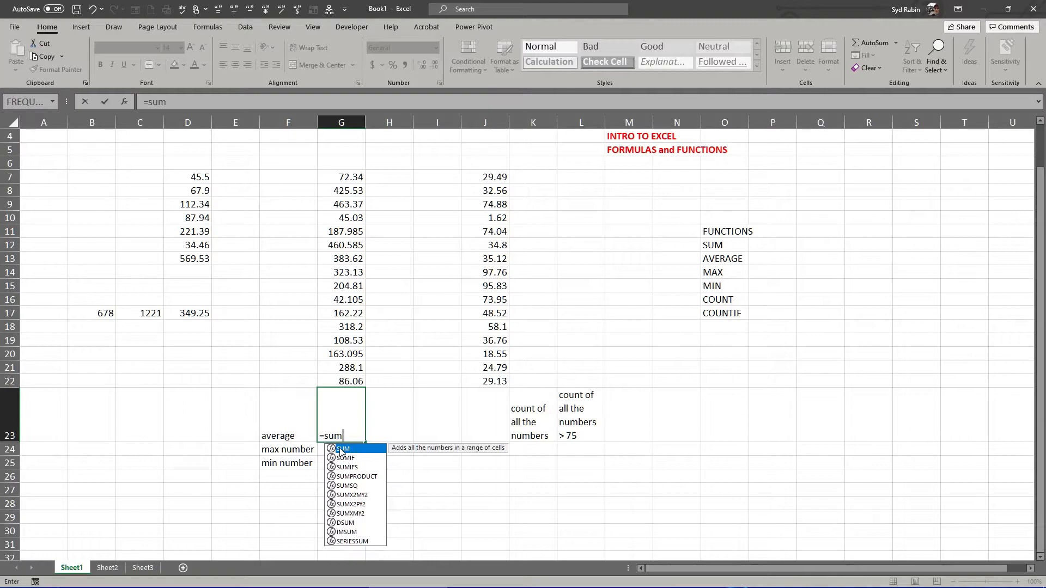
double_click(341, 451)
left_click_drag(338, 173, 329, 382)
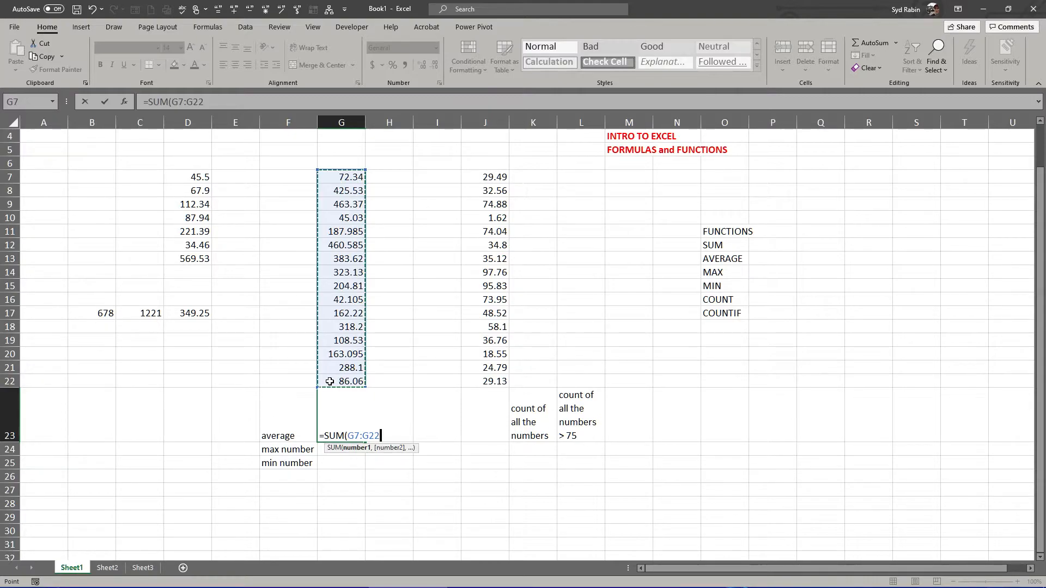
type(")")
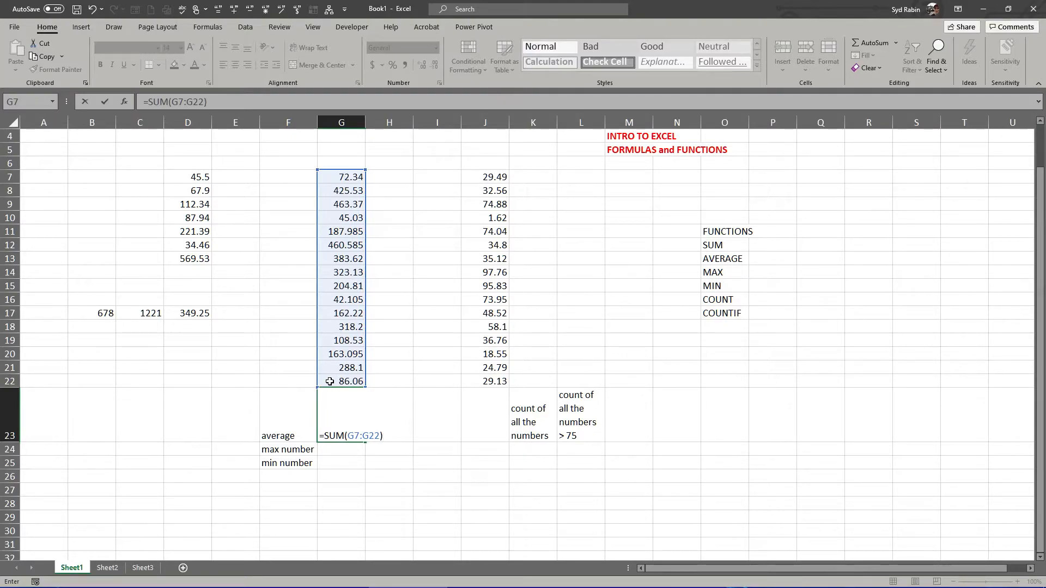
type("/16")
key("Return")
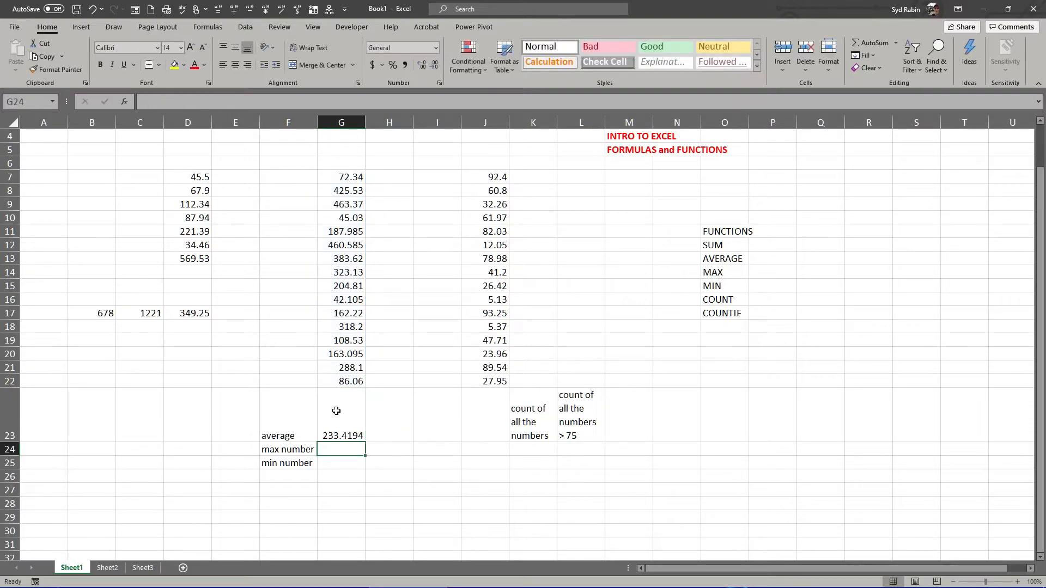
Step: Review the formula in cell G23, and select G7:G22 to compare its result with the range's summary statistics
left_click(337, 436)
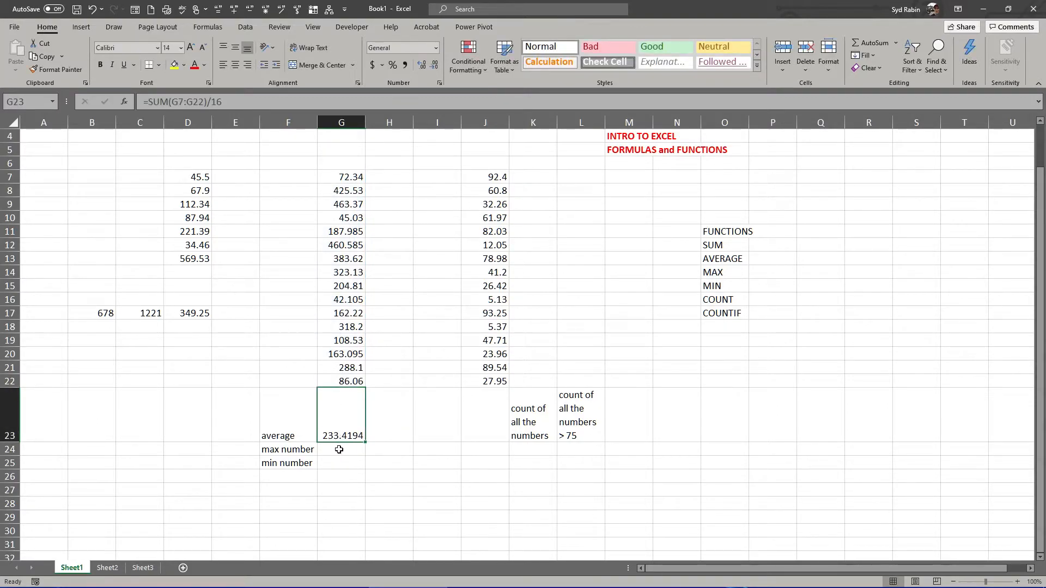
left_click_drag(339, 177, 353, 380)
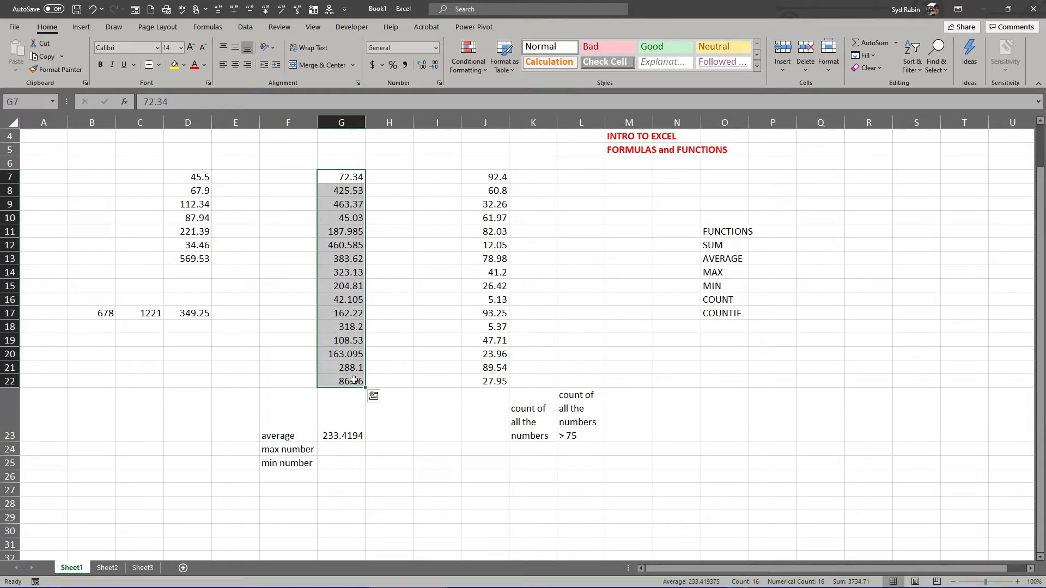
Step: Clear the average result in G23 and enter an AVERAGE formula over G7:G22 there
left_click(332, 437)
key("Delete")
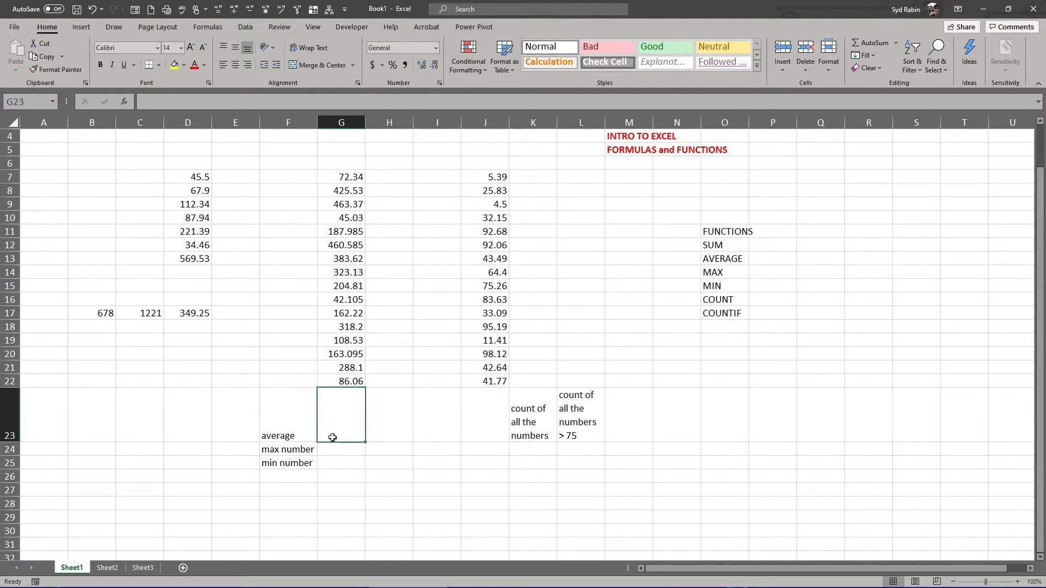
type("=")
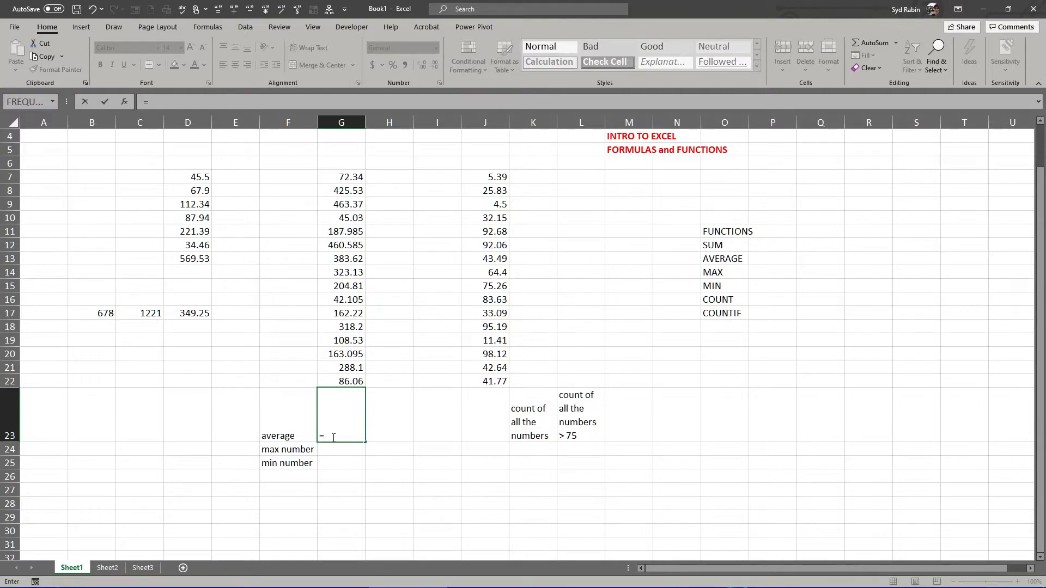
type("av")
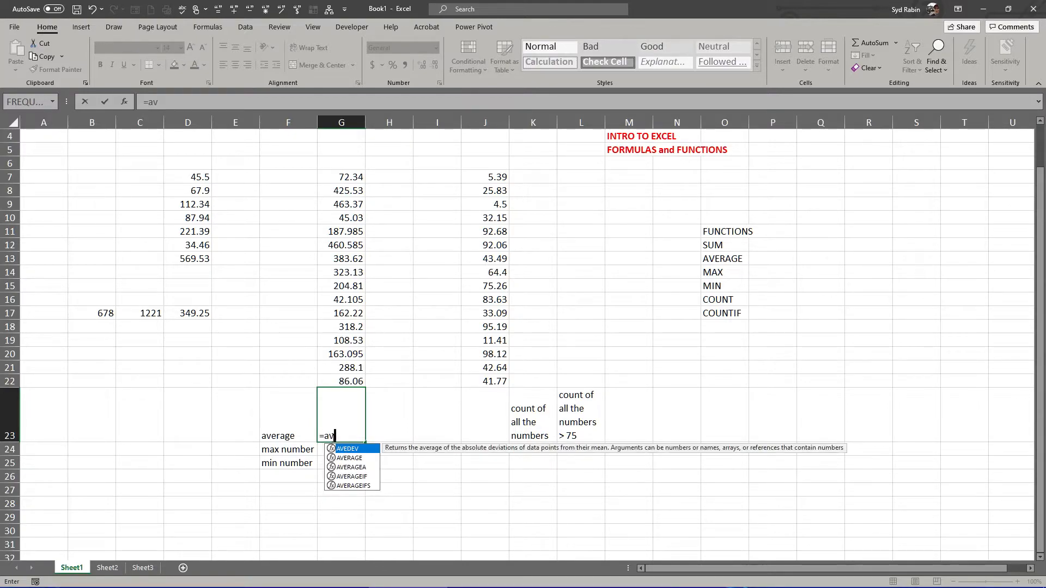
left_click(347, 459)
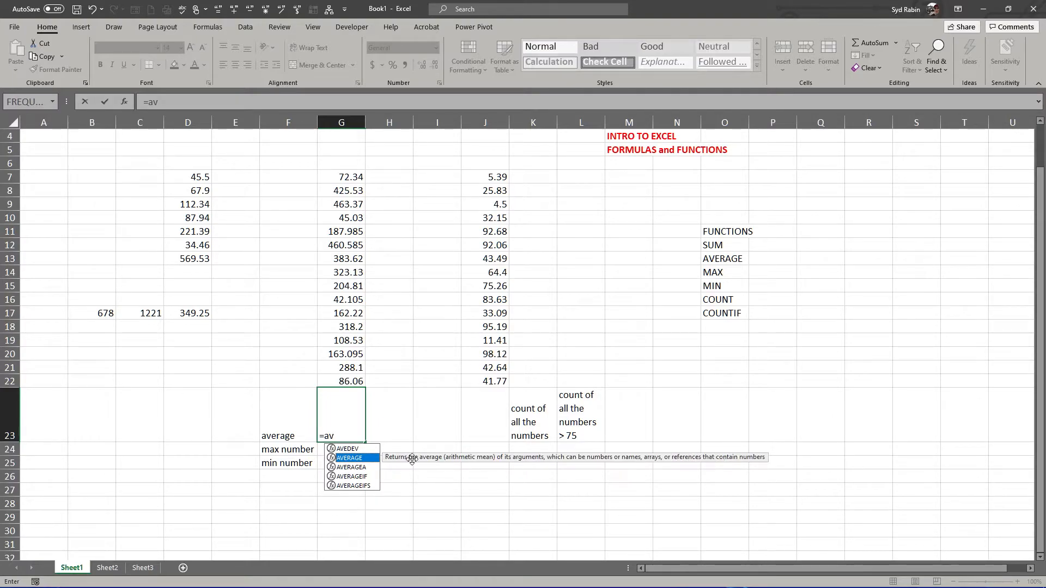
double_click(345, 459)
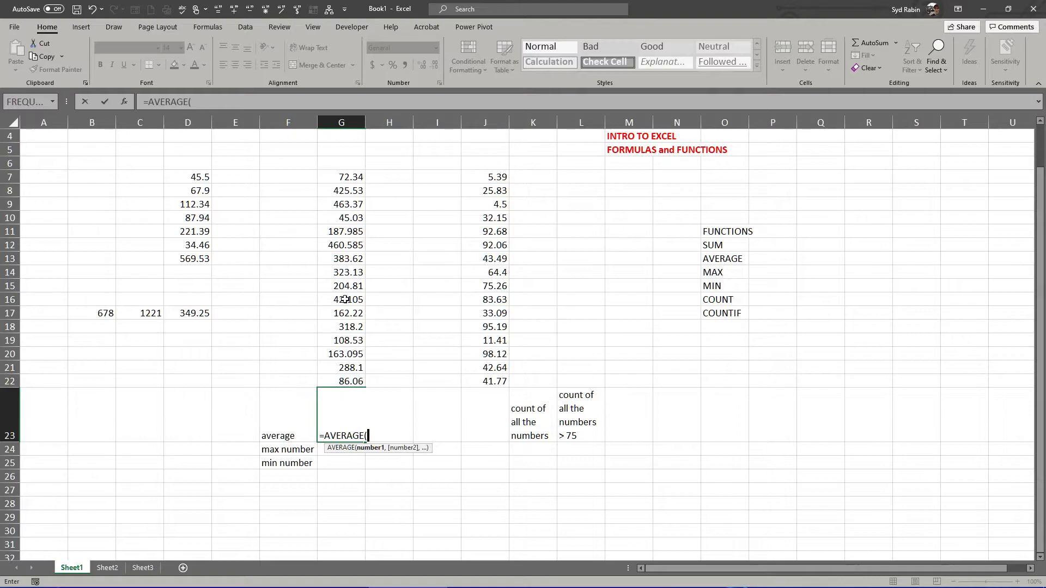
left_click_drag(339, 176, 343, 383)
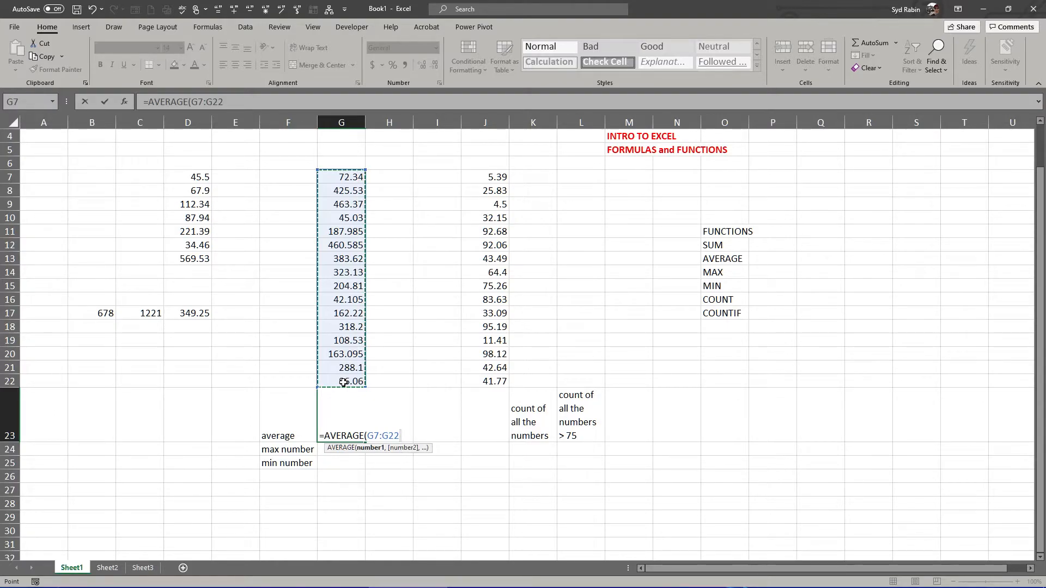
key("Return")
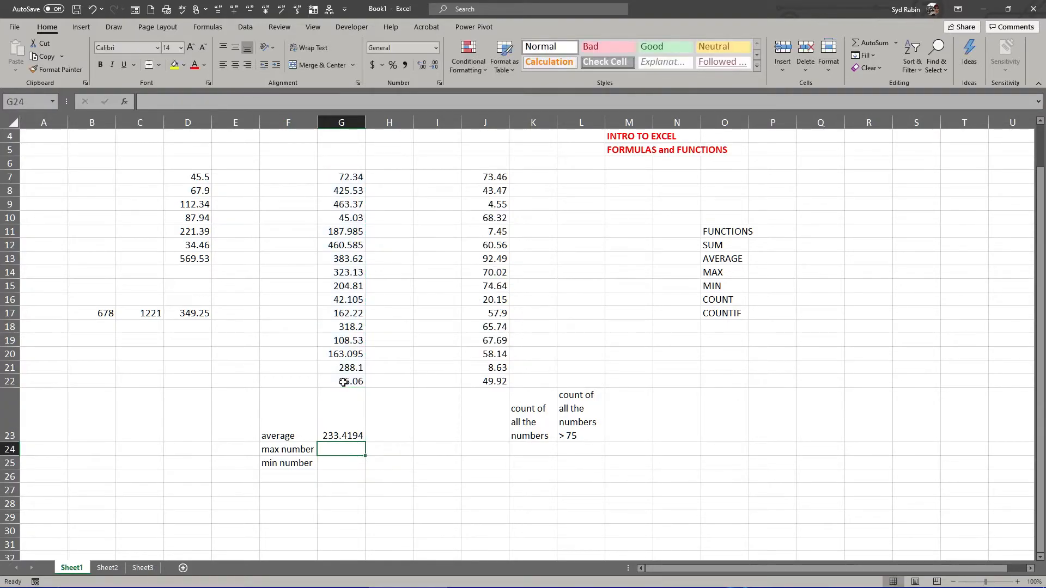
Step: Clear G23 and use AutoSum's Average function to calculate the average of G7:G22 in it
left_click(340, 438)
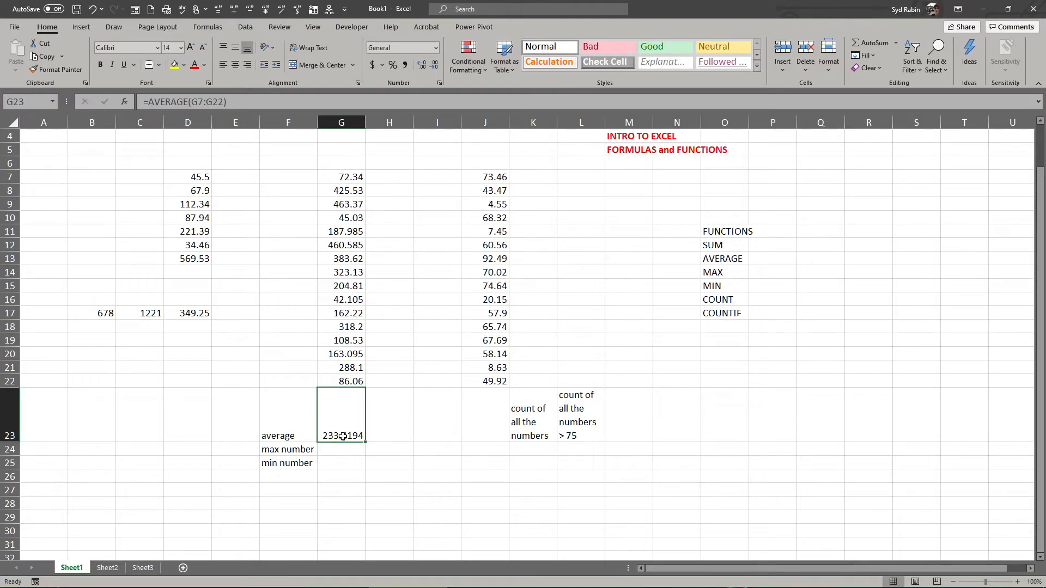
key("Delete")
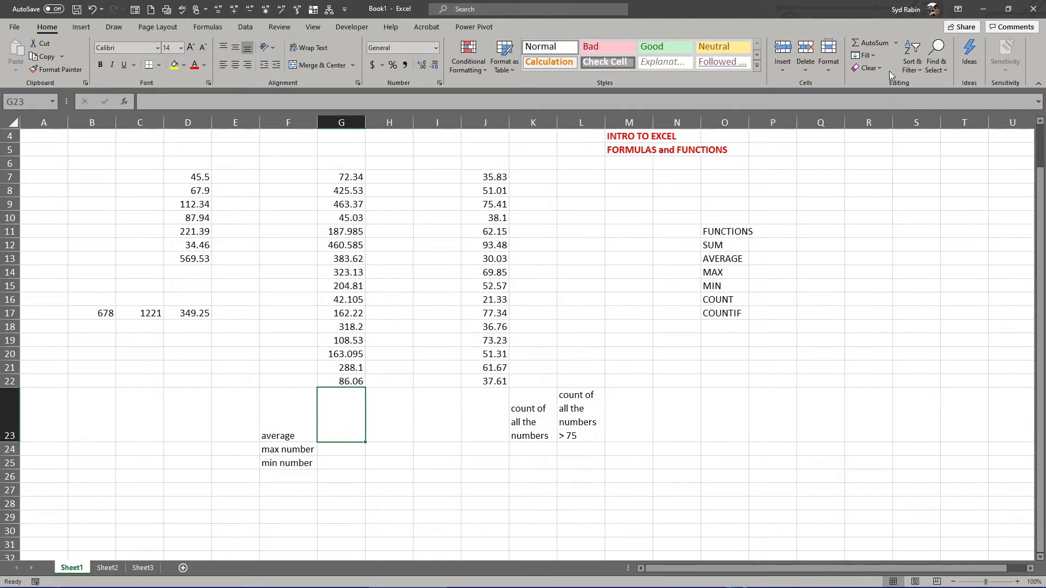
left_click(897, 43)
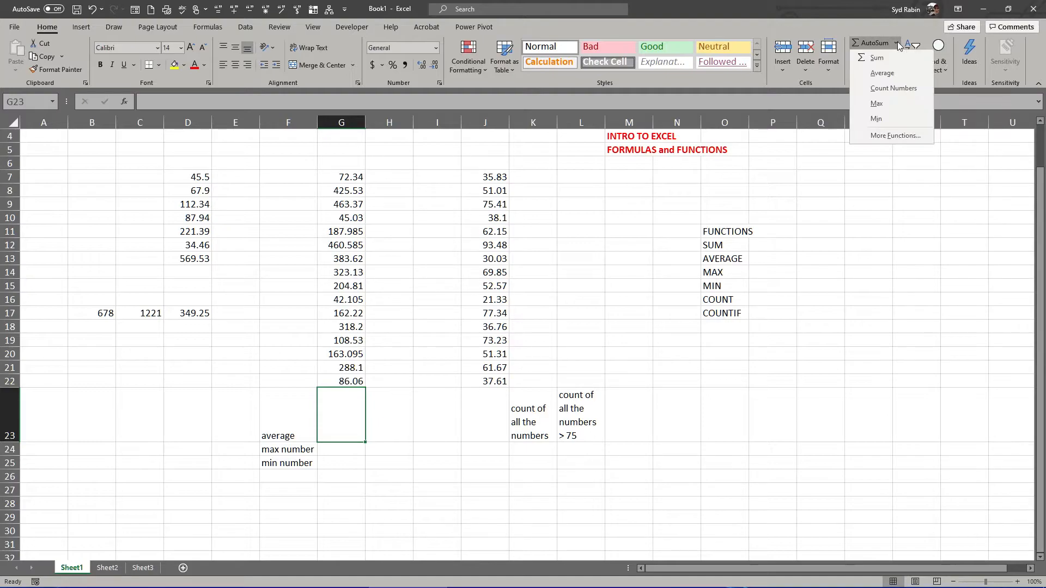
left_click(886, 73)
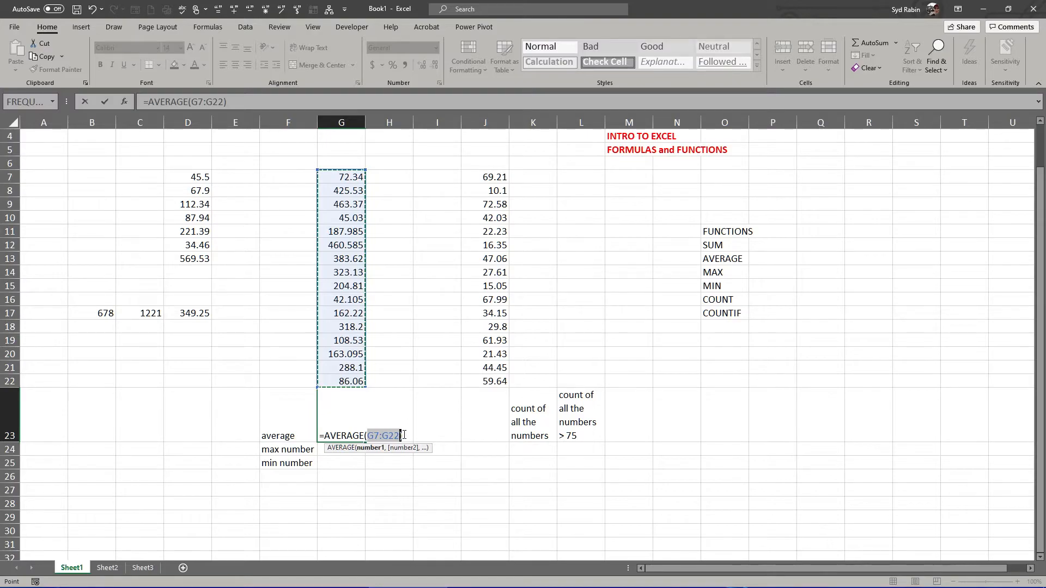
key("Return")
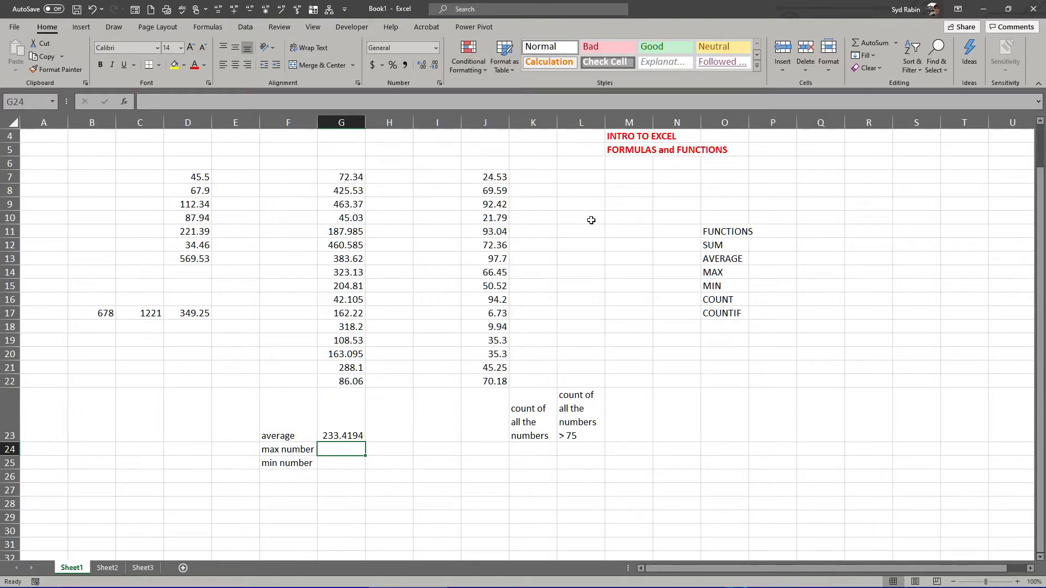
left_click(894, 44)
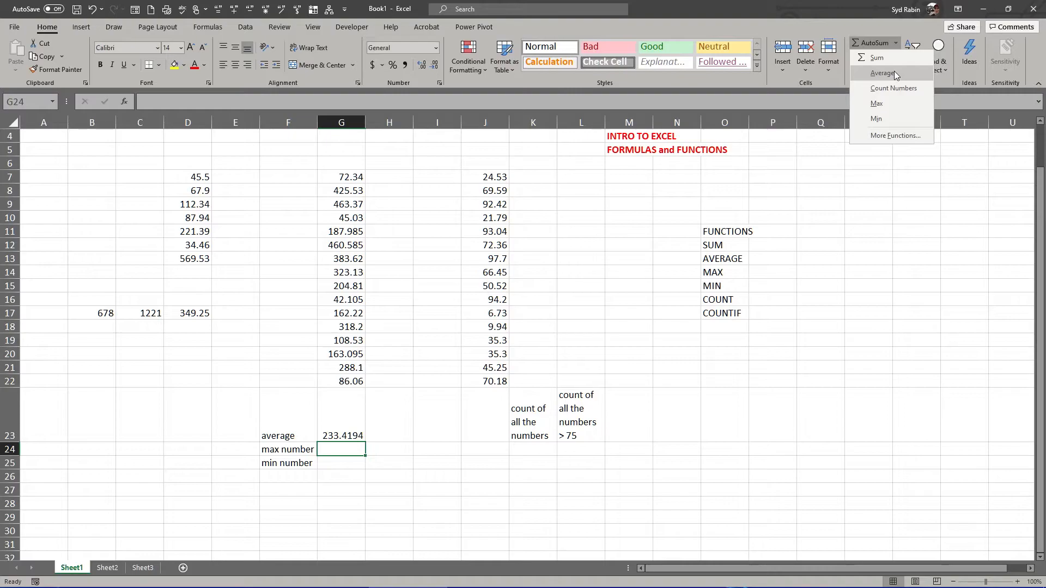
left_click(883, 26)
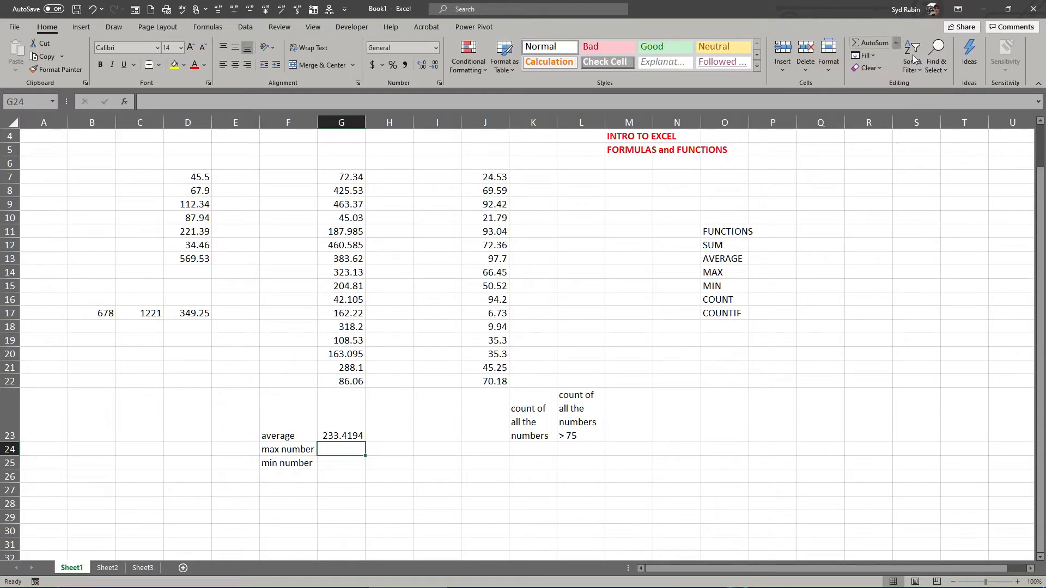
left_click(342, 435)
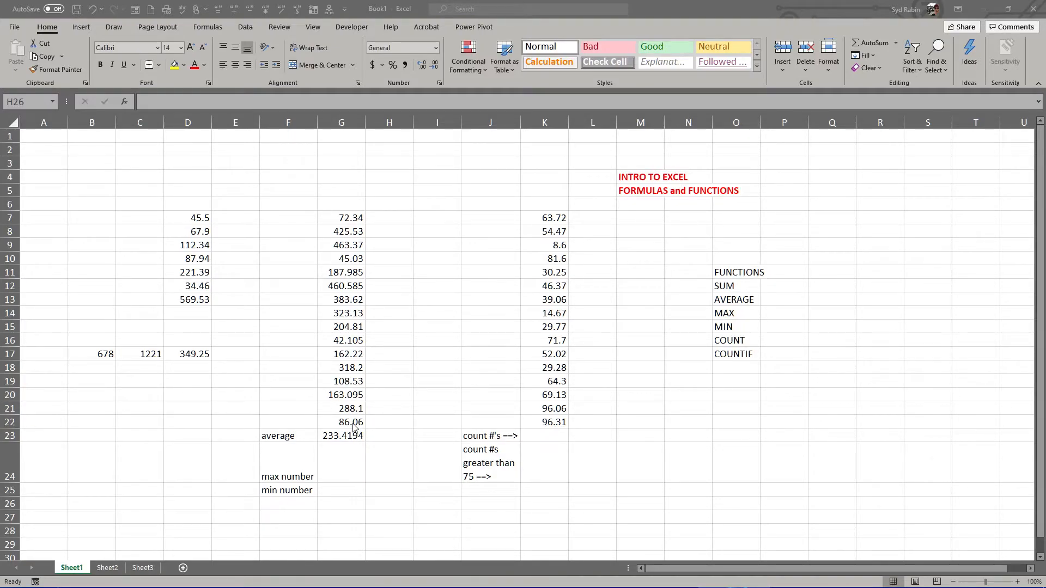
left_click(278, 479)
left_click(285, 486)
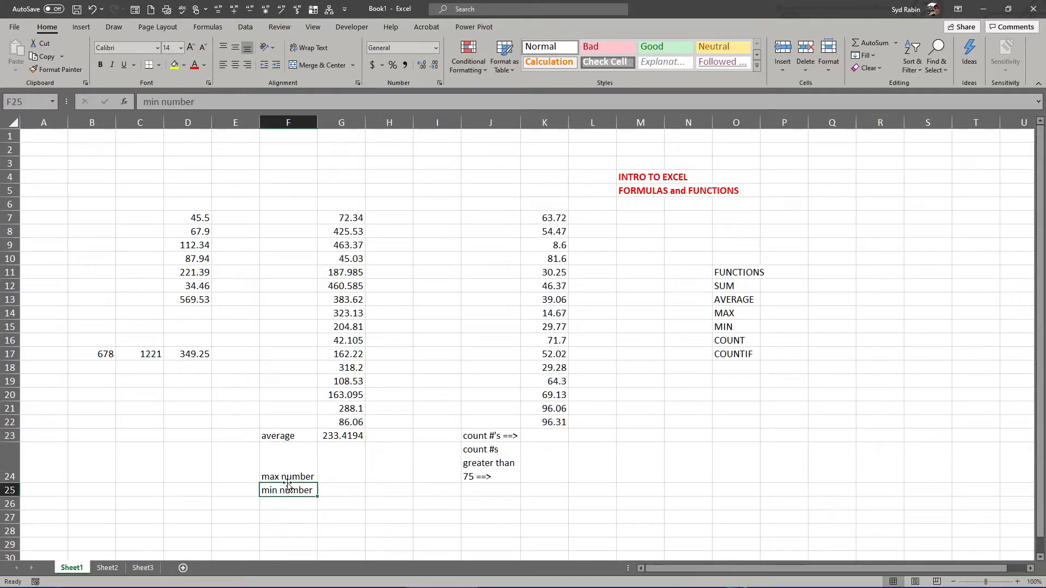
Step: Enter a MAX formula over G7:G22 in G24, next to the "max number" label
left_click(336, 477)
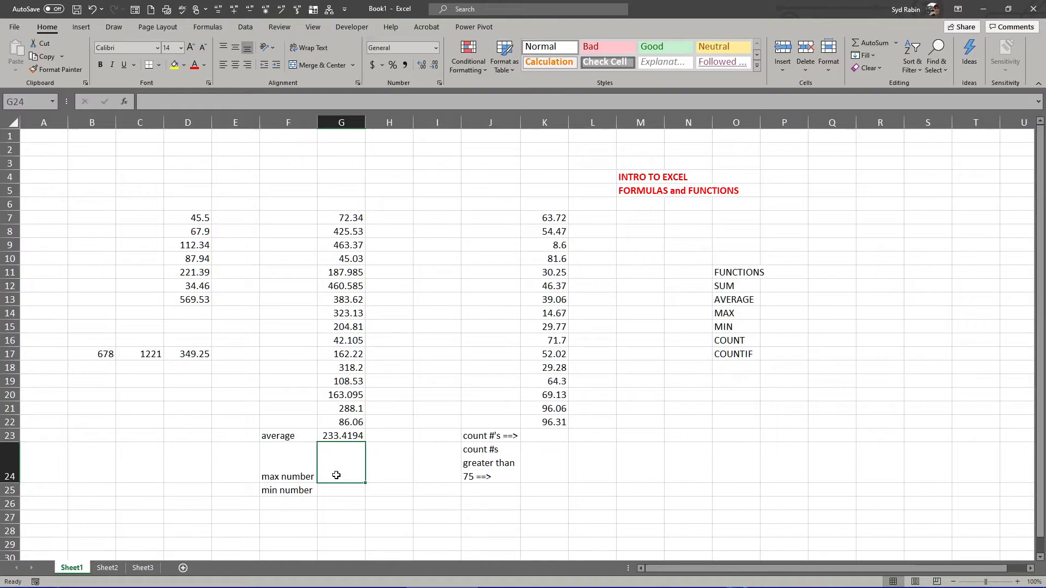
type("=max")
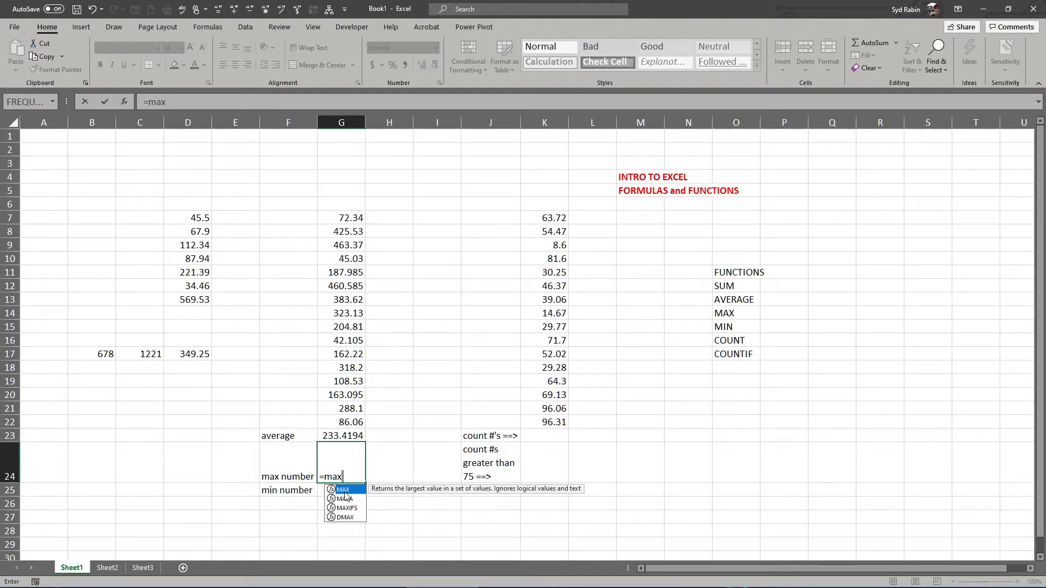
double_click(345, 492)
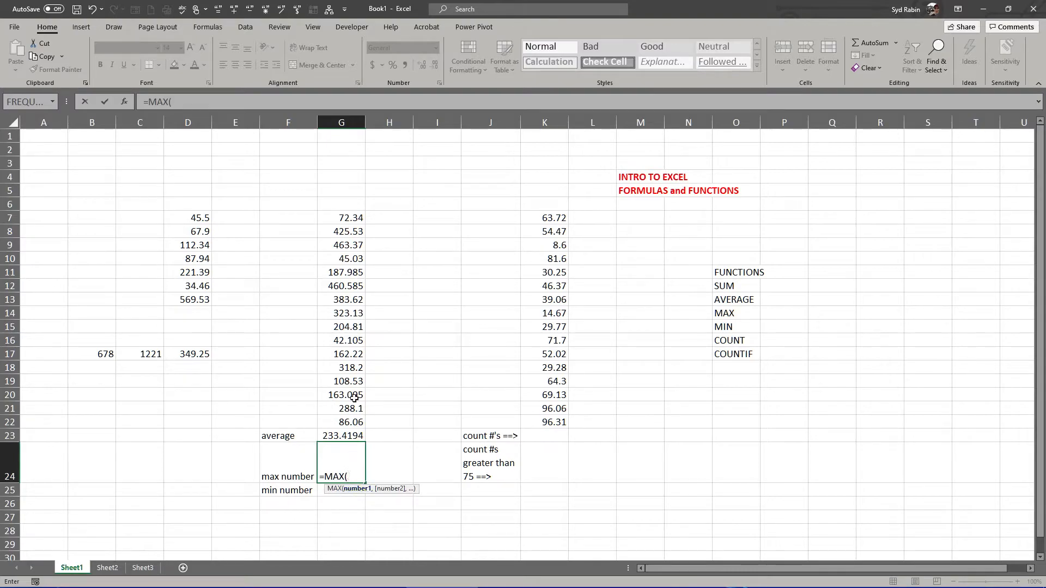
left_click(346, 217)
left_click_drag(345, 217, 354, 420)
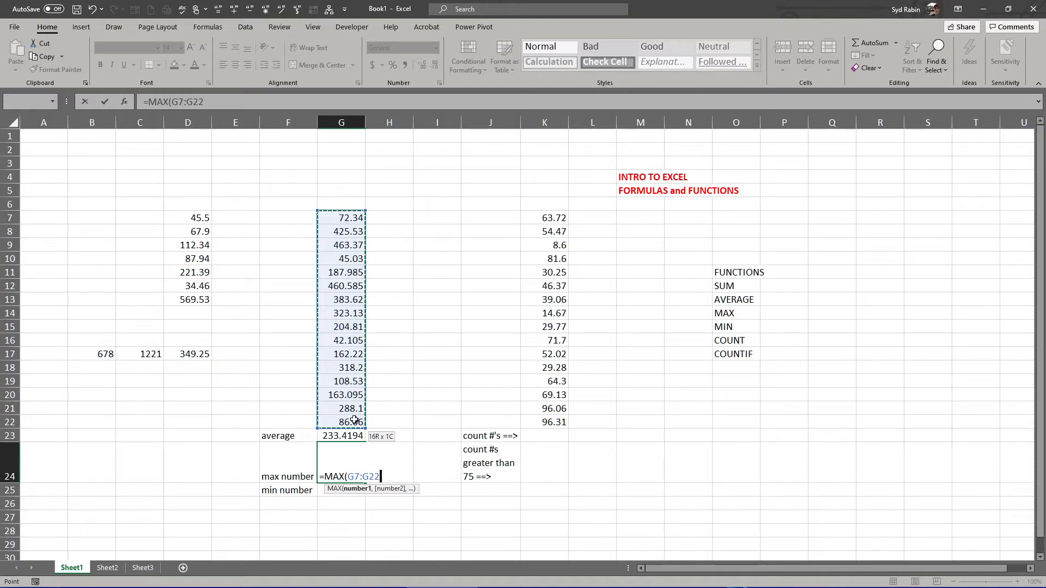
left_click_drag(354, 420, 354, 420)
key("Return")
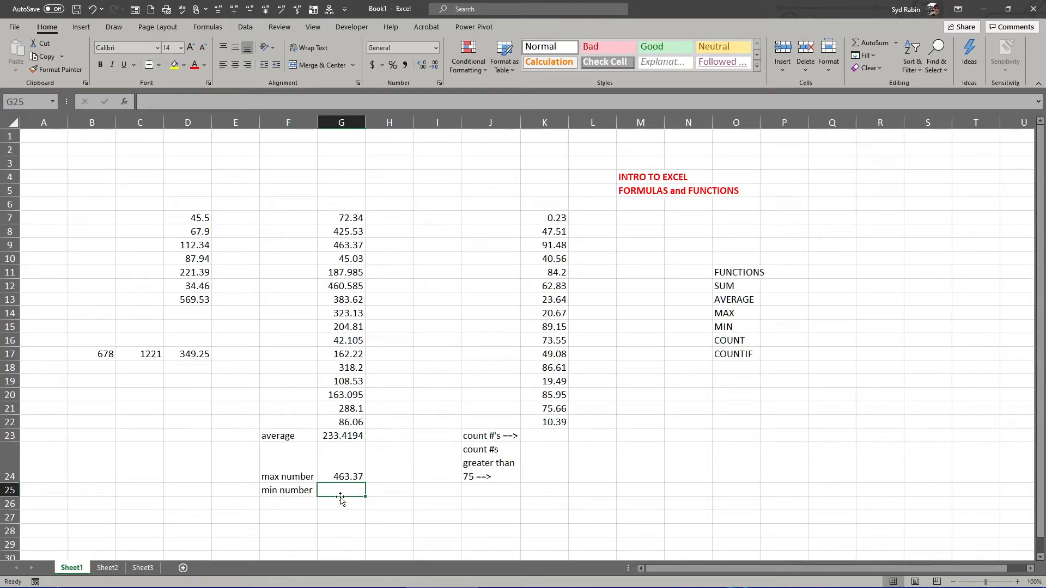
Step: Enter a MIN formula over G7:G22 in G25, next to the "min number" label
type("=")
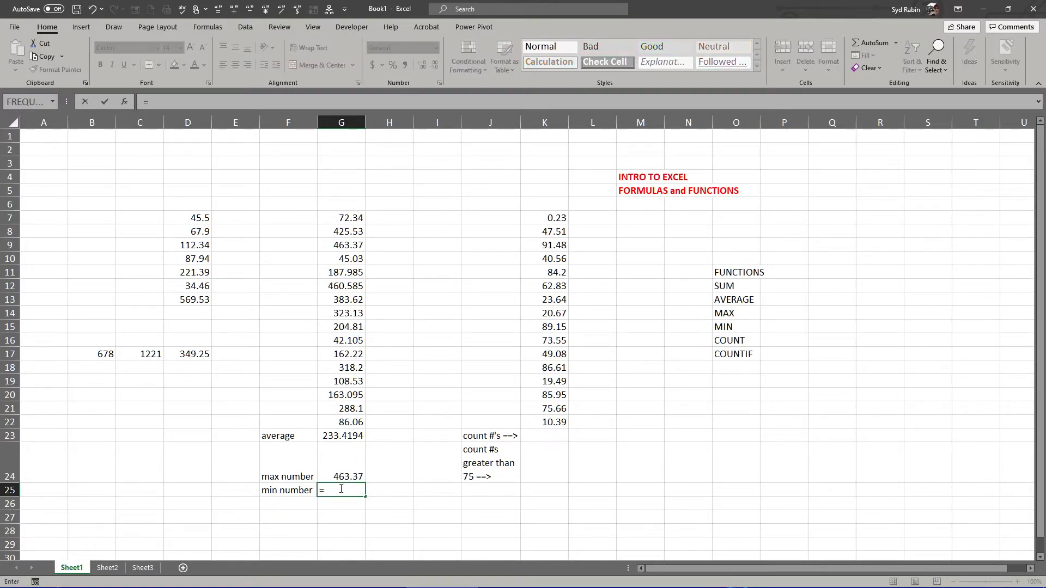
type("min")
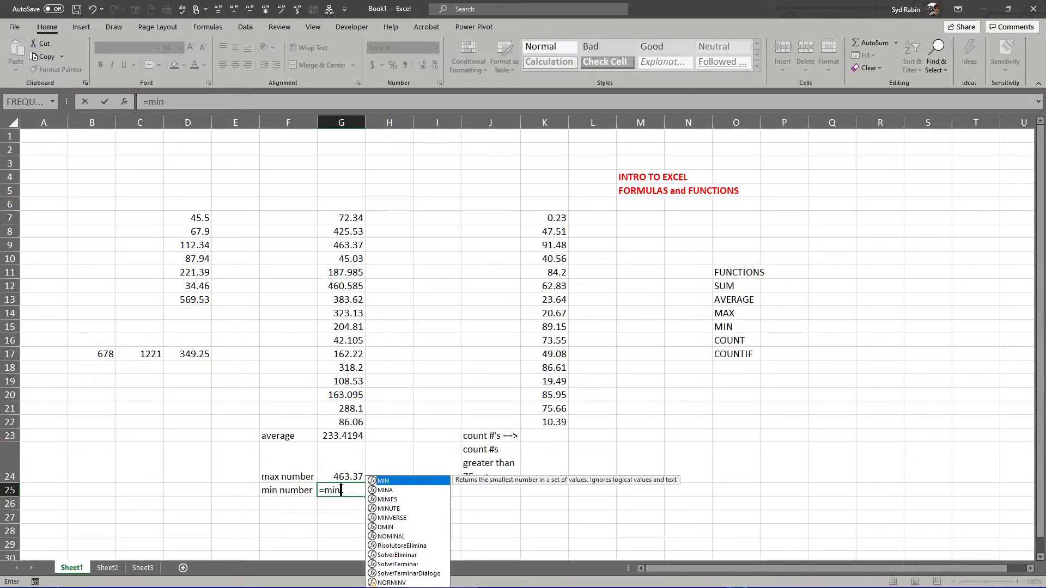
double_click(402, 482)
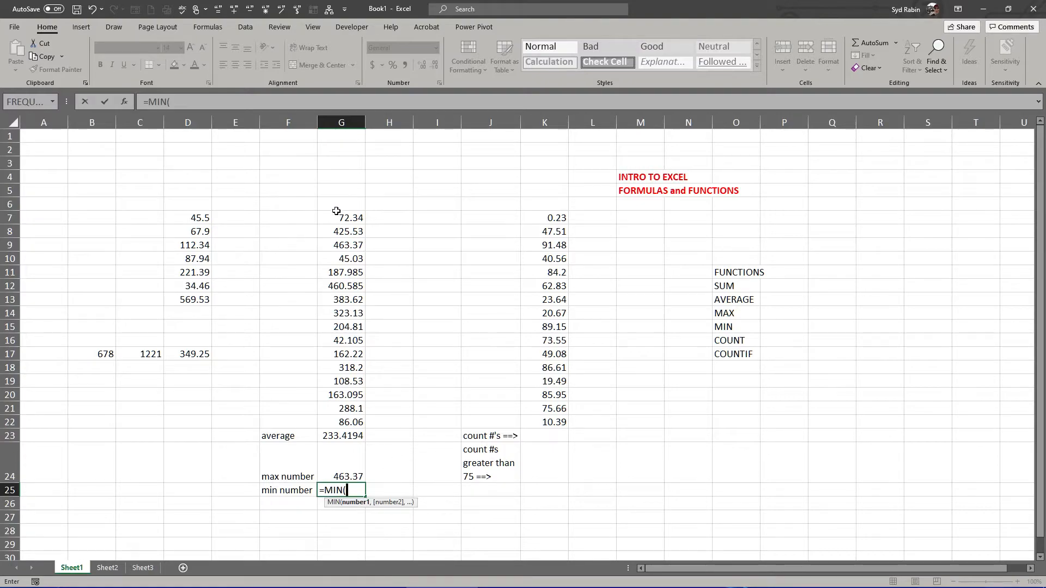
left_click_drag(342, 217, 354, 423)
key("Return")
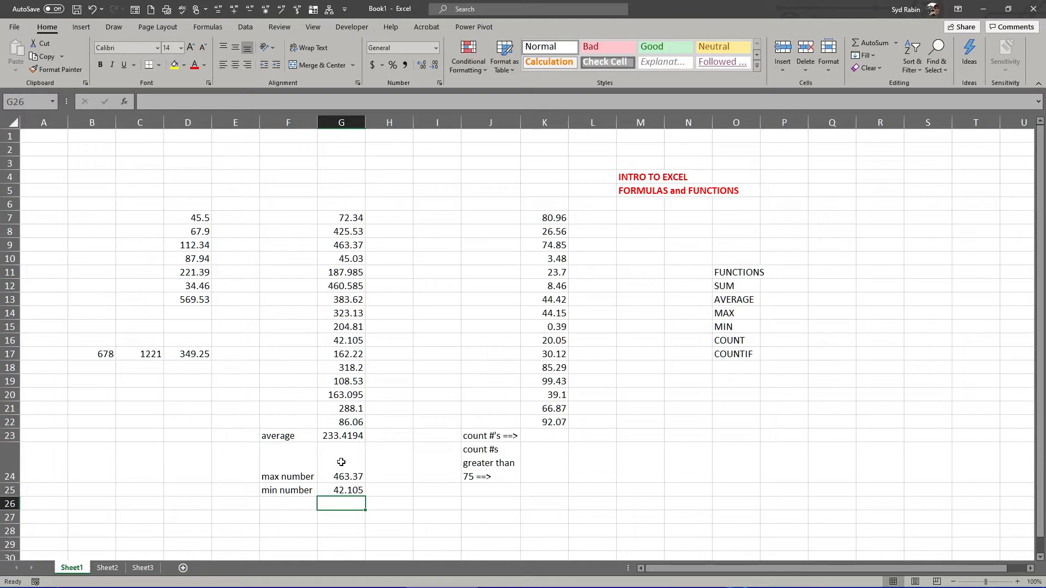
Step: Clear G24:G25 and use AutoSum's Max function in G24, correcting its range to G7:G22
left_click_drag(341, 471, 346, 486)
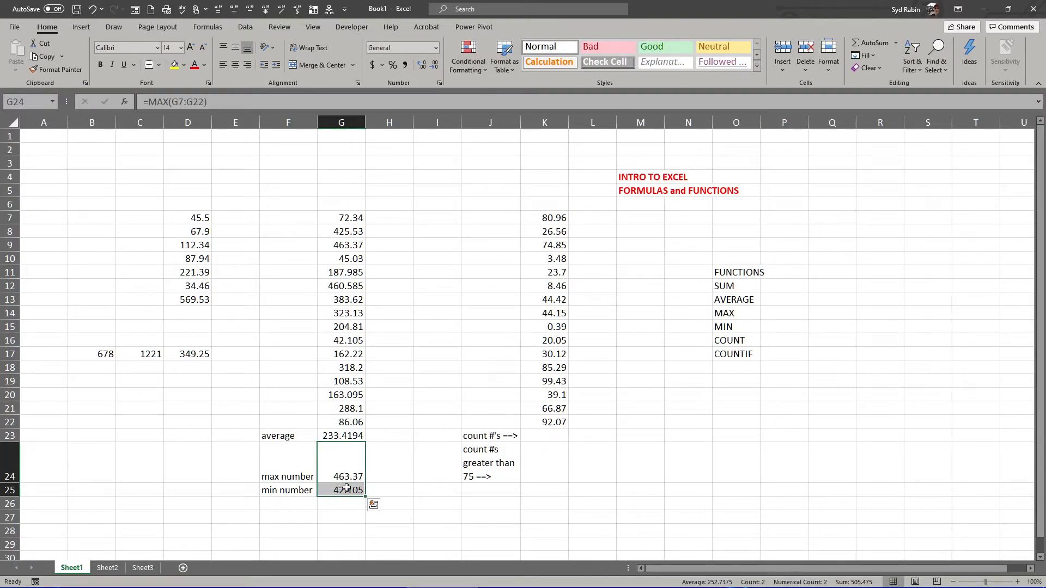
key("Delete")
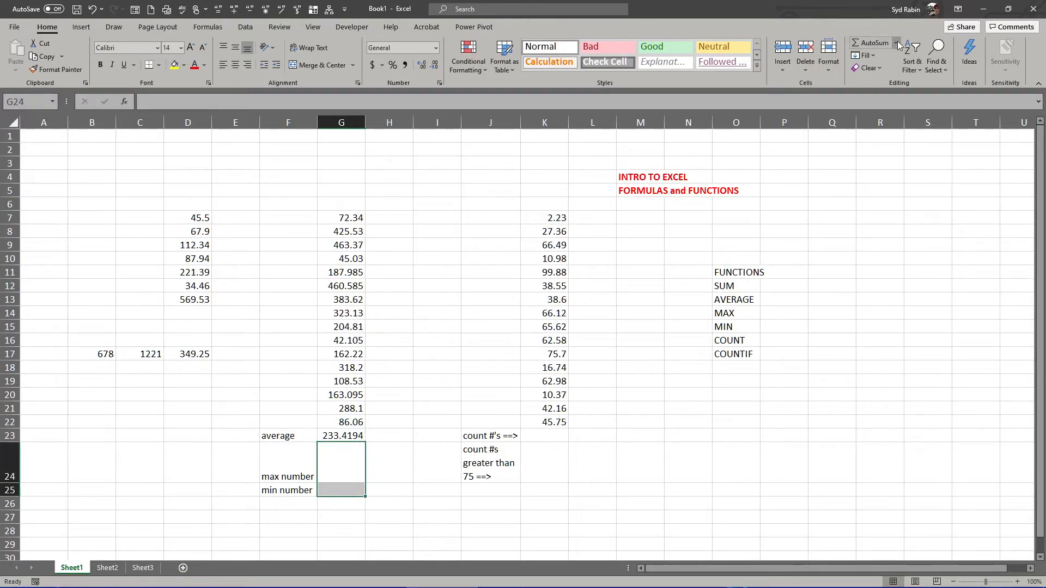
left_click(339, 471)
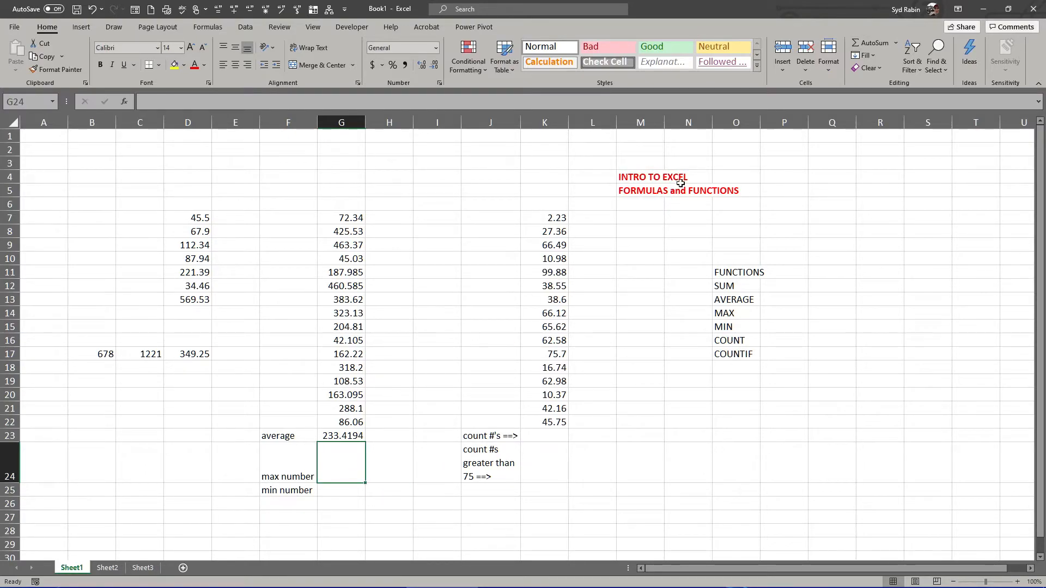
left_click(894, 42)
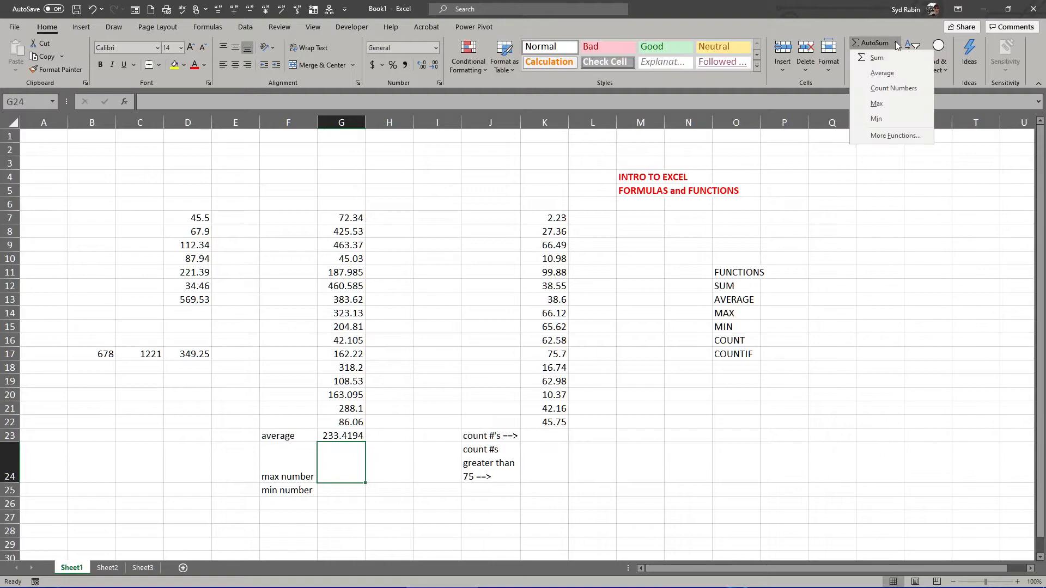
left_click(877, 104)
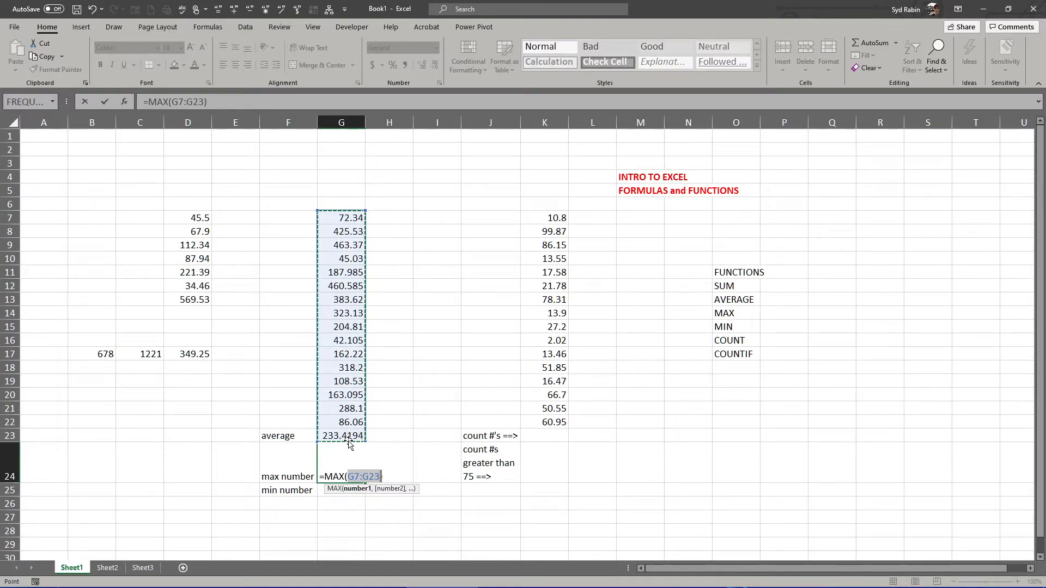
left_click(376, 474)
key("Delete")
type("2")
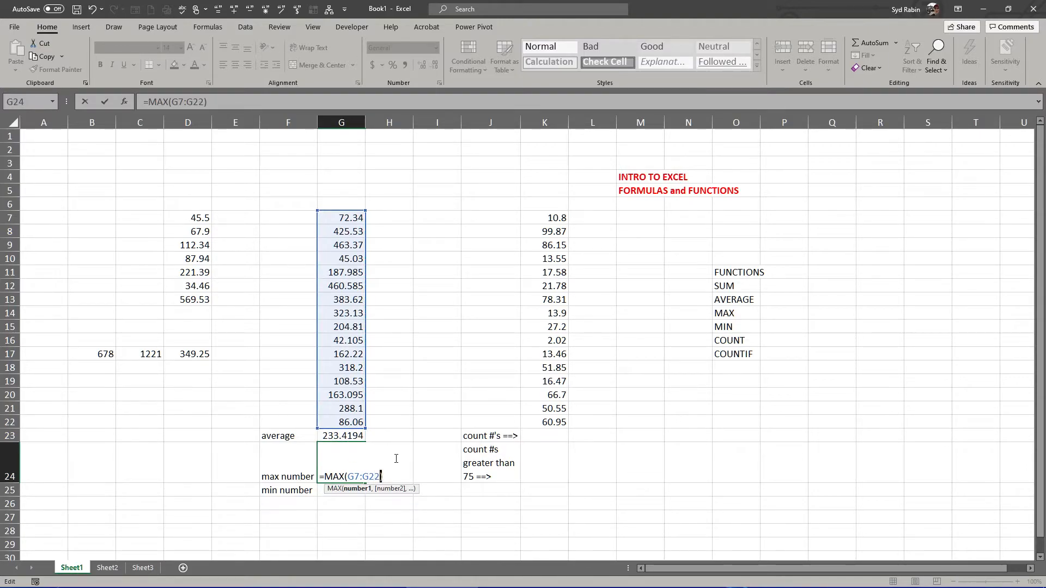
key("Return")
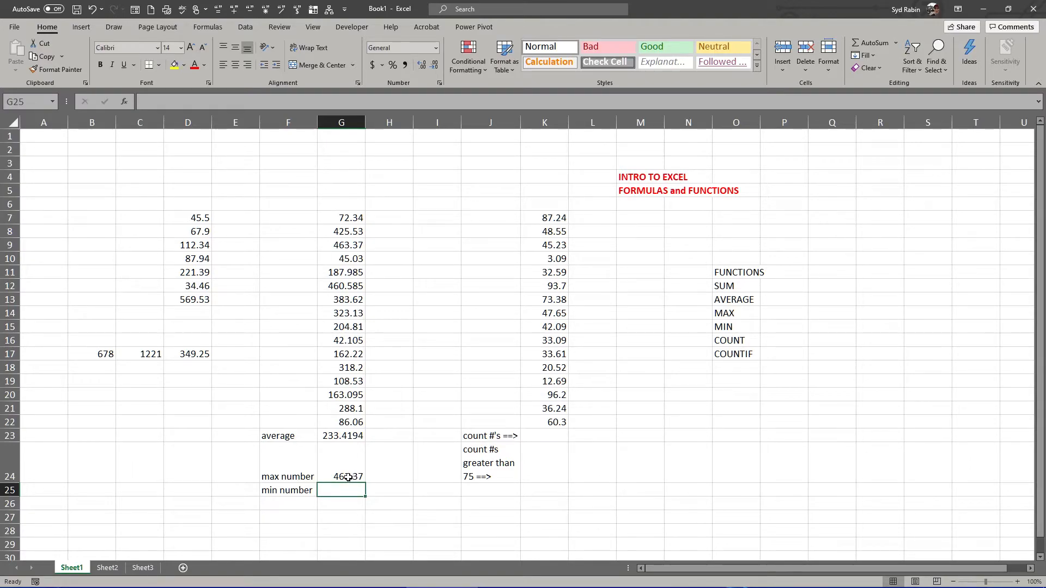
left_click(340, 437)
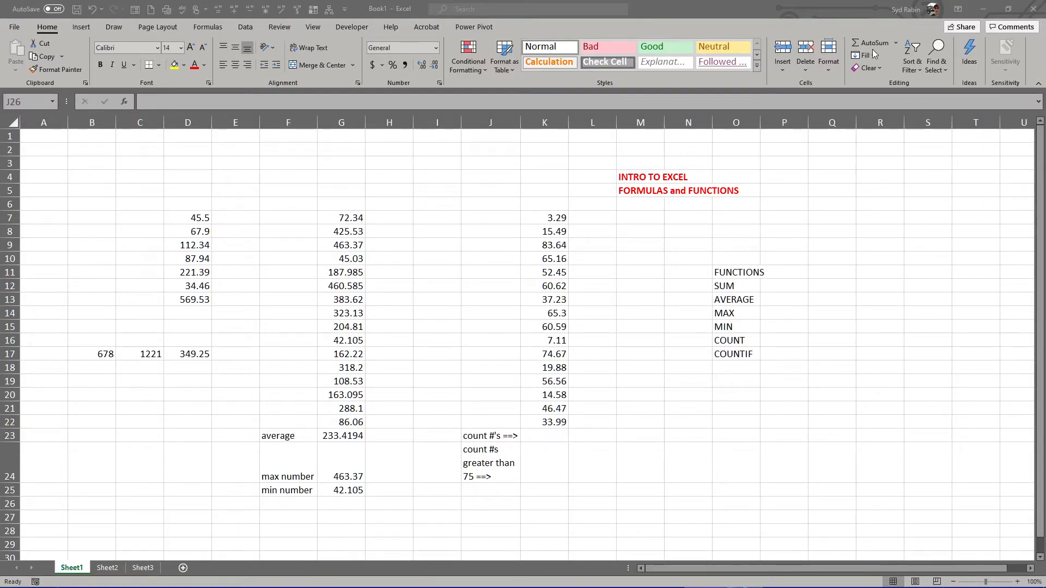
left_click(895, 42)
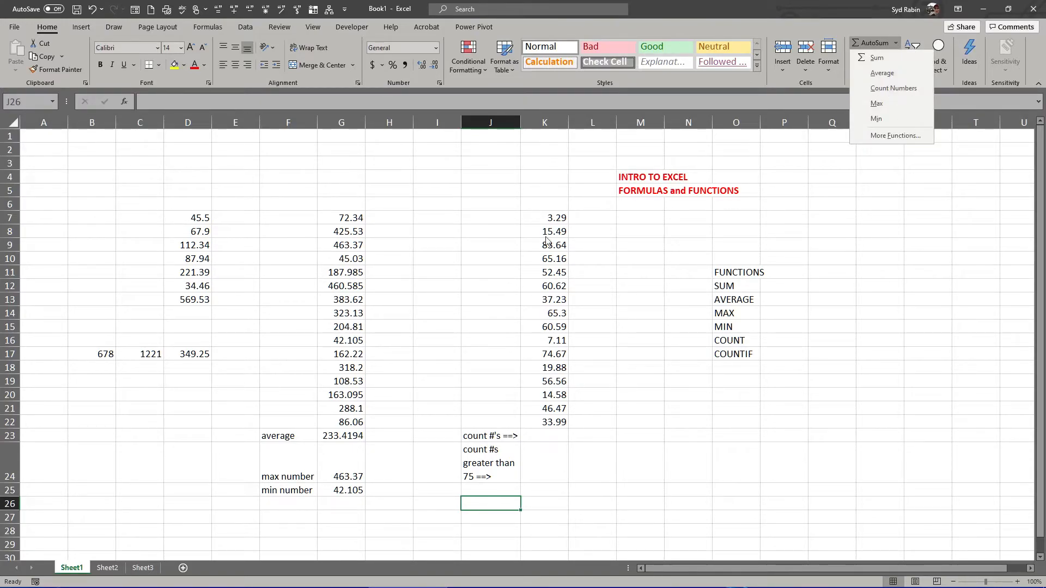
key("Escape")
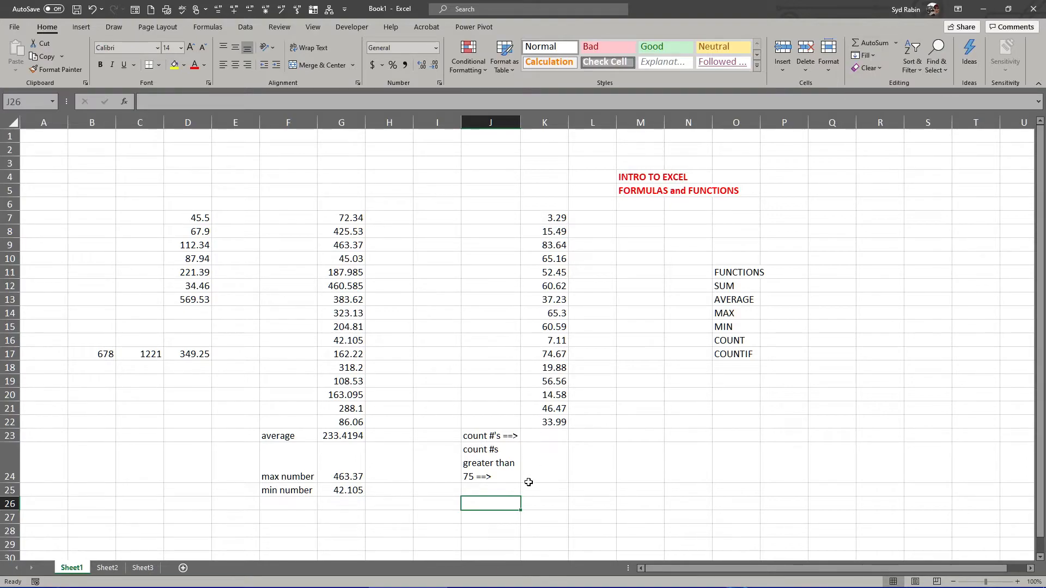
Step: Enter a COUNT formula over K7:K22 in K23, next to the "count #'s" label
left_click(539, 436)
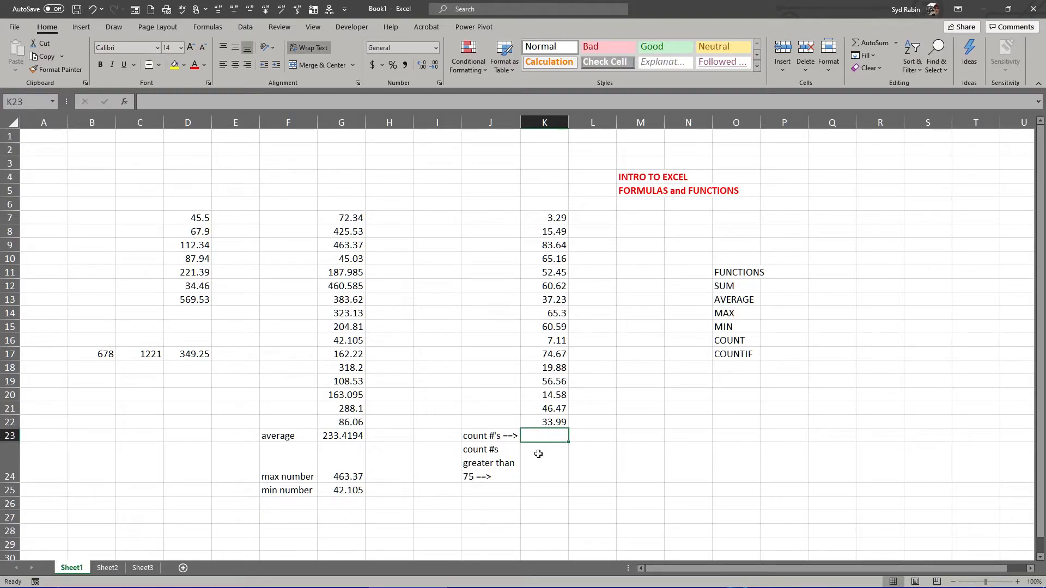
type("=cou")
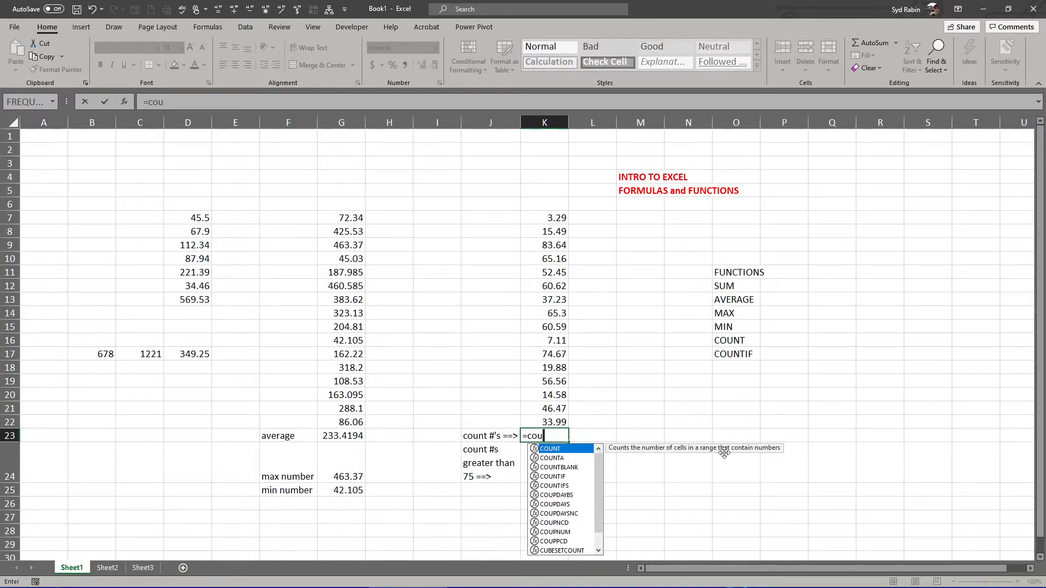
double_click(560, 450)
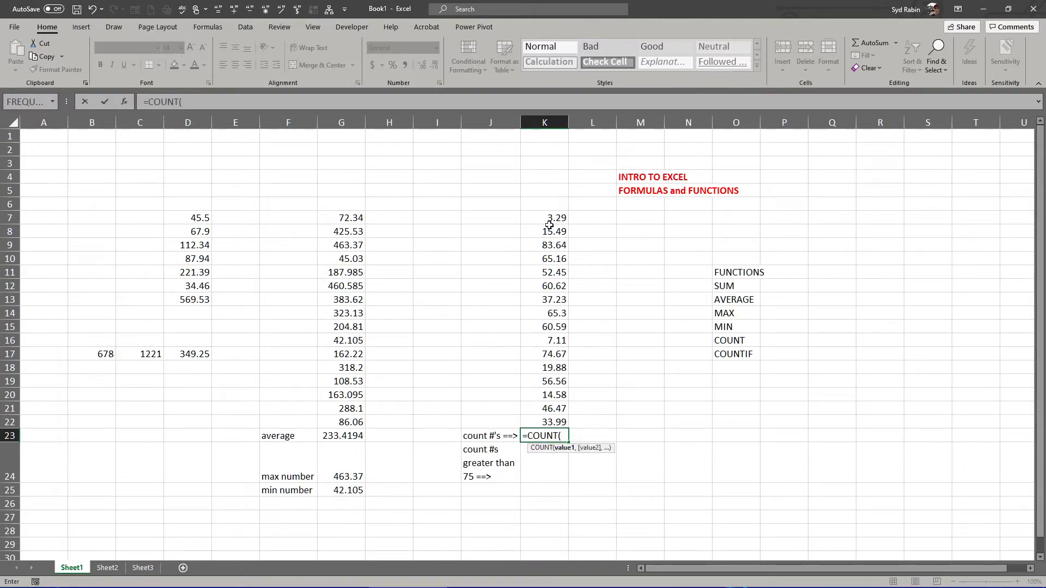
left_click_drag(548, 218, 550, 420)
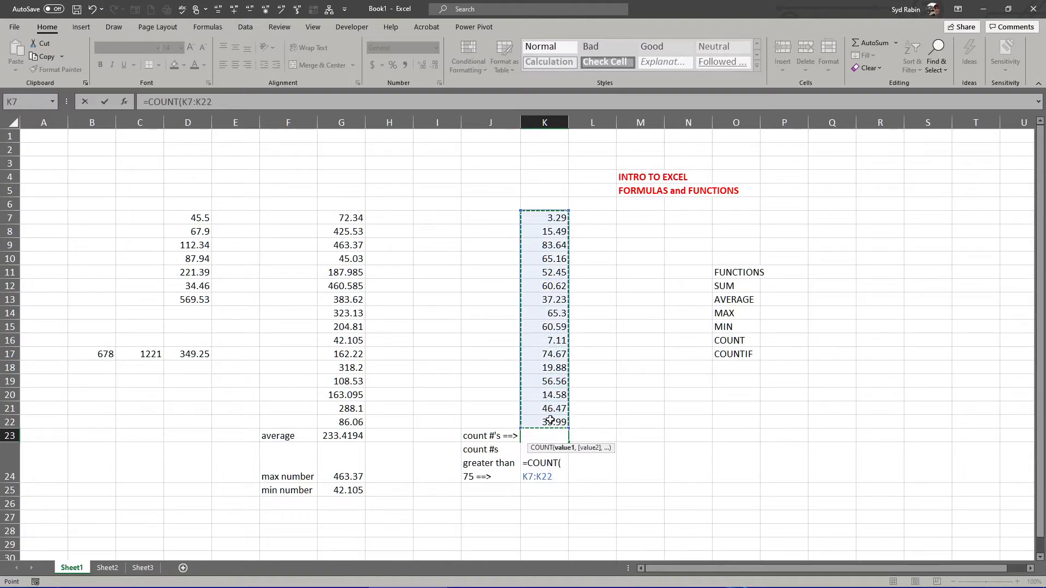
key("Return")
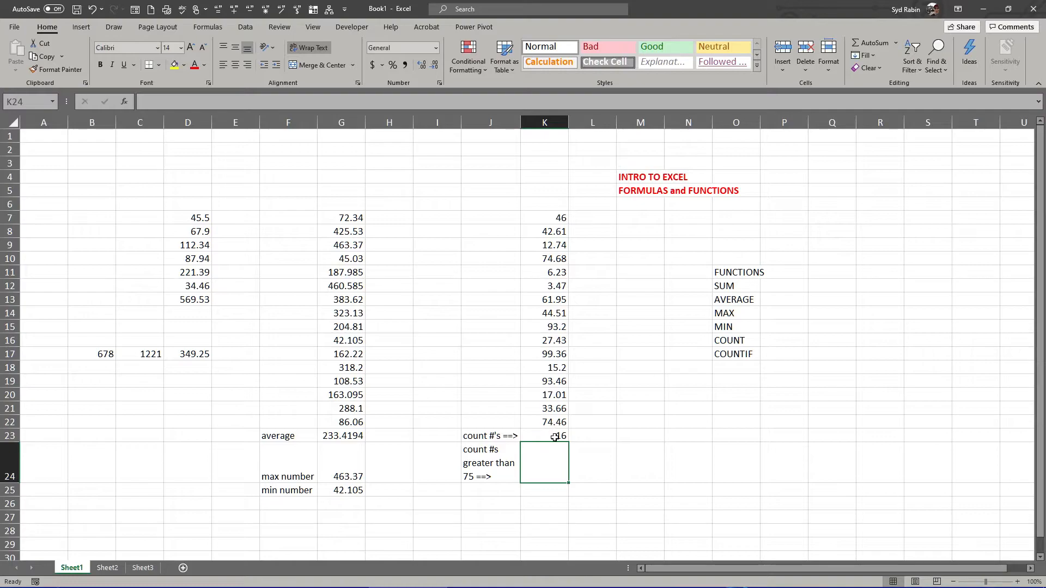
Step: Clear K23 and use AutoSum's Count Numbers function in it to count K7:K22
left_click(554, 435)
key("Delete")
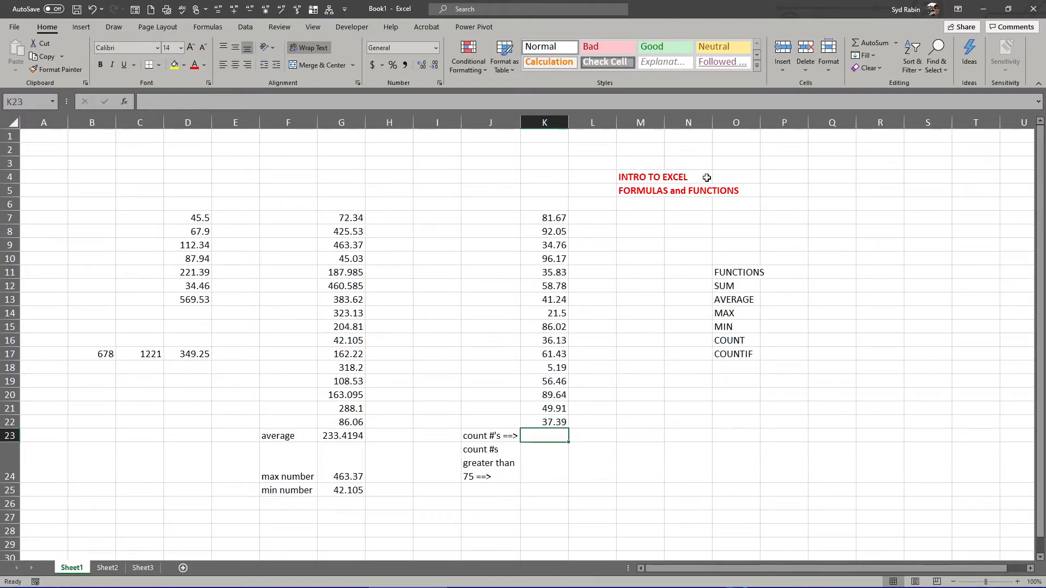
left_click(895, 42)
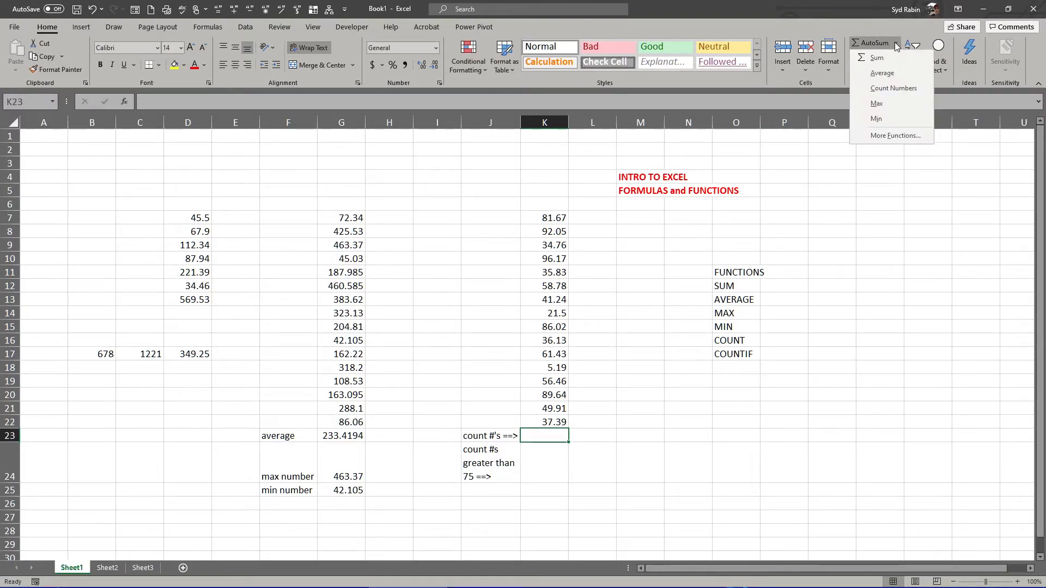
left_click(887, 90)
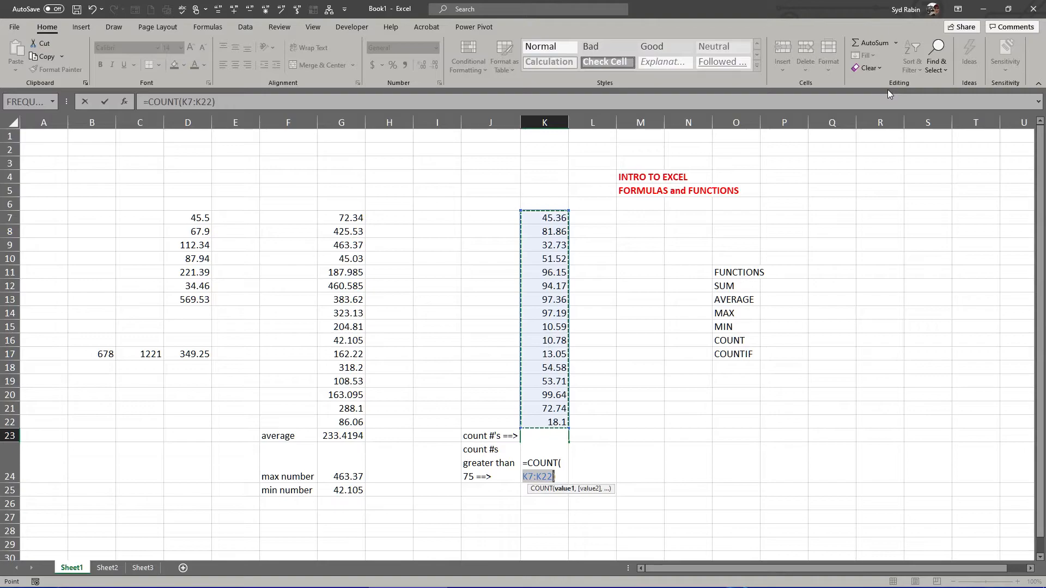
key("Return")
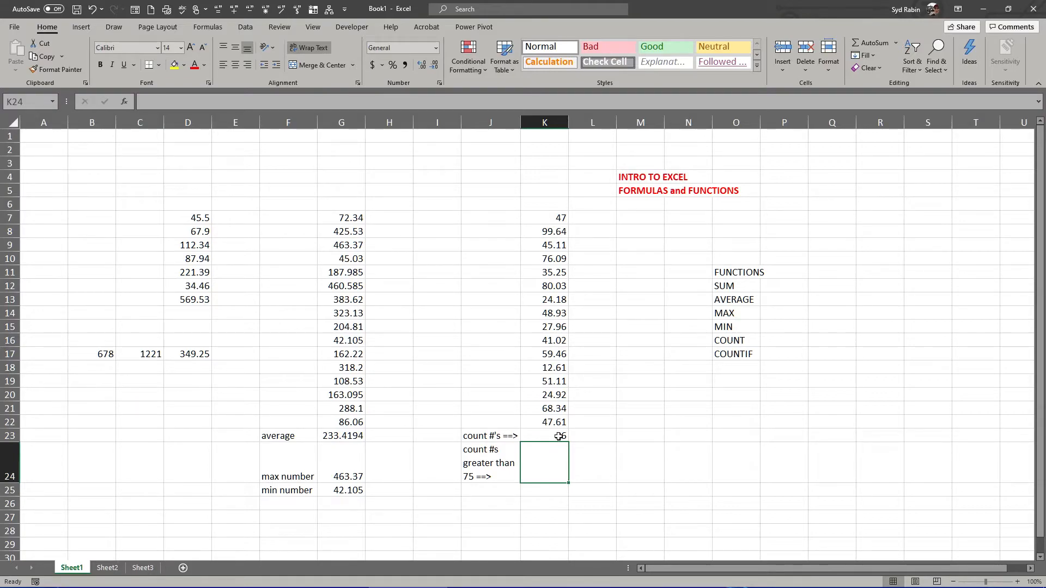
Step: Clear K23 and try AutoSum's Count Numbers function in L23, then cancel the entry
left_click(559, 436)
key("Delete")
left_click(590, 438)
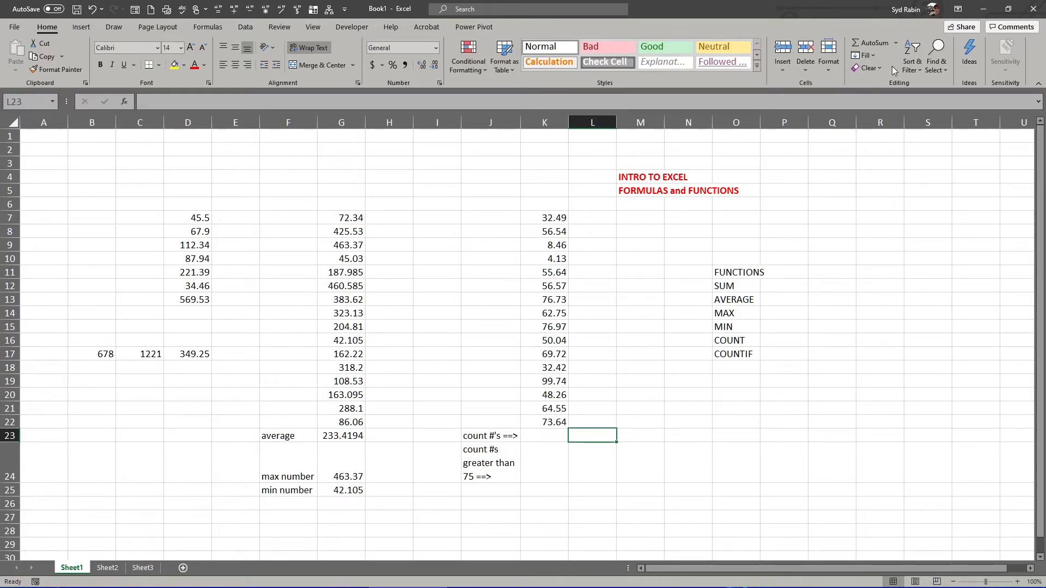
left_click(894, 43)
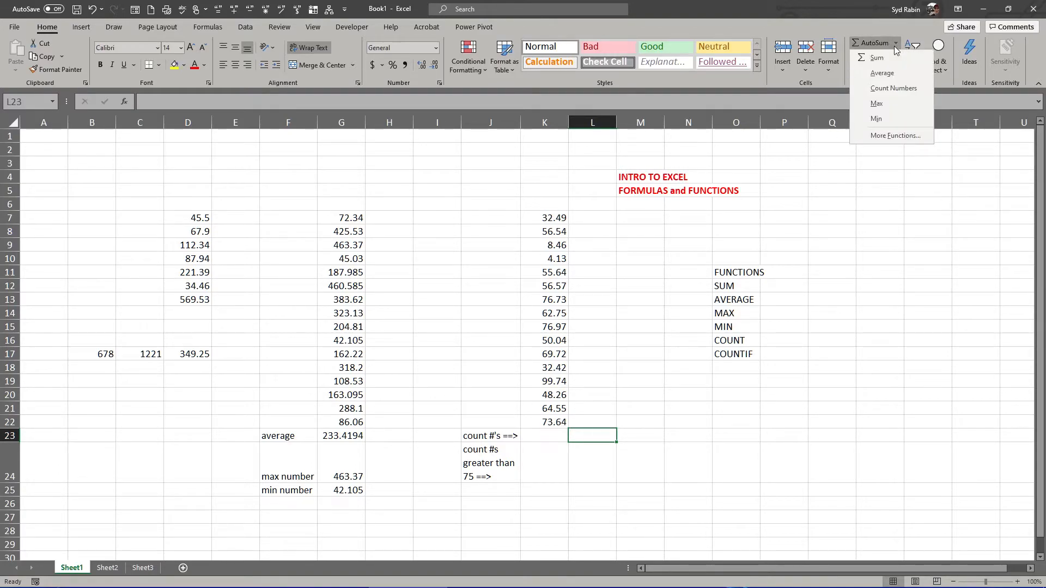
left_click(884, 86)
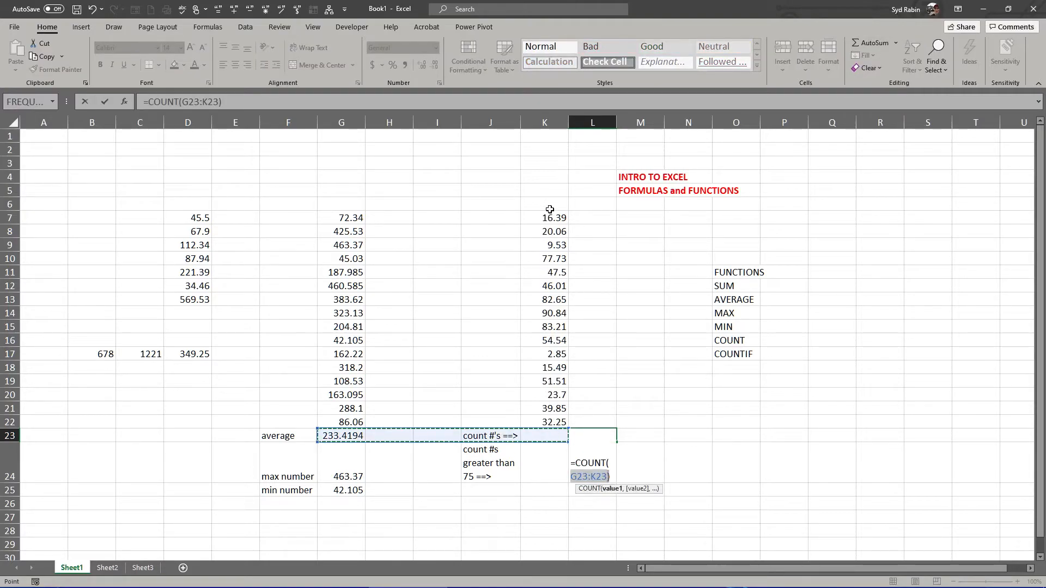
key("Escape")
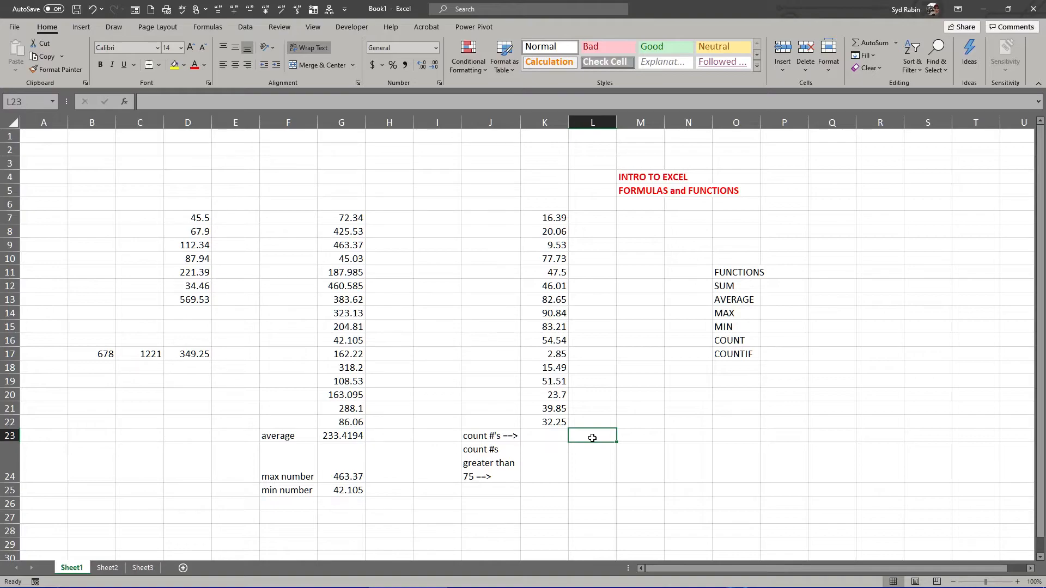
Step: Enter a COUNT formula over K7:K22 in L23
type("=cou")
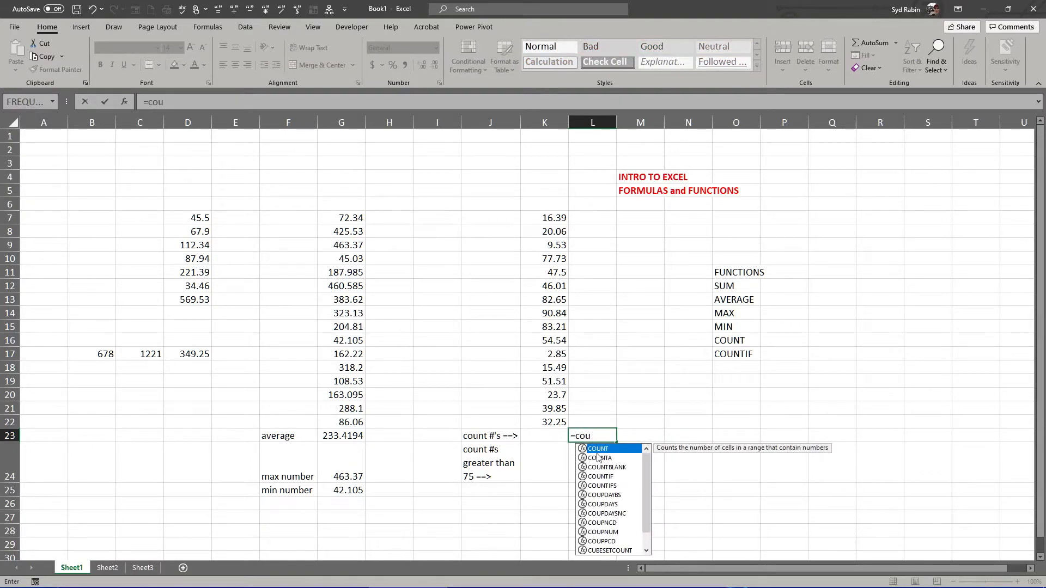
double_click(599, 448)
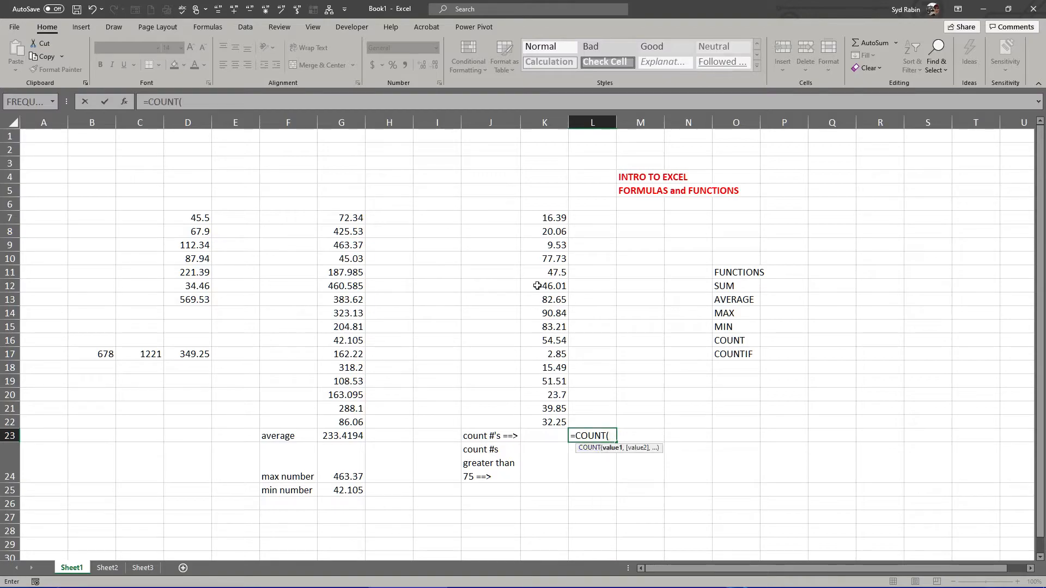
left_click_drag(550, 215, 561, 421)
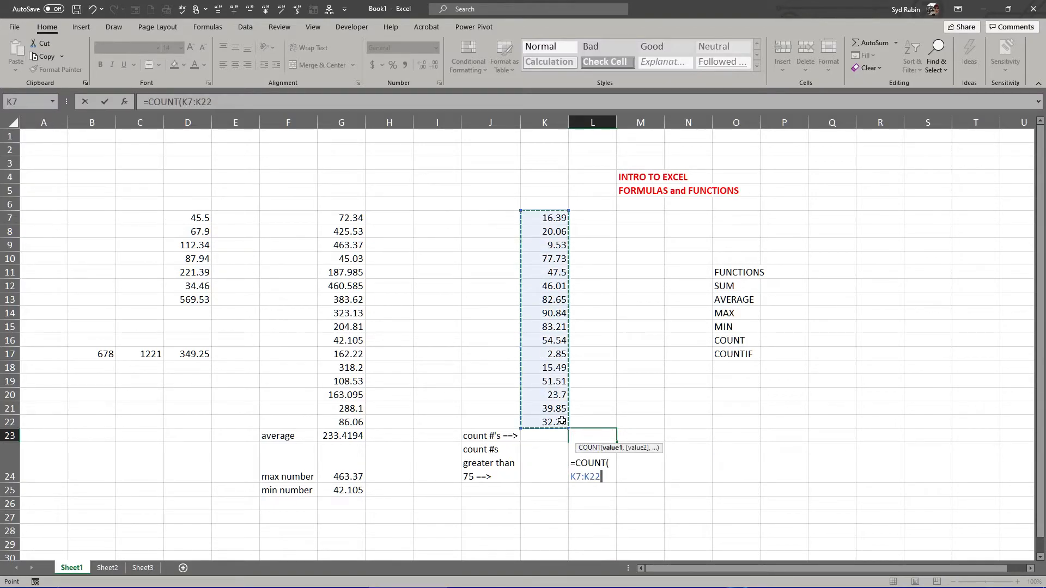
key("Return")
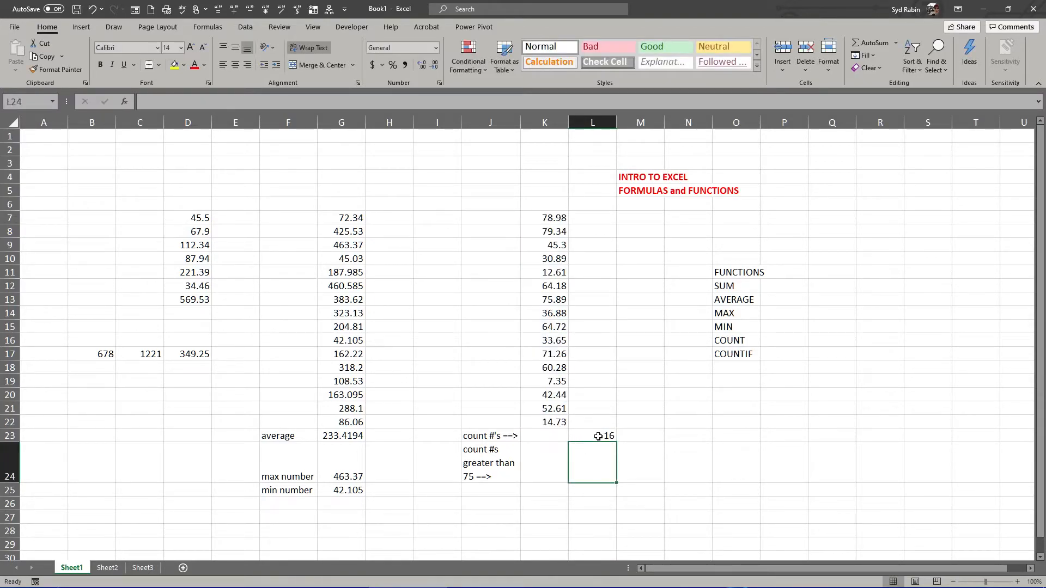
left_click(540, 463)
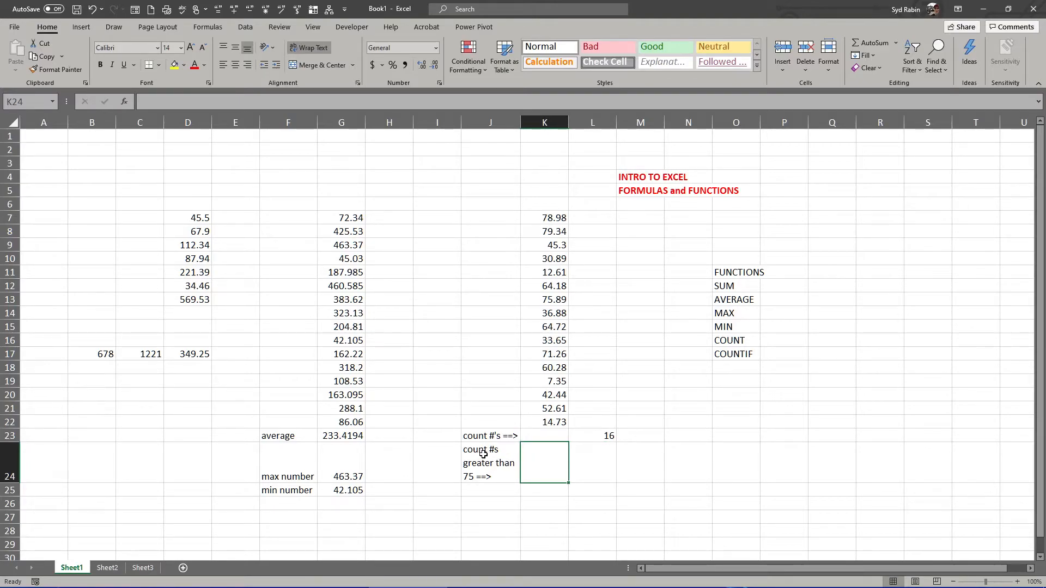
left_click(731, 355)
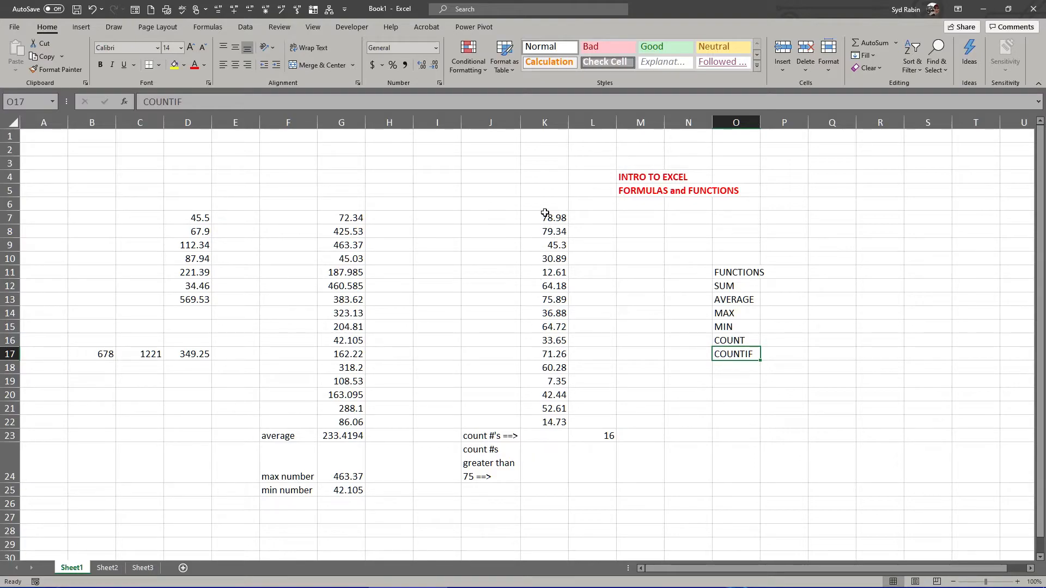
left_click_drag(545, 216, 554, 427)
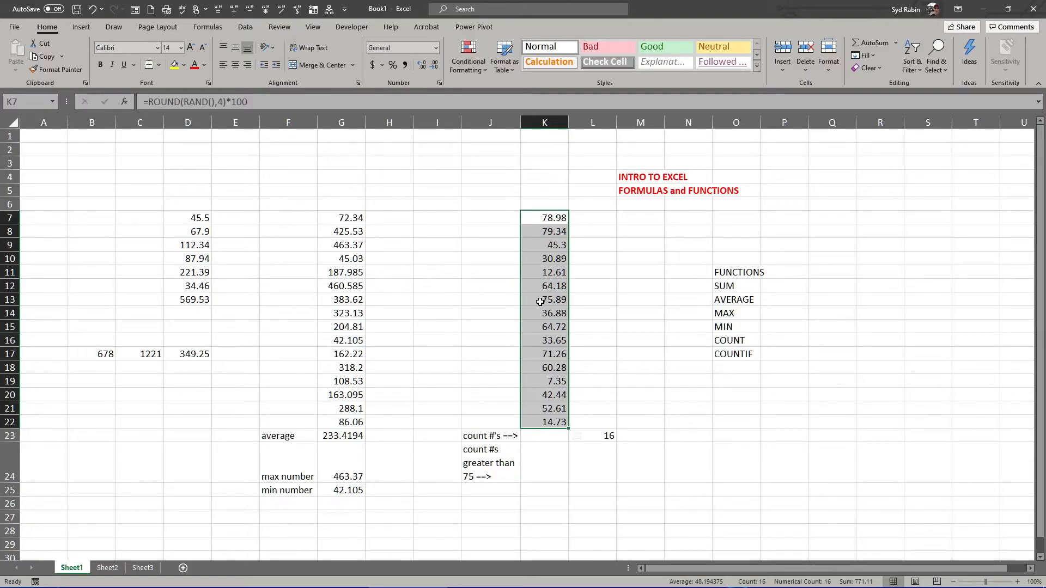
Step: Enter a COUNTIF formula in K24 that counts the values in K7:K22 meeting the criterion ">75"
left_click(532, 471)
type("=")
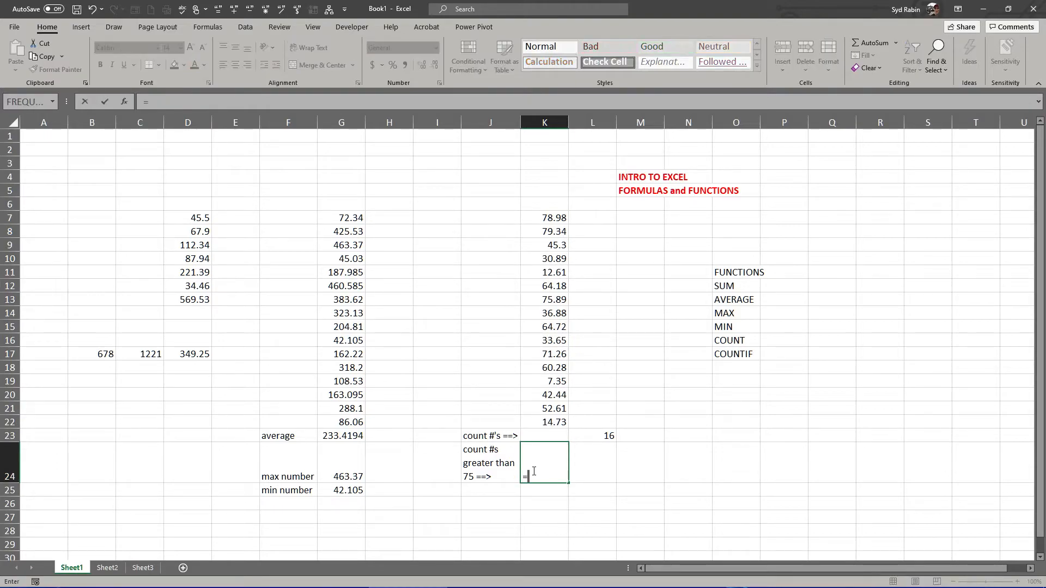
type("cou")
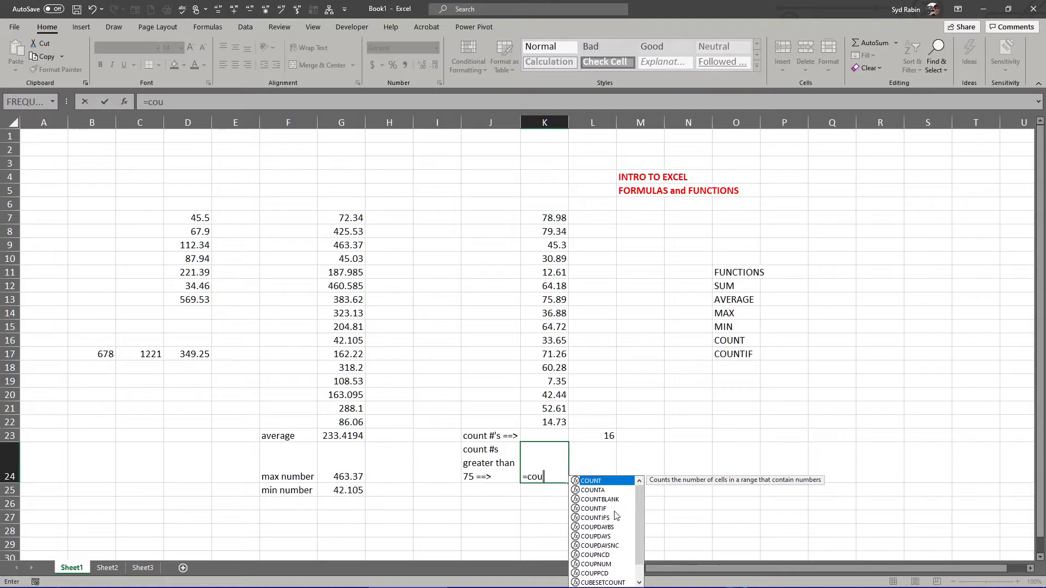
left_click(596, 509)
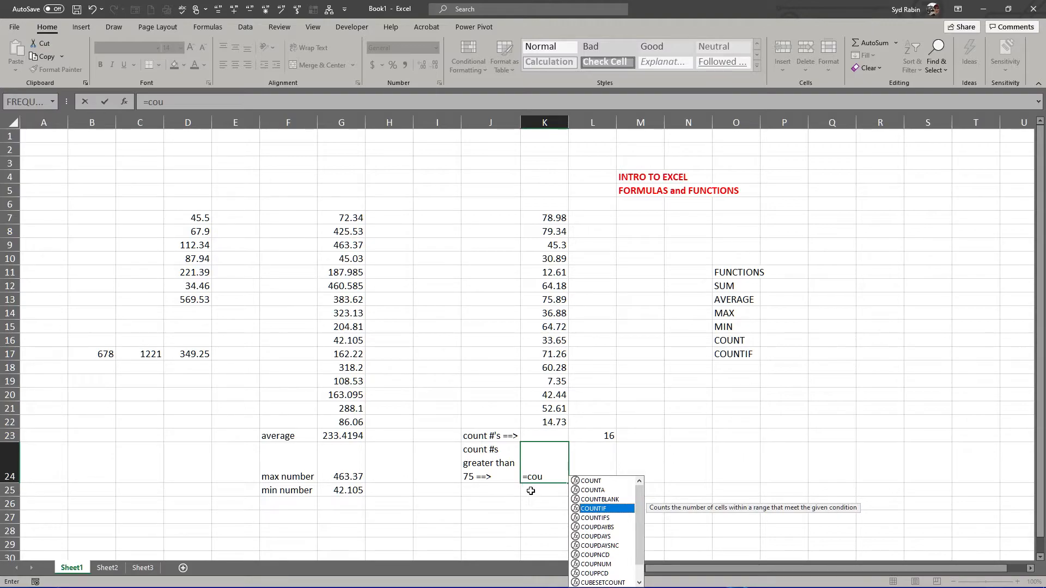
double_click(593, 509)
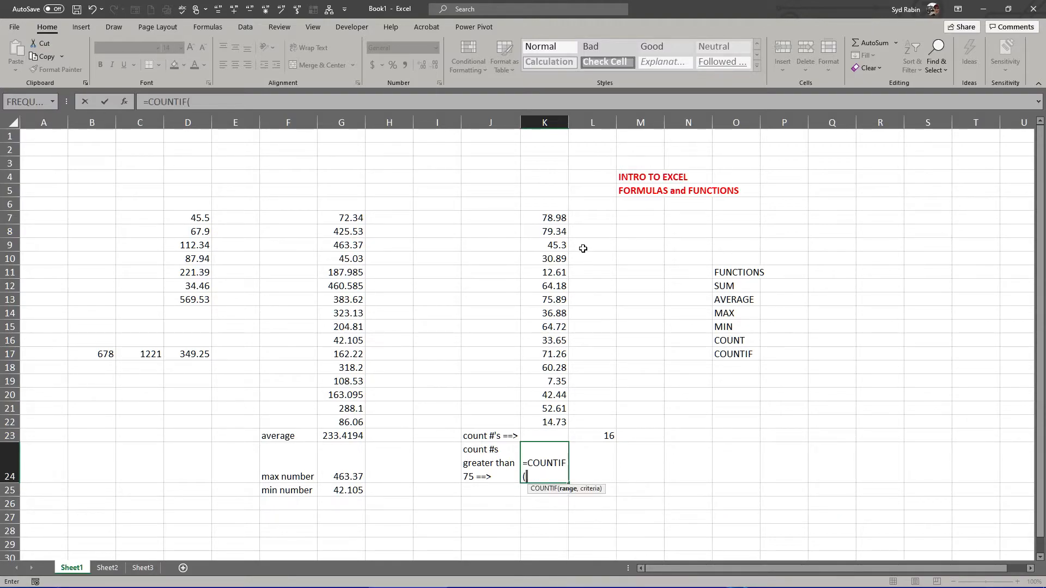
left_click_drag(545, 216, 544, 423)
type(",")
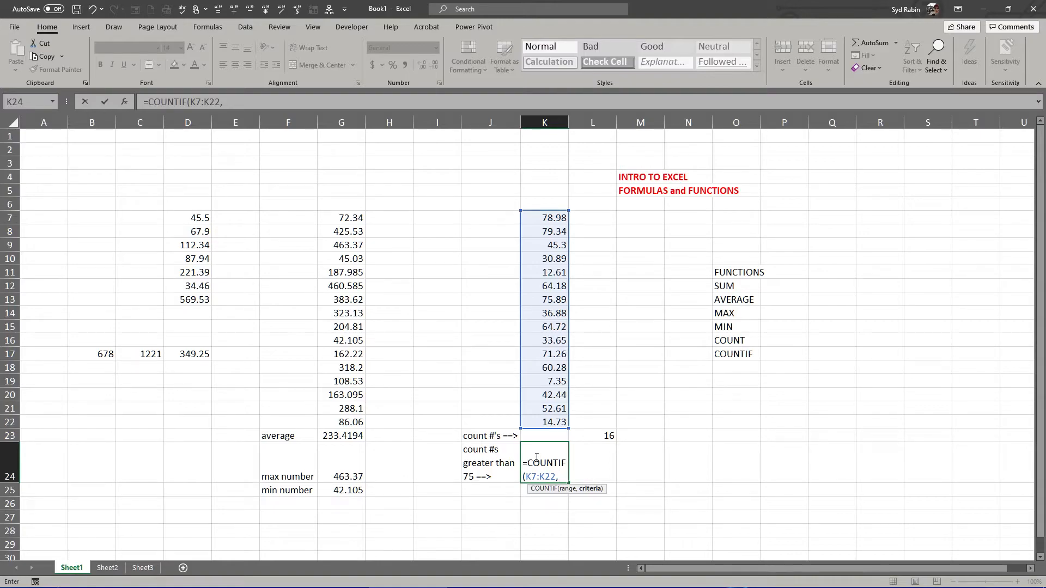
type("\">7")
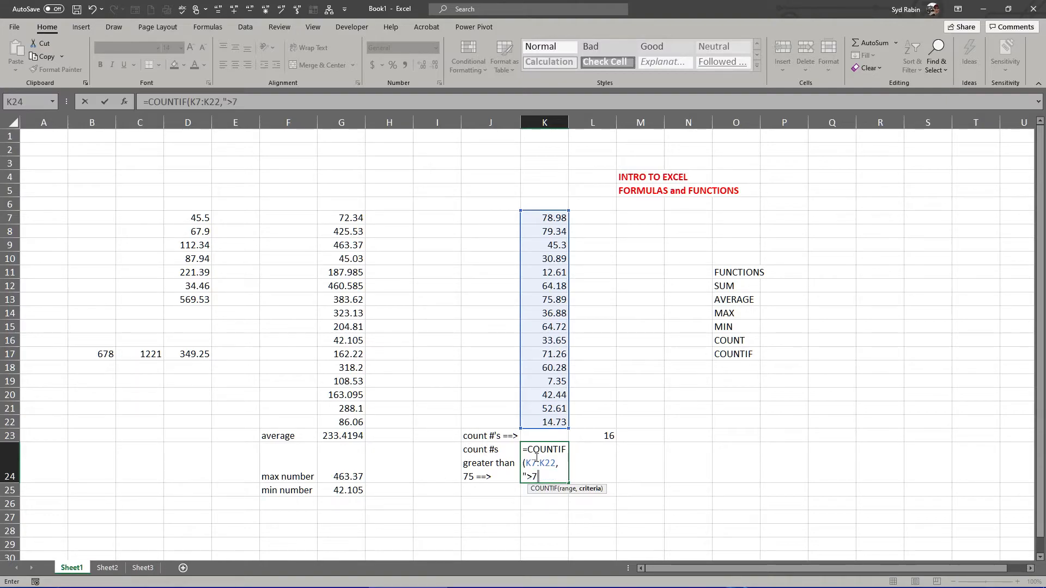
type("5\")")
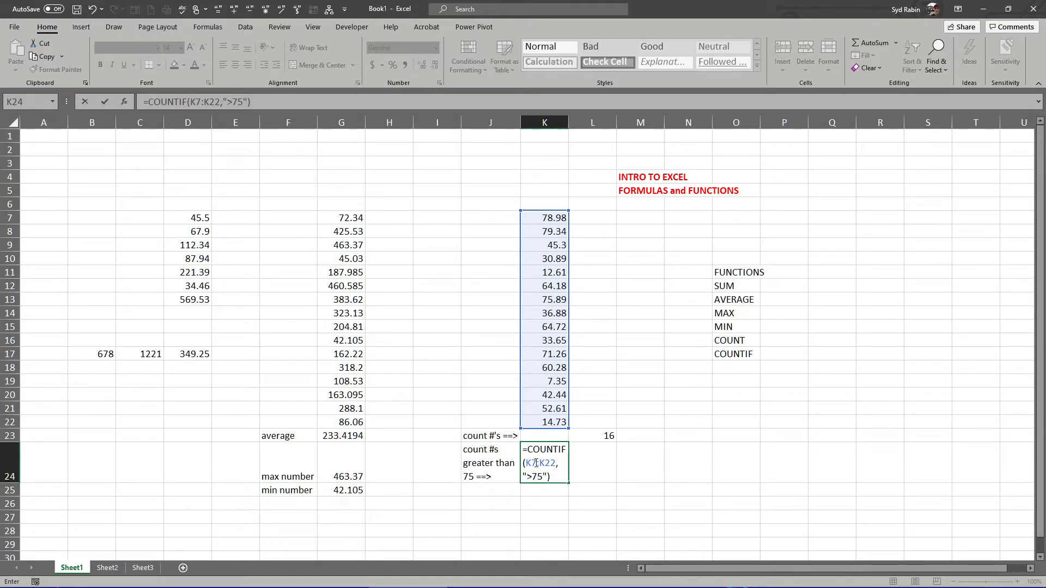
key("Return")
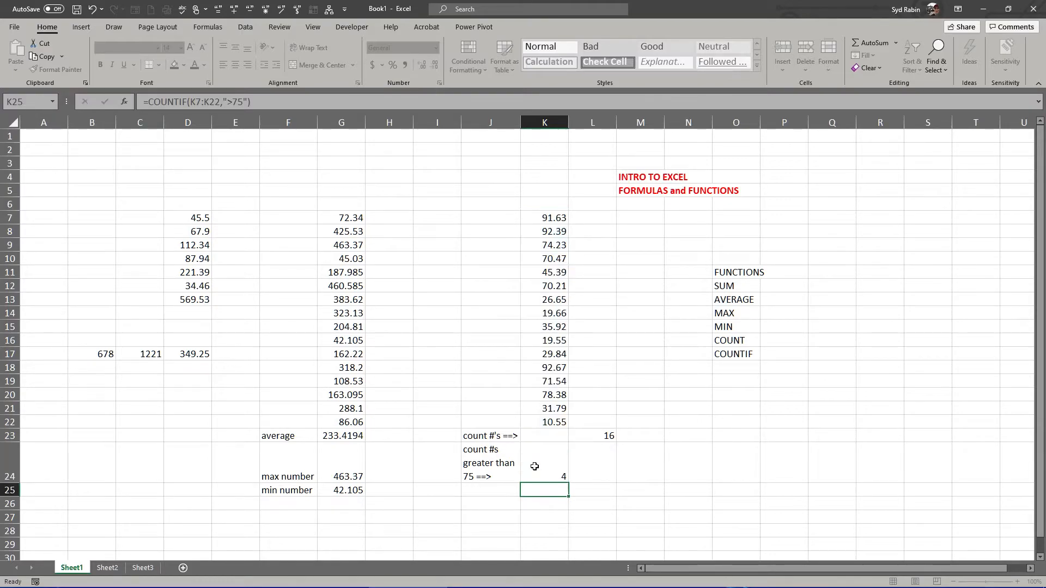
Step: Check the COUNTIF formula in K24 against the values above 75 by selecting K7, K8, K18 and K20 together
left_click(544, 479)
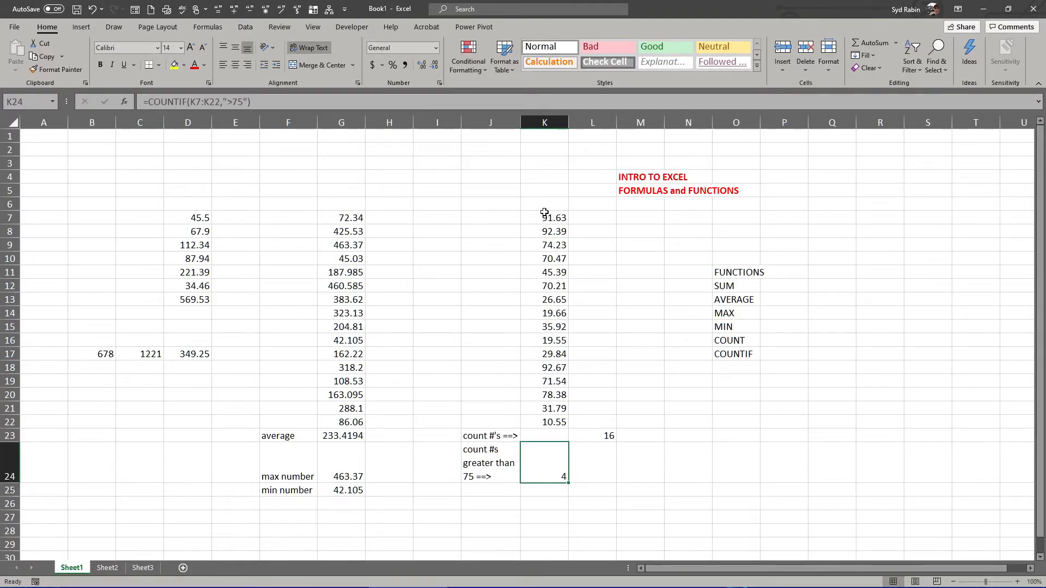
left_click(547, 369)
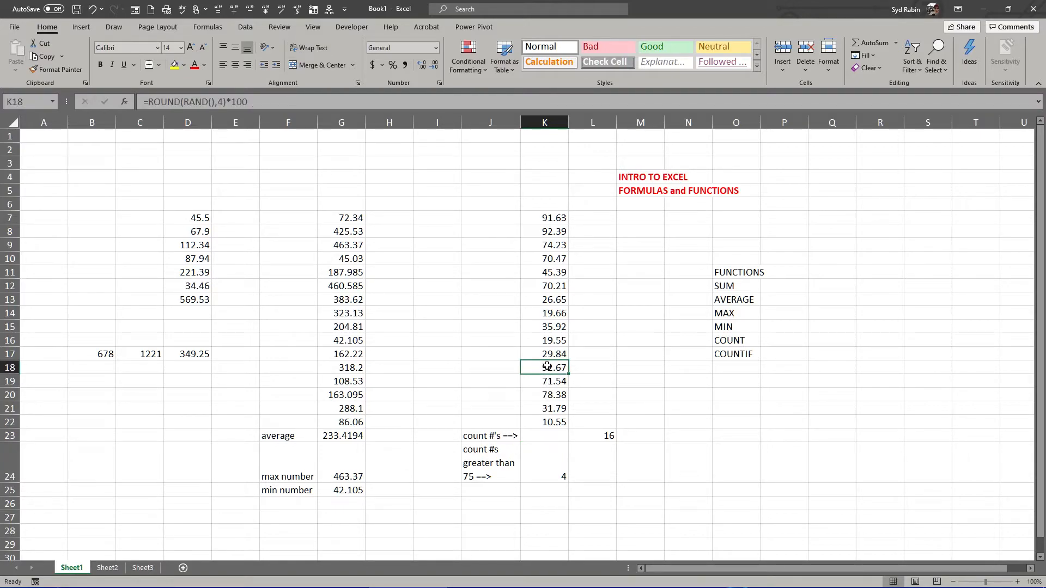
left_click(545, 230, "ctrl")
left_click(538, 216, "ctrl")
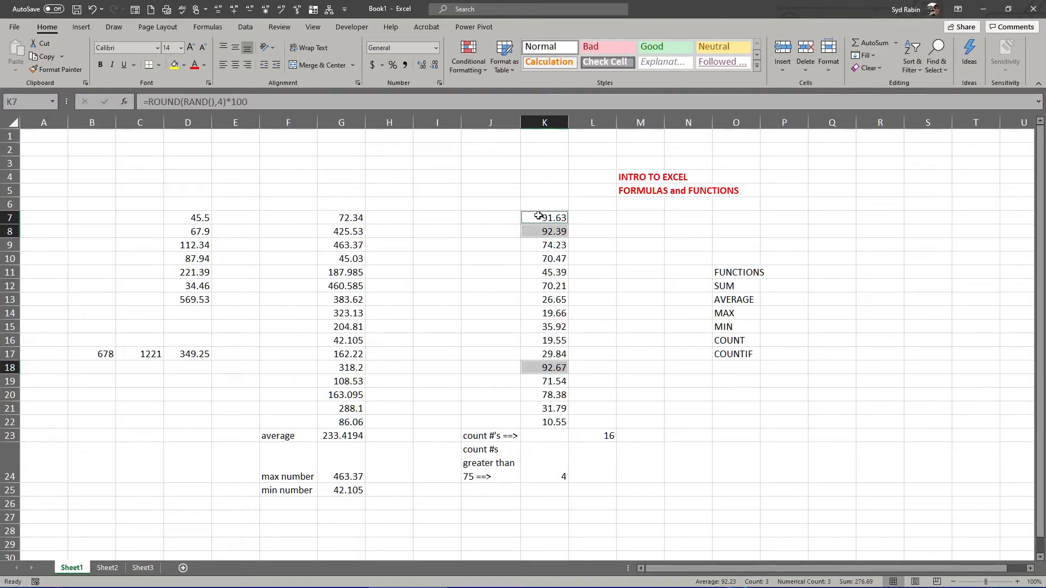
left_click(544, 395, "ctrl")
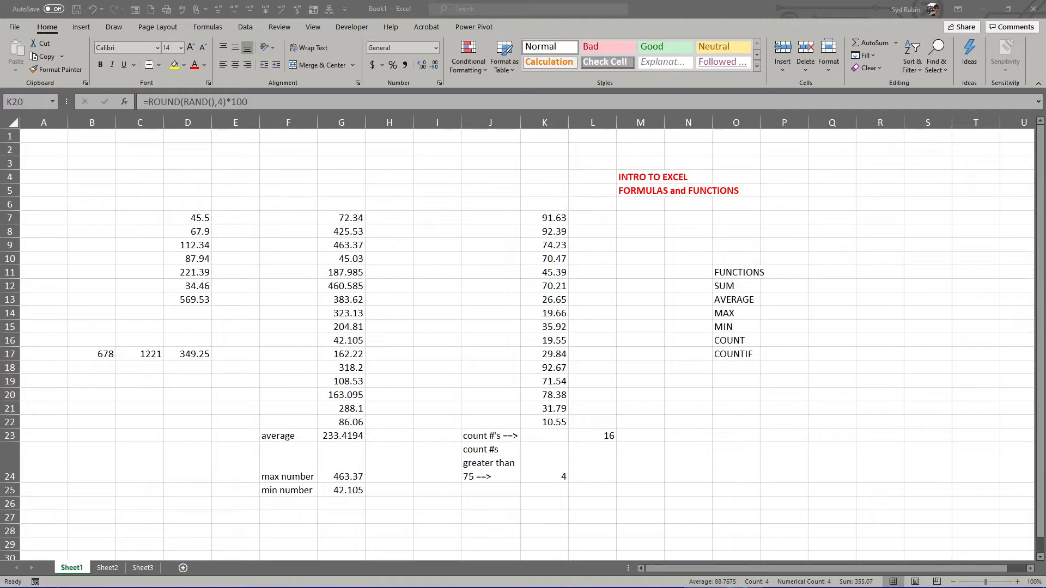
Step: Switch to the Intro to EXCEL WORKBOOK1.xlsx workbook and go through the West, East, South and North region labels
key("alt+Tab")
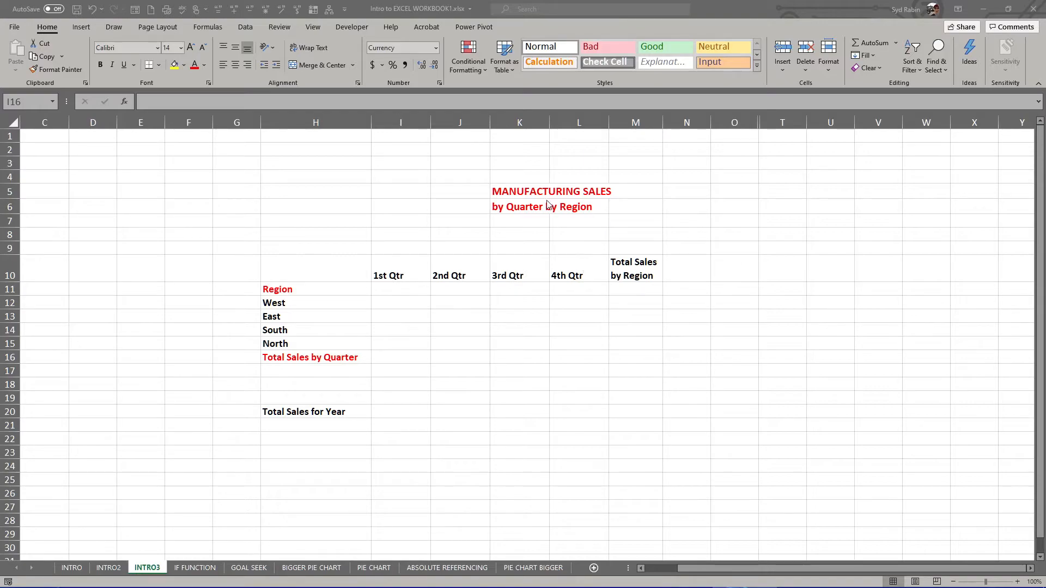
left_click(275, 303)
left_click(277, 316)
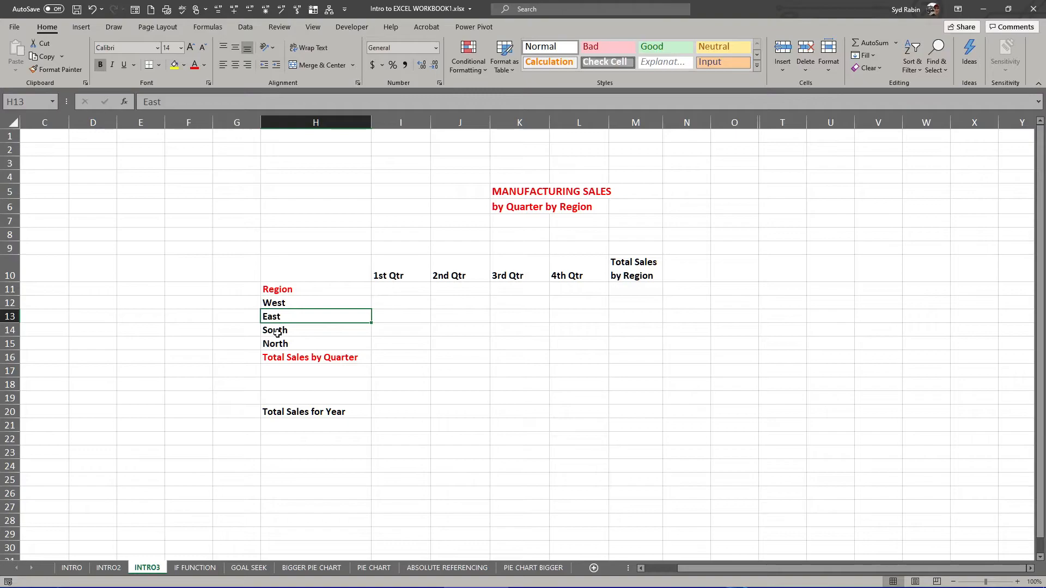
left_click(277, 330)
left_click(277, 343)
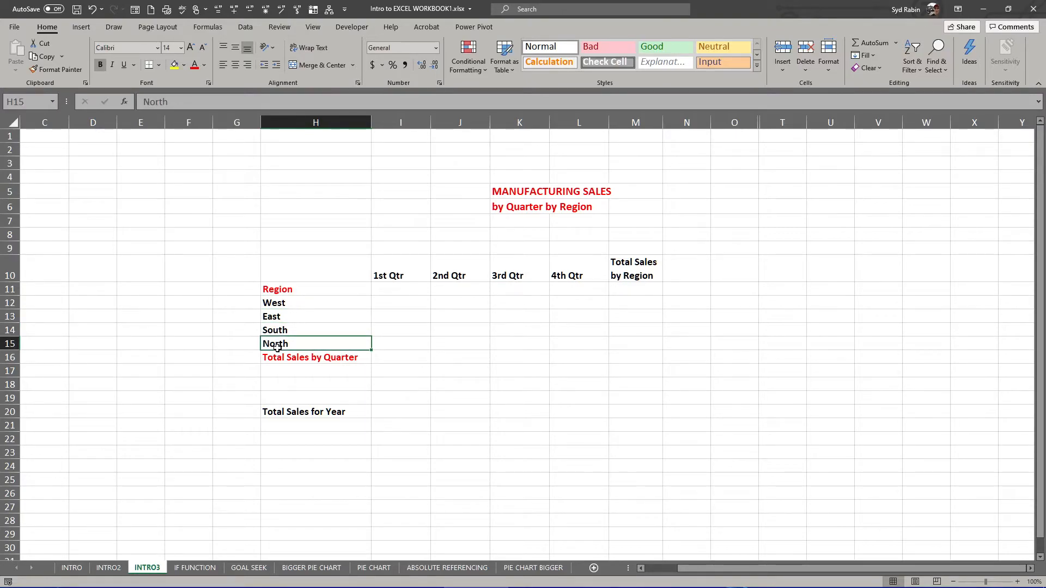
Step: Unhide the hidden columns P to S between columns O and T on the INTRO3 sheet
left_click(277, 303)
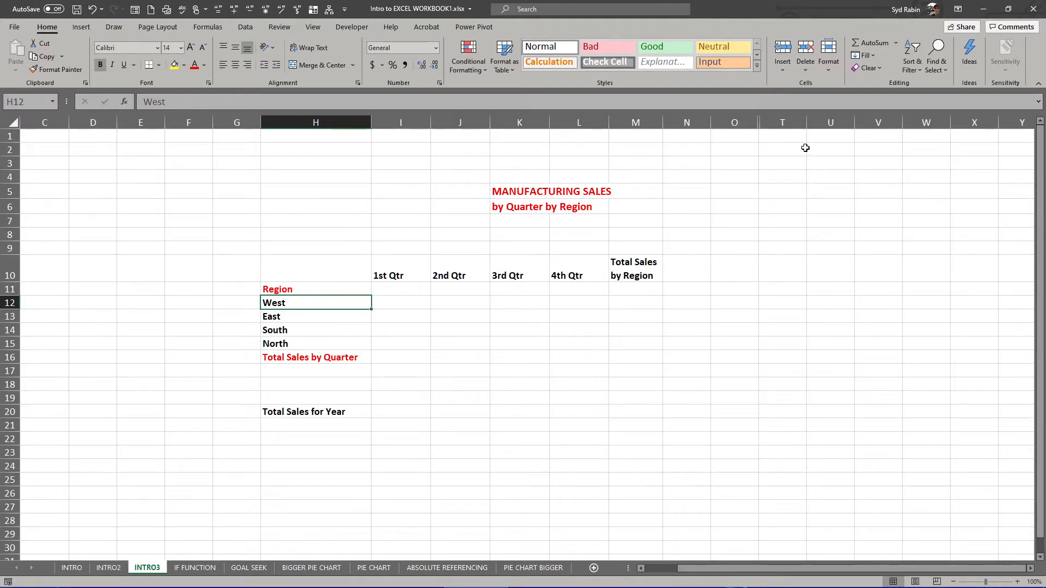
left_click(746, 119)
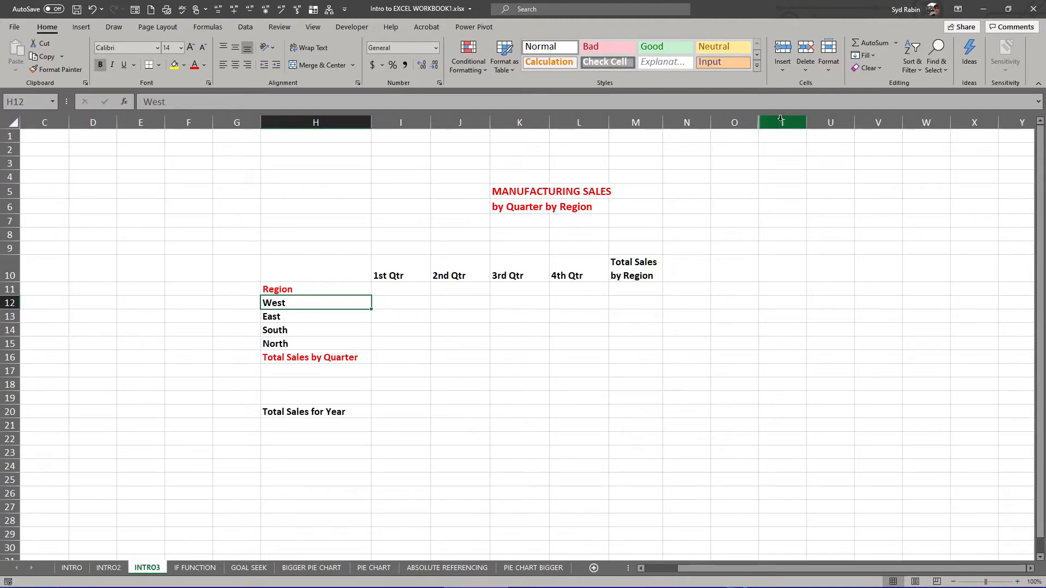
left_click(742, 122)
left_click_drag(744, 123, 773, 120)
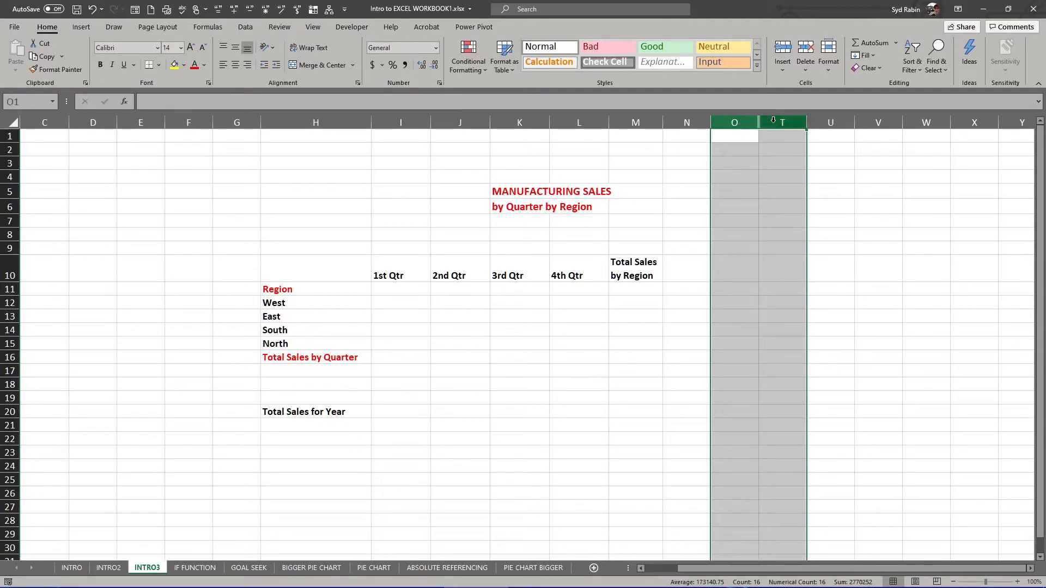
right_click(772, 120)
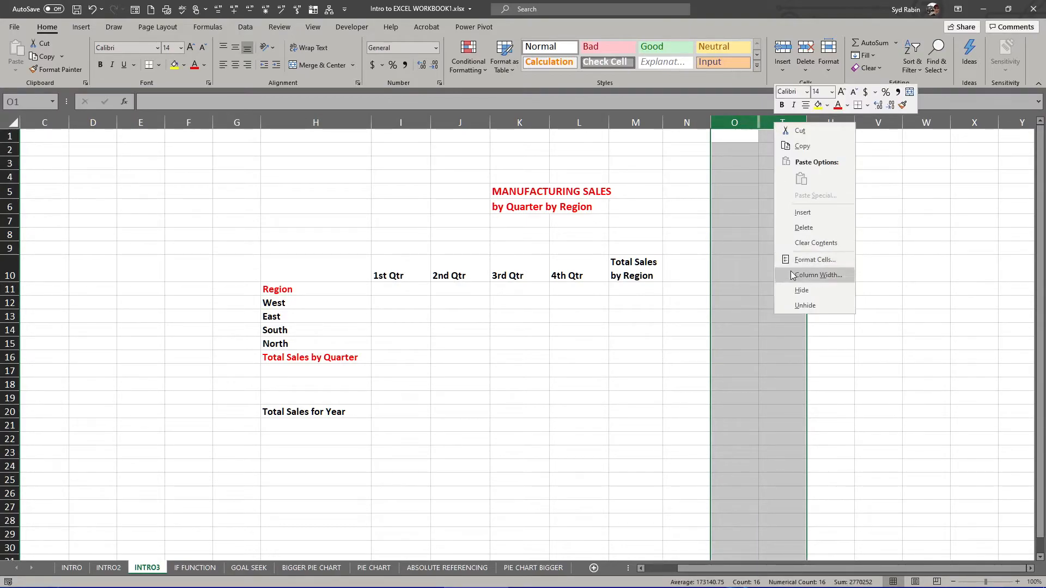
left_click(791, 309)
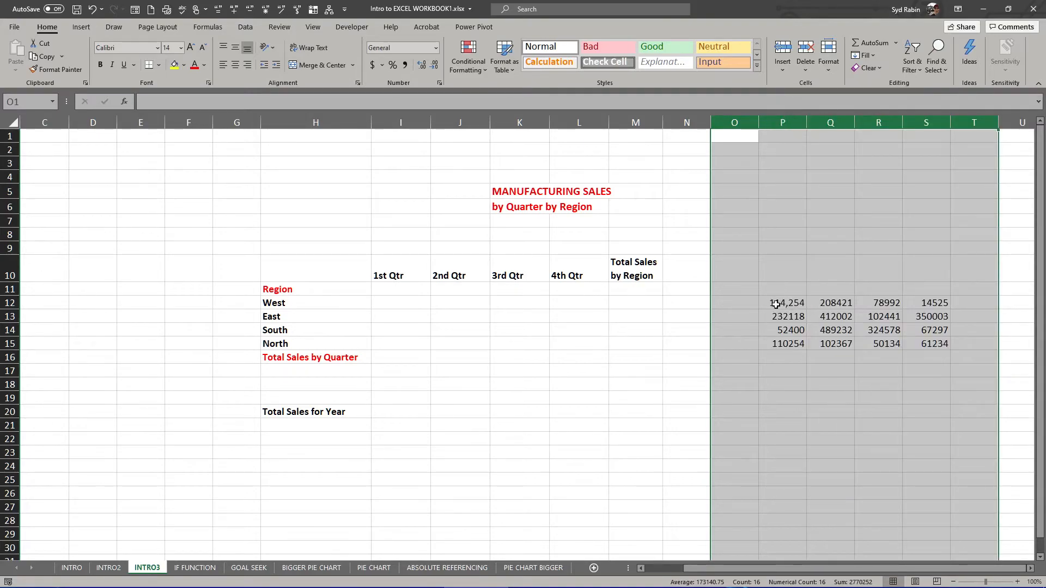
Step: Copy the sales figures in P12:S15 into the quarter-by-region table starting at I12
left_click(776, 304)
left_click_drag(776, 304, 924, 340)
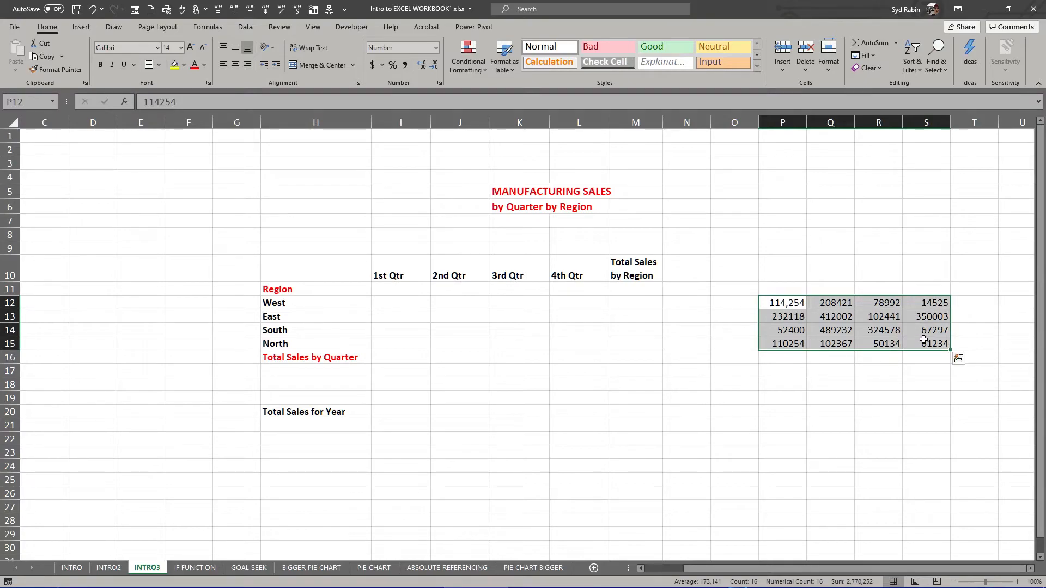
key("ctrl+c")
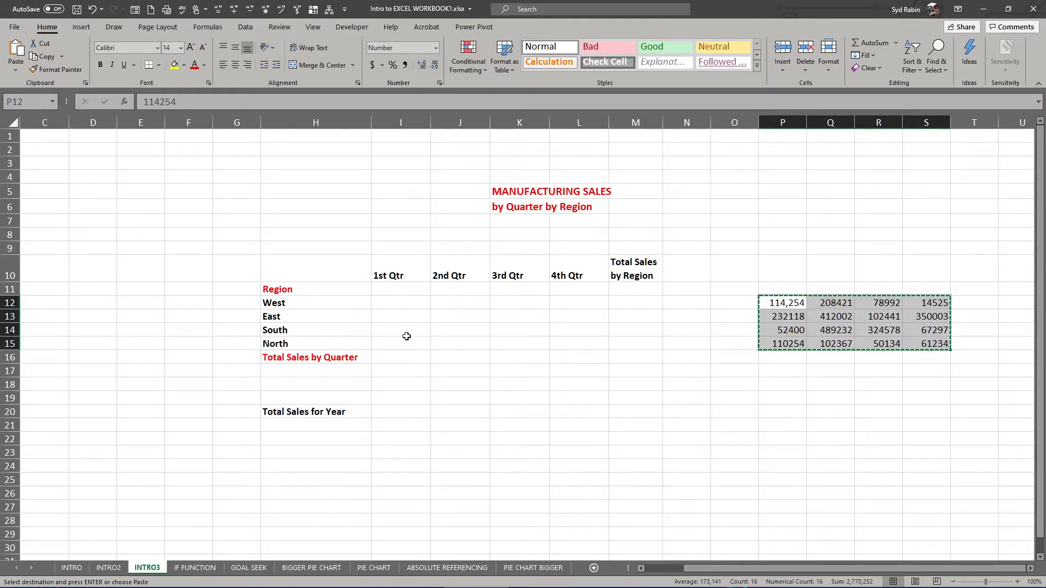
left_click(397, 303)
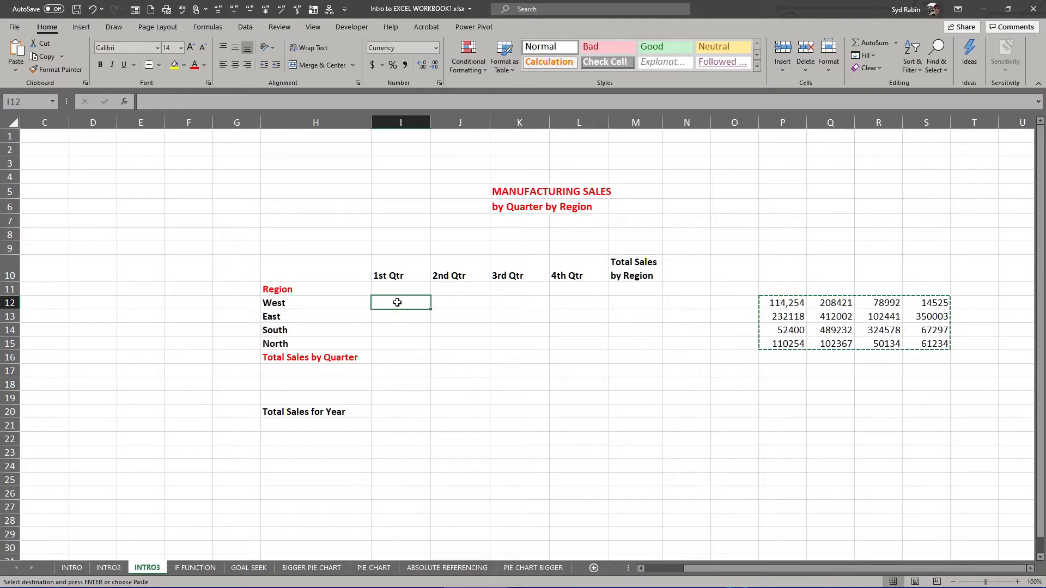
key("ctrl+v")
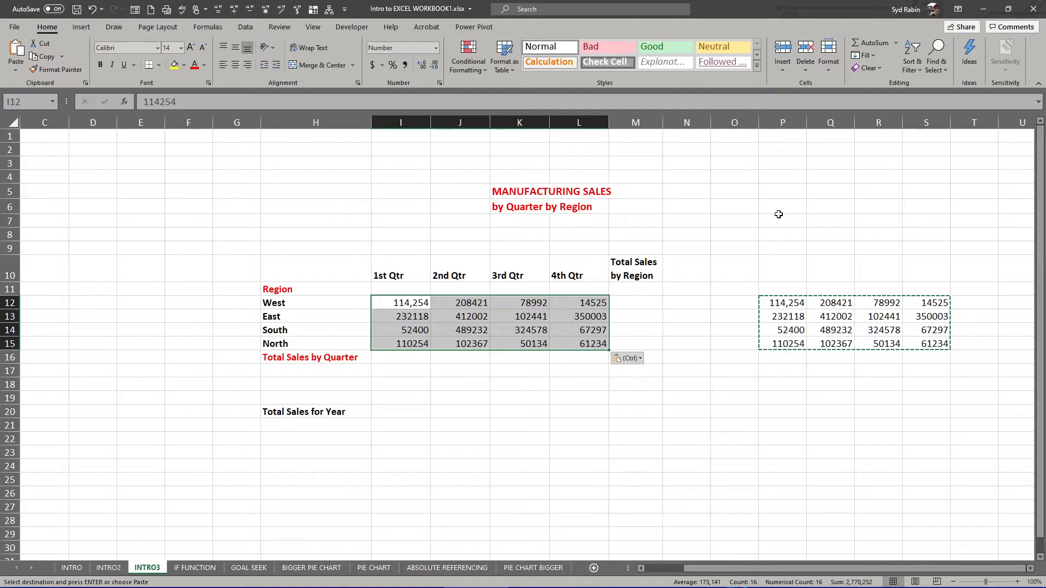
Step: Hide columns P to S, which hold the source sales figures
left_click_drag(782, 122, 918, 122)
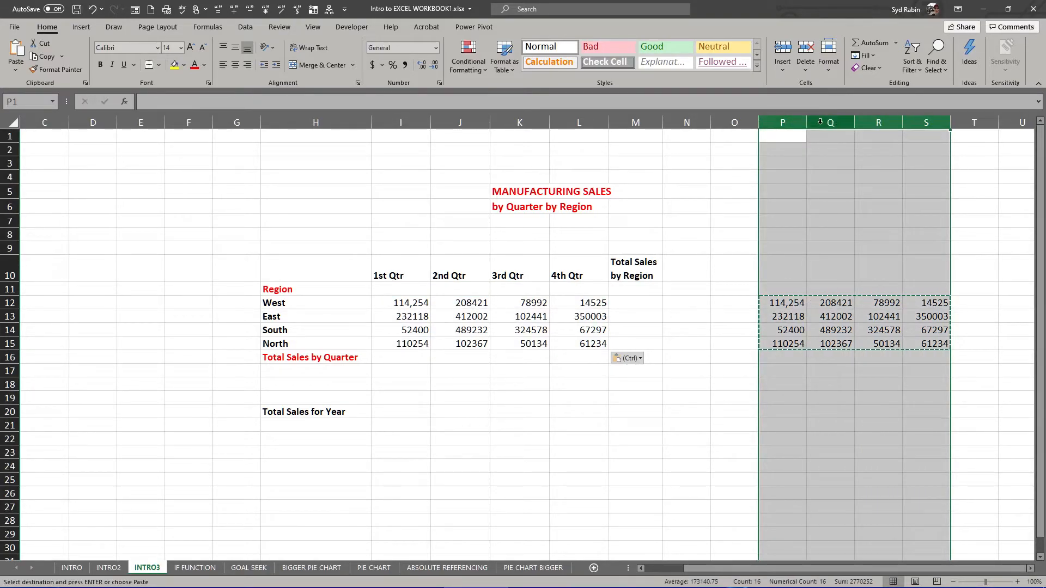
right_click(802, 126)
left_click(827, 293)
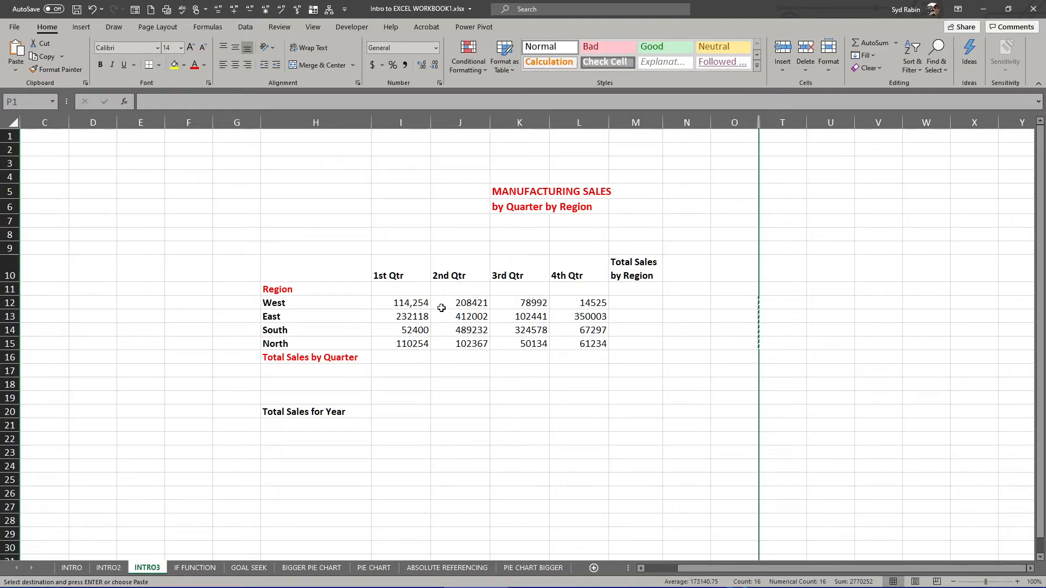
Step: Format the sales figures in I12:L15 as Currency with no decimal places
left_click_drag(406, 301, 584, 341)
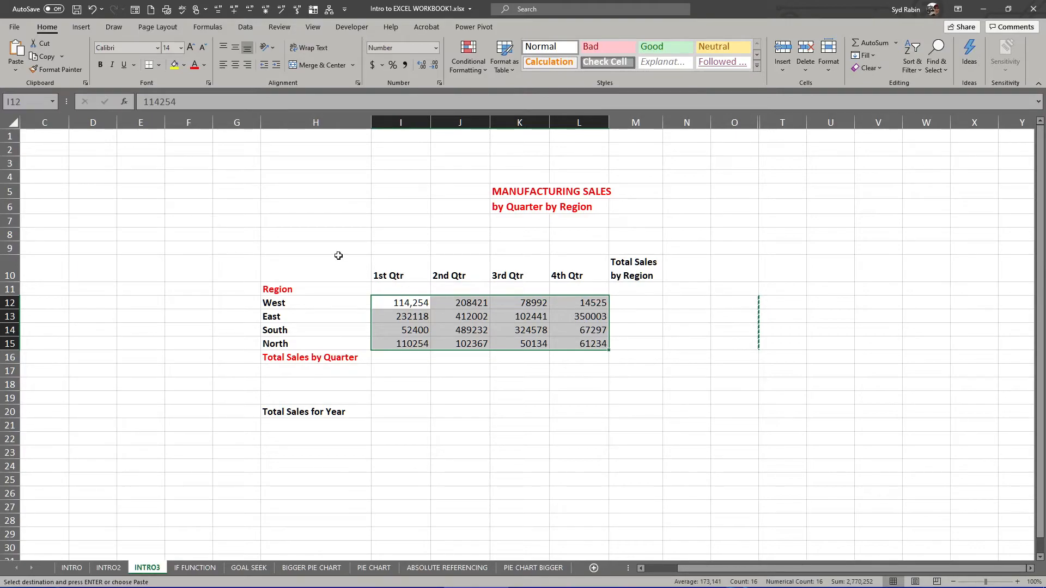
left_click(436, 49)
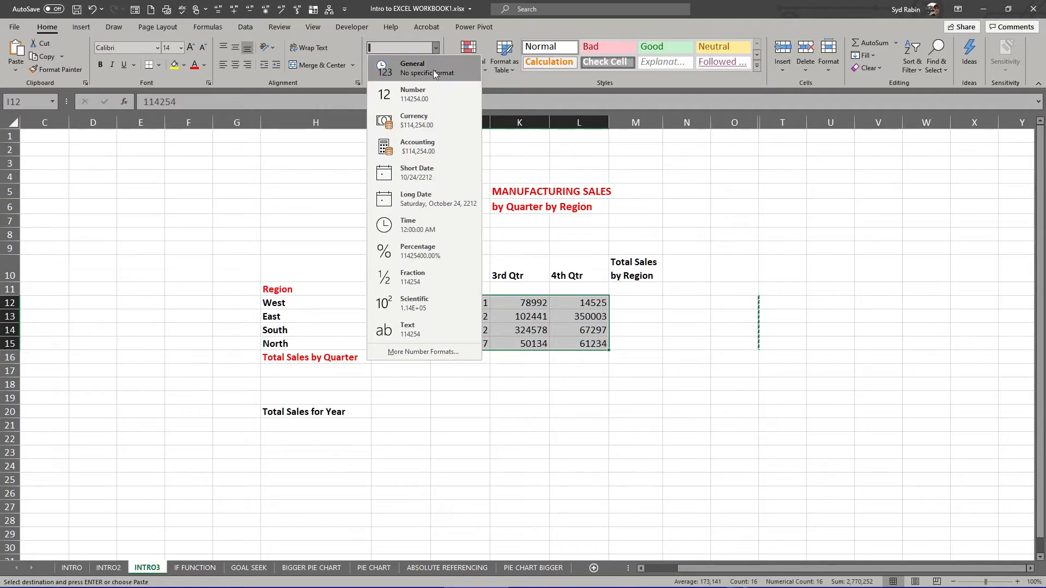
left_click(406, 123)
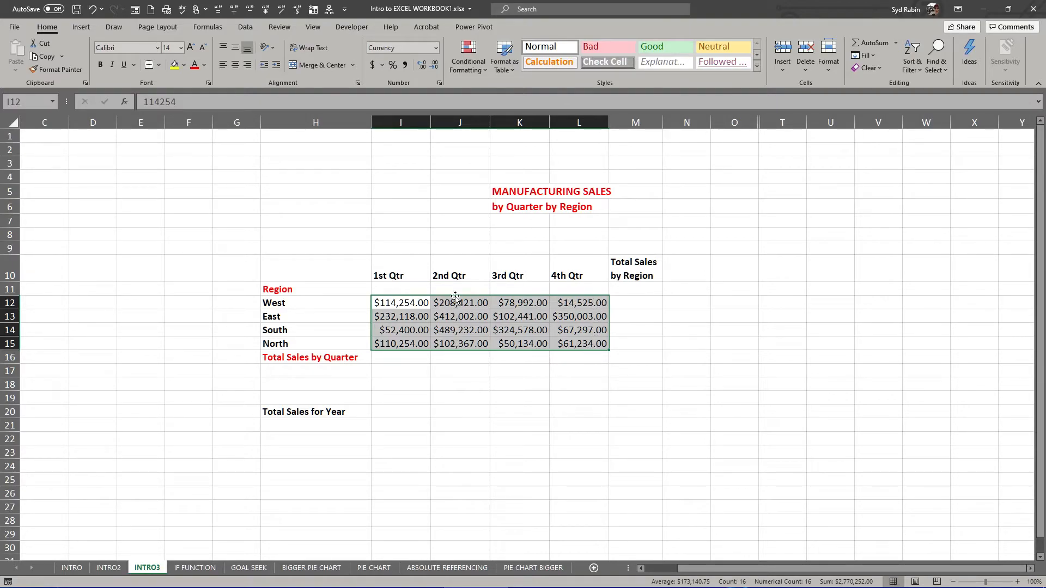
left_click(434, 66)
left_click(434, 67)
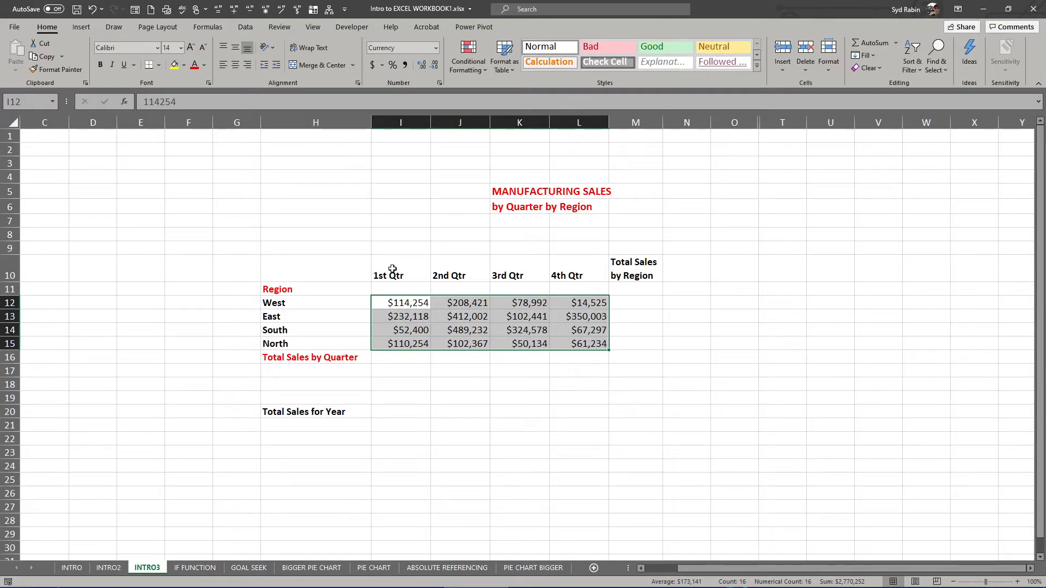
Step: Center the column headings in I10:M10 and give them a light blue fill
left_click_drag(392, 271, 623, 267)
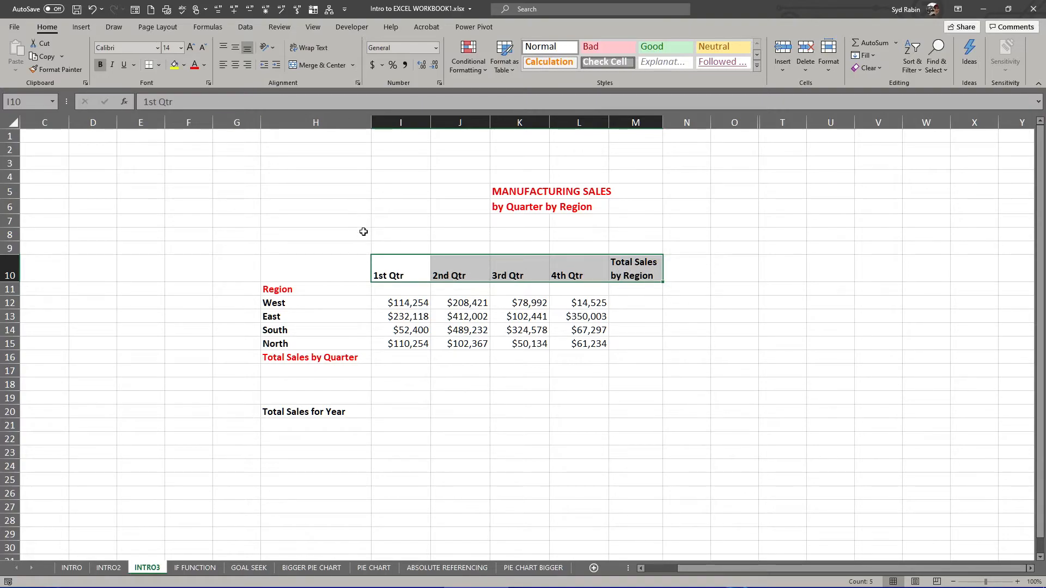
left_click(236, 65)
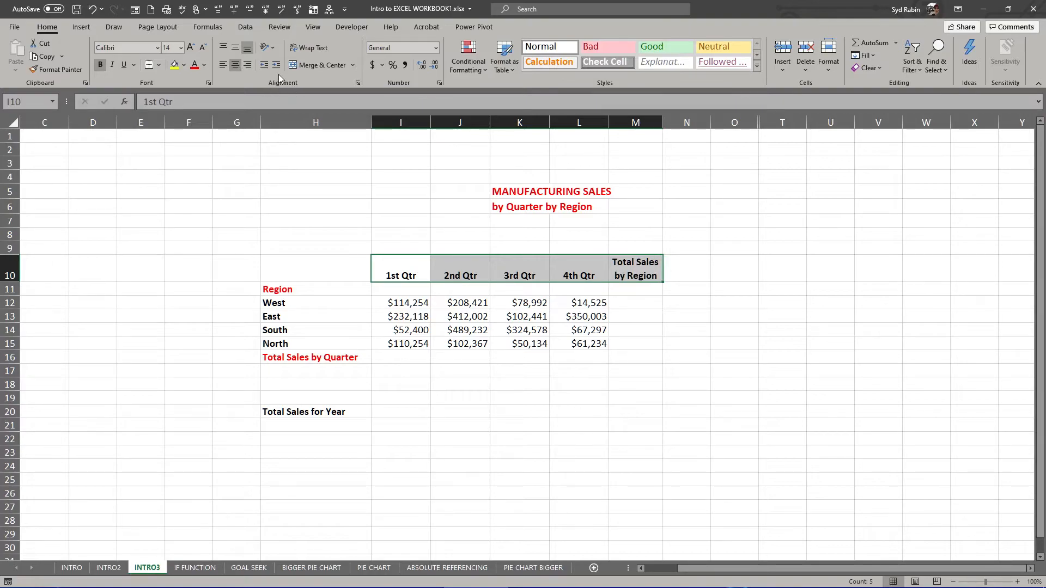
left_click(184, 65)
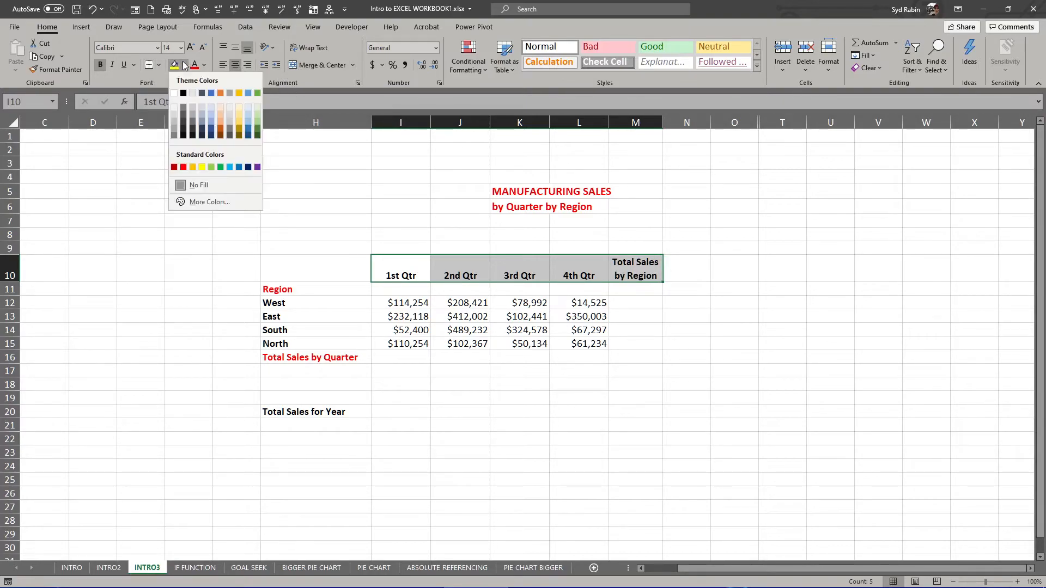
left_click(212, 119)
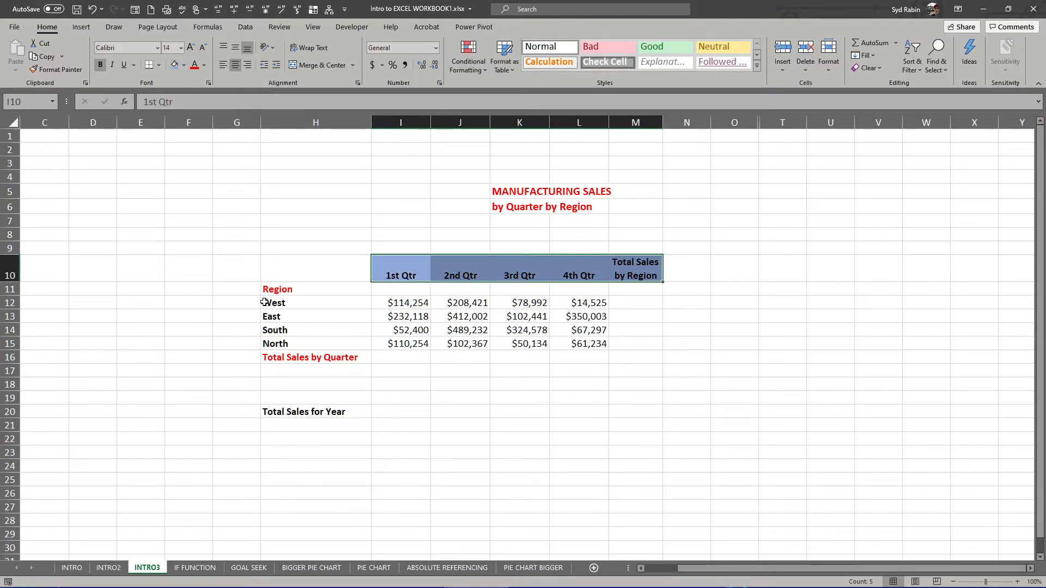
Step: Center the region names in H12:H15 and apply the same light blue fill as the column headings
left_click_drag(269, 303, 276, 343)
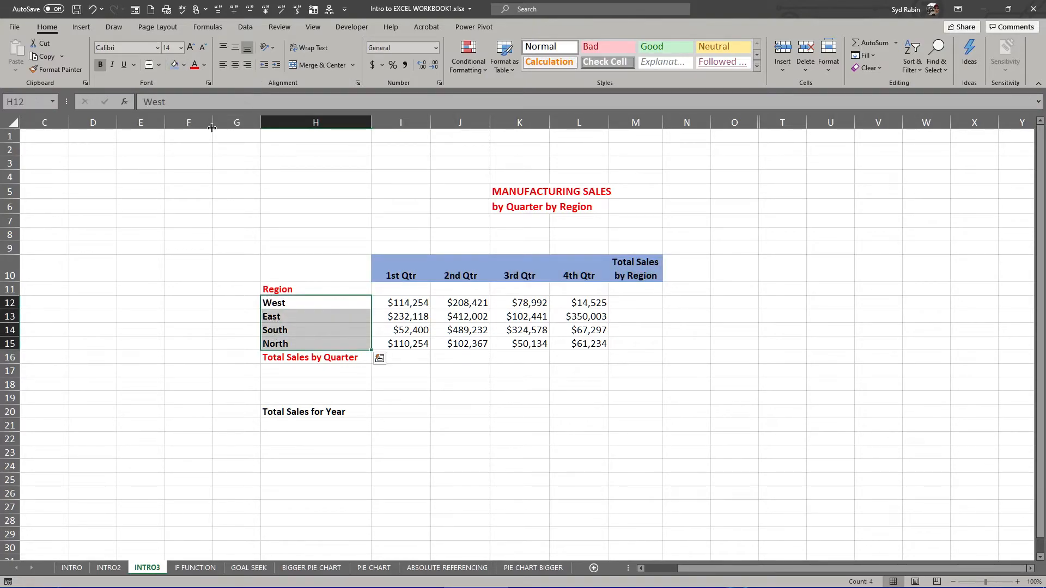
left_click(235, 65)
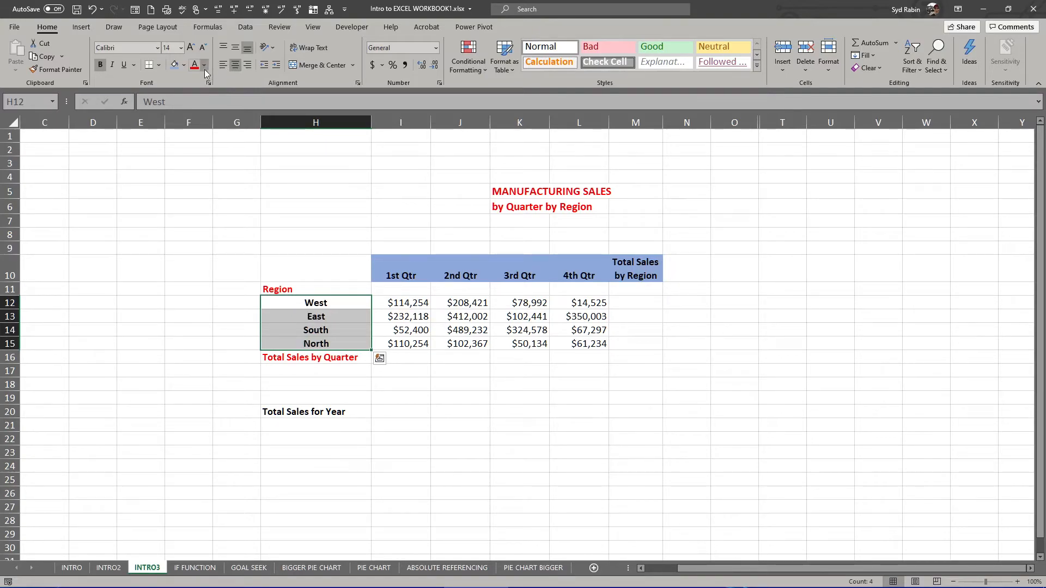
left_click(177, 64)
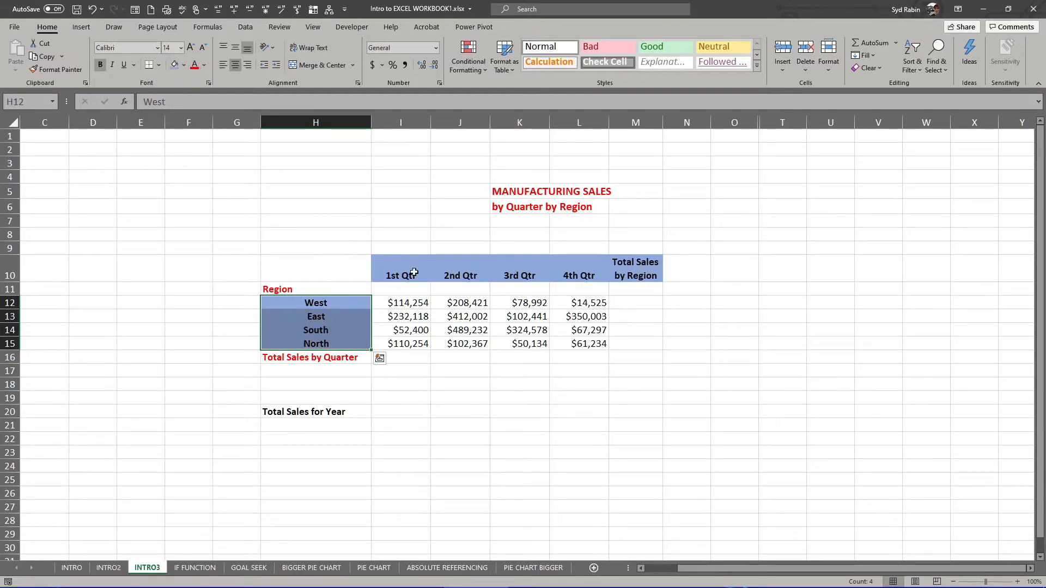
left_click(431, 224)
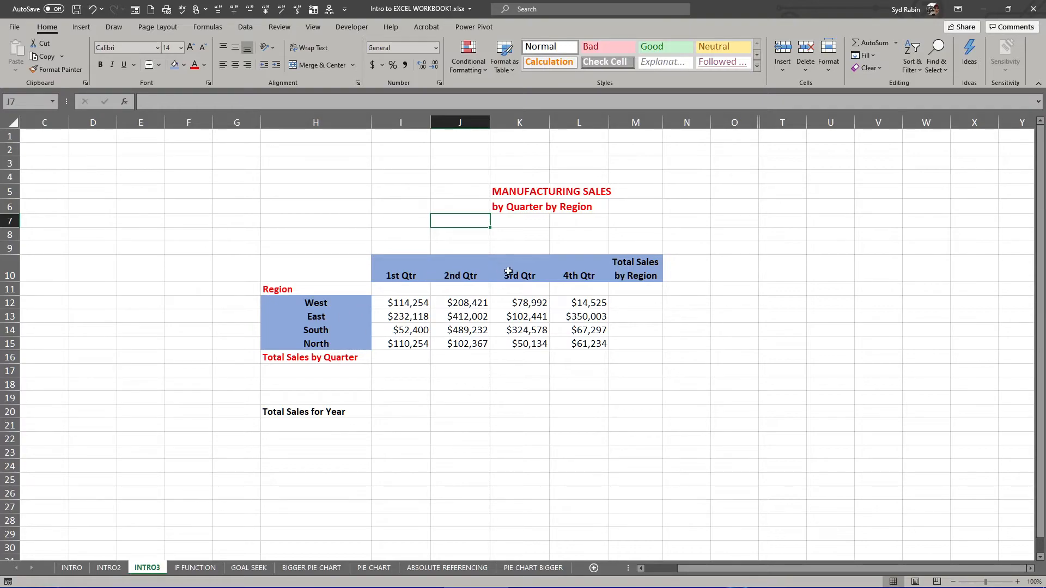
Step: Look over the West region's four quarterly figures in I12:L12 and select its total cell M12
left_click(323, 304)
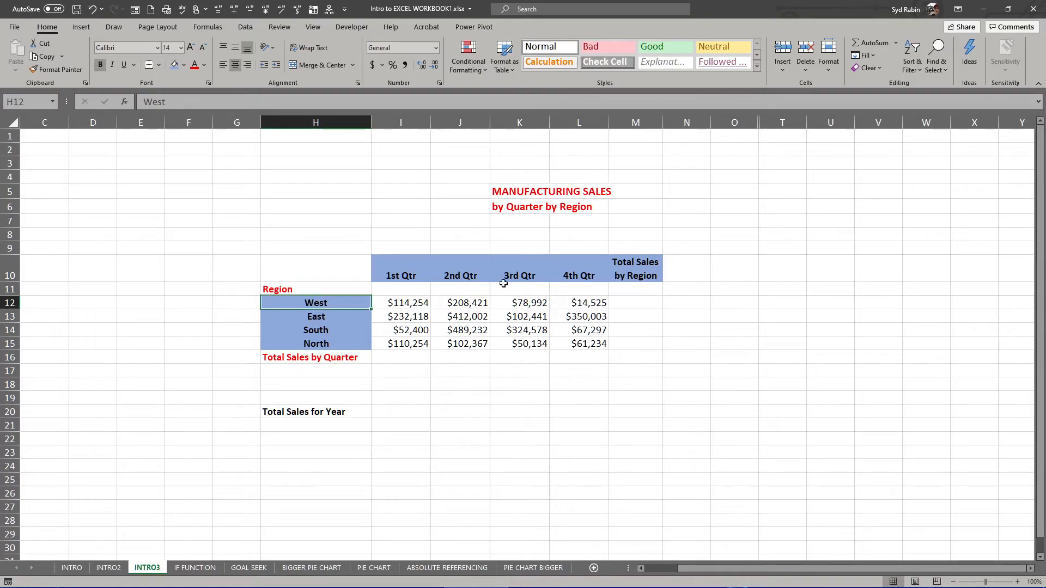
left_click_drag(408, 303, 568, 307)
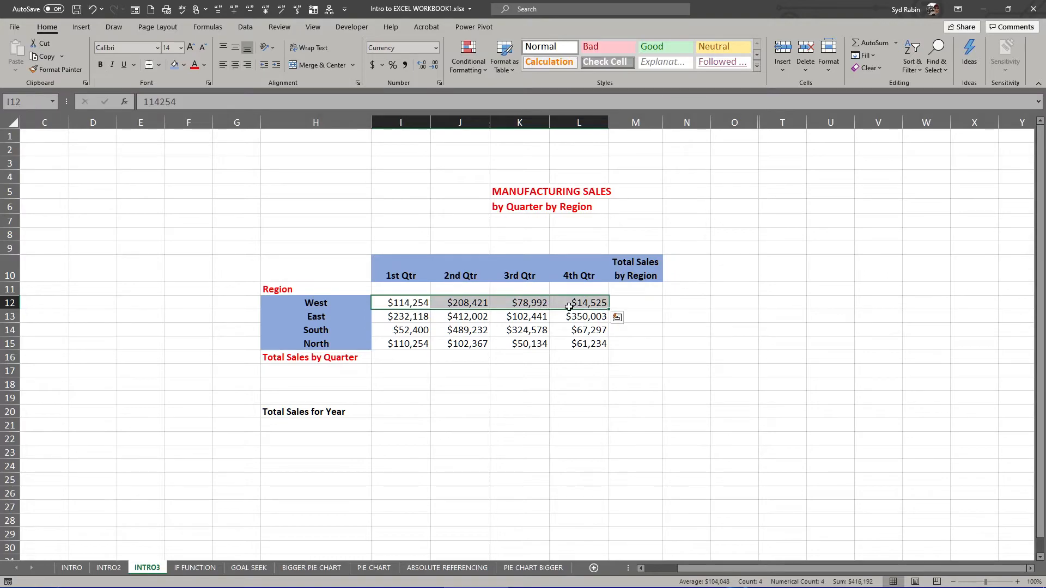
left_click(642, 303)
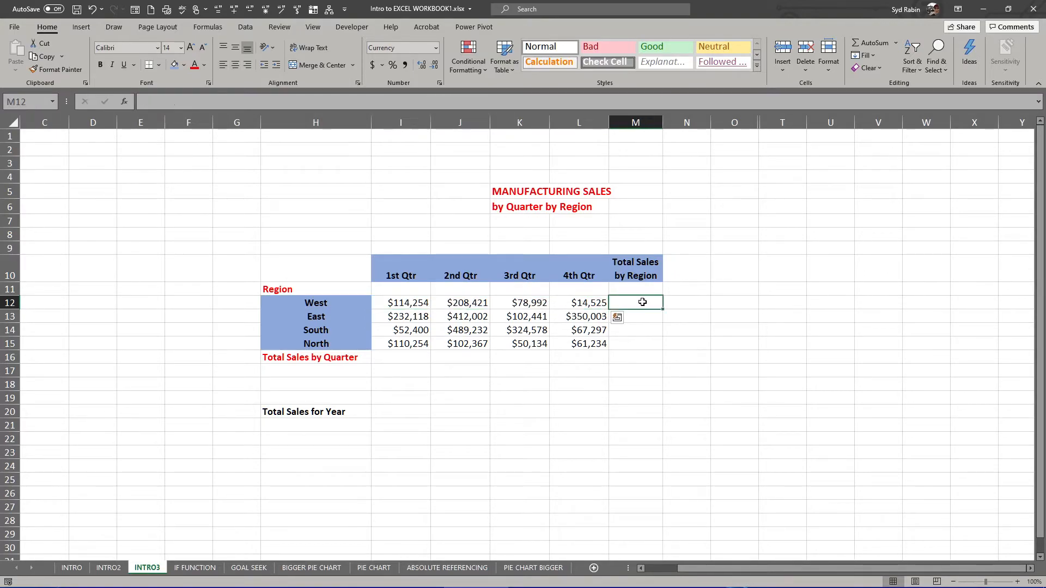
type("=")
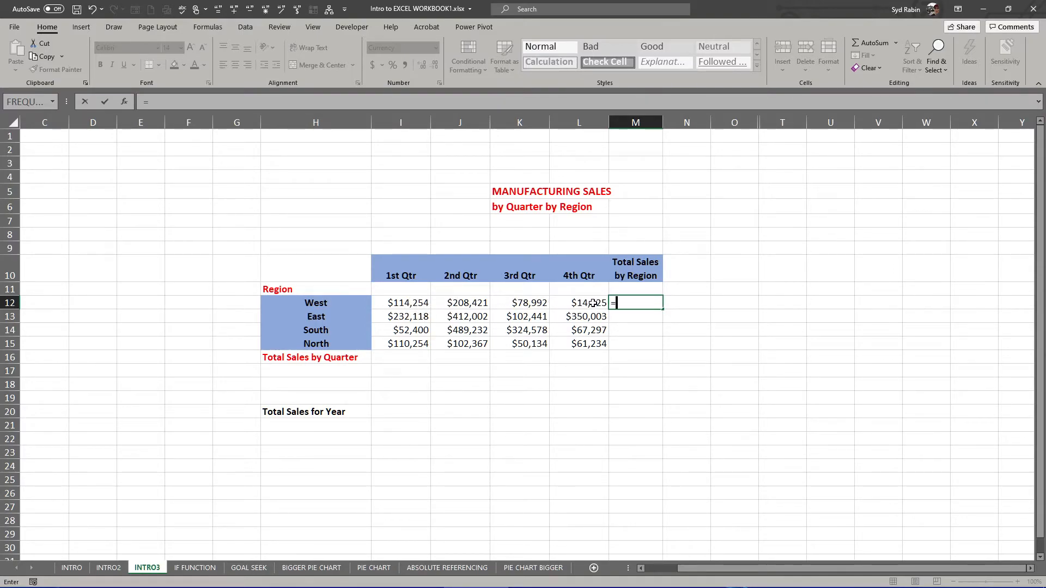
left_click(875, 42)
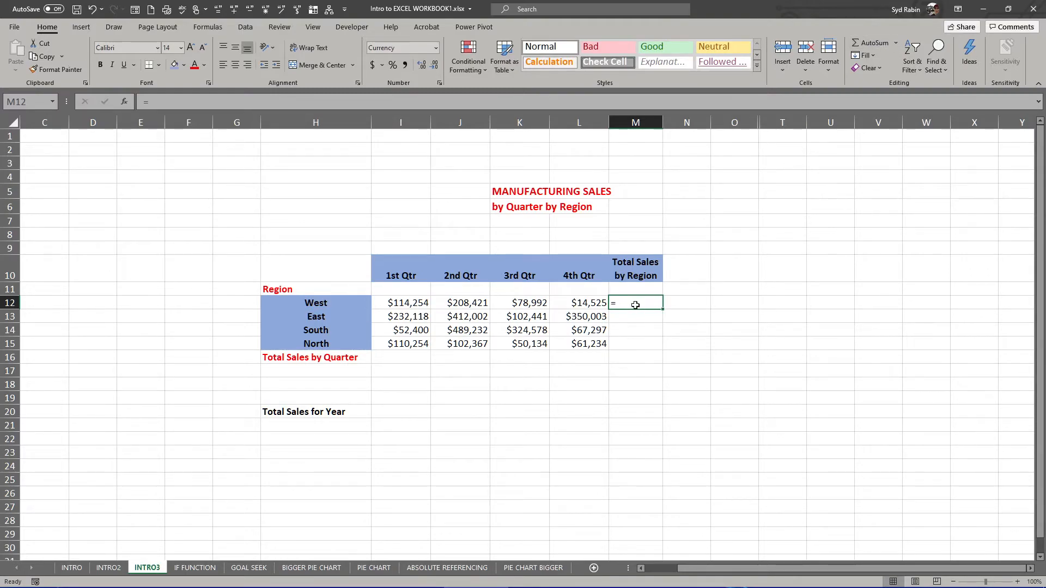
key("BackSpace")
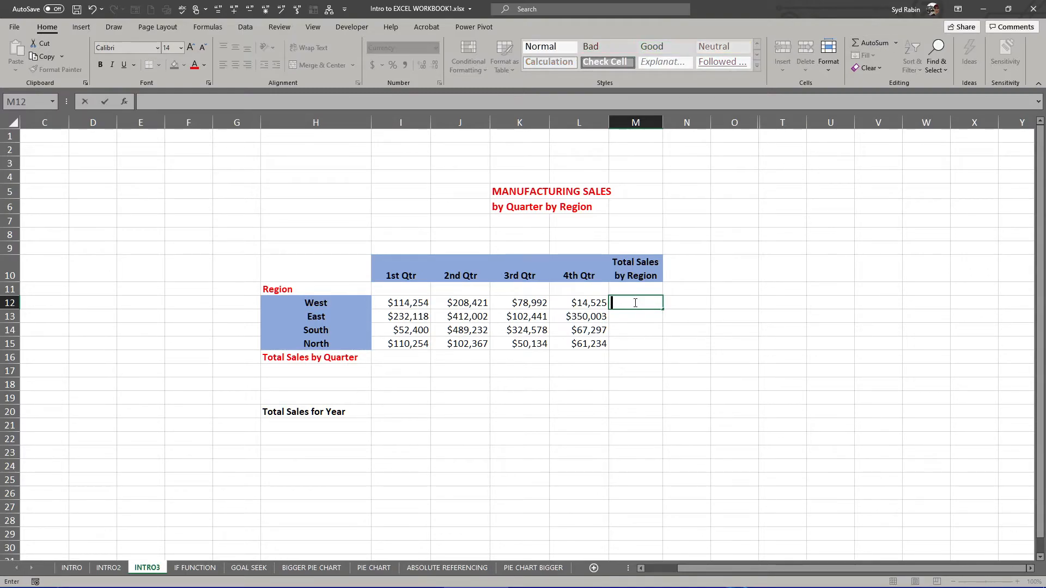
Step: Total the West region's sales in M12 with AutoSum over I12:L12
left_click(868, 41)
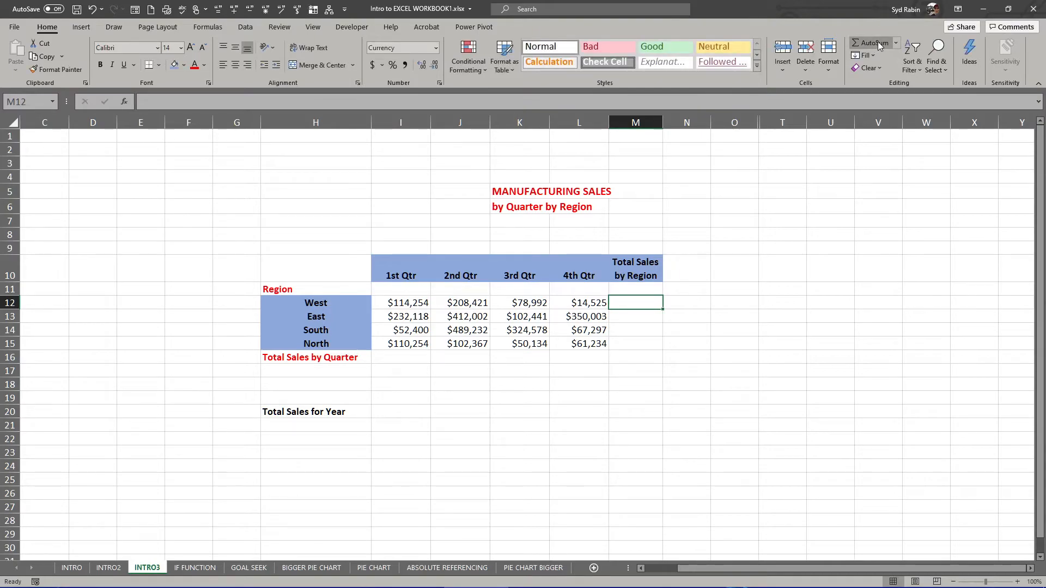
left_click(877, 42)
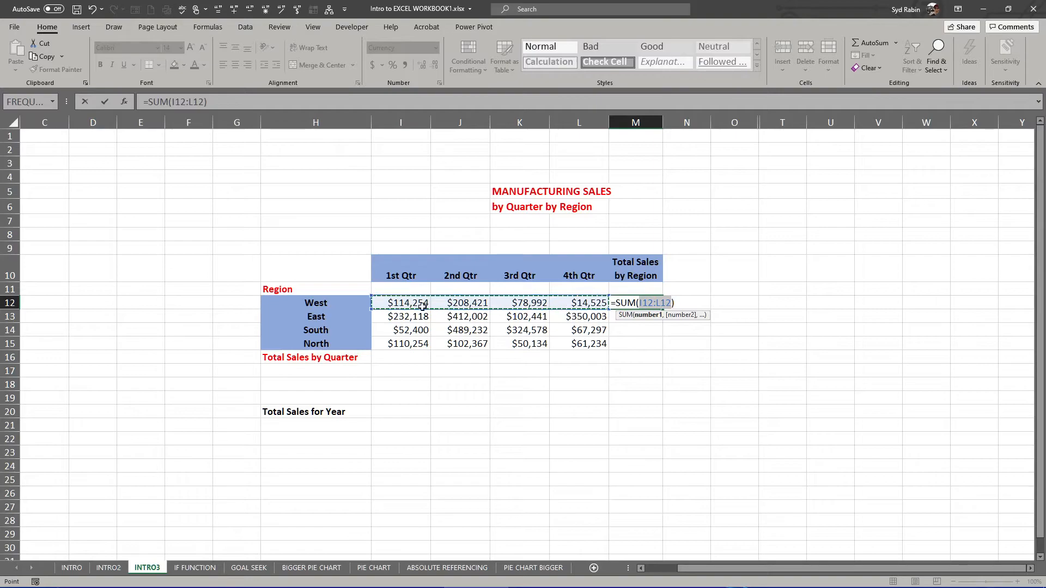
key("Return")
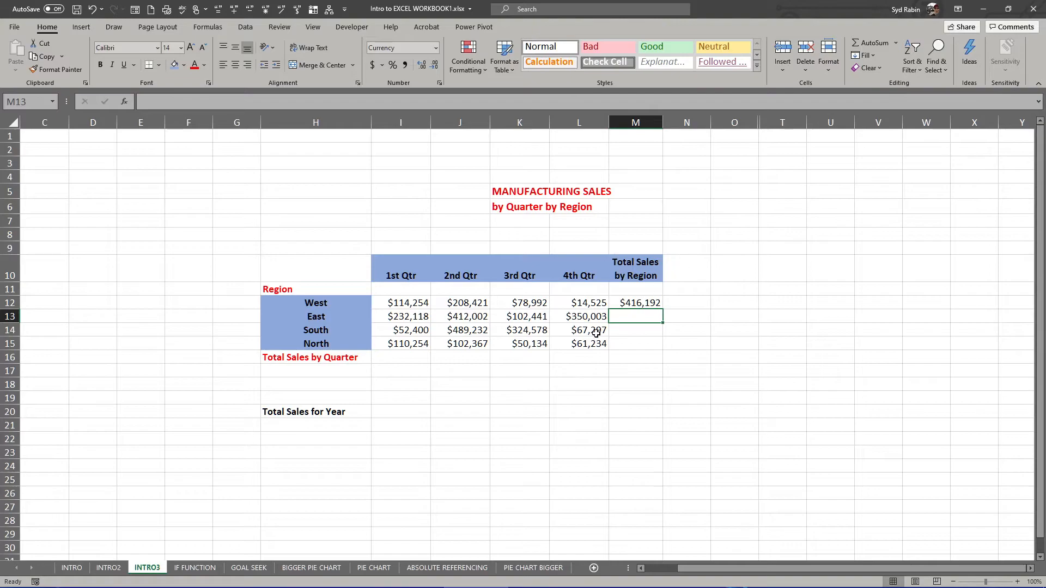
Step: Go through the regional total cells M12 to M15 and review the West total's formula against its row
left_click(625, 303)
left_click(623, 321)
left_click(622, 333)
left_click(624, 344)
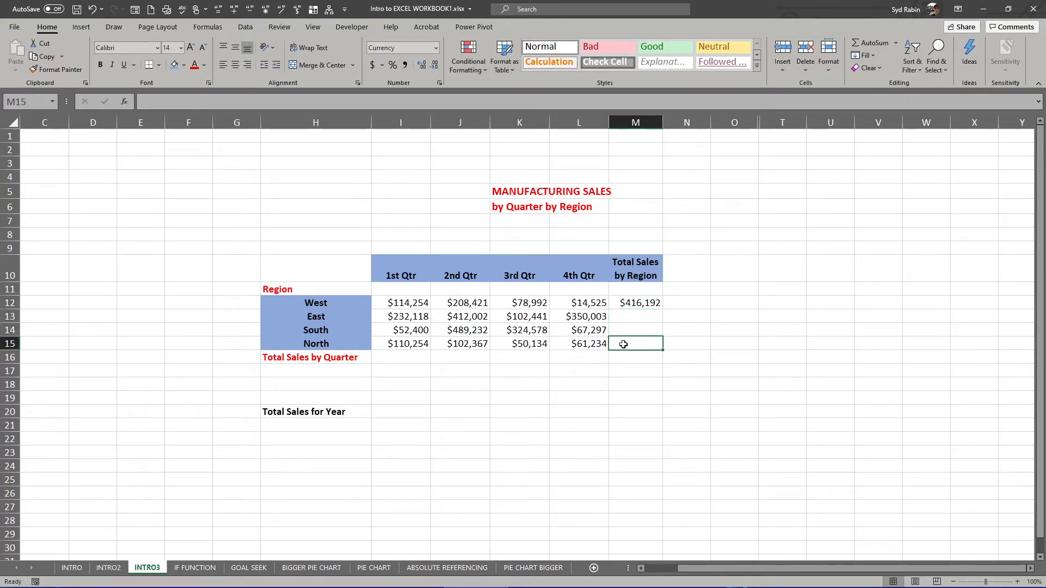
left_click(625, 303)
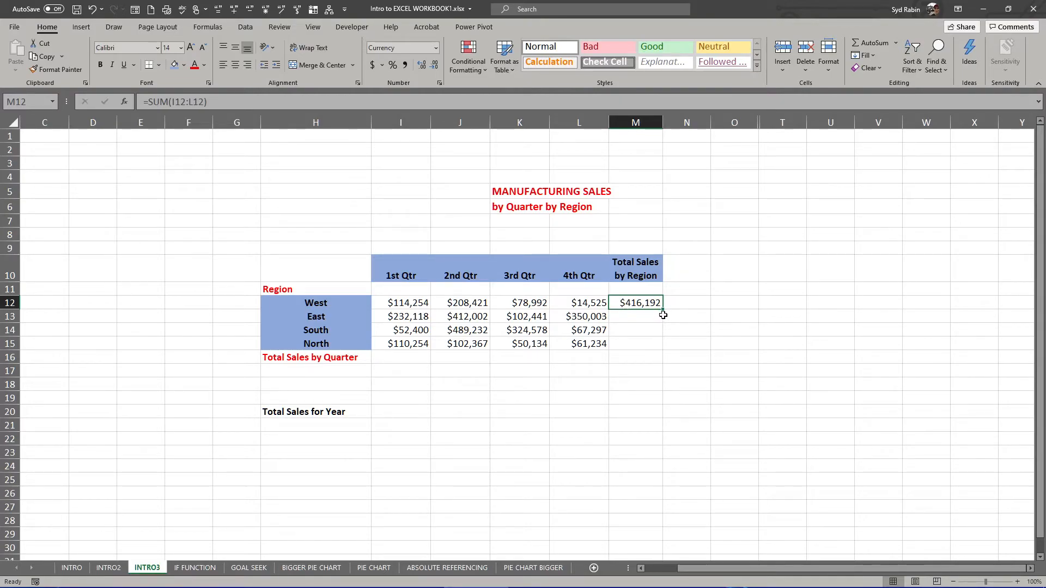
left_click(594, 307)
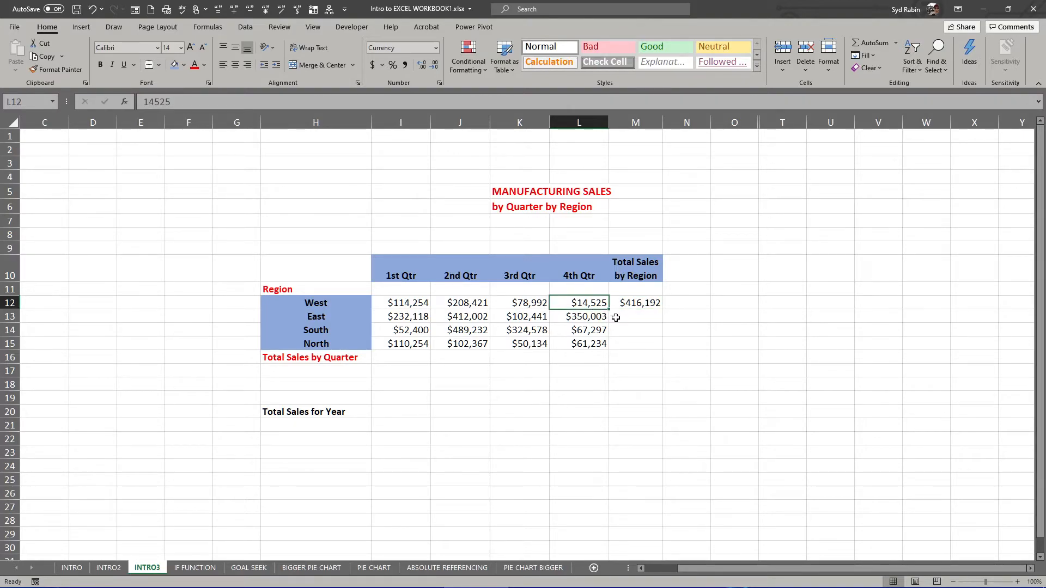
Step: Fill the West region's total formula in M12 down through M15 for the other regions
left_click(647, 303)
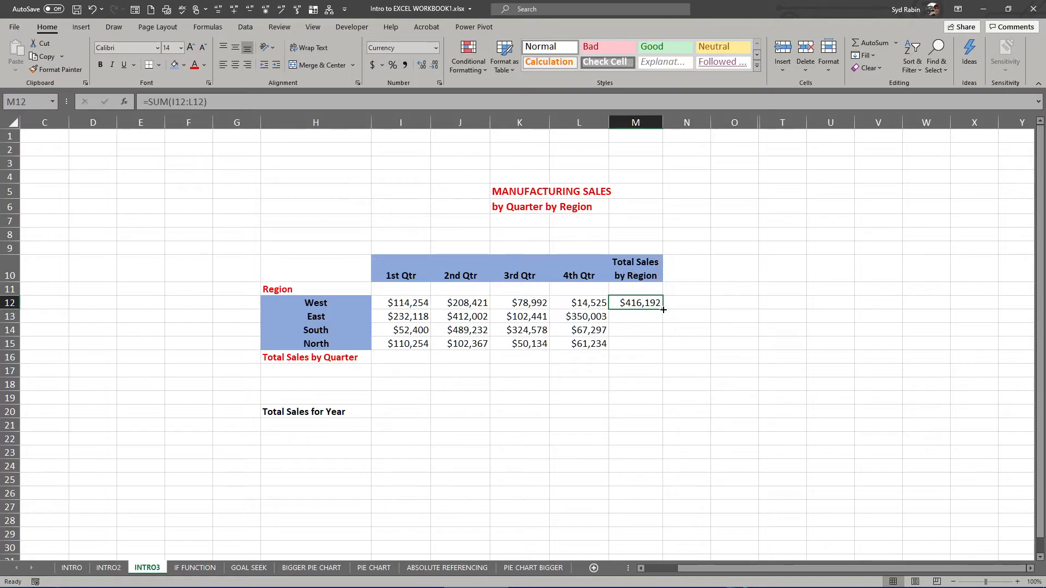
left_click_drag(663, 309, 664, 350)
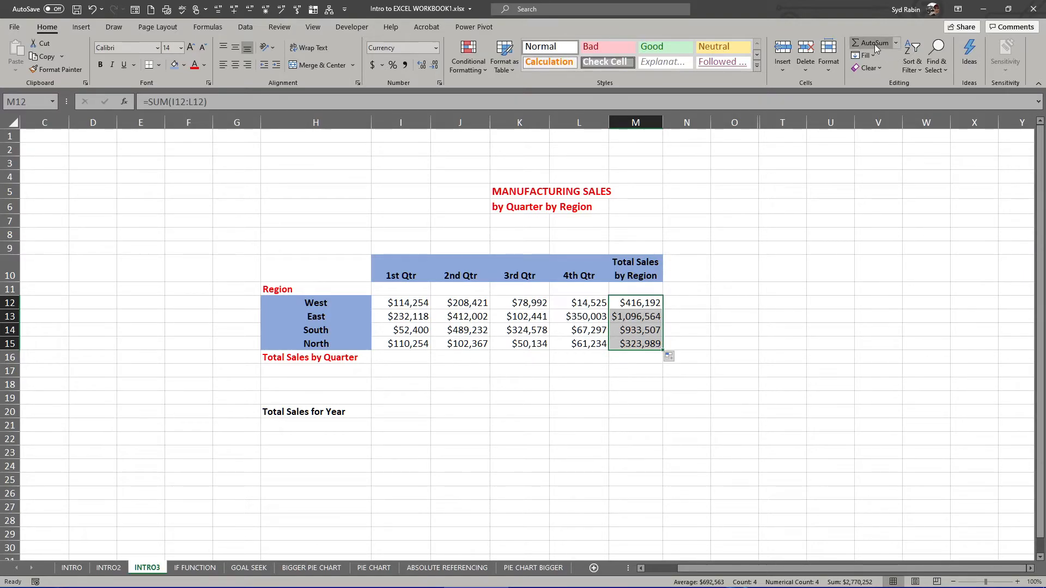
Step: Review the formulas of the regional totals in M12 to M15, checking that each one sums its own row
left_click(628, 318)
left_click(629, 305)
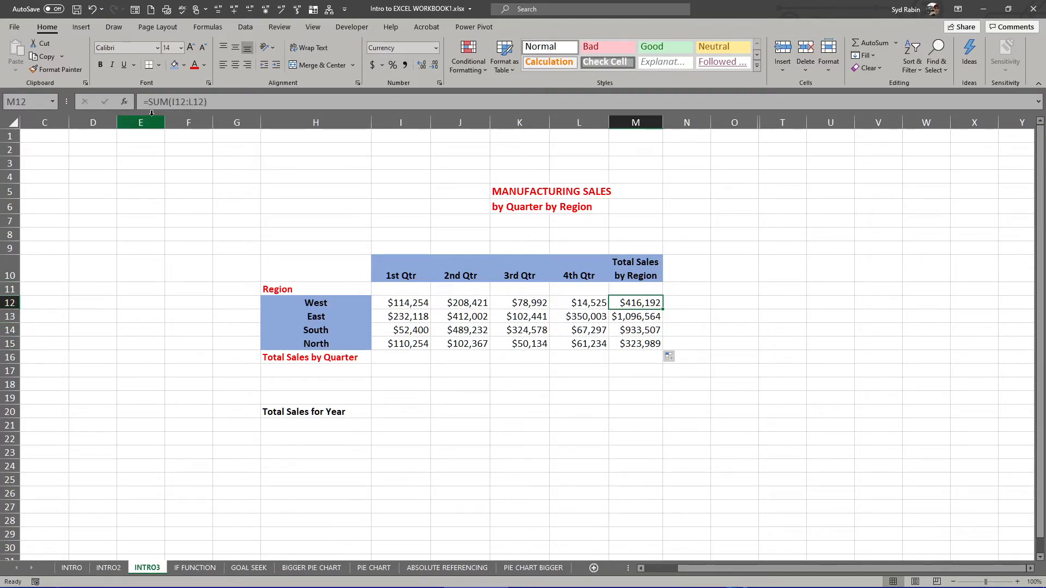
left_click(640, 317)
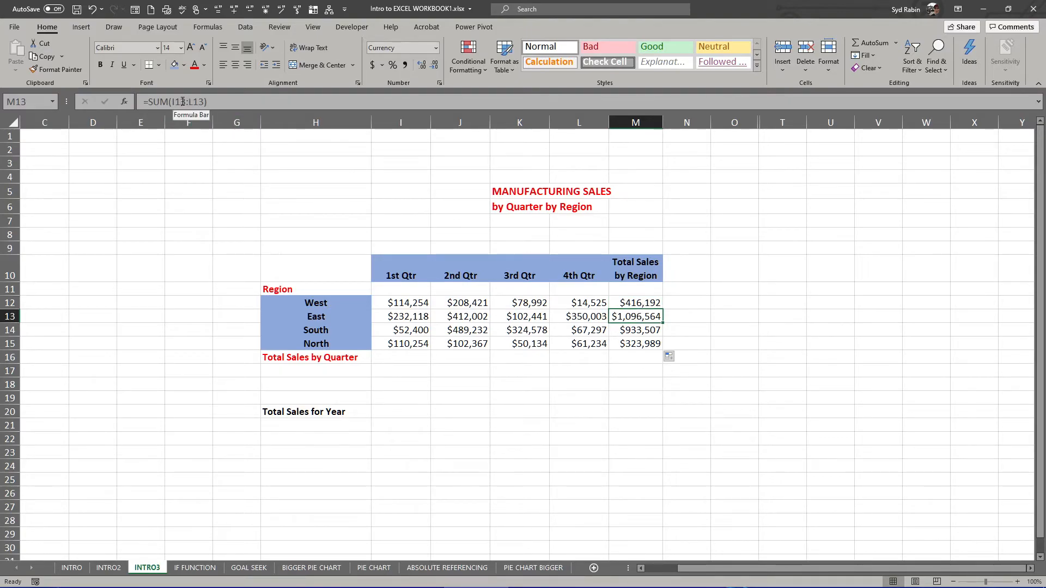
left_click(624, 330)
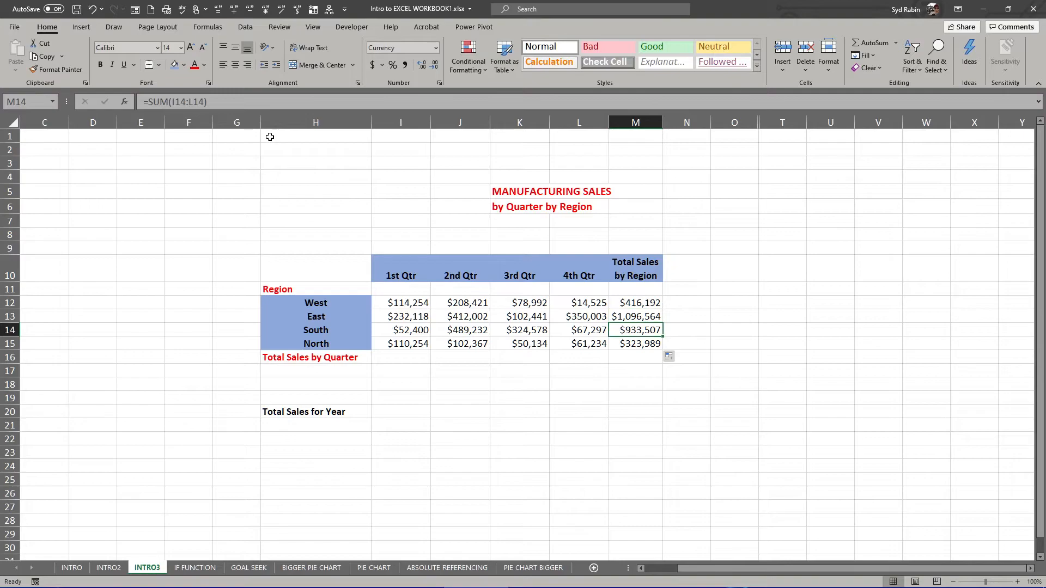
left_click(621, 344)
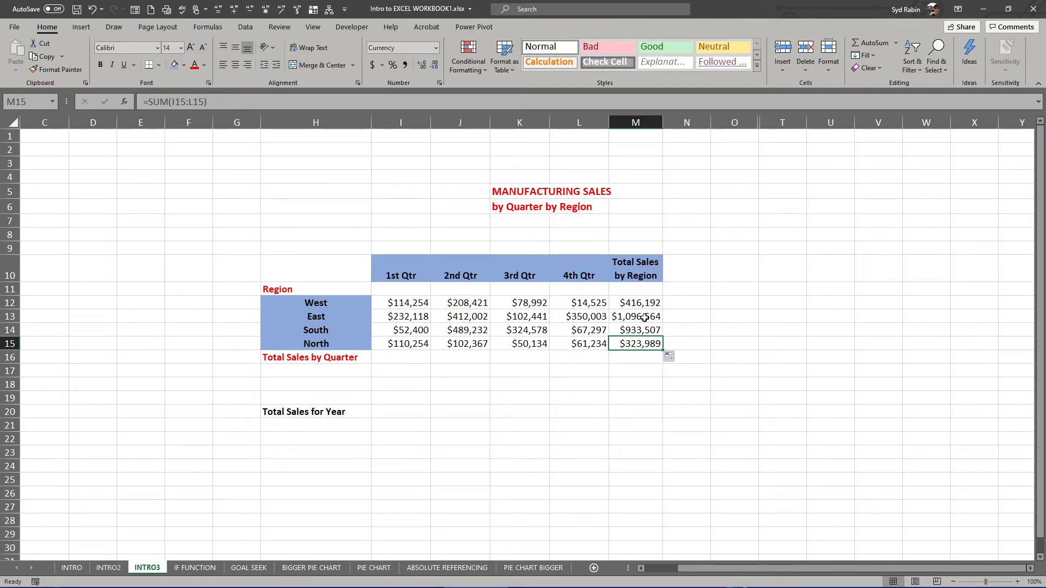
left_click(635, 303)
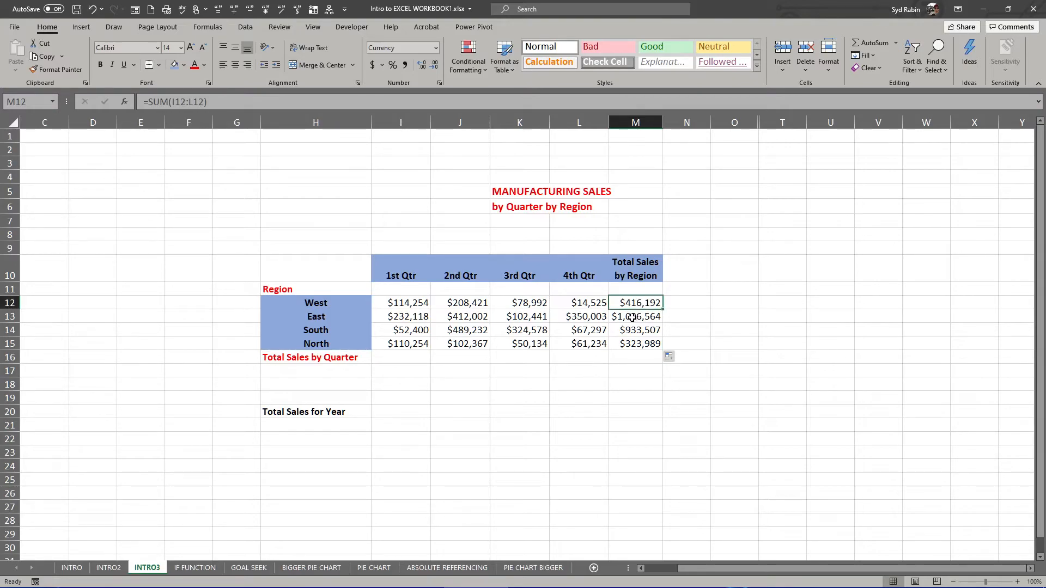
left_click(631, 318)
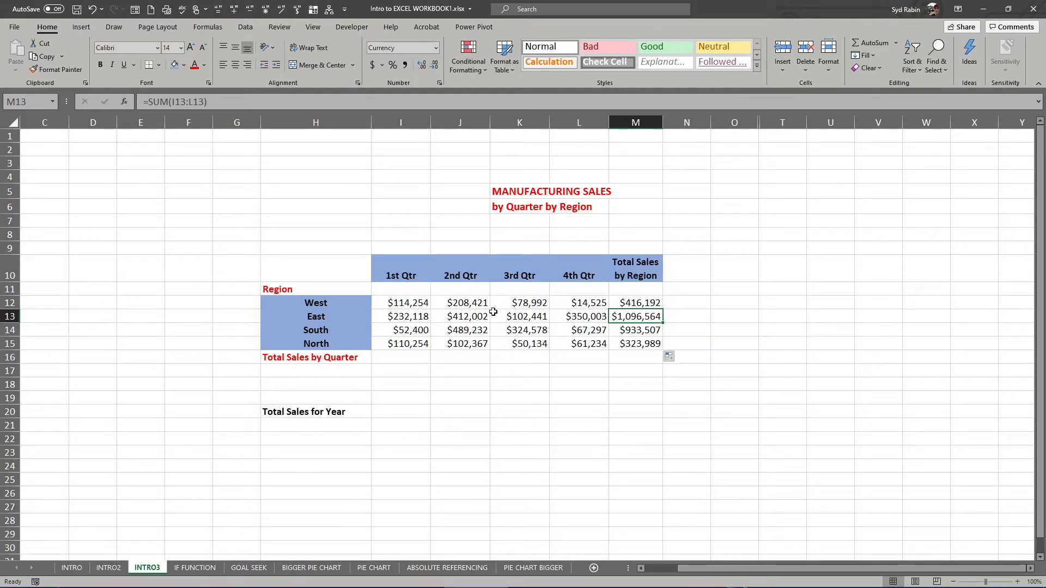
left_click(635, 303)
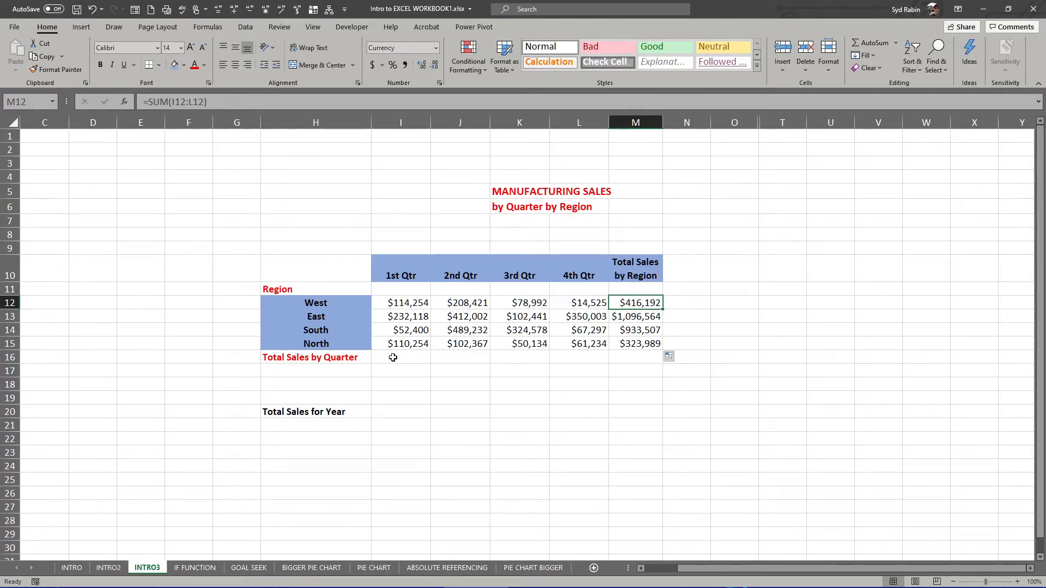
Step: Total the 1st Qtr sales in I16 with =SUM(I12:I15) and fill the formula across to L16
left_click(397, 357)
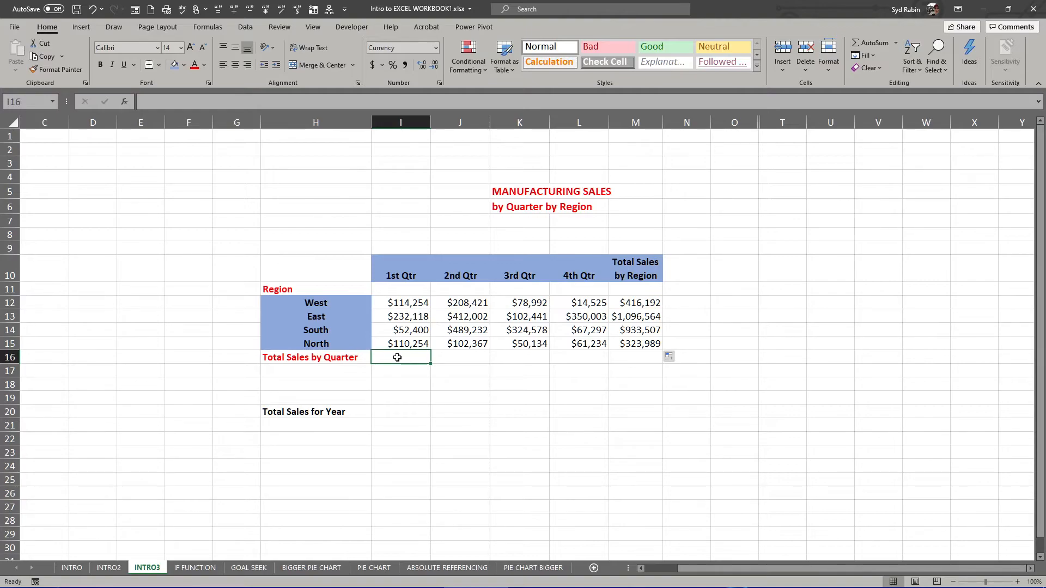
type("=")
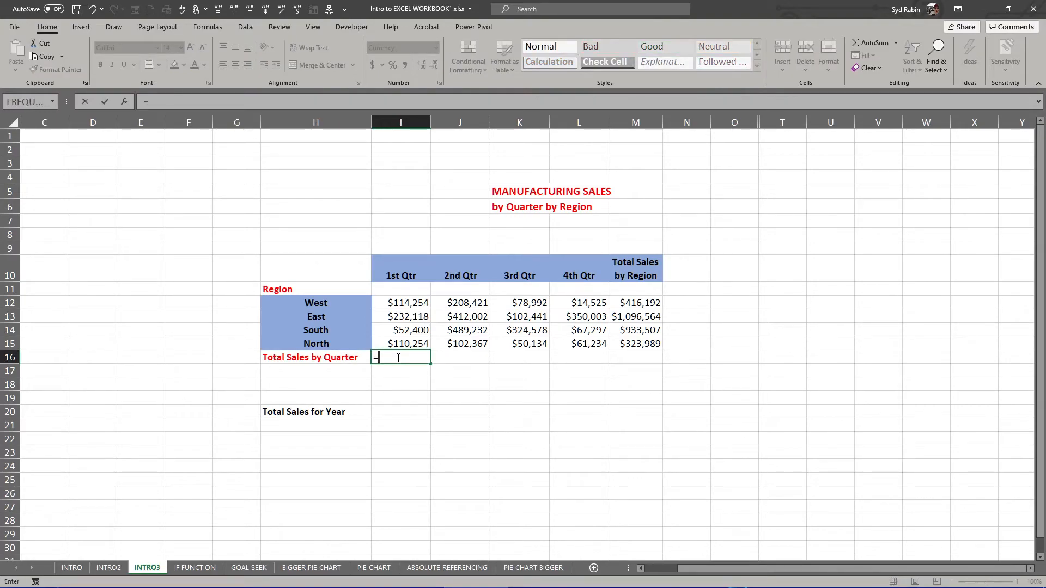
type("sum")
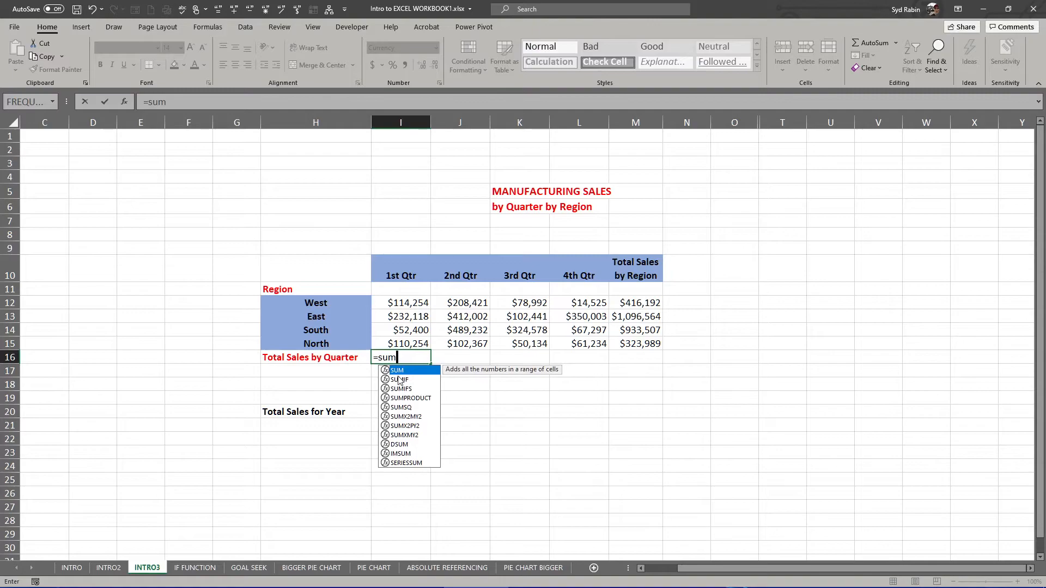
key("Tab")
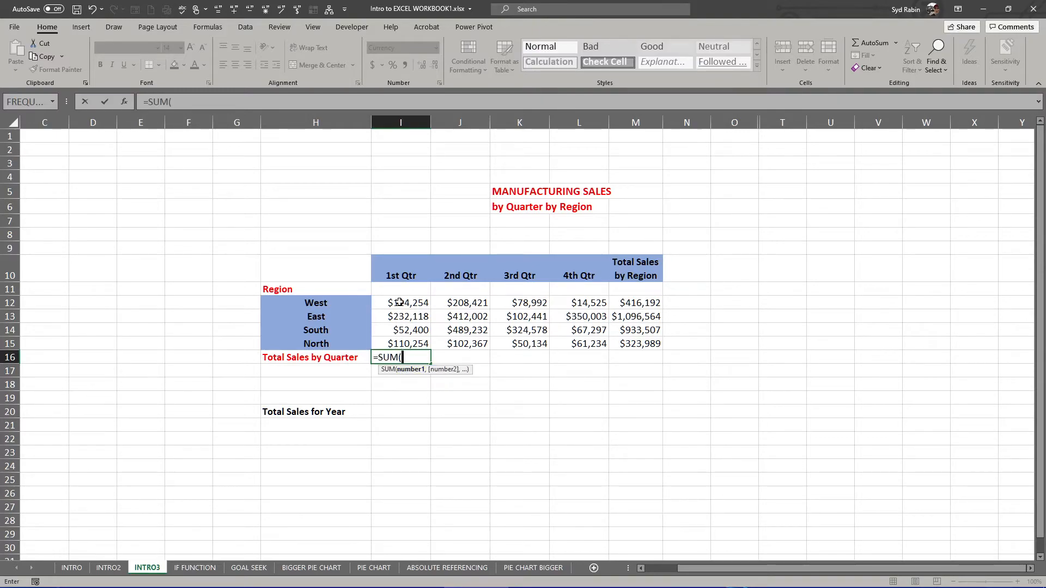
left_click_drag(400, 302, 406, 343)
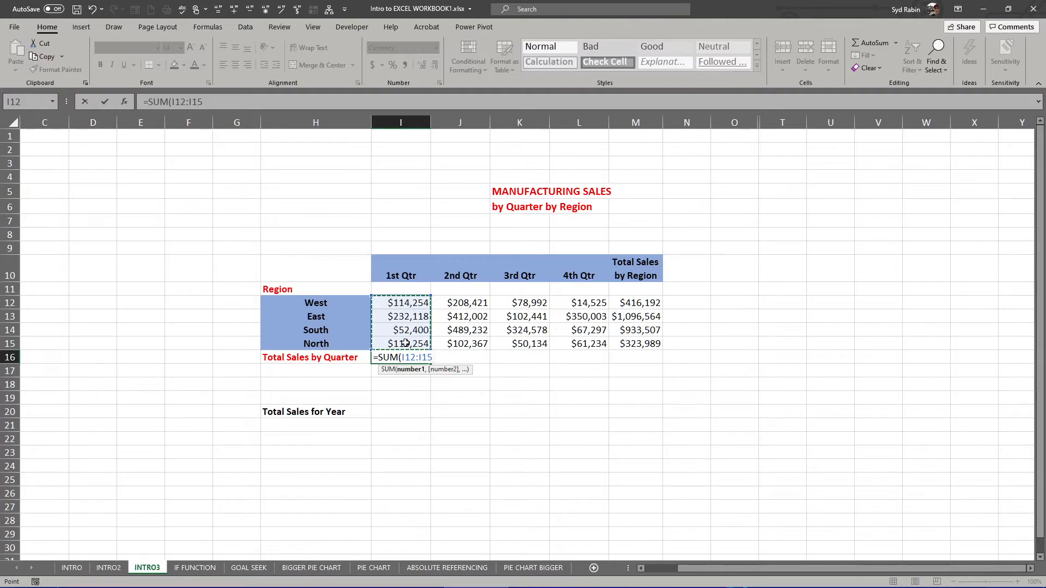
key("Return")
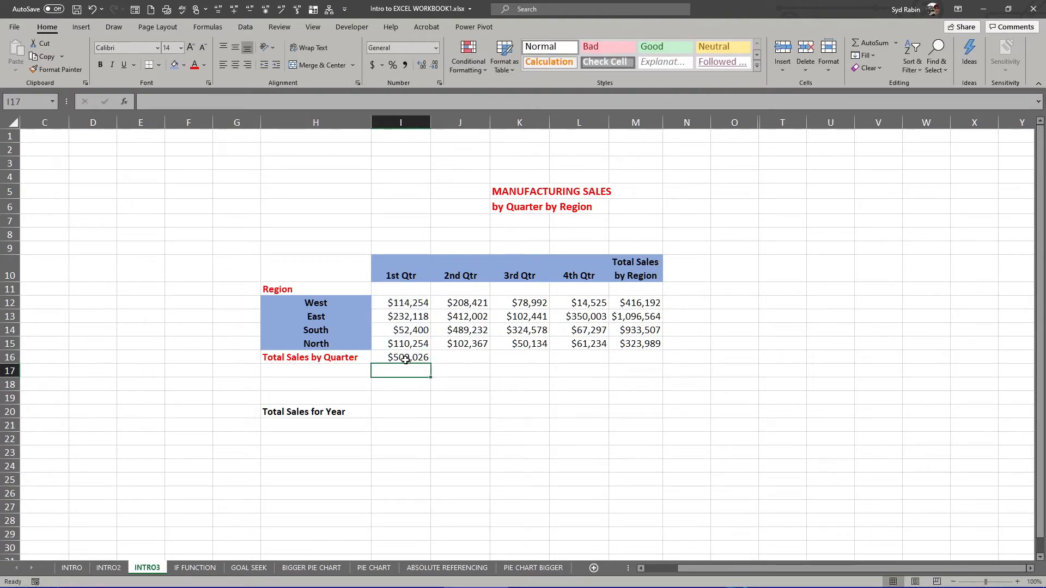
left_click(405, 360)
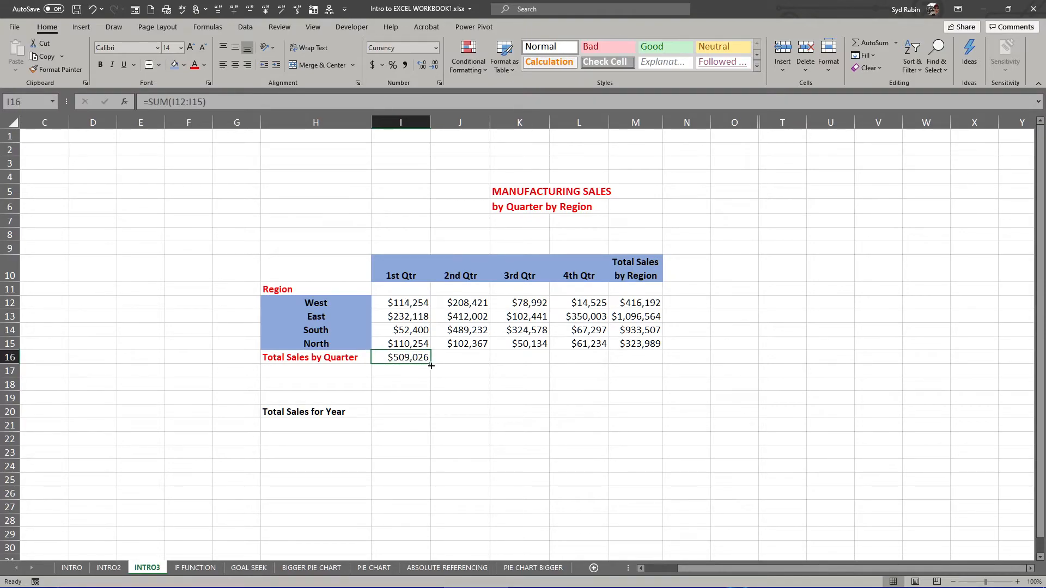
left_click_drag(431, 364, 585, 355)
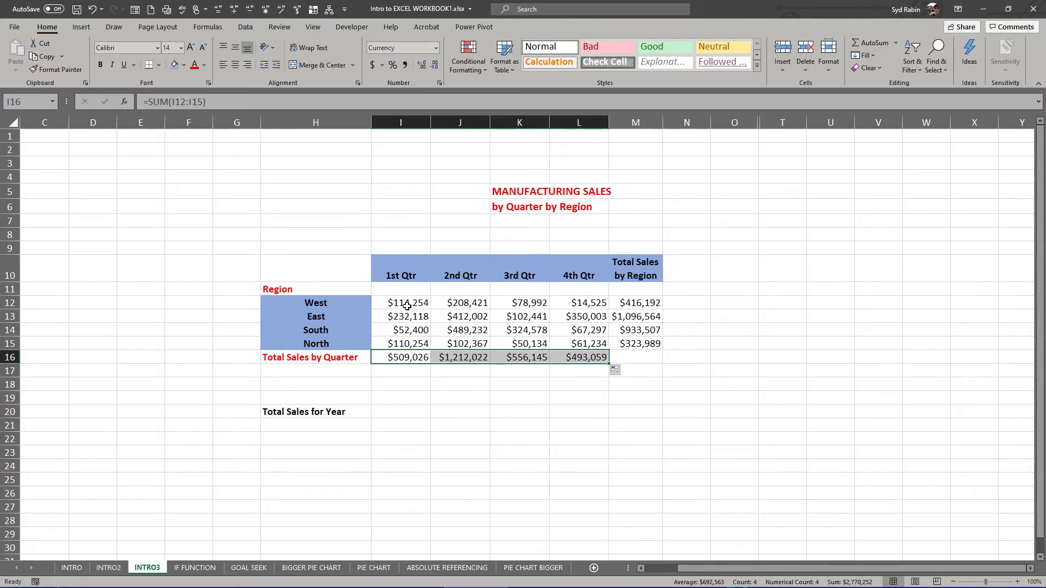
Step: Review the quarterly total formulas in I16:L16 and look over the regional totals in M12:M15 alongside them
left_click_drag(407, 306, 409, 358)
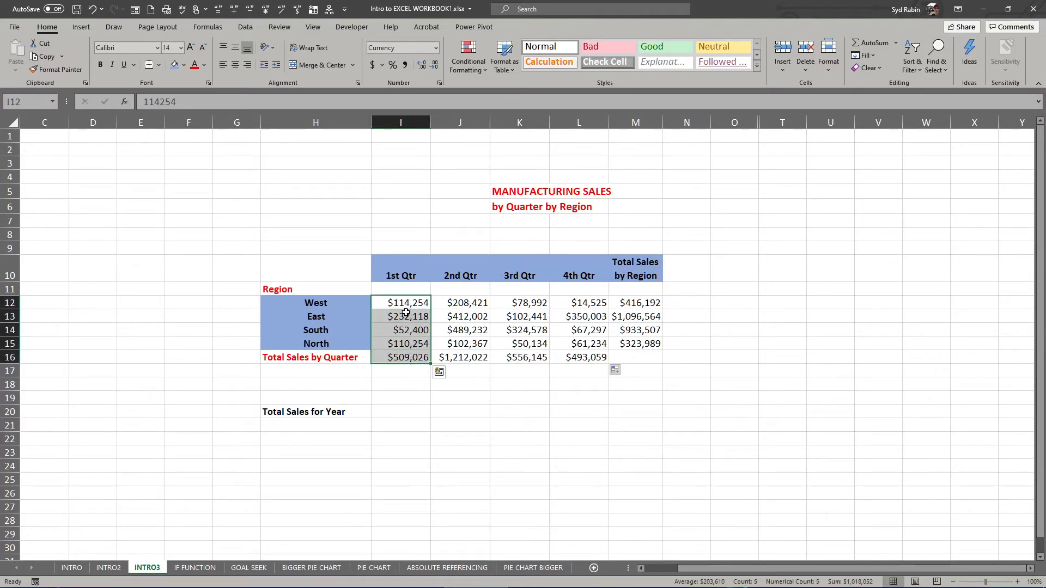
left_click(407, 358)
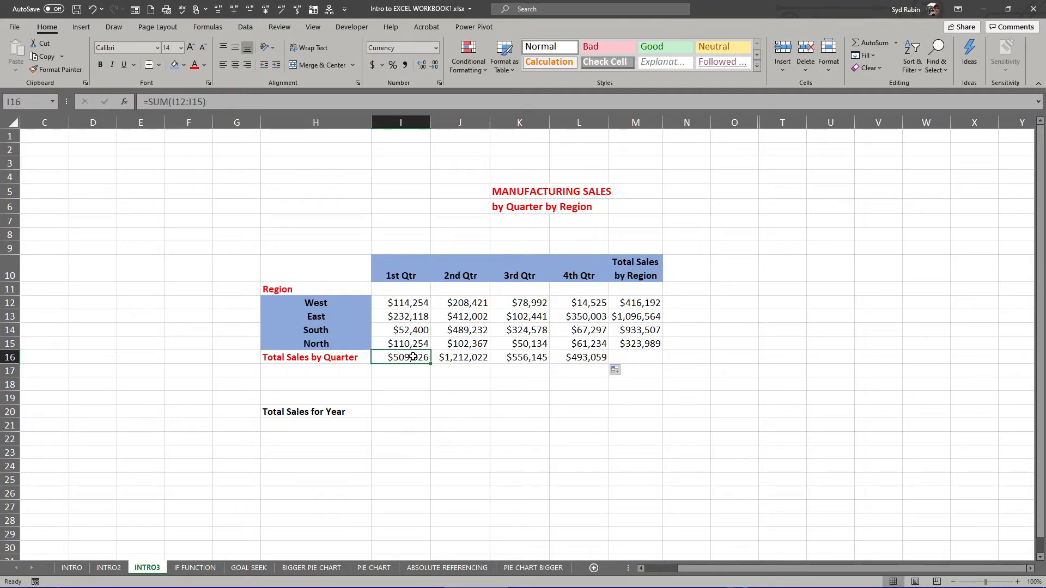
left_click(457, 356)
left_click(537, 359)
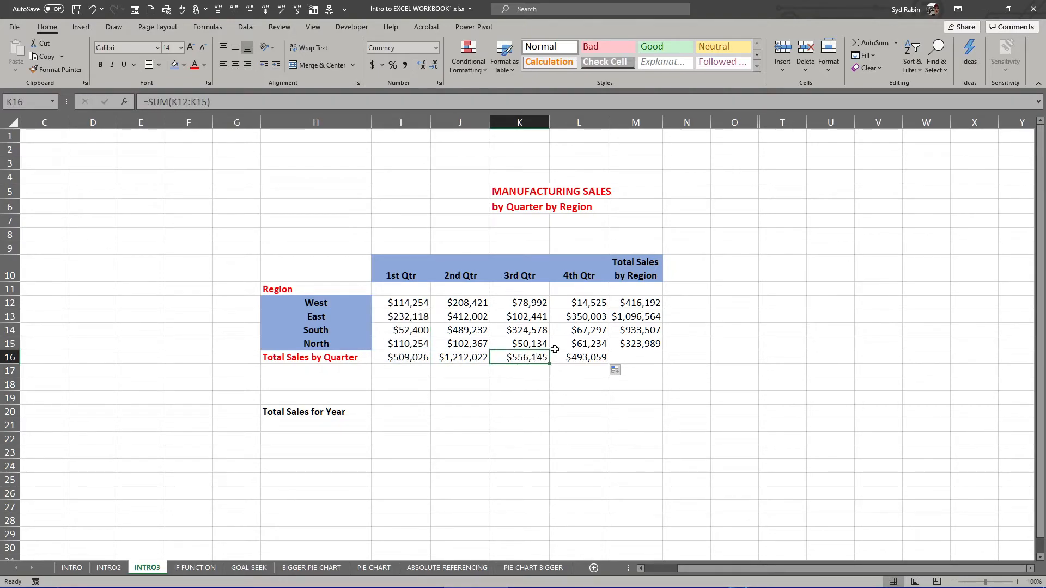
left_click(585, 358)
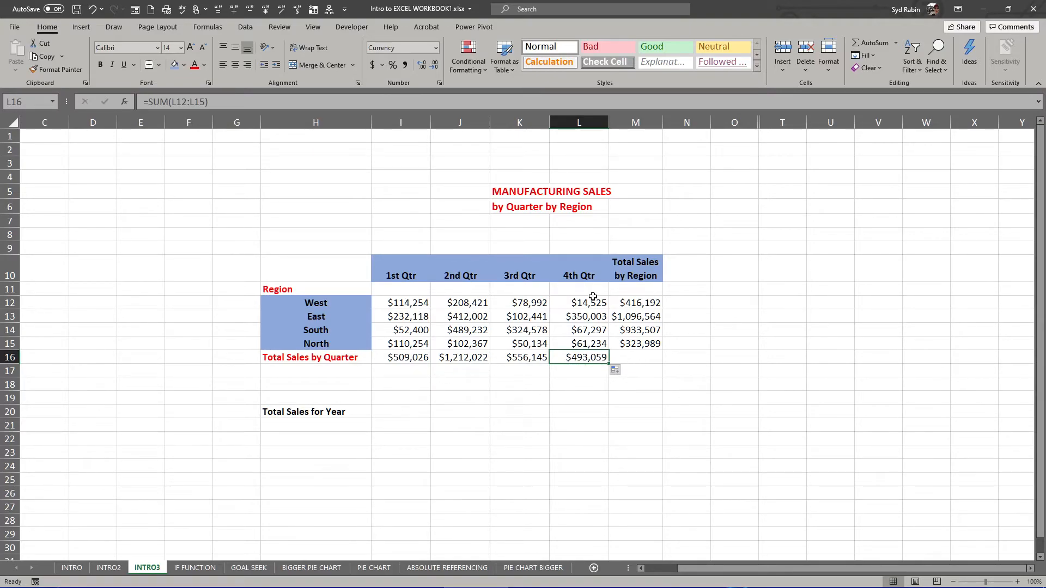
left_click(722, 334)
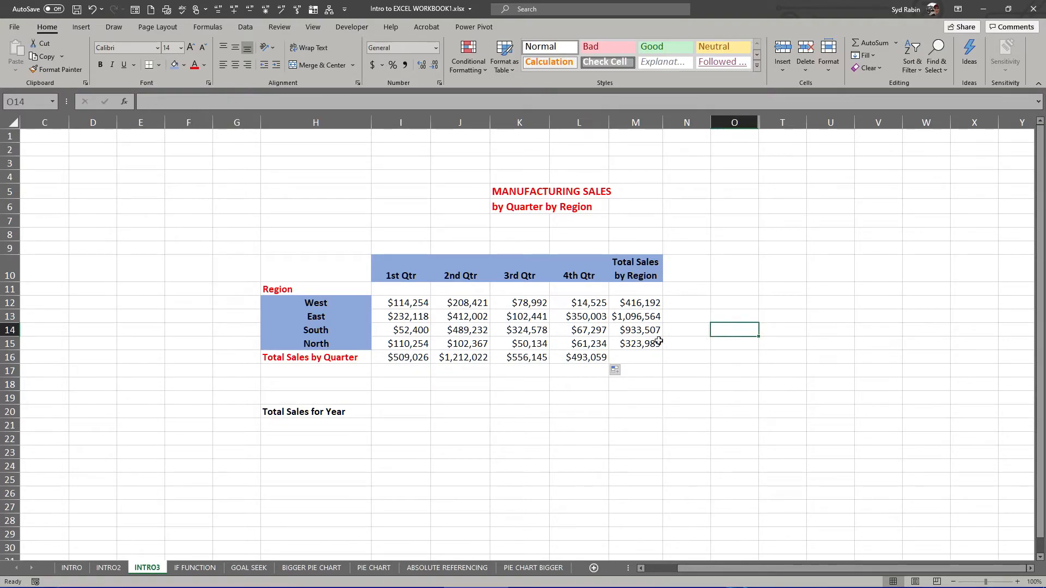
left_click_drag(639, 303, 648, 344)
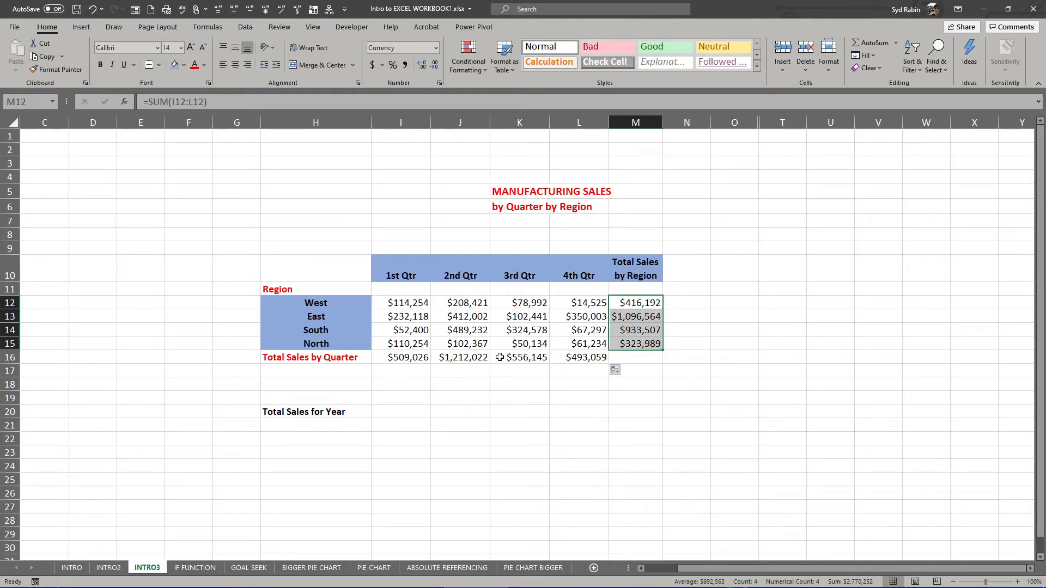
left_click_drag(402, 360, 588, 357)
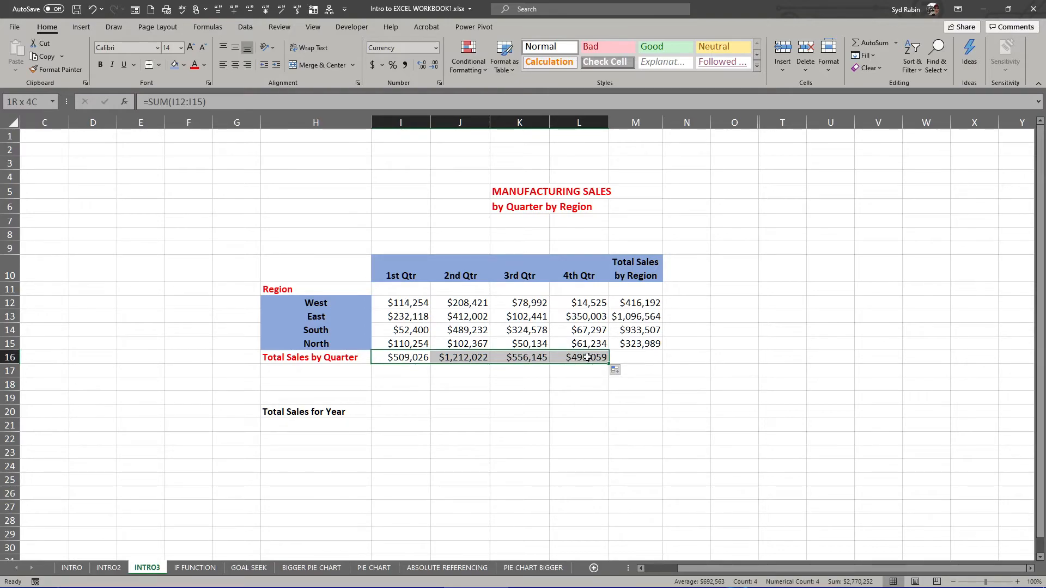
left_click_drag(588, 358, 587, 357)
Step: Calculate the total sales for the year in I20 by summing the quarterly totals I16:L16
left_click(399, 411)
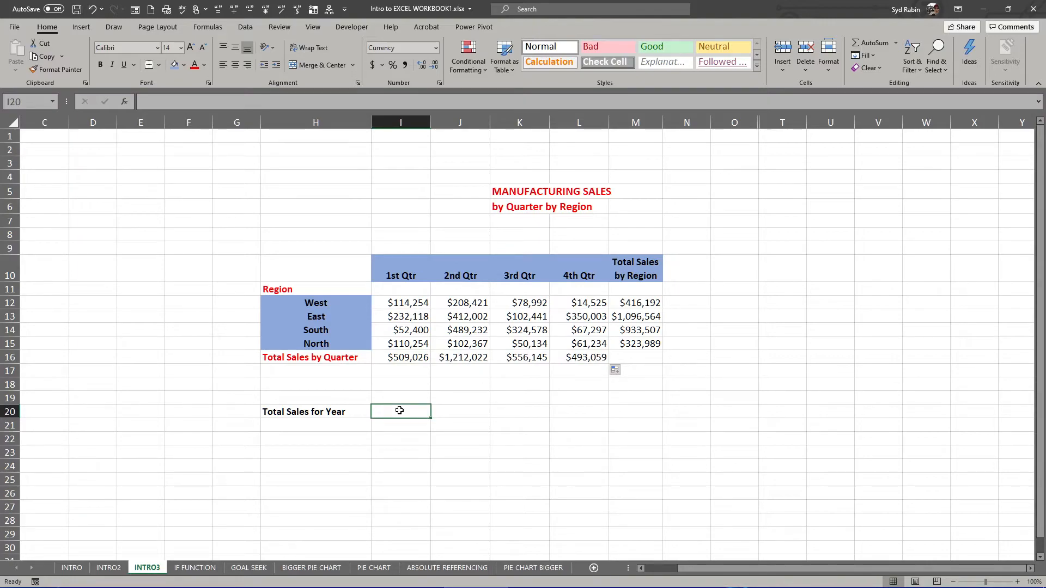
type("=sum")
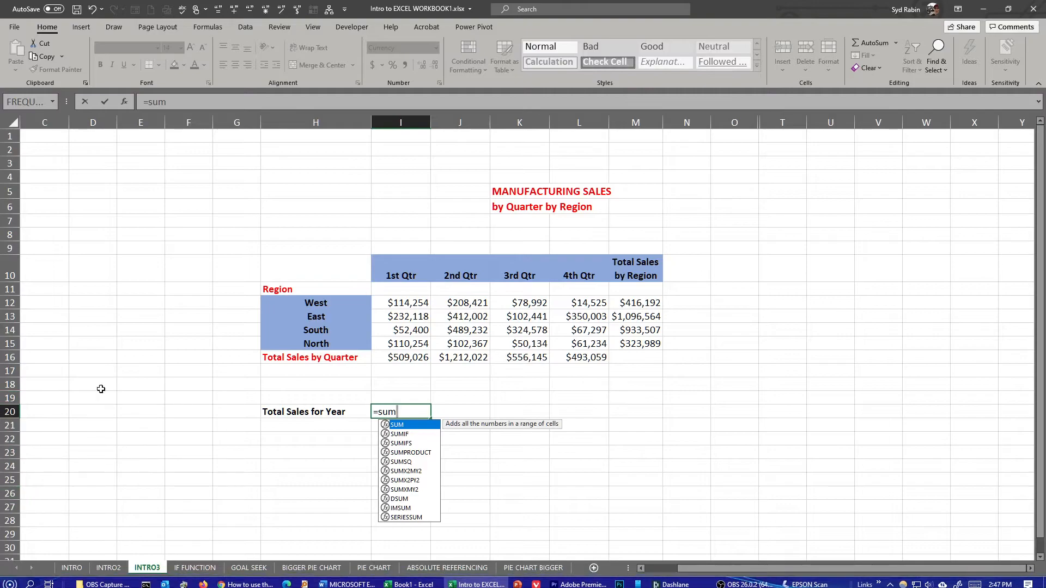
key("Tab")
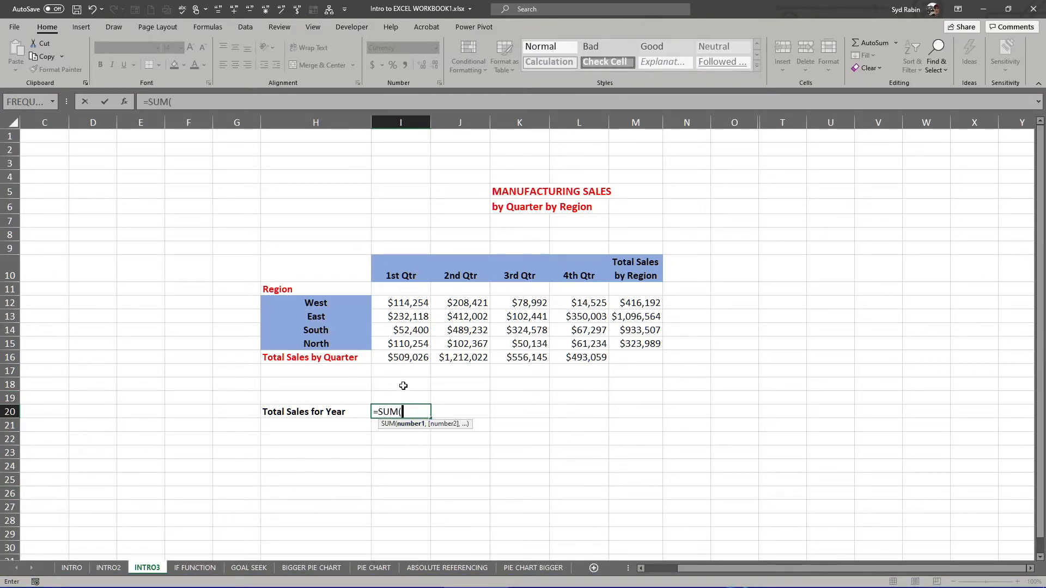
left_click_drag(403, 357, 575, 361)
key("Return")
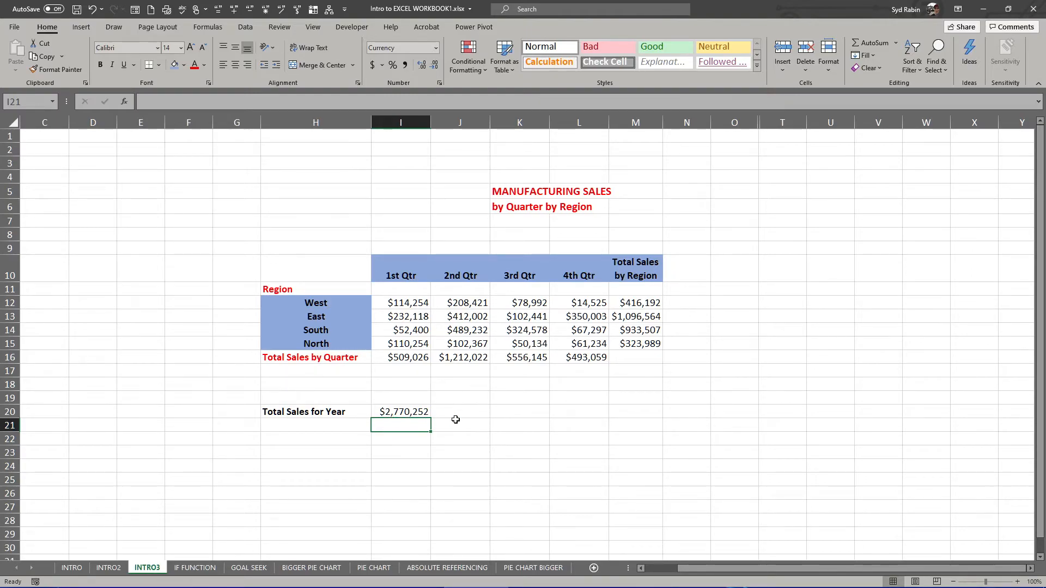
Step: Cross-check the yearly total in I21 by summing the regional totals with =SUM(M12:M15)
mouse_move(633, 301)
left_mouse_down()
mouse_move(633, 340)
mouse_move(634, 302)
left_mouse_up()
left_click(391, 424)
type("=")
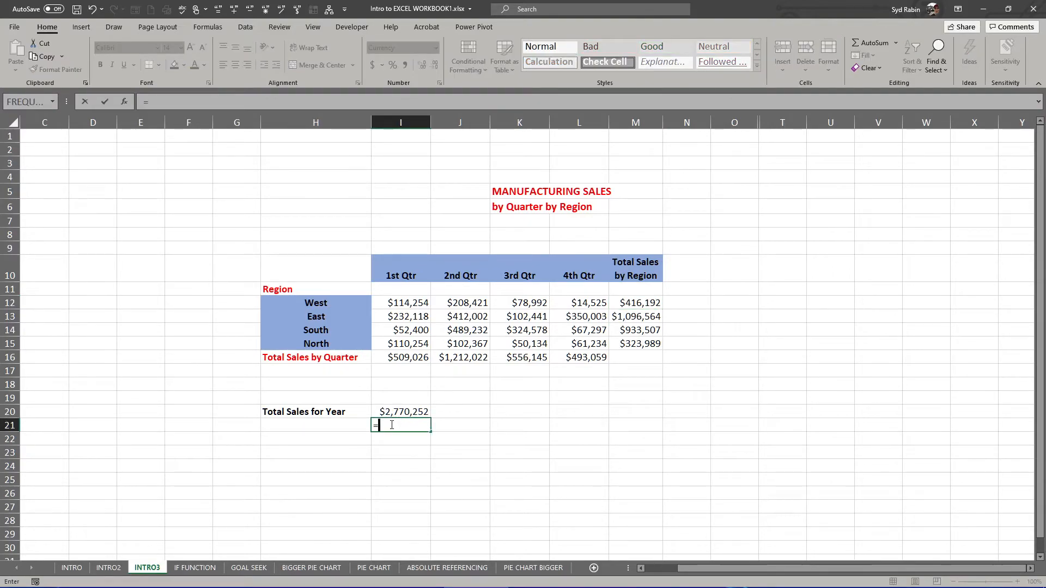
type("sum")
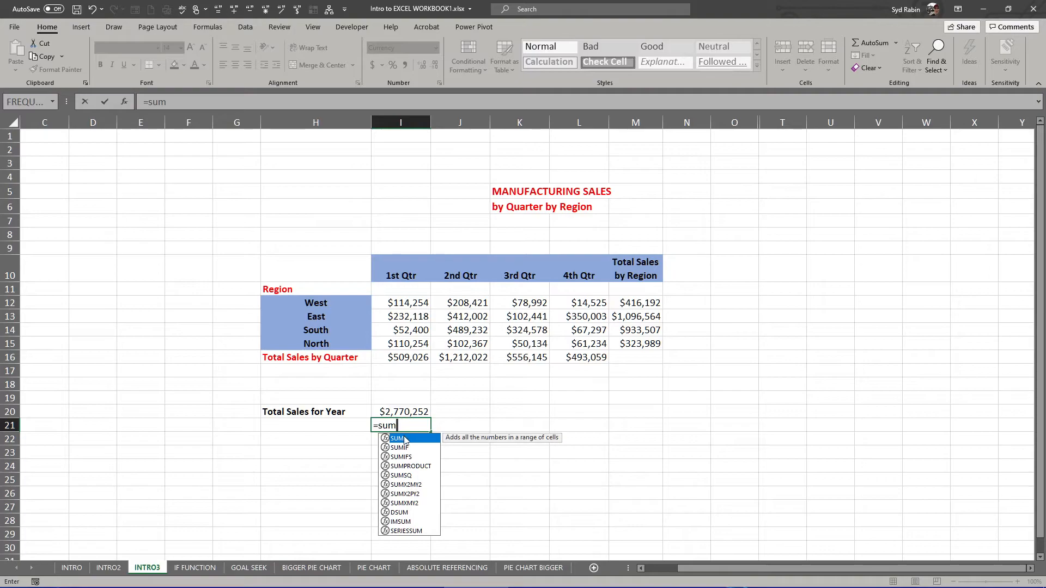
double_click(405, 439)
left_click(636, 303)
left_click_drag(639, 315, 646, 344)
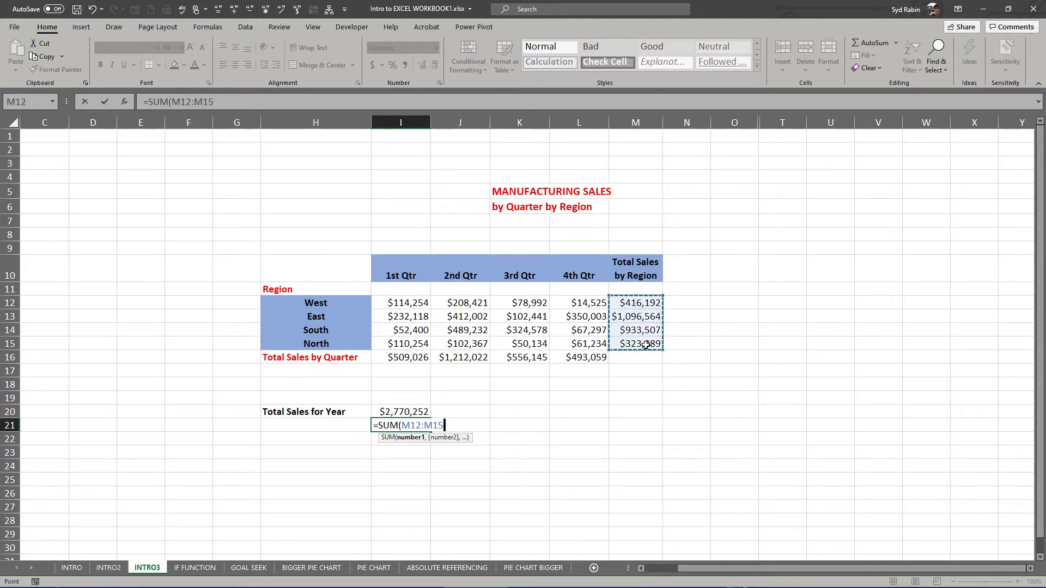
key("Return")
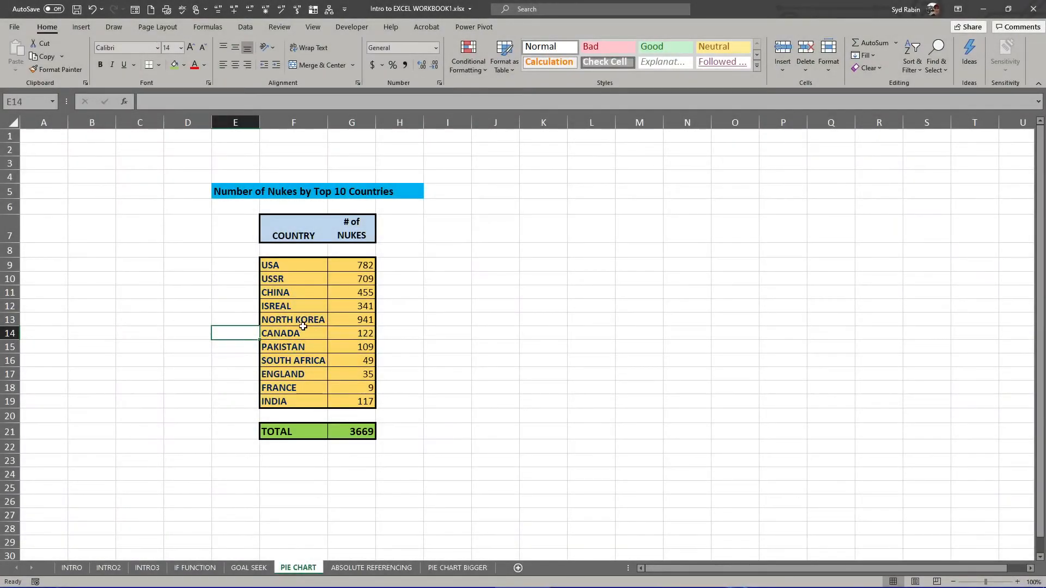
Step: Look over the country names, nuke counts and total on the PIE CHART sheet, and select the data range F9:G19
left_click(302, 263)
left_click_drag(302, 263, 304, 401)
left_click_drag(348, 263, 353, 405)
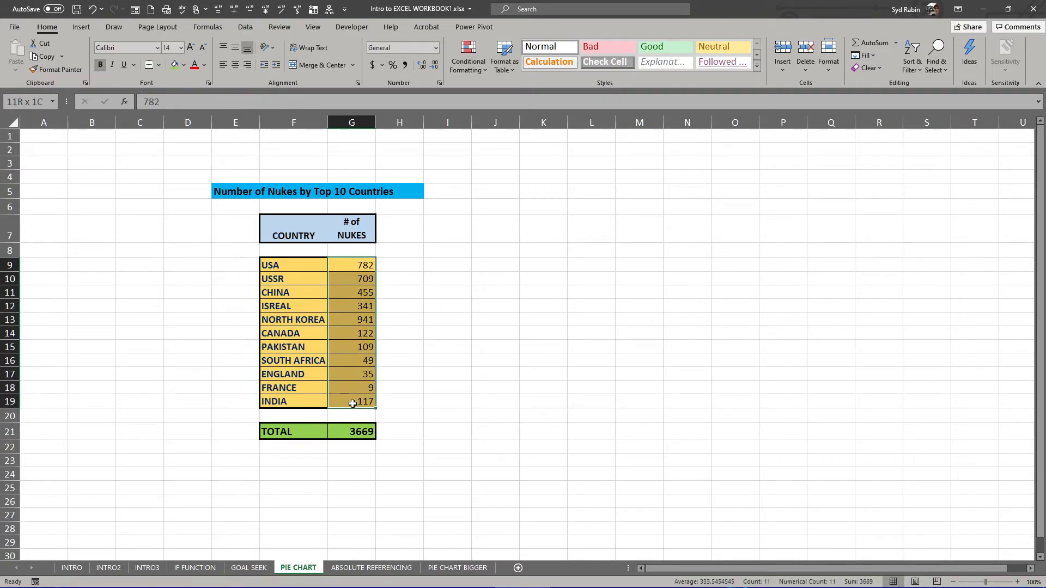
left_click_drag(278, 436, 354, 439)
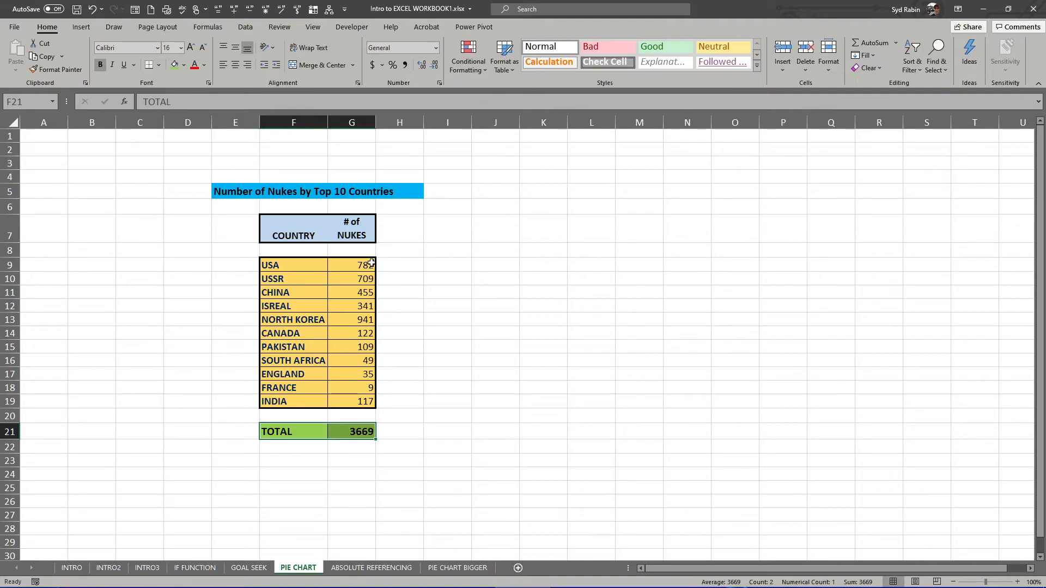
left_click_drag(281, 267, 368, 400)
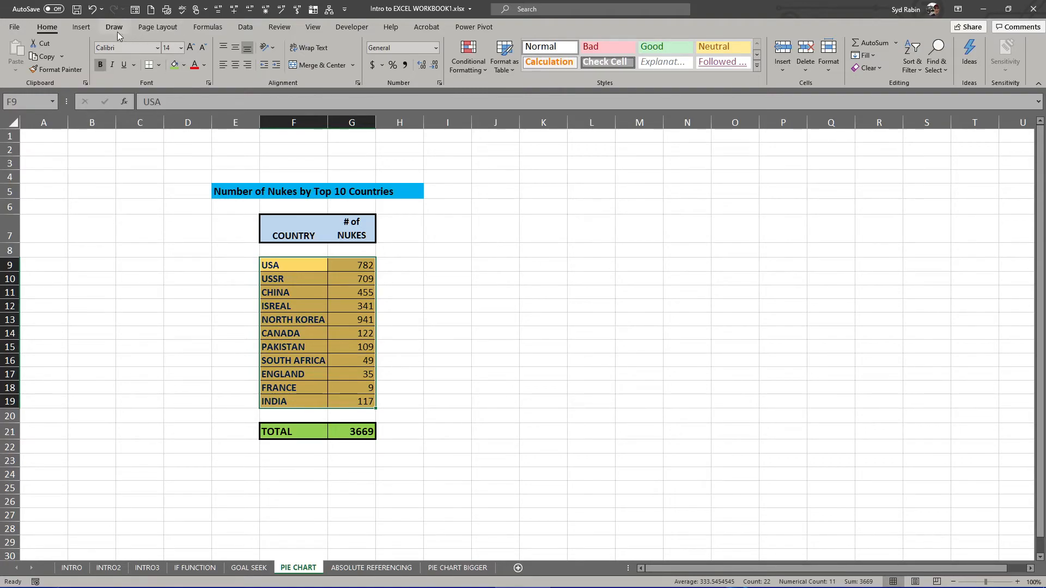
left_click(76, 27)
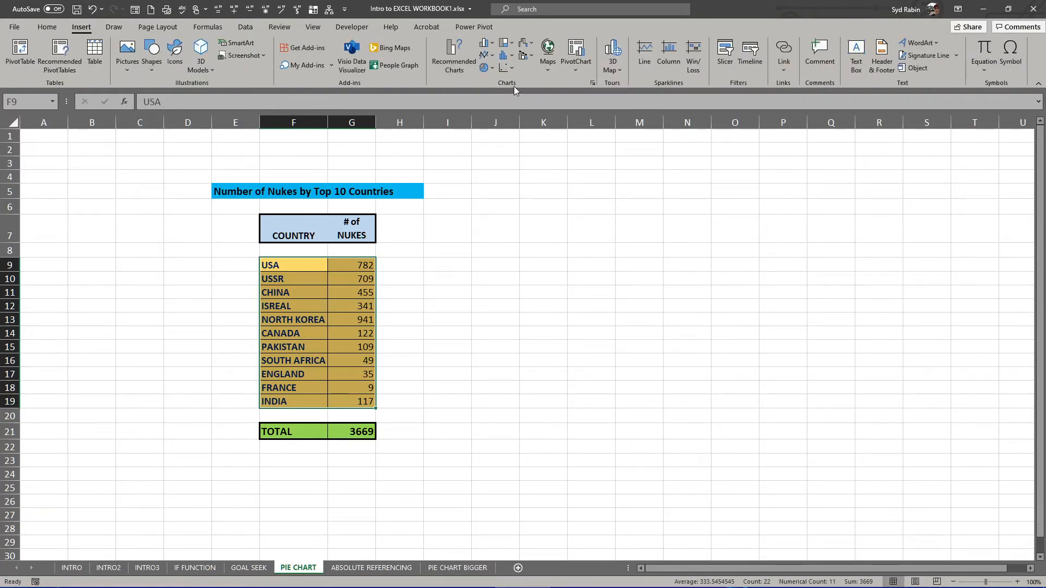
left_click(450, 62)
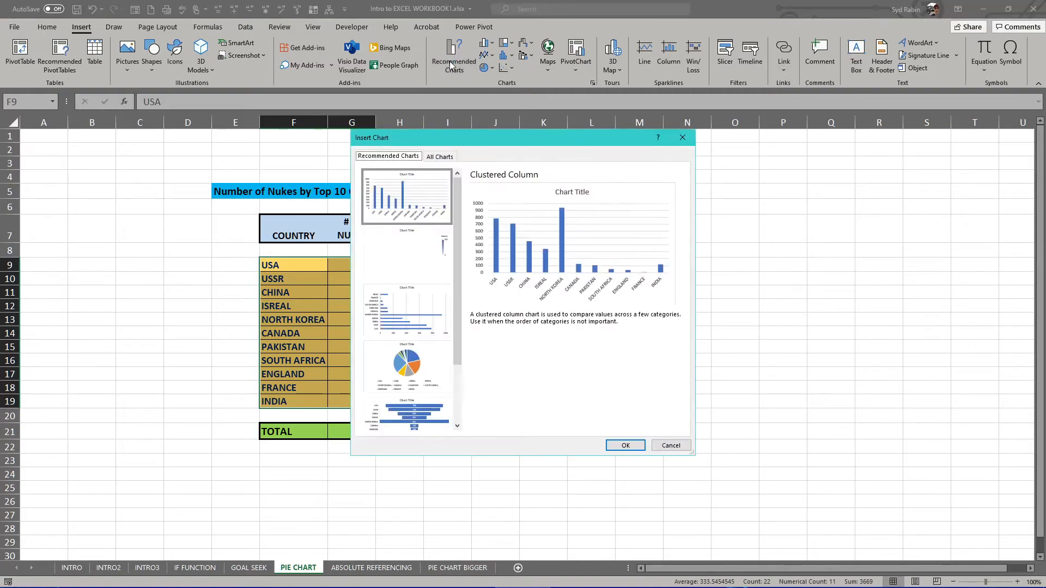
left_click(682, 139)
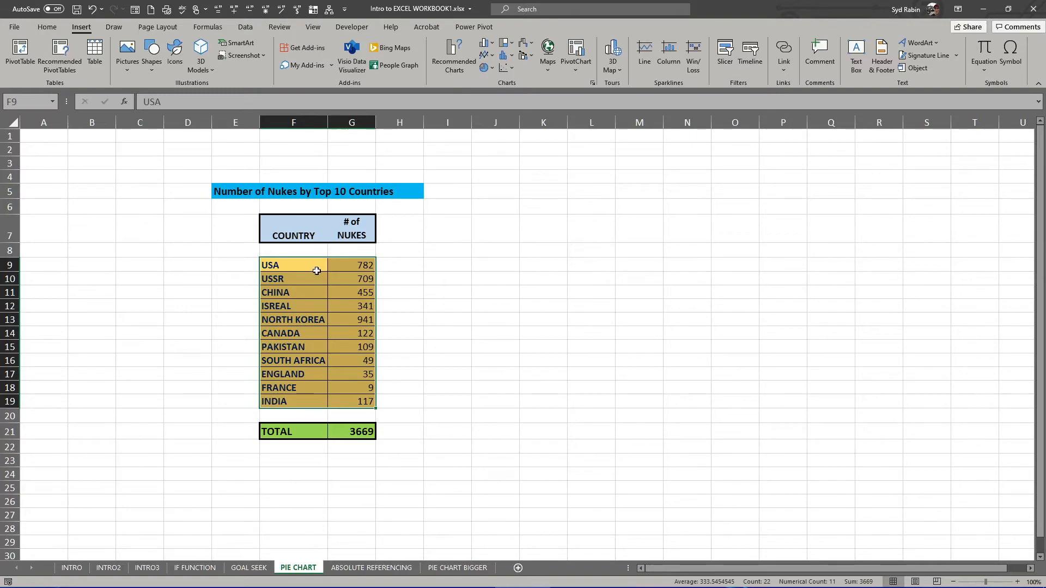
Step: Look over the nuke counts in G9:G19 and the total in G21
left_click(357, 265)
left_click_drag(357, 265, 356, 404)
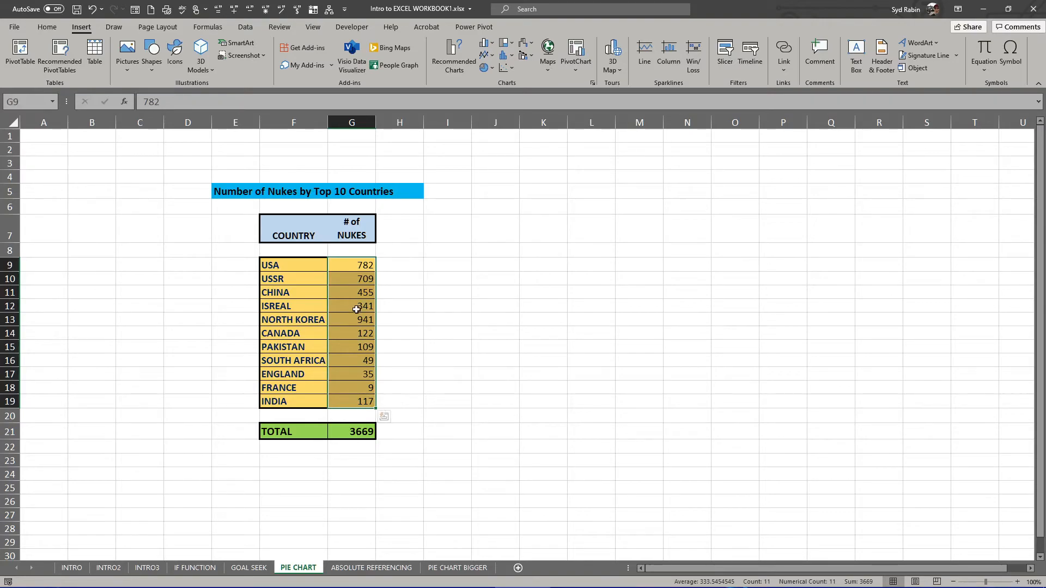
left_click(359, 433)
left_click_drag(357, 266, 345, 398)
left_click(447, 254)
Step: Insert a 3-D pie chart from the data in F9:G19 and enlarge it beside the table to cover about J6:R23
left_click_drag(282, 262, 340, 270)
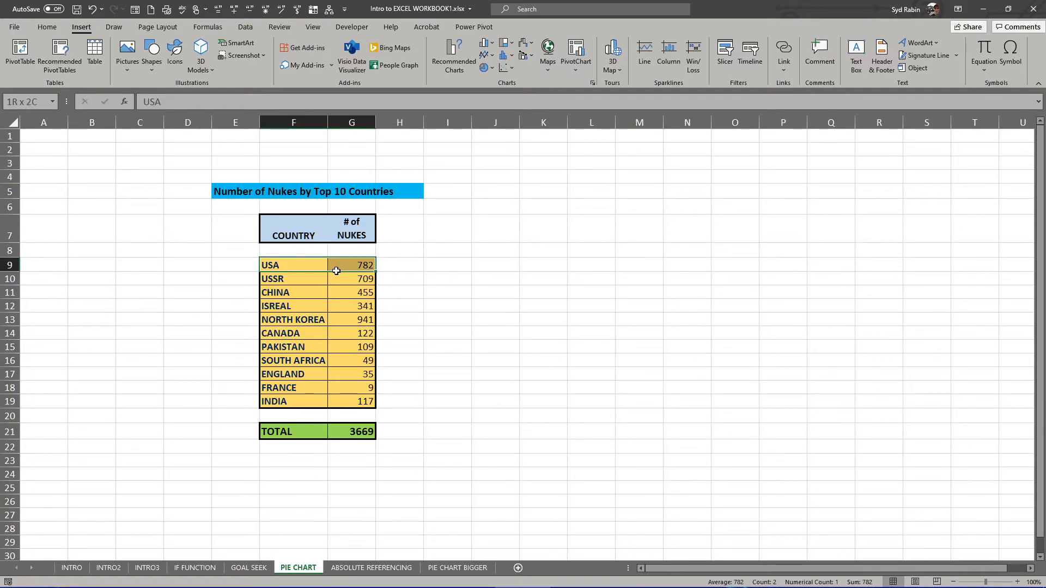
left_click_drag(336, 271, 338, 277)
left_click(273, 264)
left_click_drag(273, 264, 360, 400)
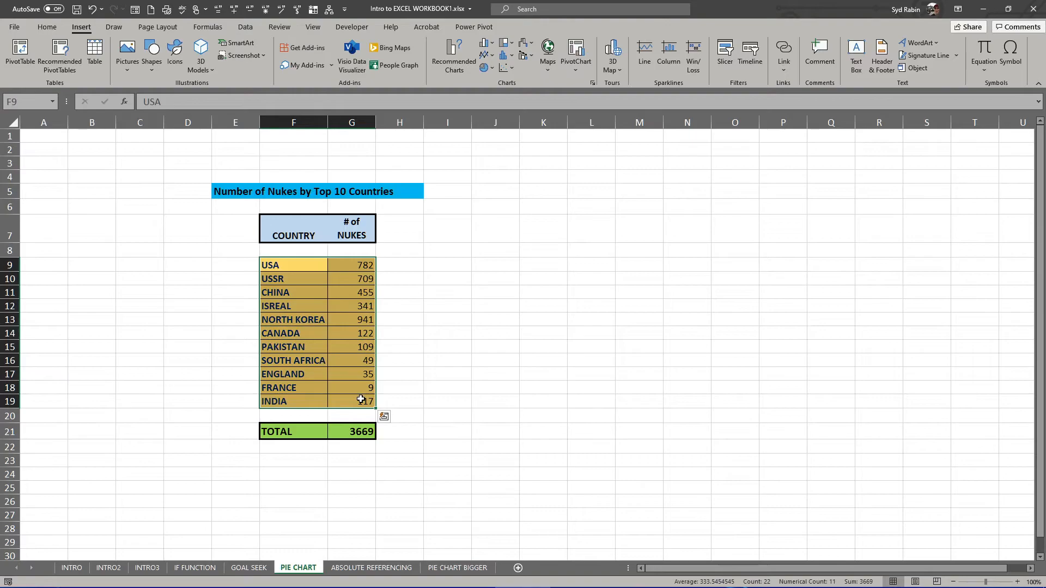
left_click(493, 70)
left_click(490, 69)
left_click(491, 68)
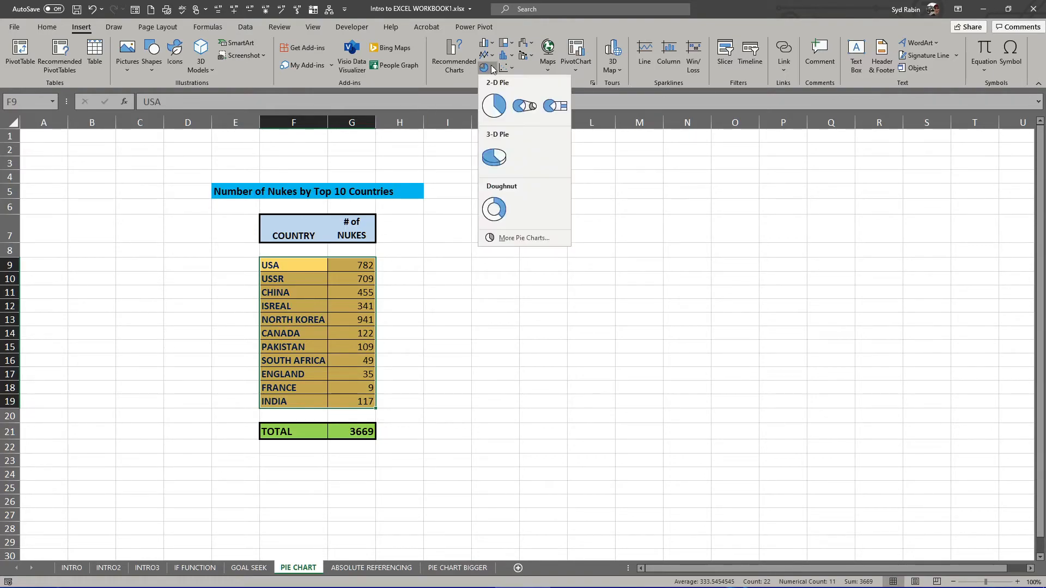
left_click(494, 159)
left_click_drag(481, 267, 702, 202)
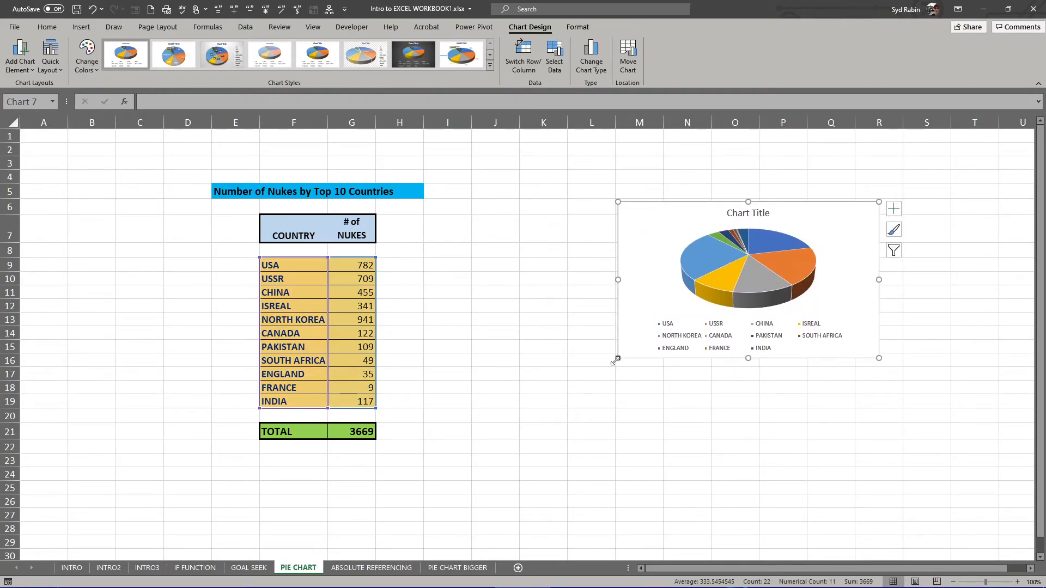
left_click_drag(616, 359, 483, 469)
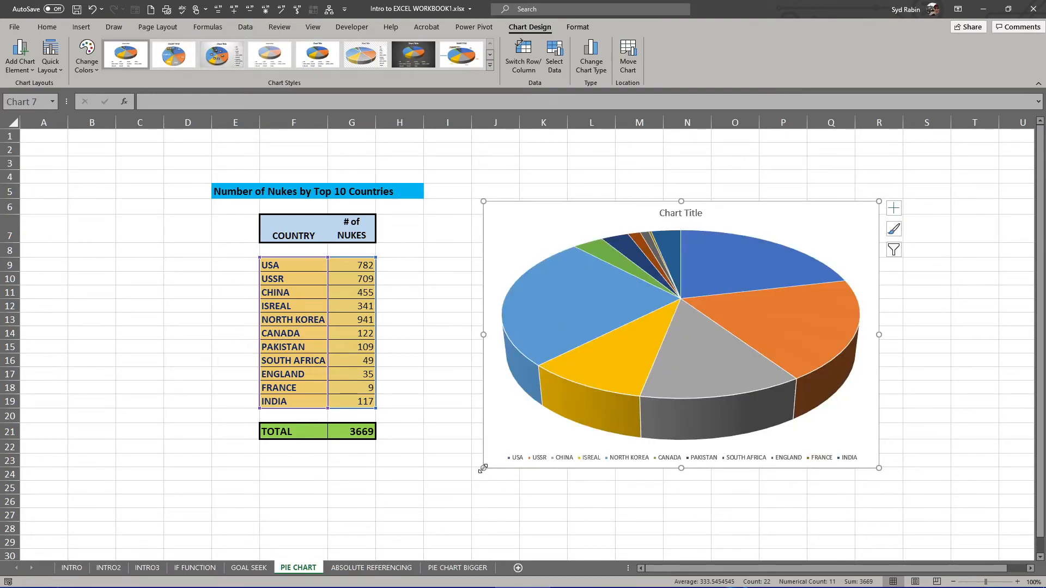
left_click(679, 216)
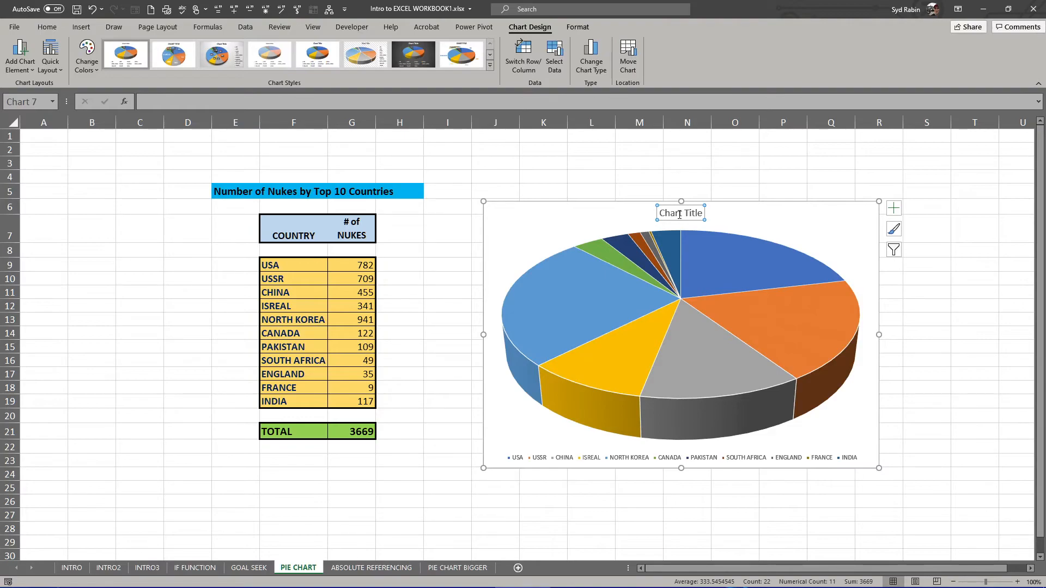
type("NORTH KOREA")
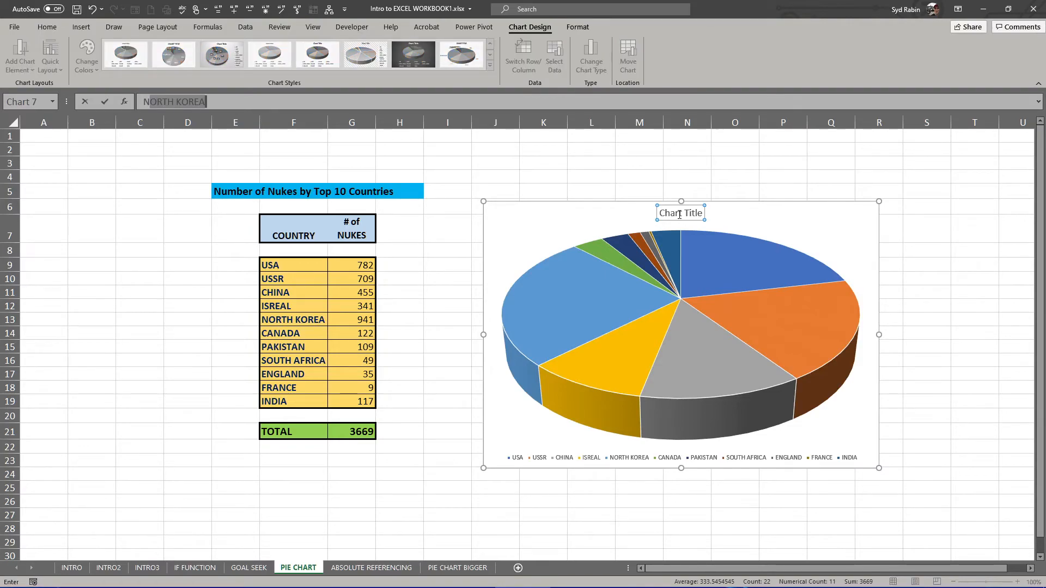
key("Return")
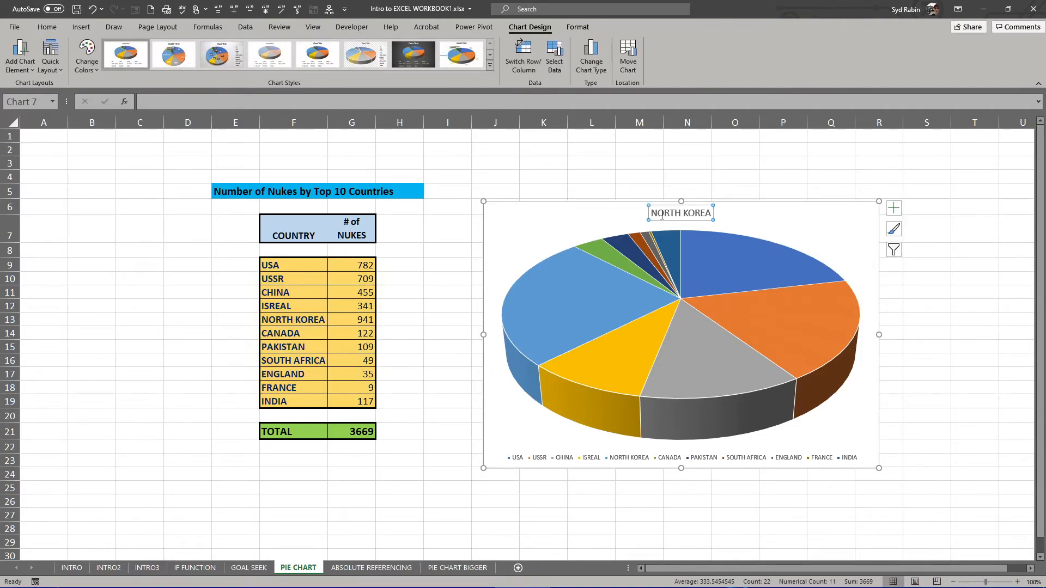
Step: Replace the pie chart's title with TOP 10 NUCLEAR COUNTRIES
double_click(662, 214)
left_click(655, 211)
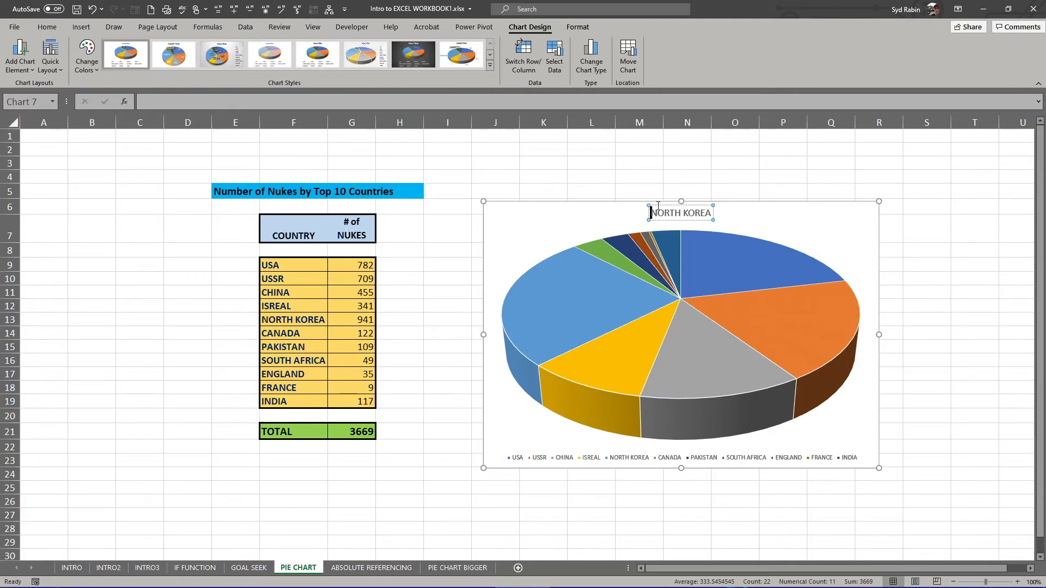
left_click_drag(657, 208, 736, 209)
type("TOP")
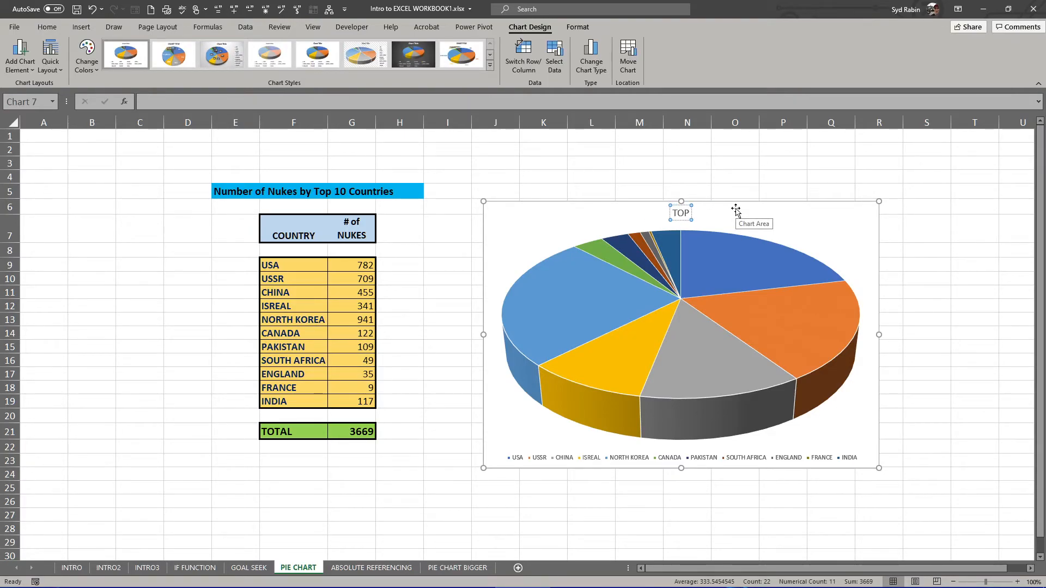
type(" 10 NUCULEAR COUNTRIES")
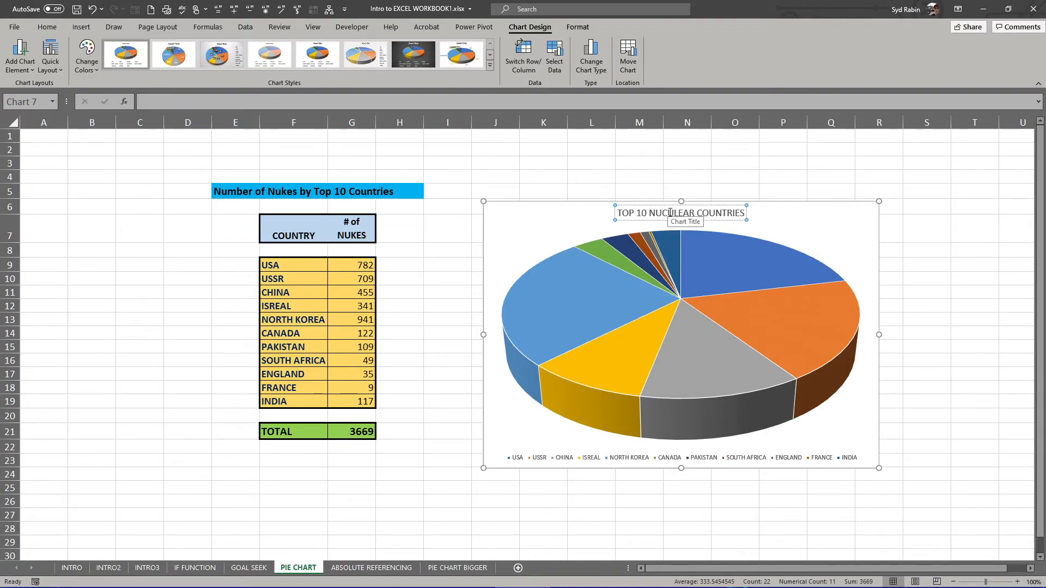
left_click(669, 213)
key("Delete")
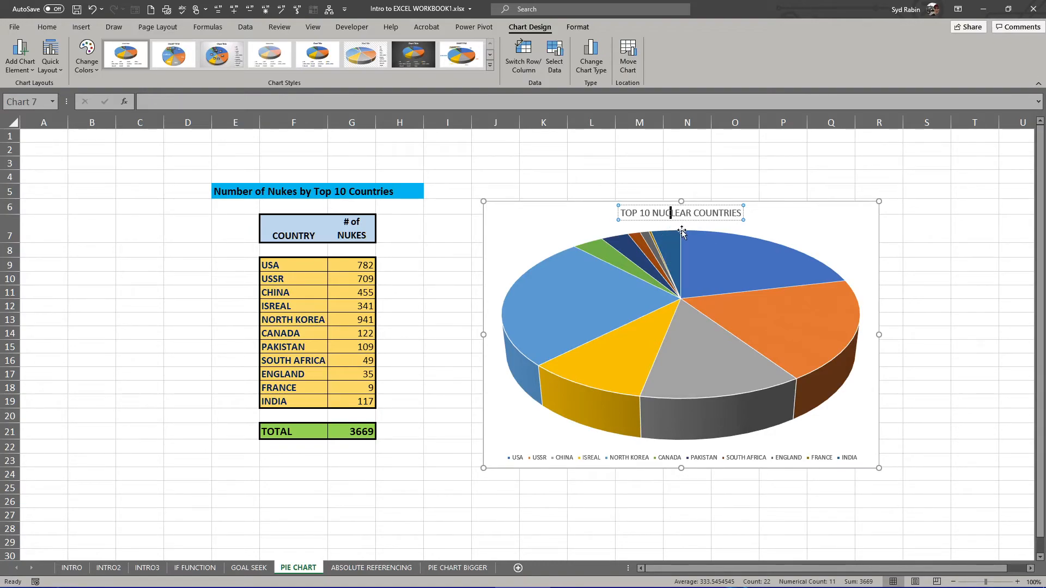
left_click(794, 228)
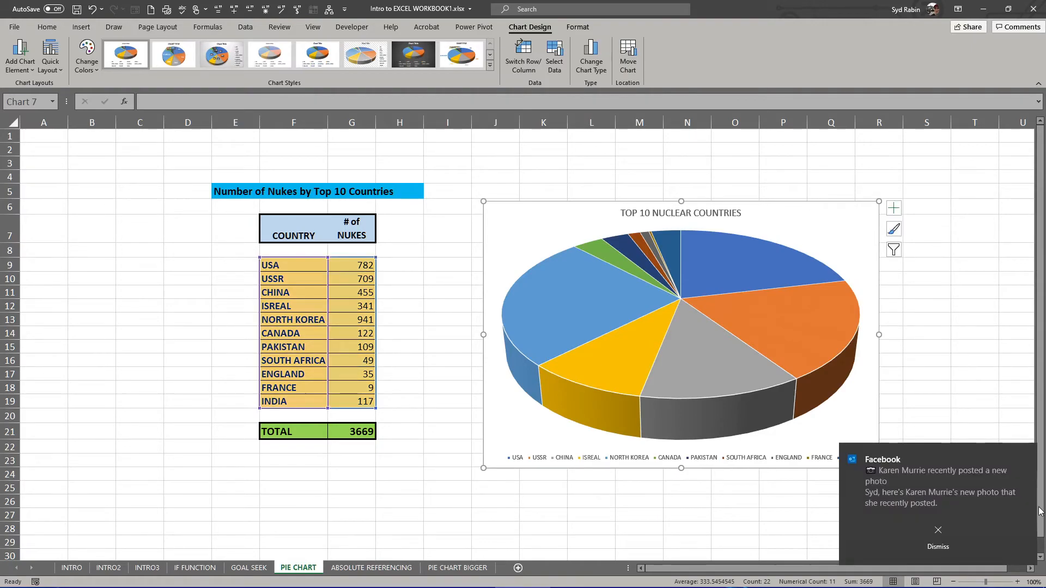
Step: Dismiss the pop-up notifications covering the corner of the chart
left_click(1027, 454)
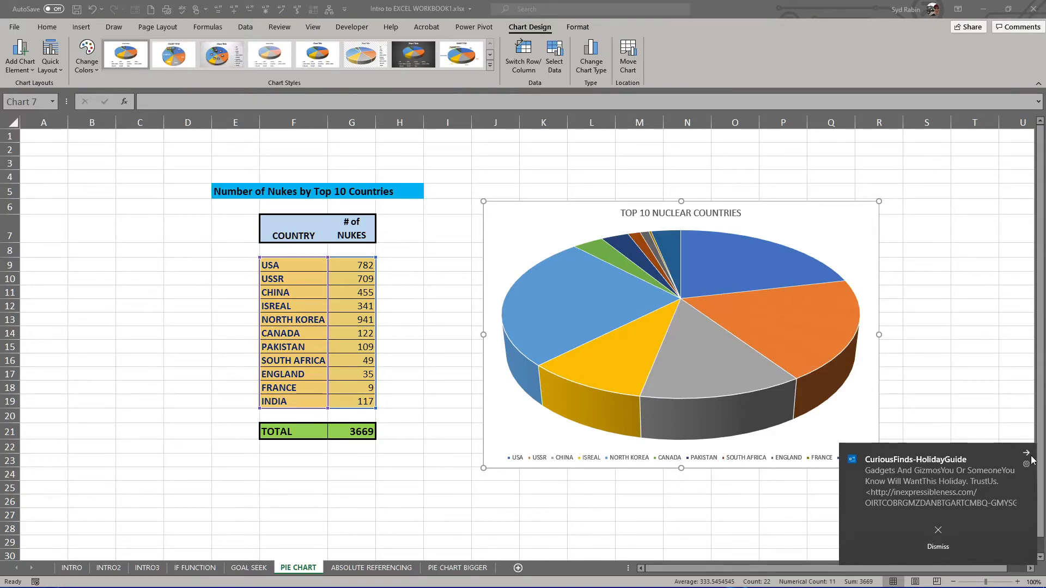
left_click(1028, 461)
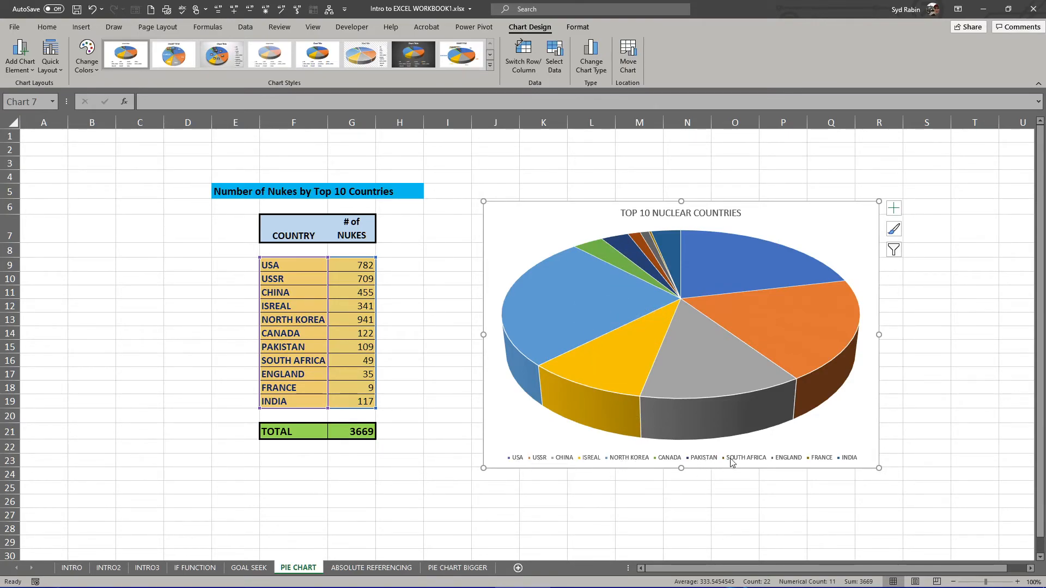
Step: Add data labels to the pie chart in the Data Callout style
left_click(894, 209)
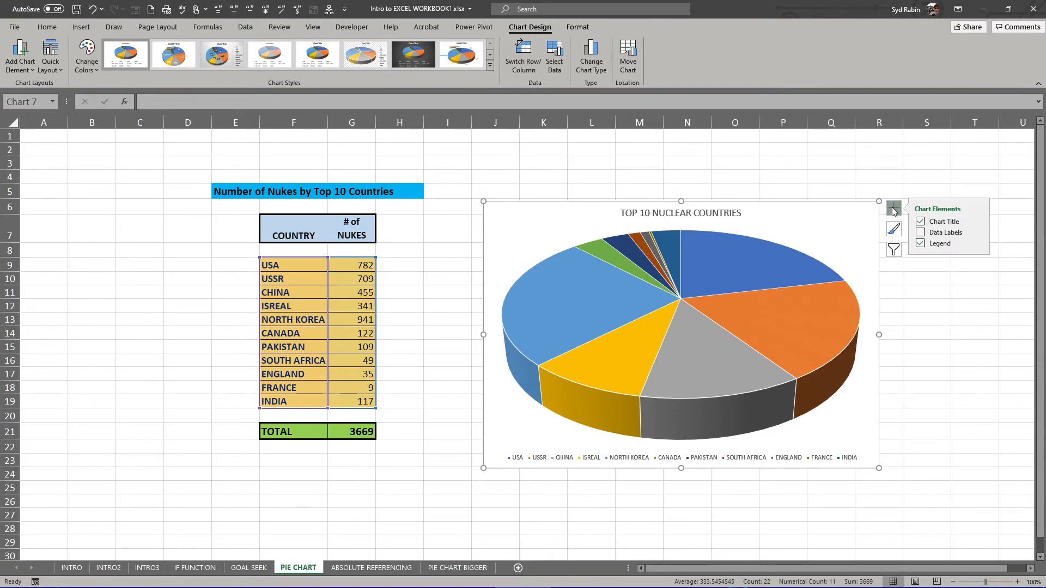
left_click(924, 233)
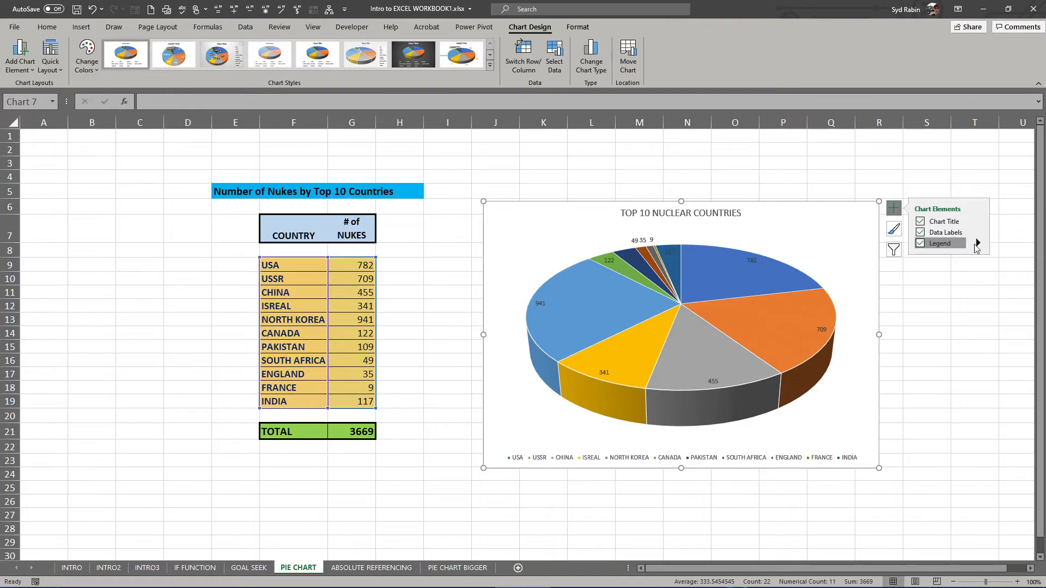
left_click(978, 233)
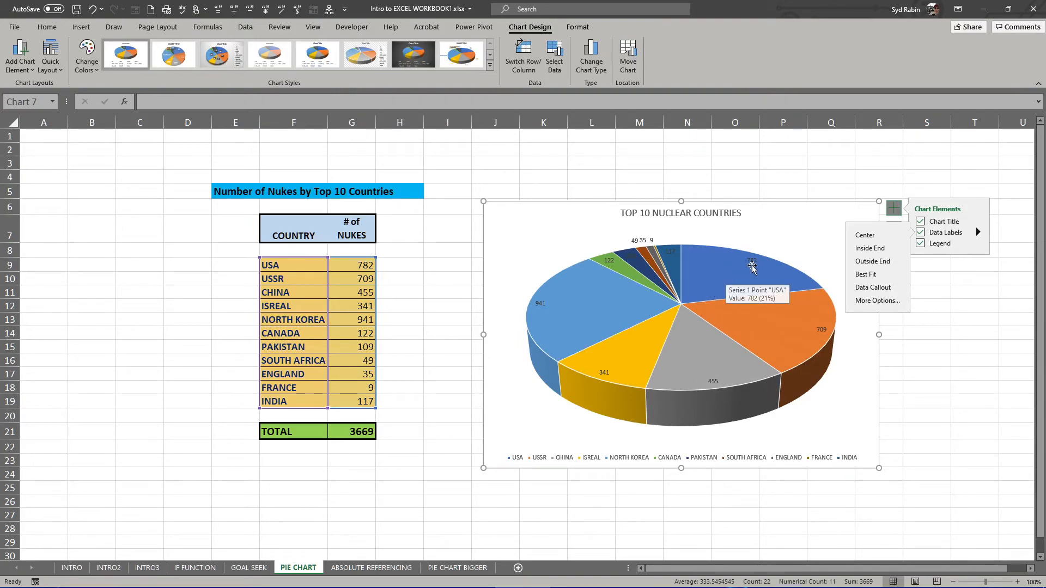
left_click(886, 290)
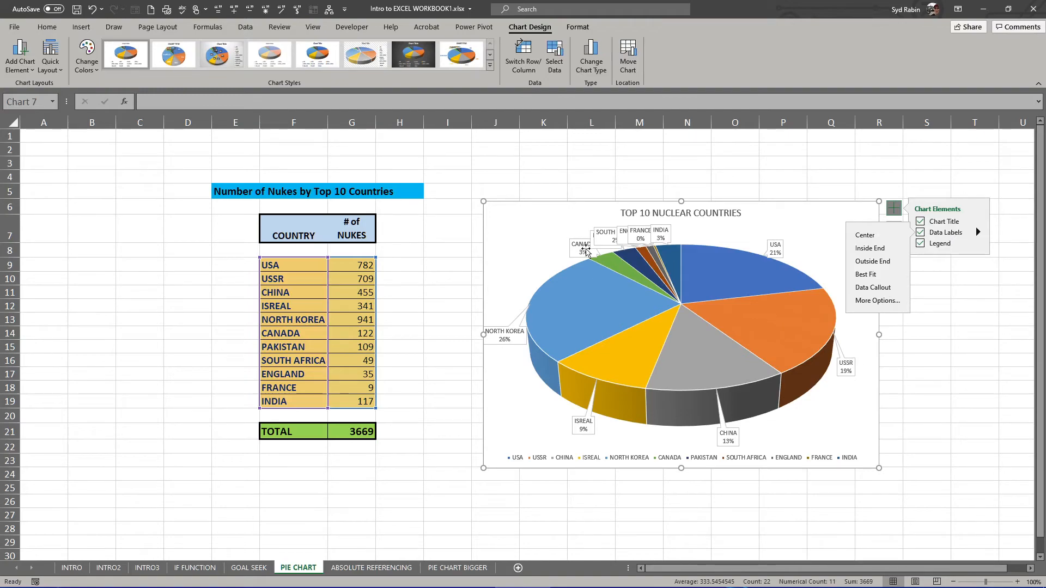
Step: Format the pie chart's data labels to contain the value instead of the percentage, alongside the category name
left_click(552, 278)
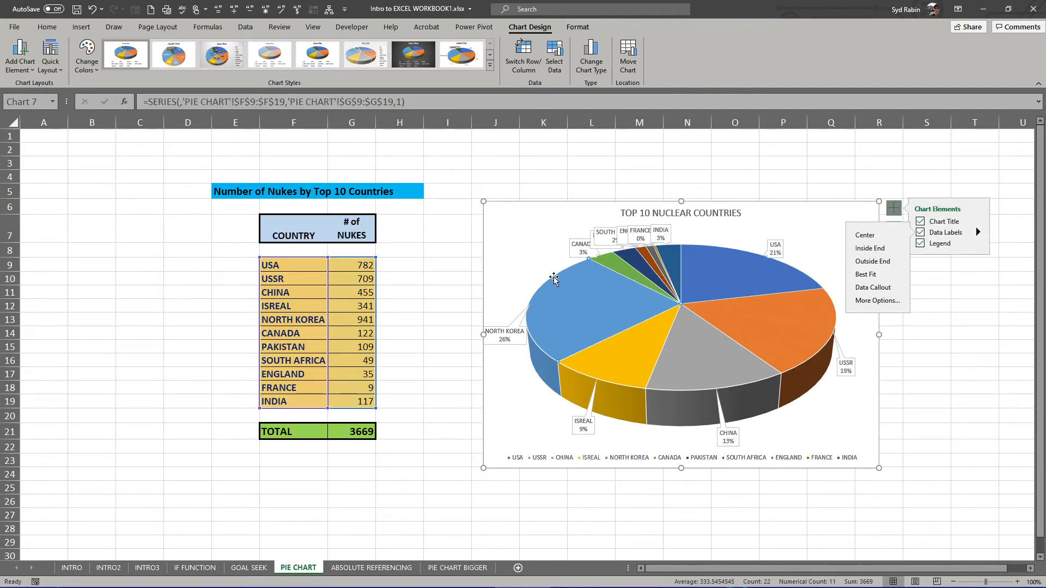
left_click(734, 250)
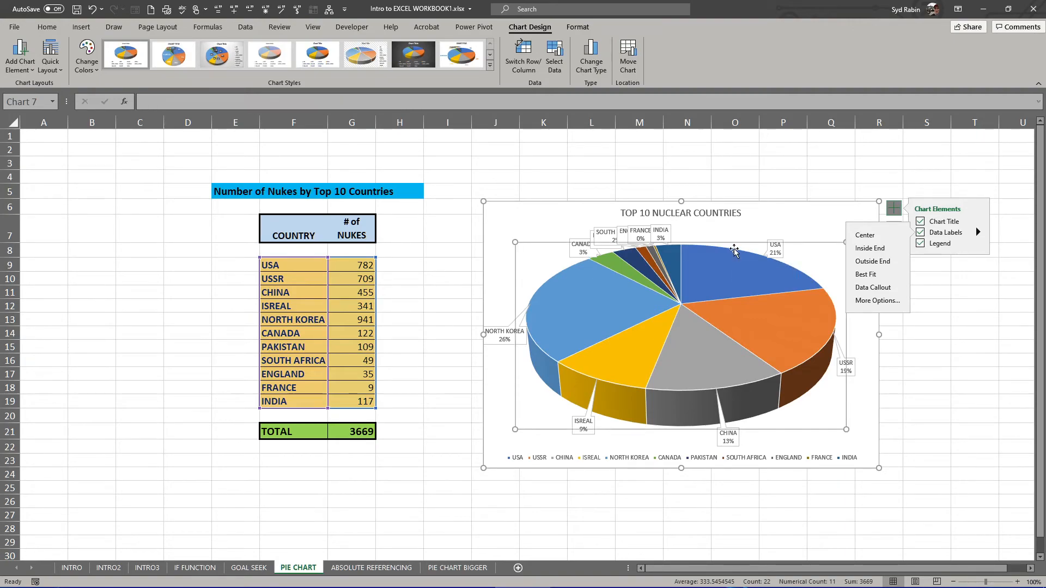
left_click(740, 251)
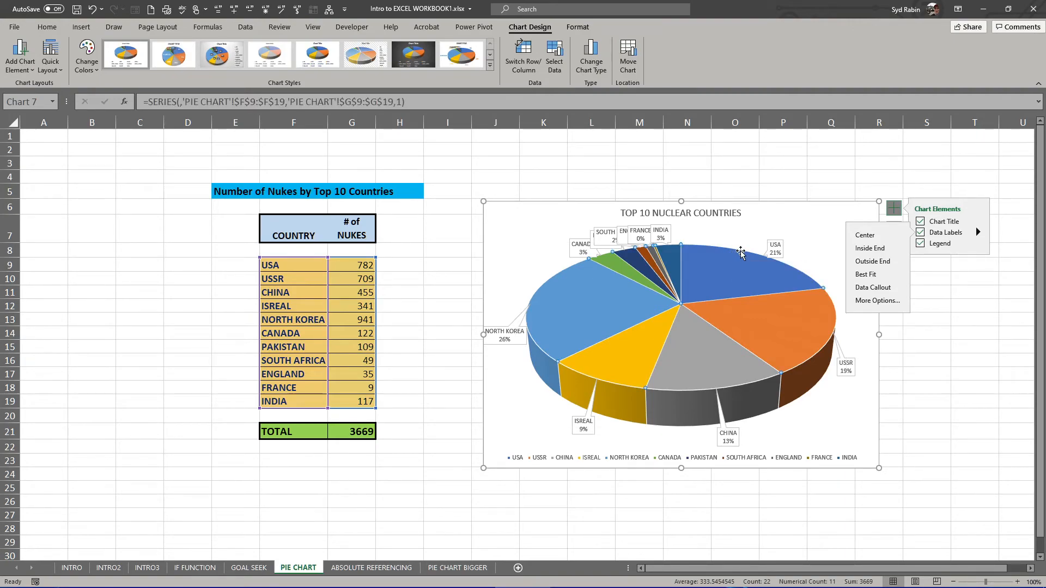
right_click(741, 252)
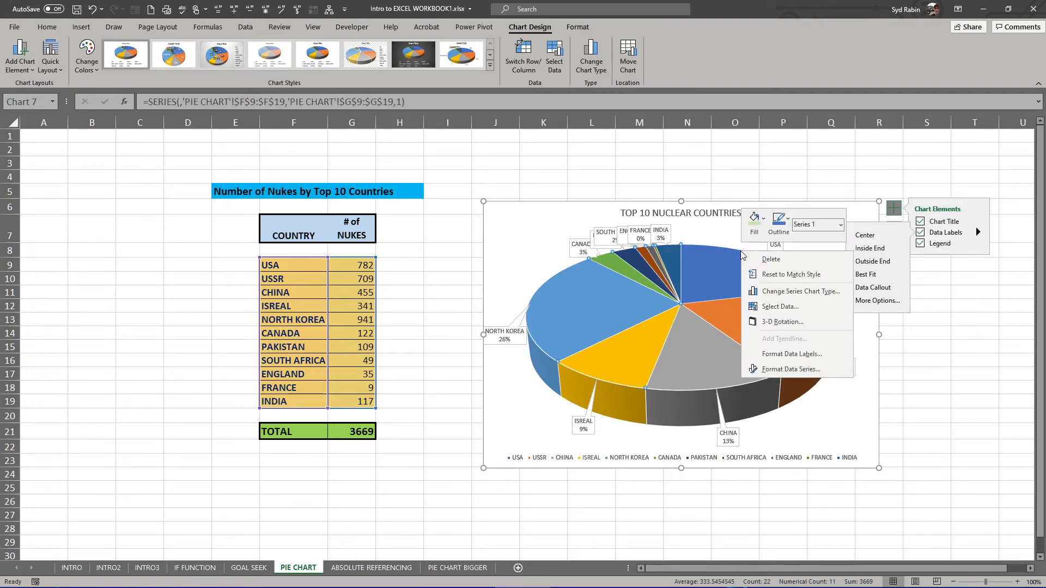
left_click(774, 355)
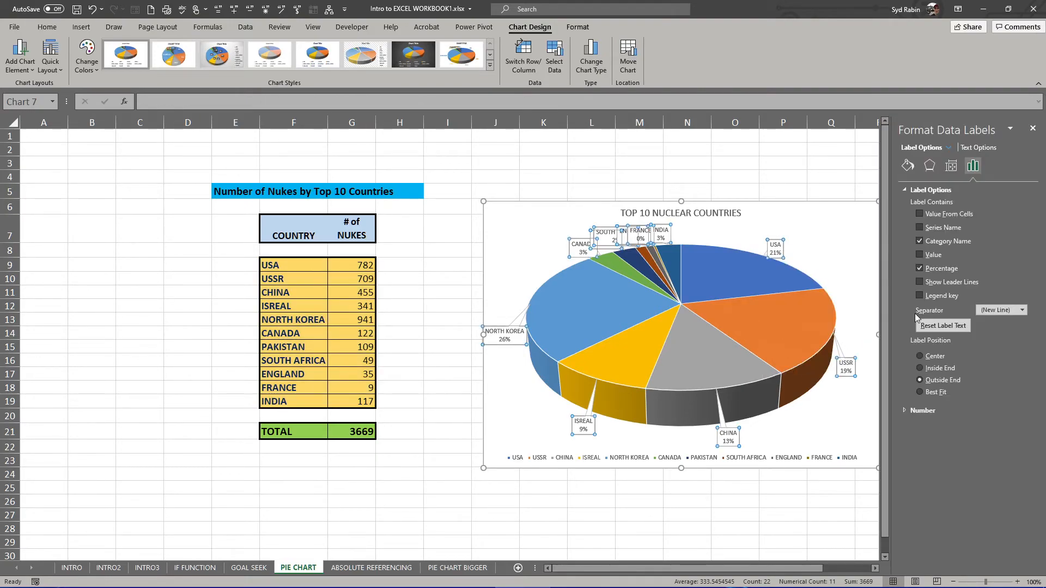
left_click(919, 269)
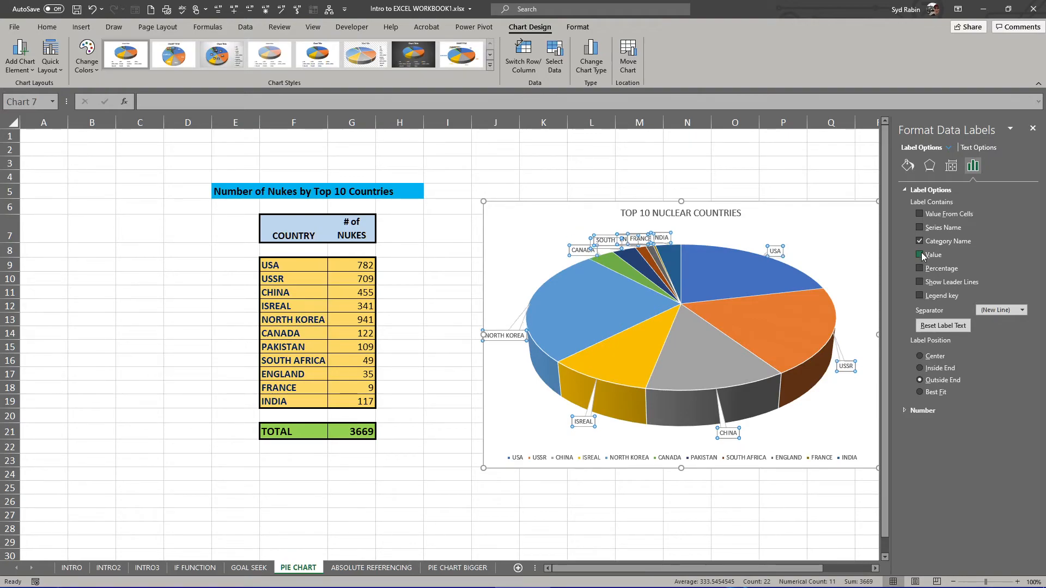
left_click(919, 256)
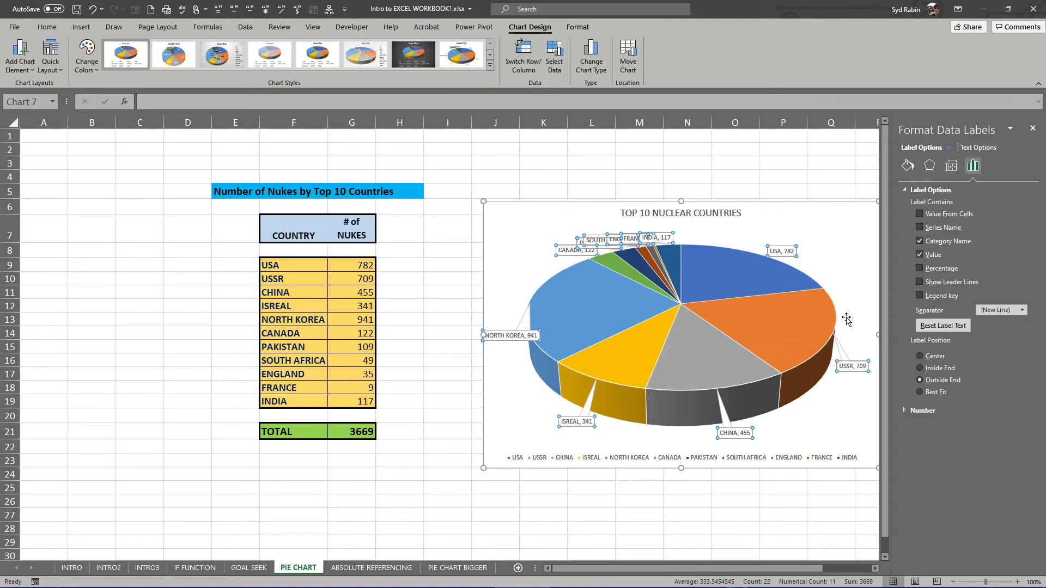
Step: Pull the North Korea slice out of the pie with a point explosion of about 24%
left_click(504, 273)
left_click(524, 417)
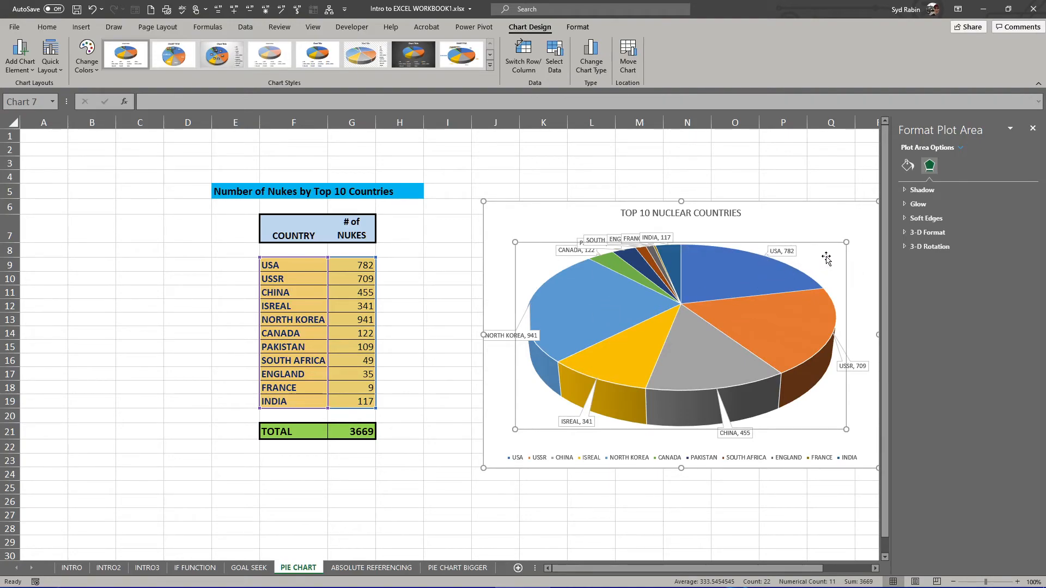
left_click(777, 252)
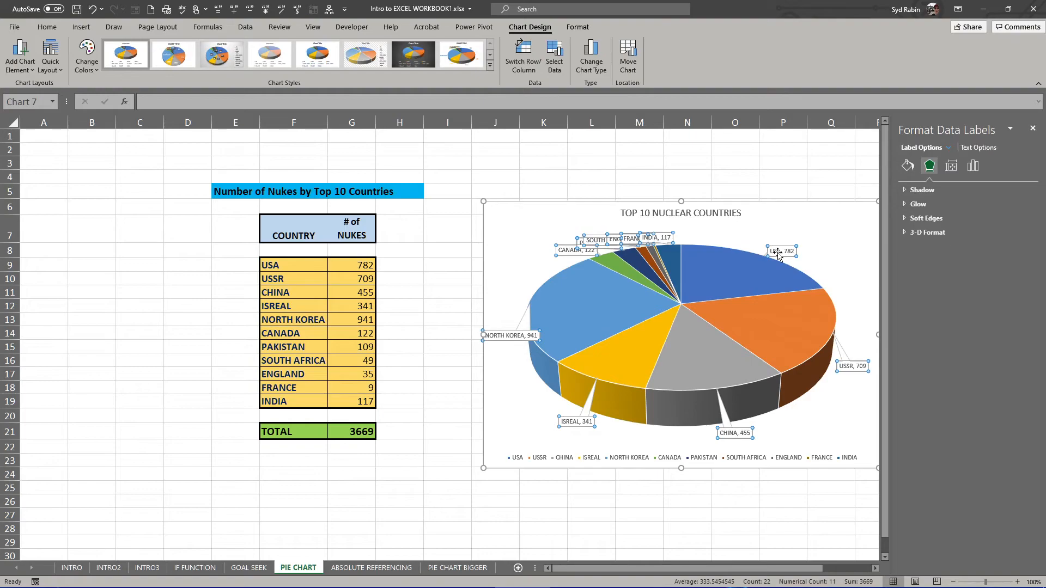
right_click(778, 253)
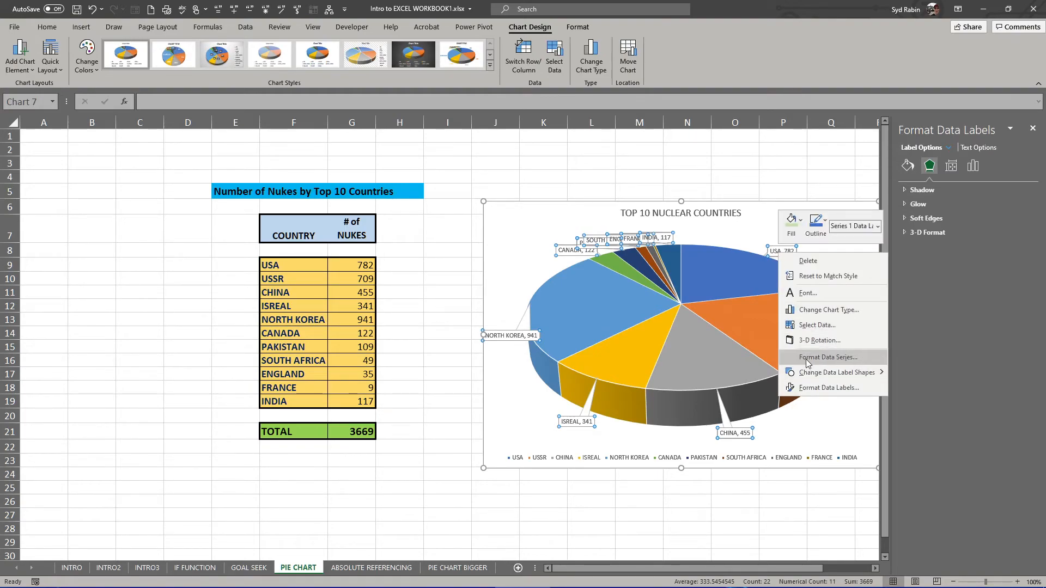
left_click(828, 357)
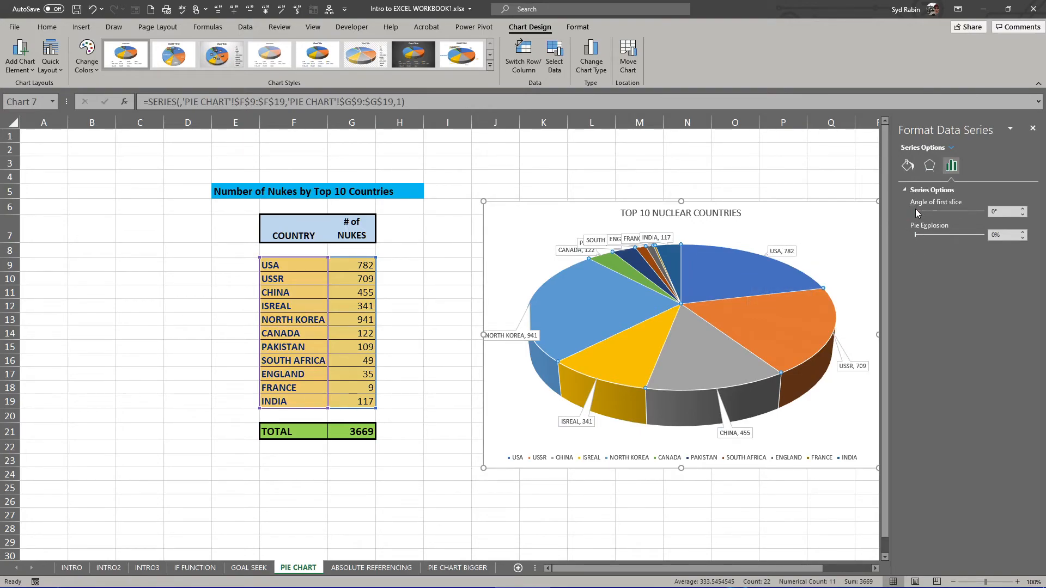
mouse_move(915, 235)
left_mouse_down()
mouse_move(931, 238)
mouse_move(915, 237)
left_mouse_up()
left_click(570, 311)
left_click_drag(558, 273, 522, 269)
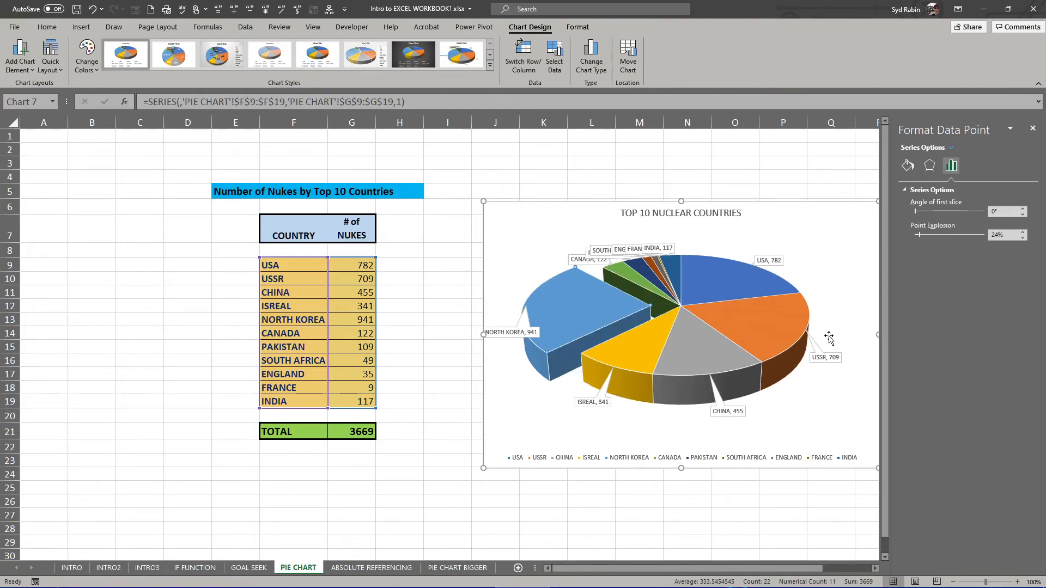
Step: Fill the pie chart's plot area with a solid light blue
left_click(734, 262)
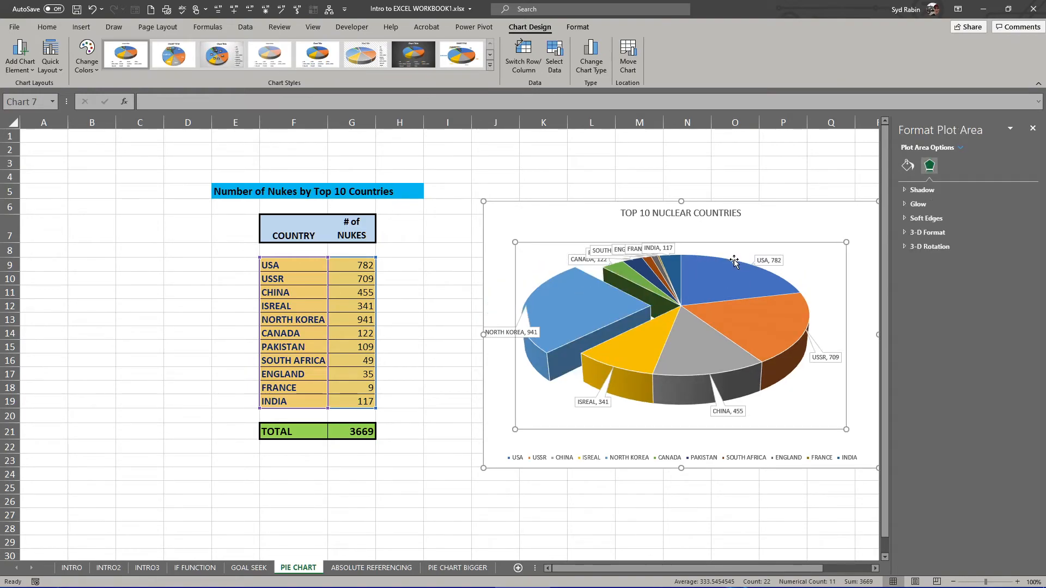
right_click(734, 260)
key("Escape")
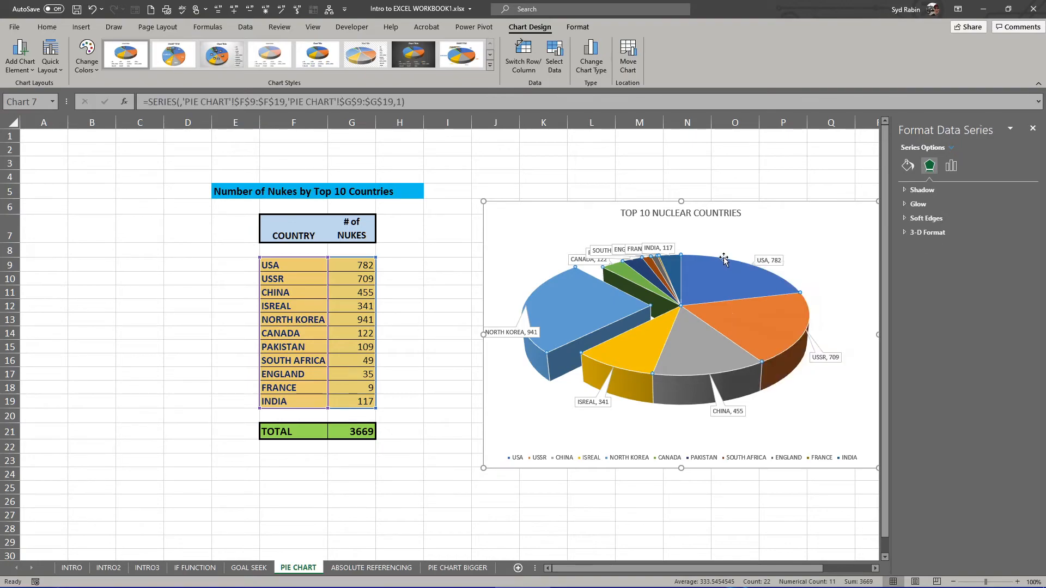
left_click(724, 258)
left_click(722, 260)
left_click(721, 248)
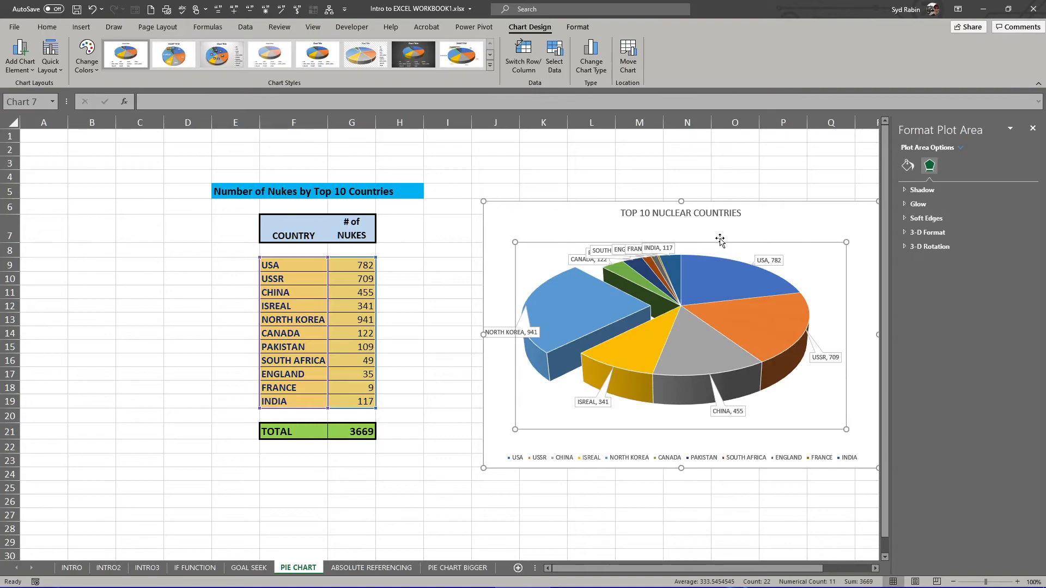
left_click(722, 238)
left_click(729, 248)
right_click(733, 255)
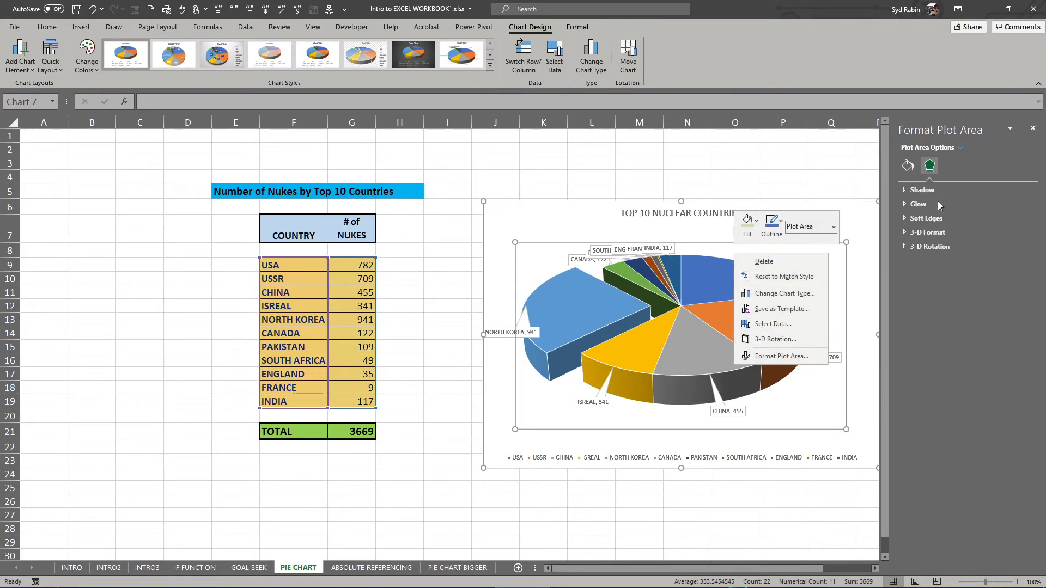
left_click(907, 165)
left_click(908, 165)
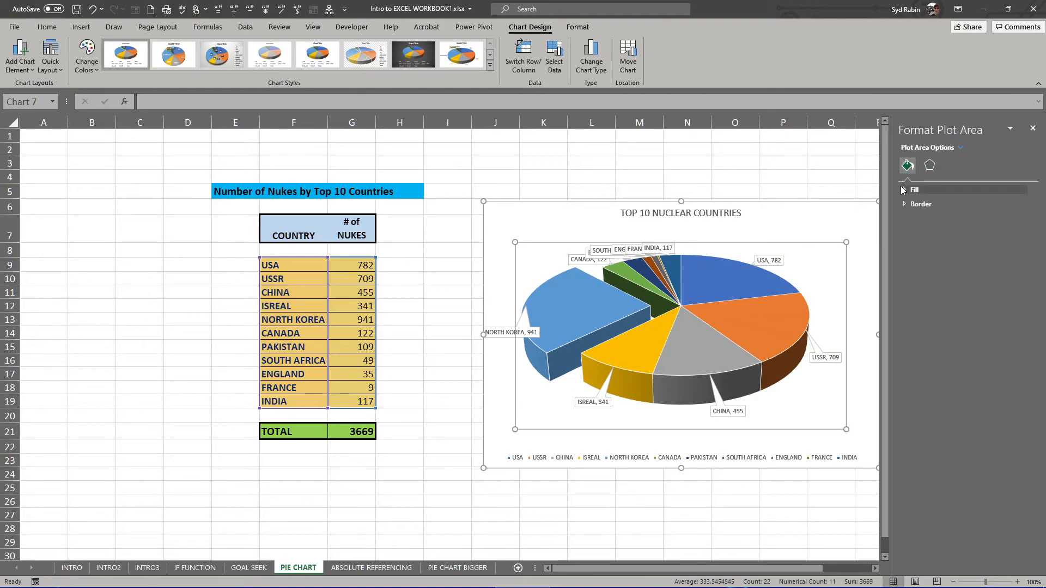
left_click(903, 190)
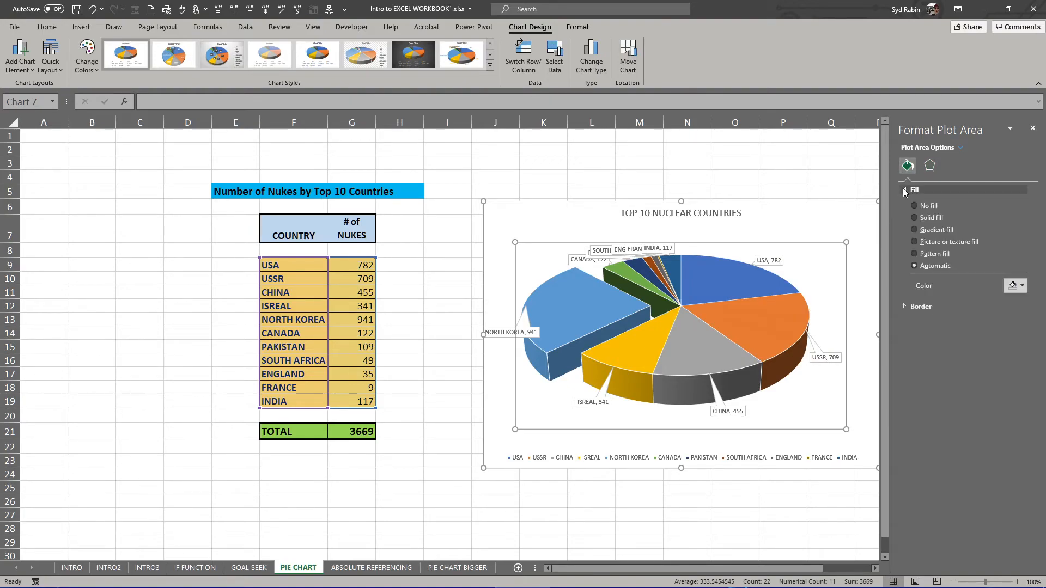
left_click(914, 218)
left_click(1020, 286)
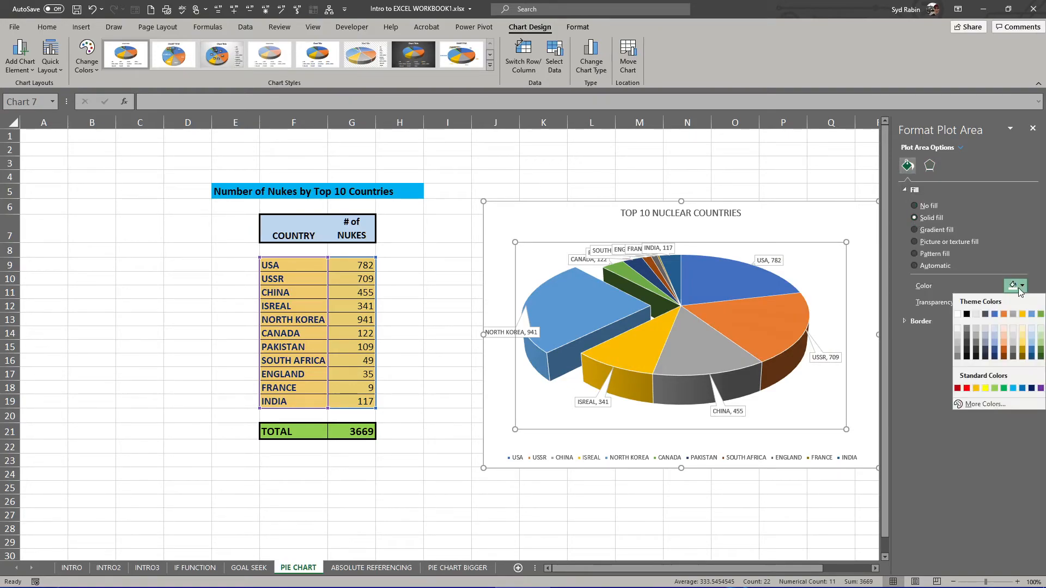
left_click(1032, 339)
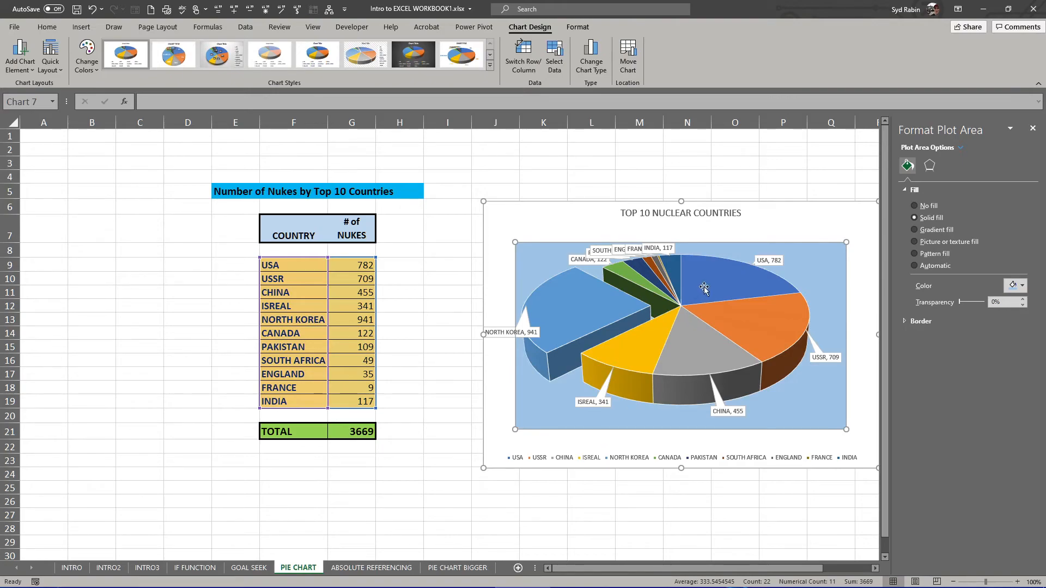
Step: Pull all slices of the pie slightly apart so they are evenly separated from the centre
left_click(716, 364)
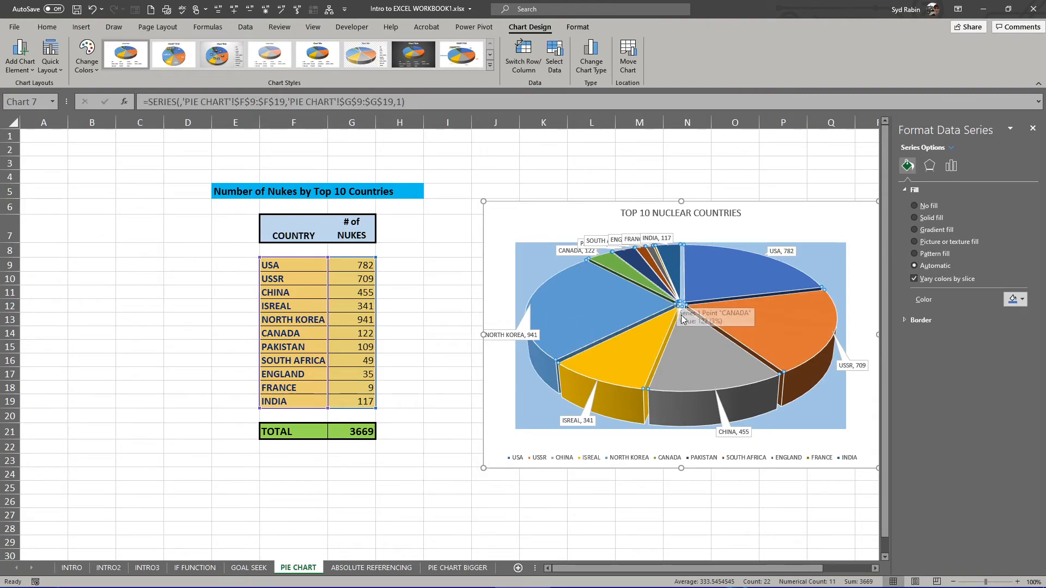
mouse_move(714, 341)
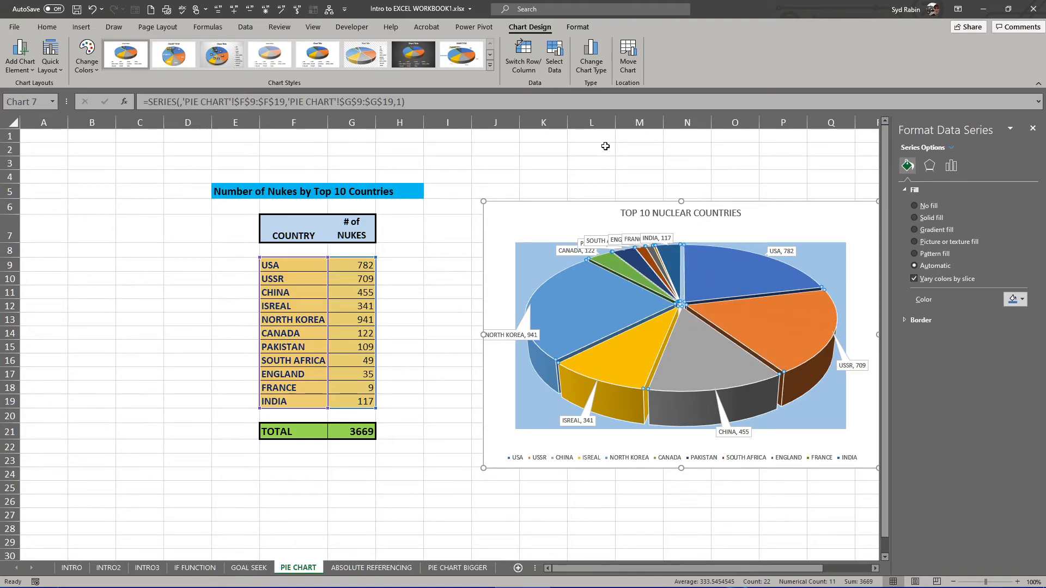
Step: Move the pie chart to a new sheet named "BIGGER PIE CHART"
left_click(600, 202)
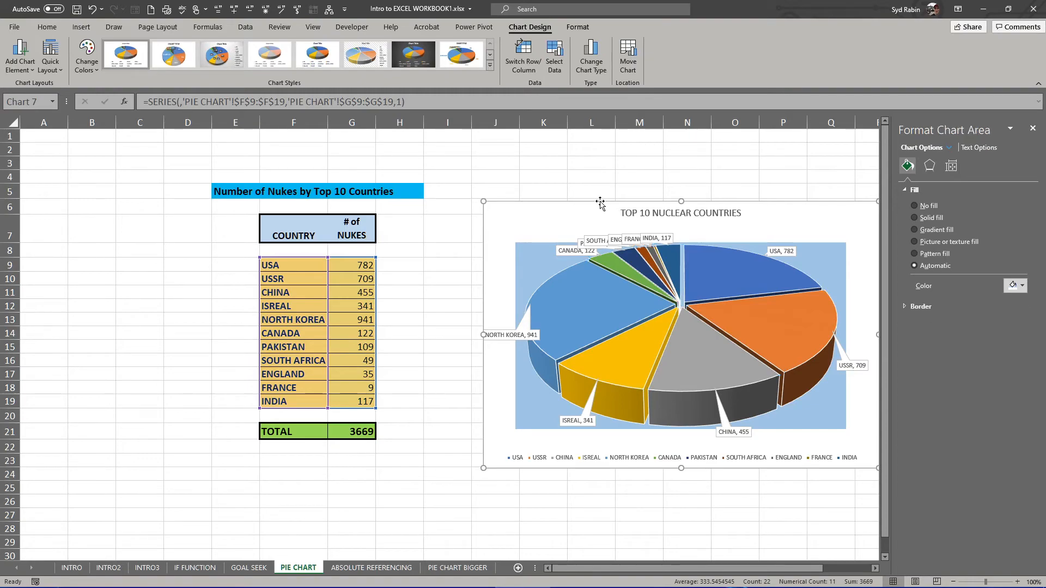
left_click(627, 63)
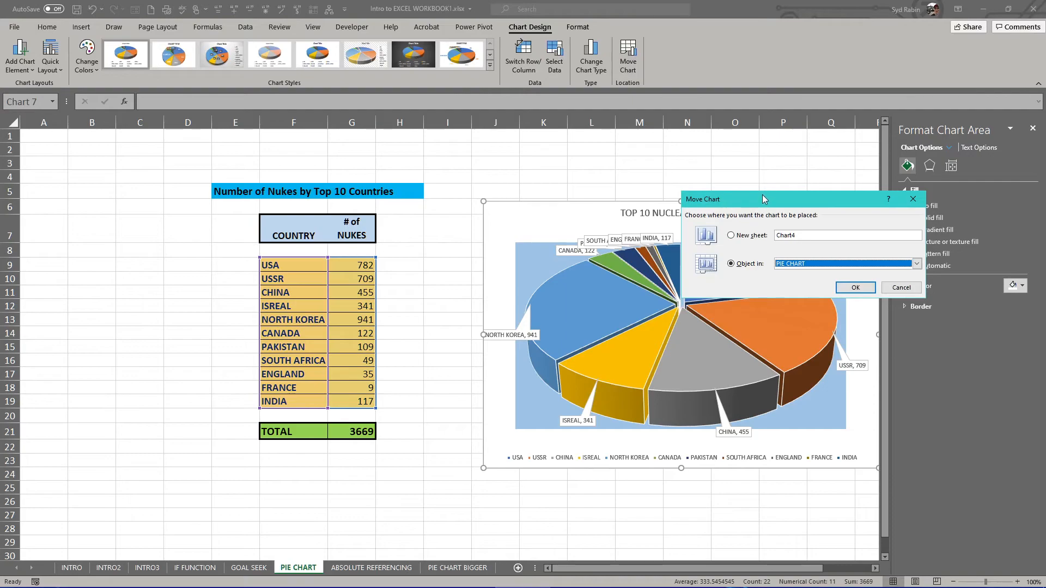
left_click(730, 236)
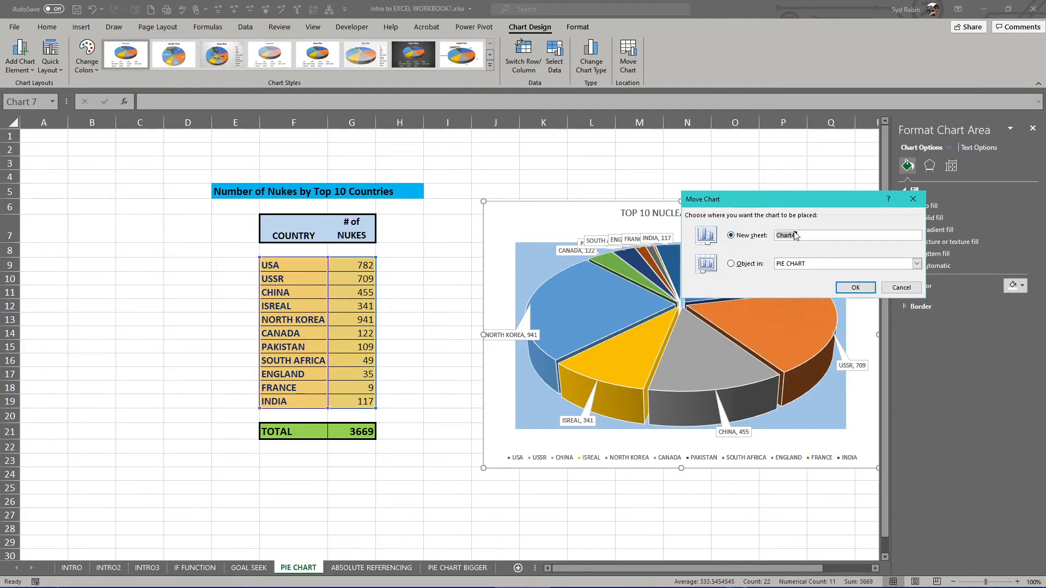
type("bIGGER PIC")
key("BackSpace")
type("E CHARTR")
key("Return")
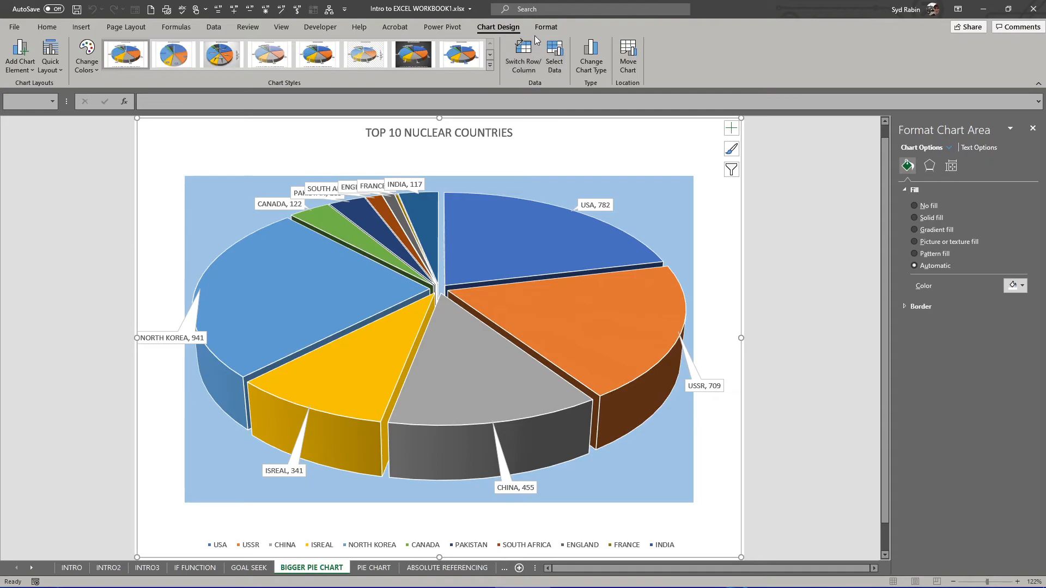
Step: Try several chart styles on the bigger pie chart and apply the white one with colour-matched callout labels and no legend
left_click(552, 30)
left_click(504, 25)
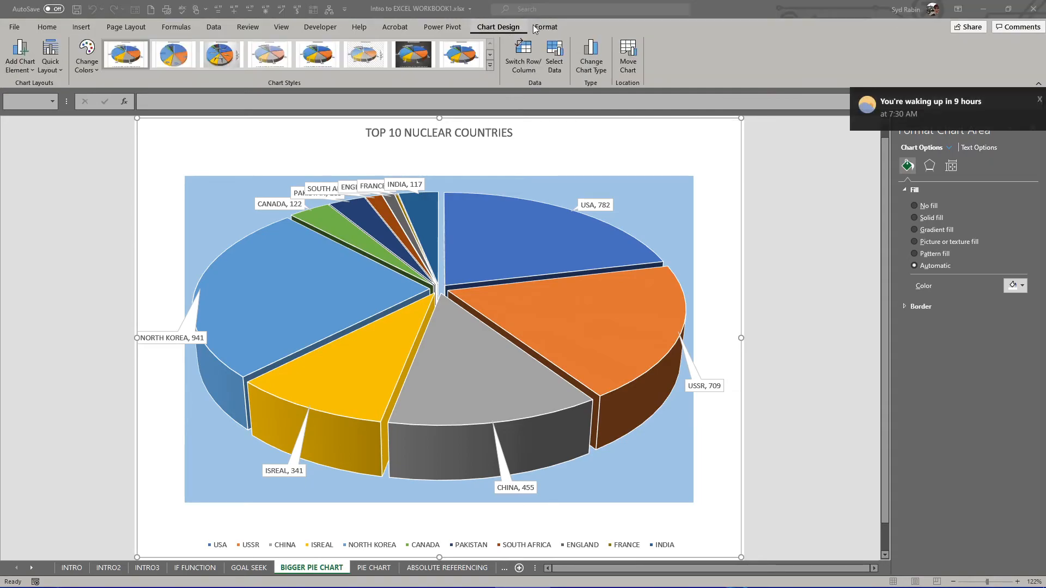
left_click(545, 28)
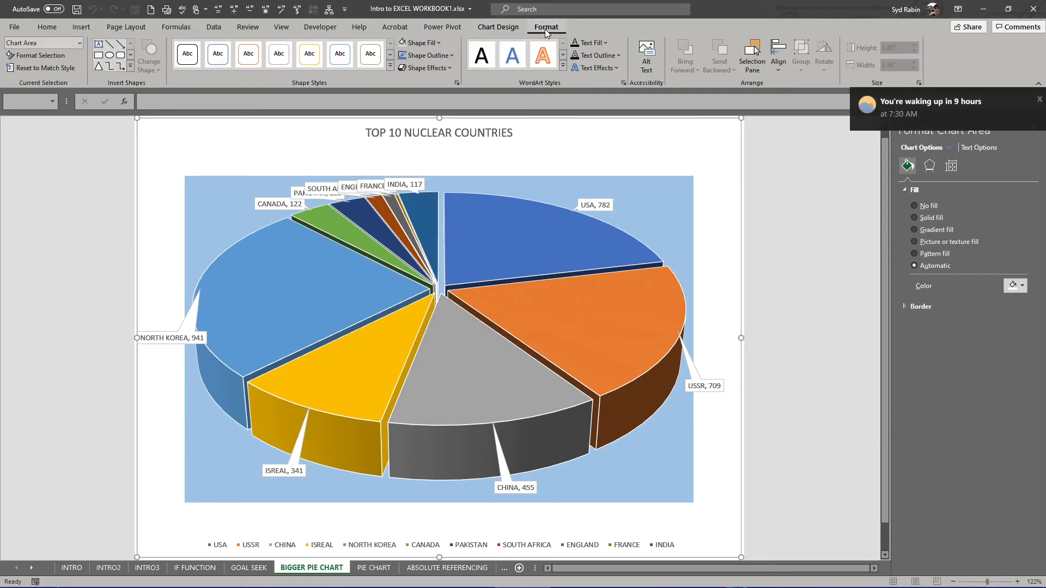
left_click(488, 30)
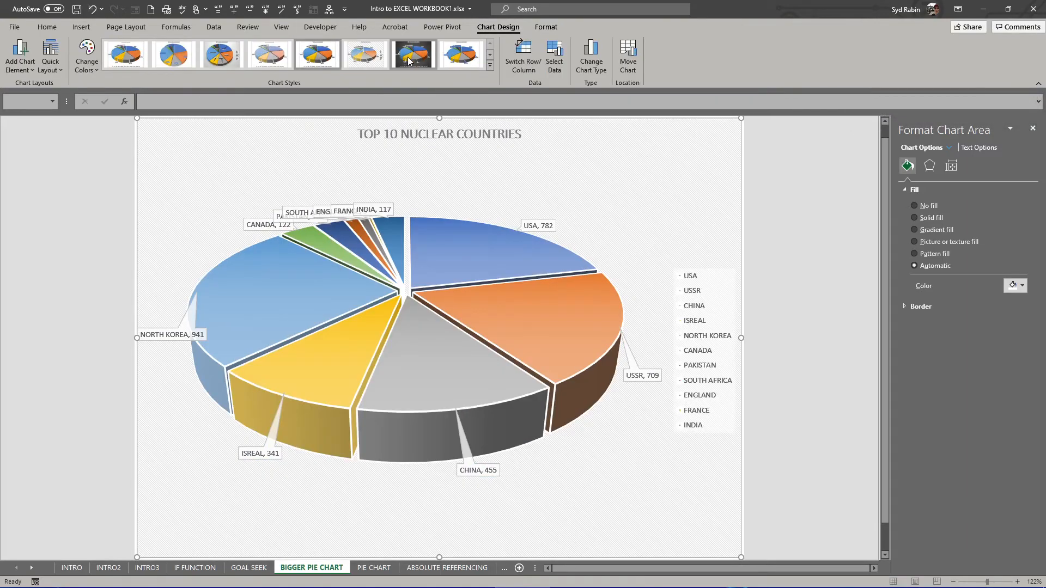
left_click(410, 56)
left_click(173, 55)
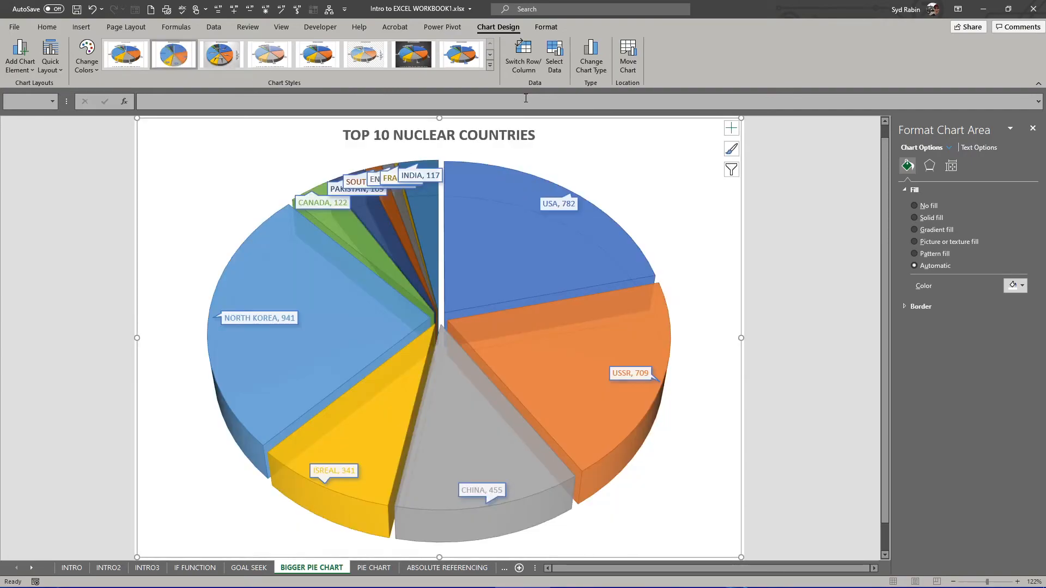
left_click(461, 58)
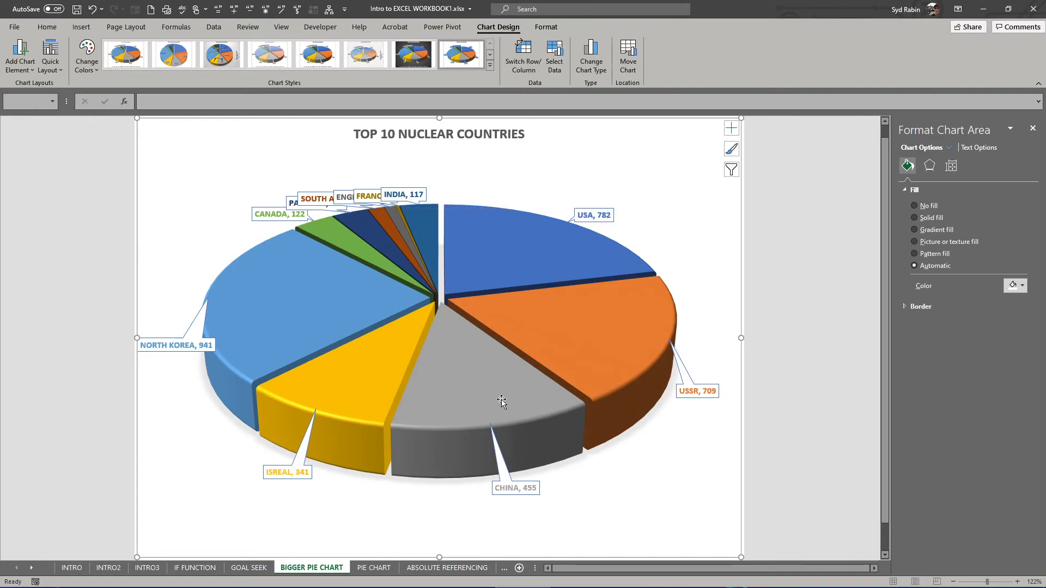
Step: Explode the whole pie series farther so that wide gaps separate all slices
left_click(482, 405)
left_click_drag(485, 436, 485, 437)
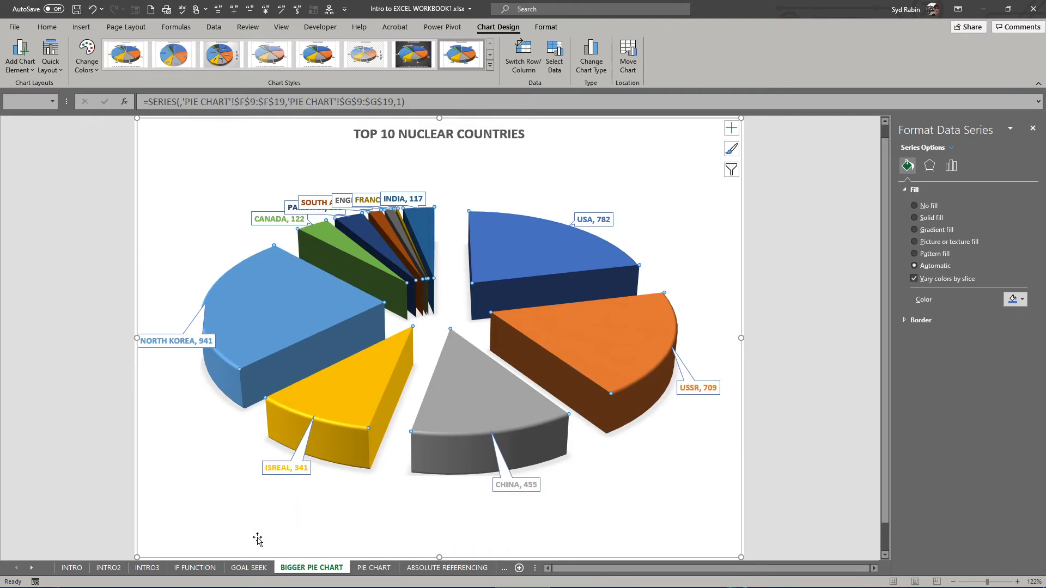
Step: Switch to the GOAL SEEK sheet and close the formatting pane
left_click(242, 570)
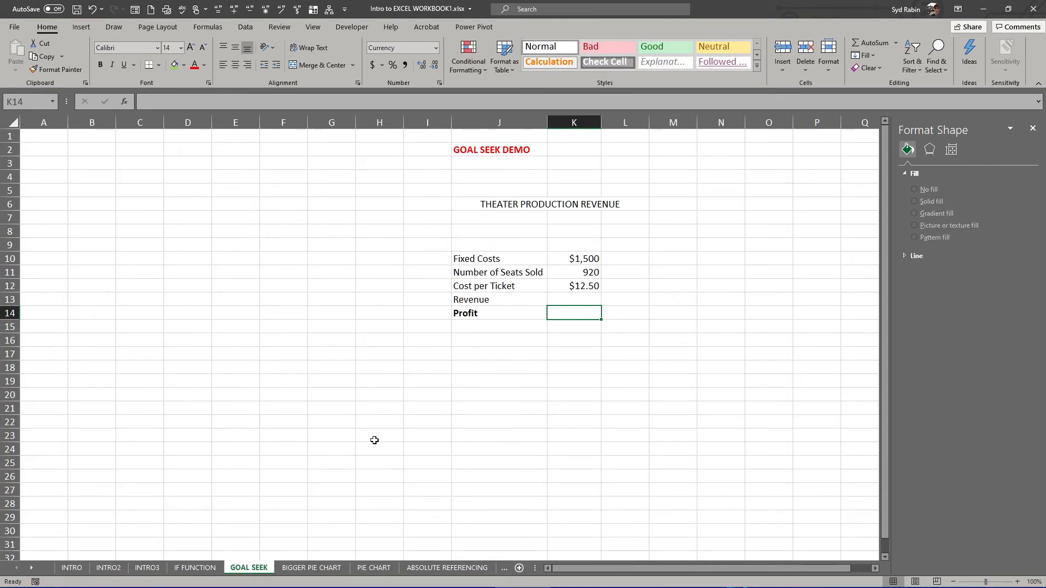
left_click(1034, 128)
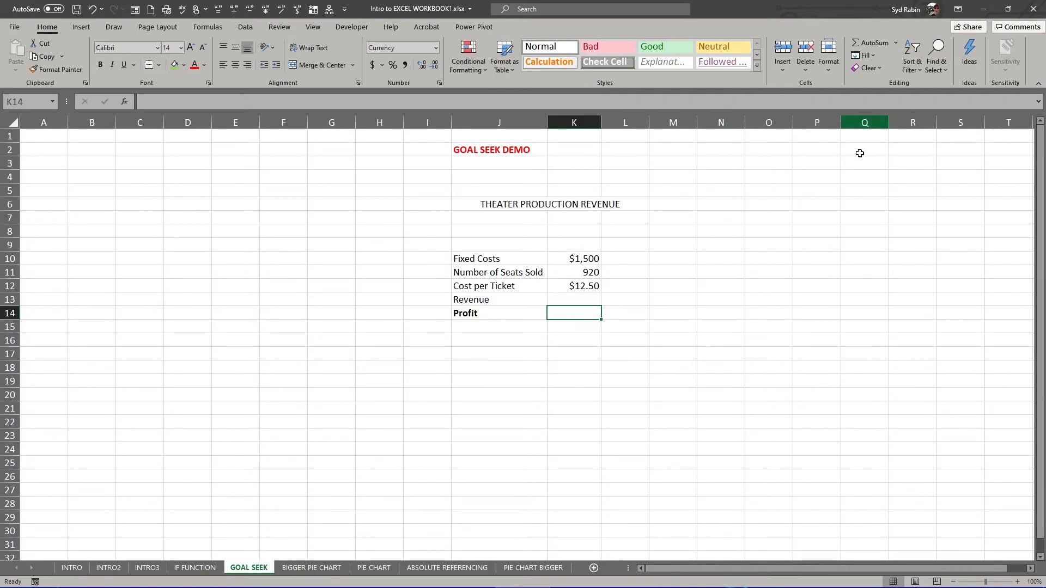
Step: Examine the theater production heading and fixed costs, and locate Goal Seek among the what-if analysis tools
left_click(517, 204)
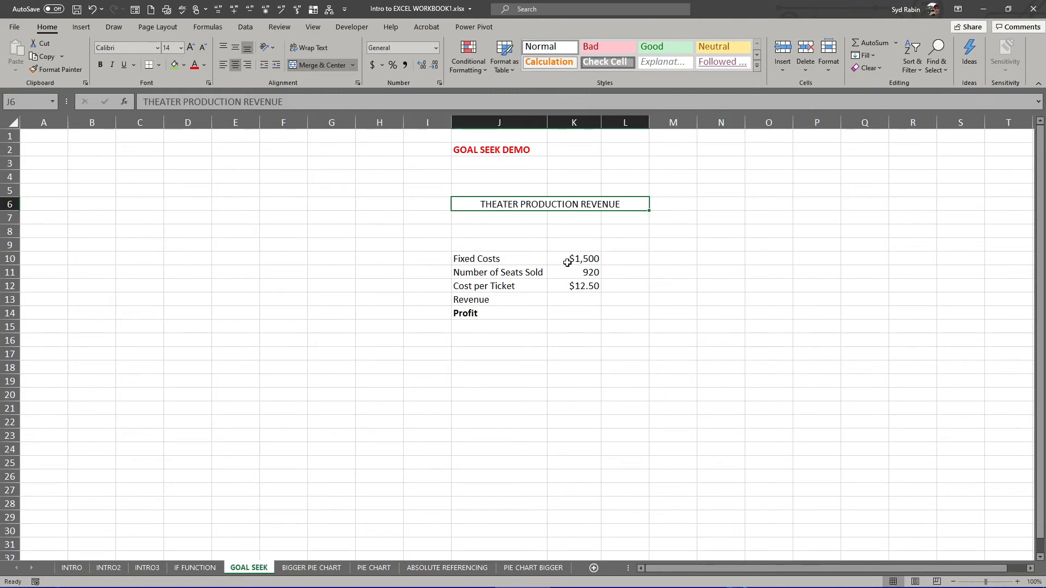
left_click(577, 259)
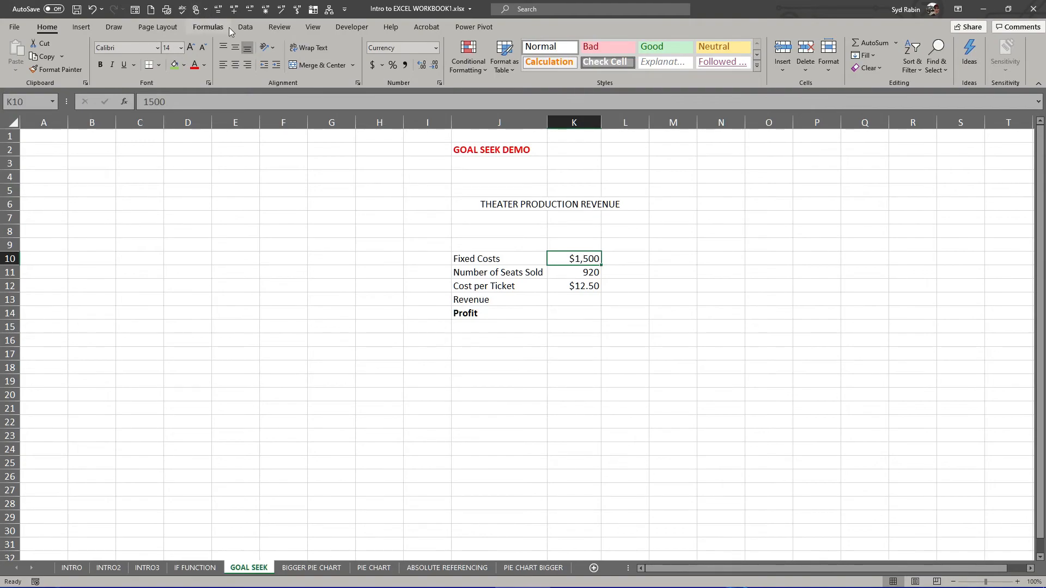
left_click(244, 25)
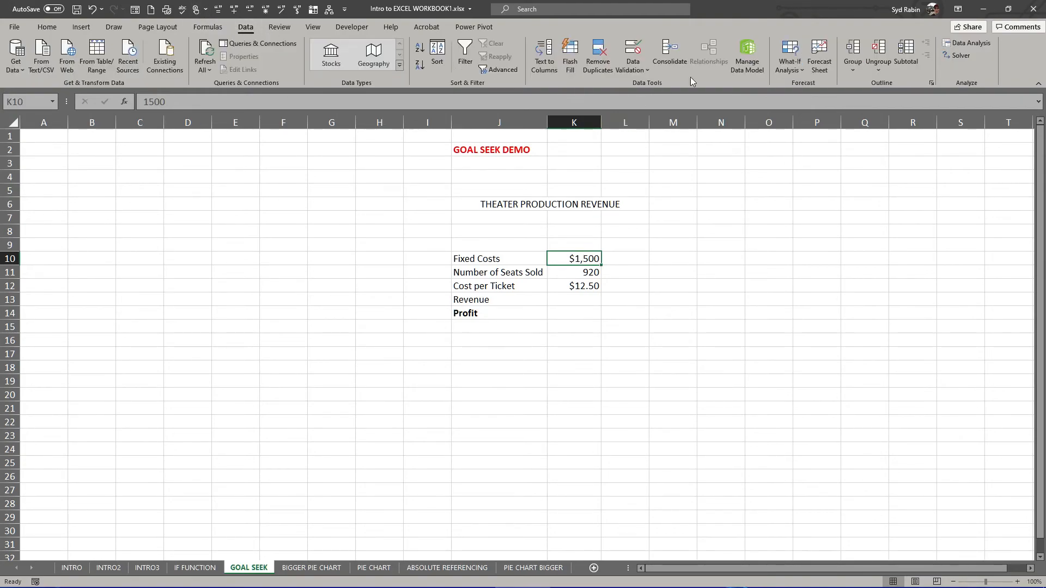
left_click(792, 67)
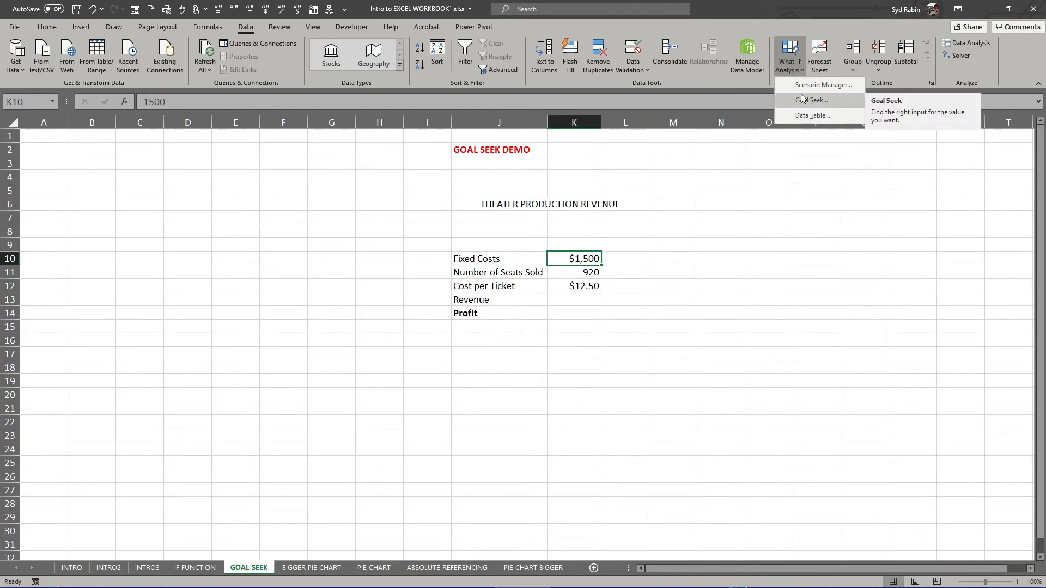
left_click(695, 382)
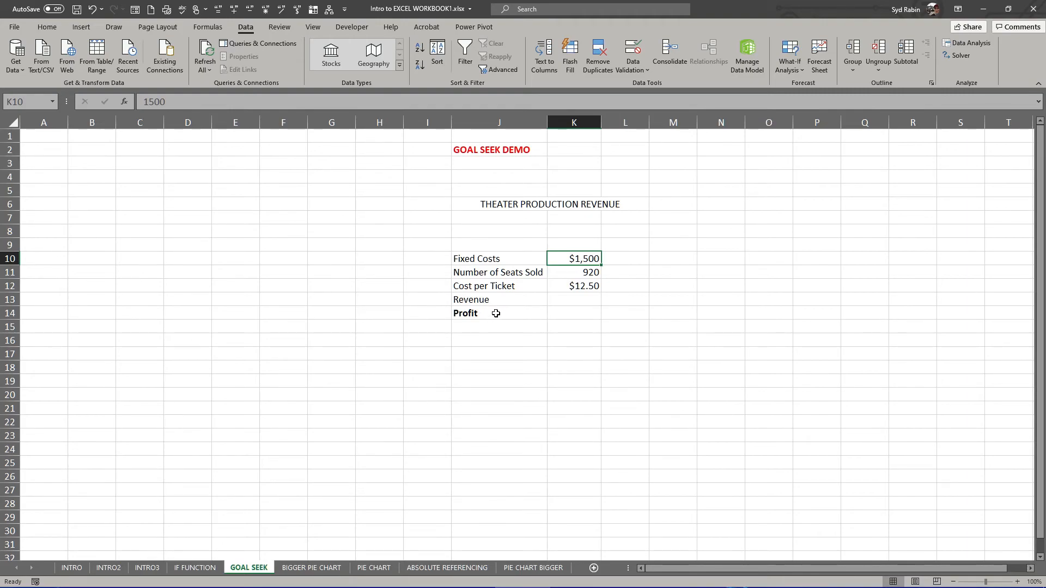
Step: Calculate the revenue in K13 by multiplying the number of seats sold by the cost per ticket, using =K11*K12
left_click(574, 274)
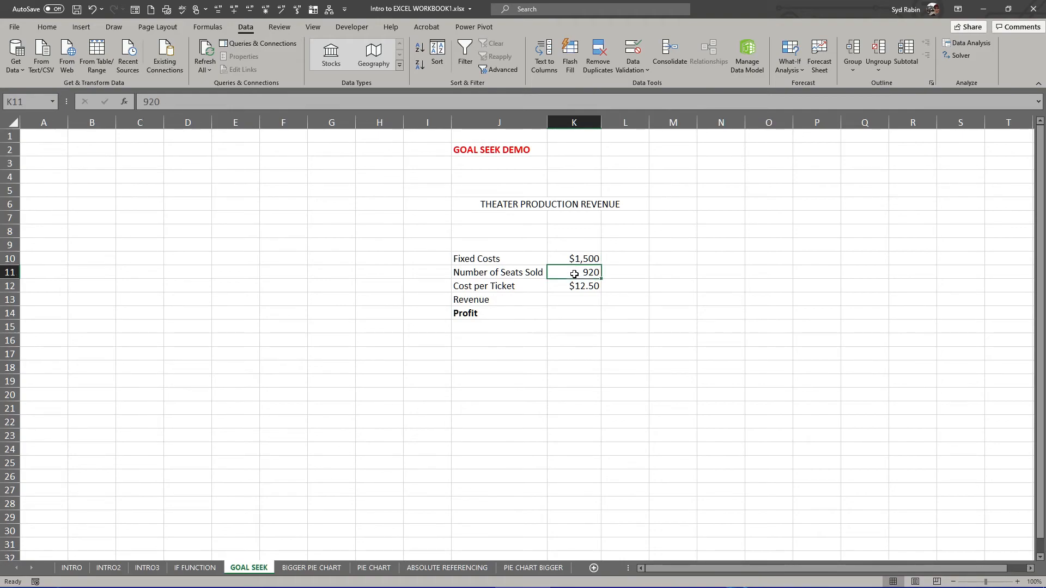
left_click(569, 287)
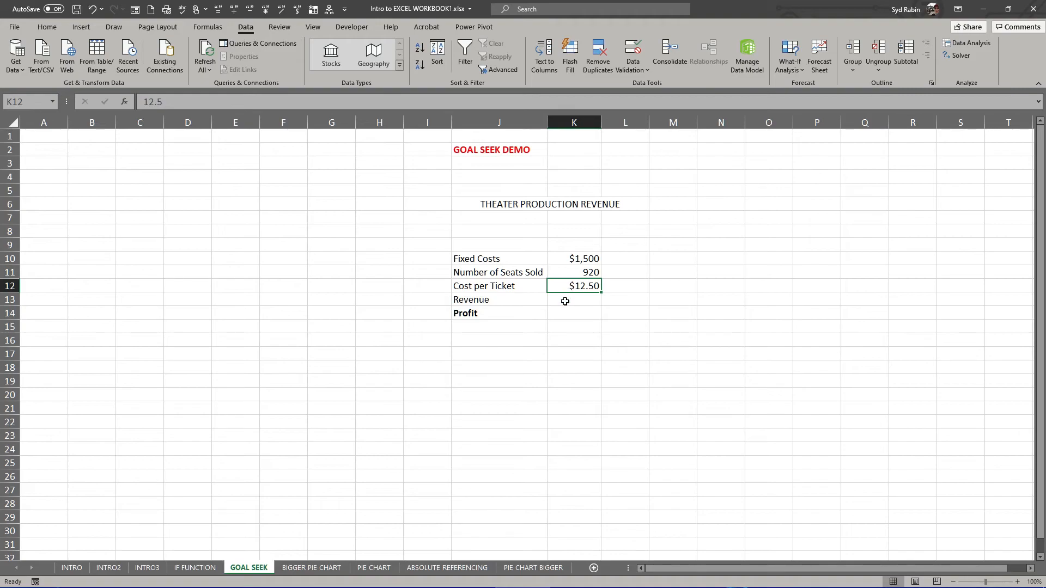
left_click(565, 301)
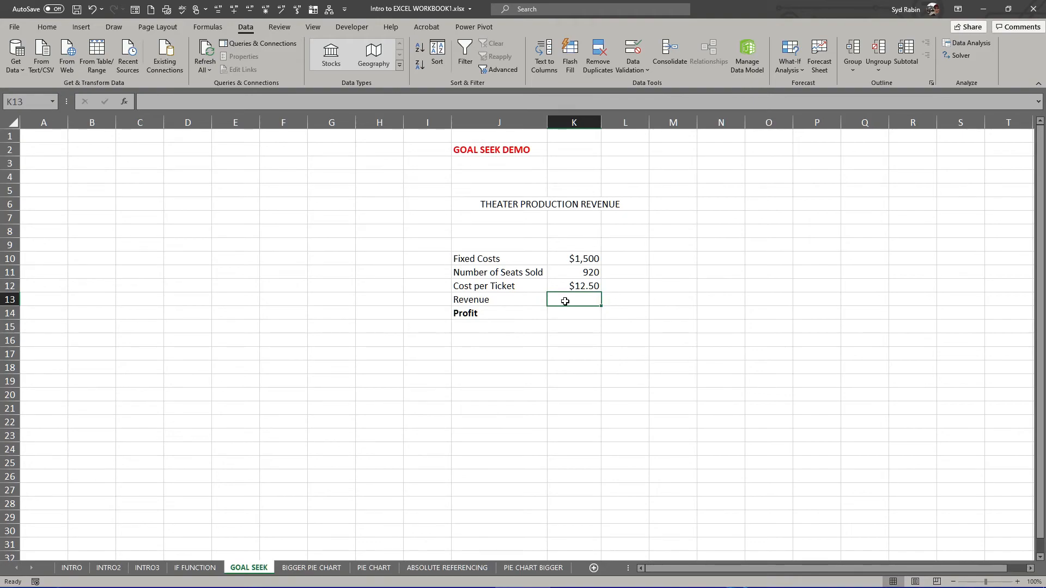
left_click(565, 271)
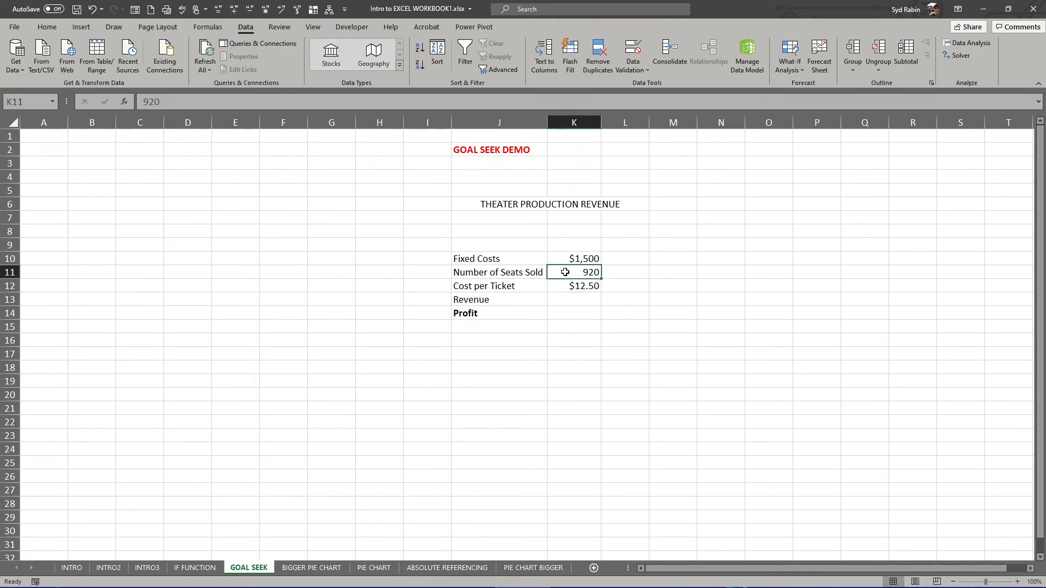
left_click(565, 287)
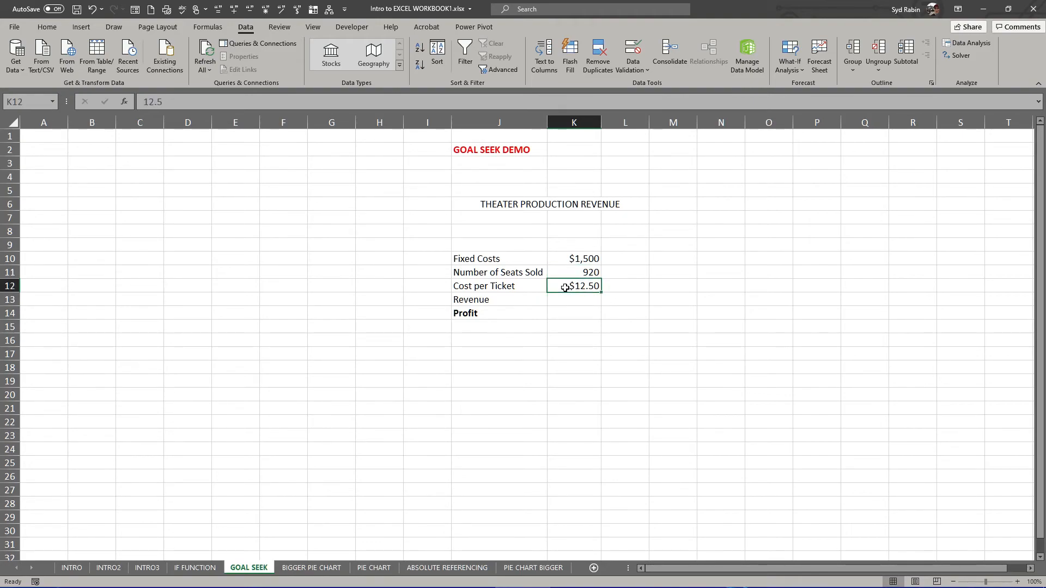
left_click(565, 300)
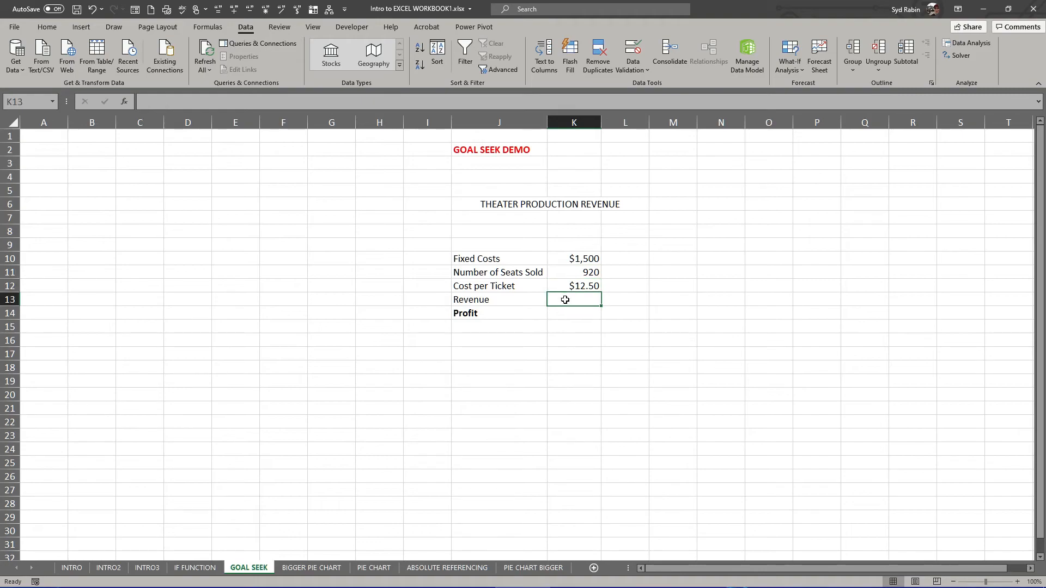
type("=")
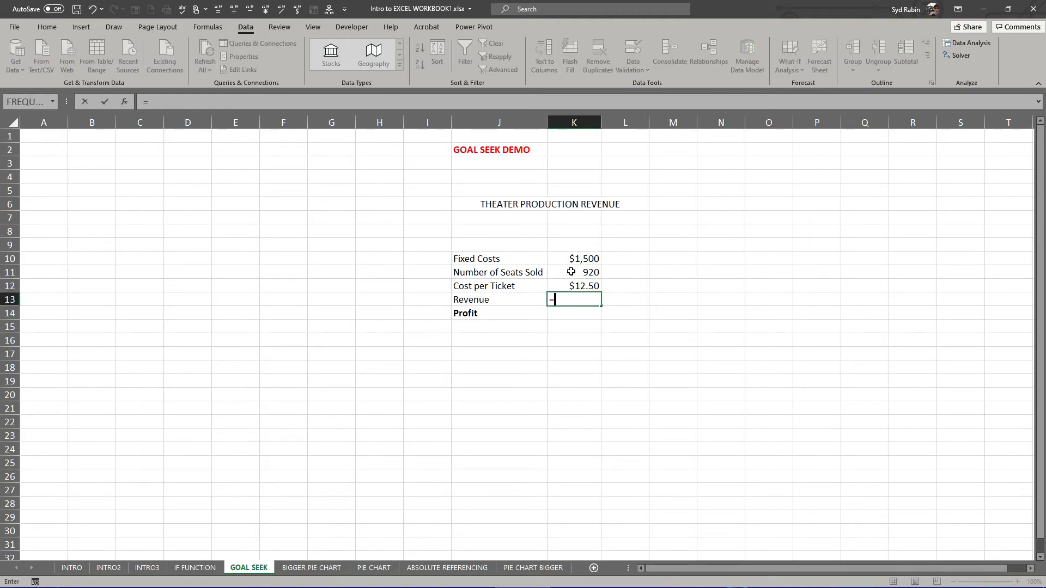
left_click(571, 272)
type("*")
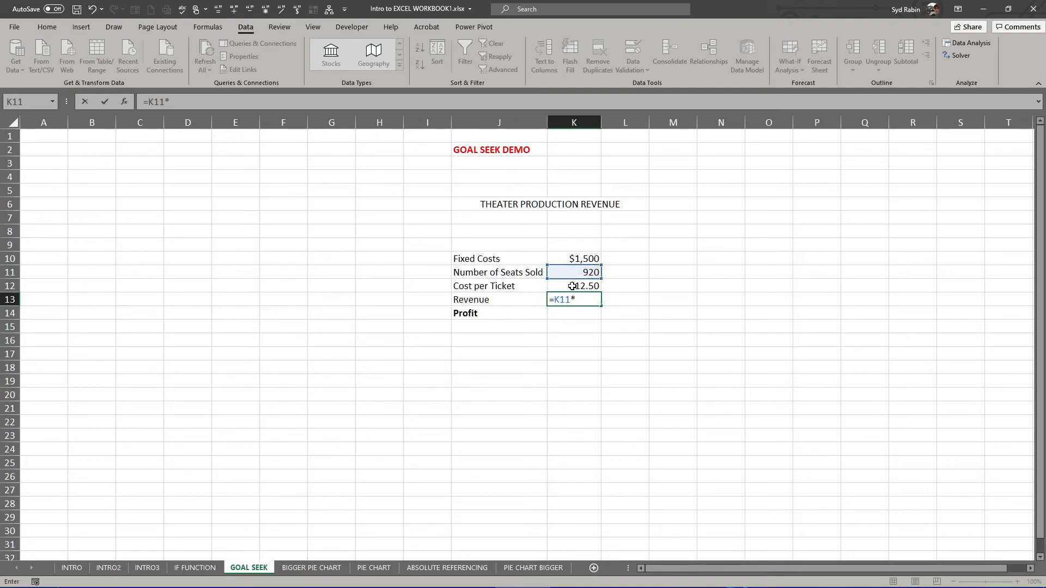
left_click(573, 287)
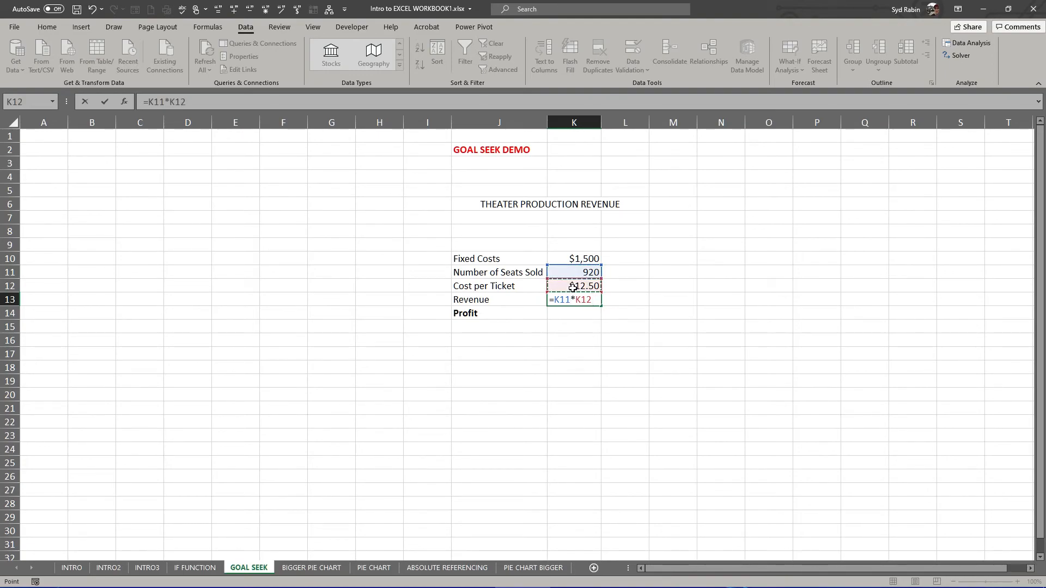
key("Return")
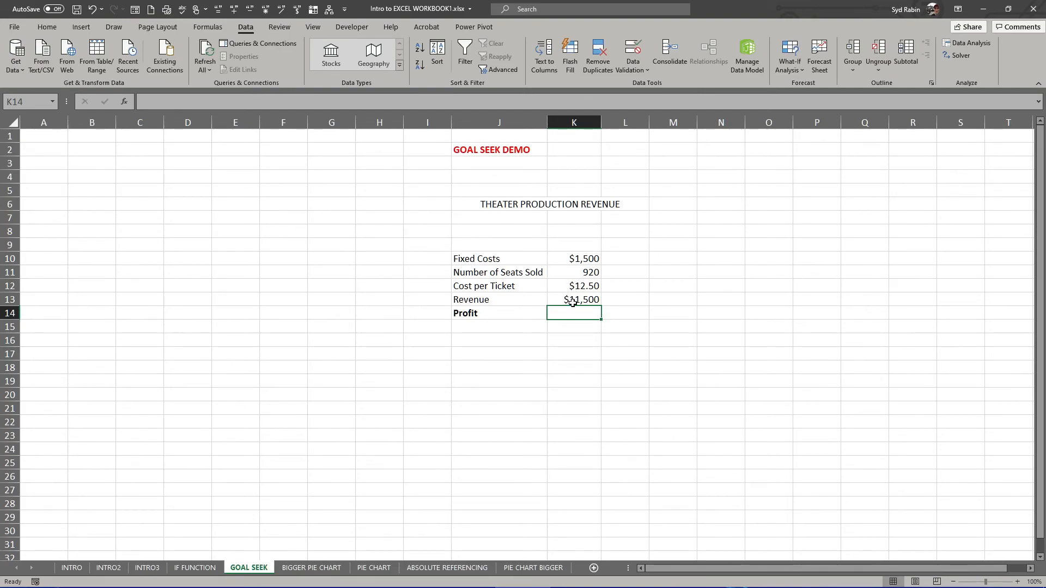
Step: Calculate the profit in K14 by subtracting the fixed costs from the revenue, using =K13-K10
left_click(579, 273)
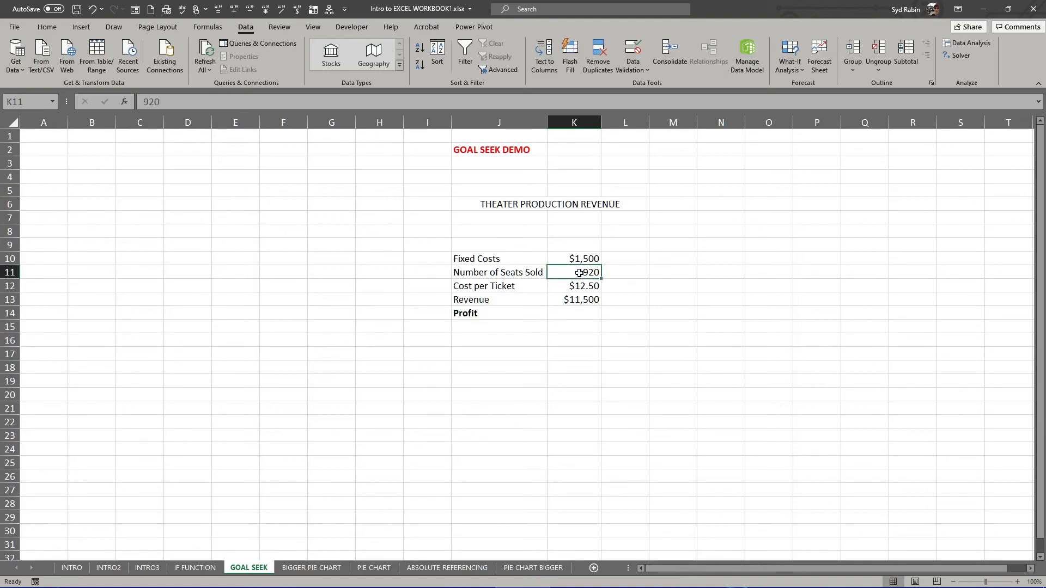
left_click(579, 299)
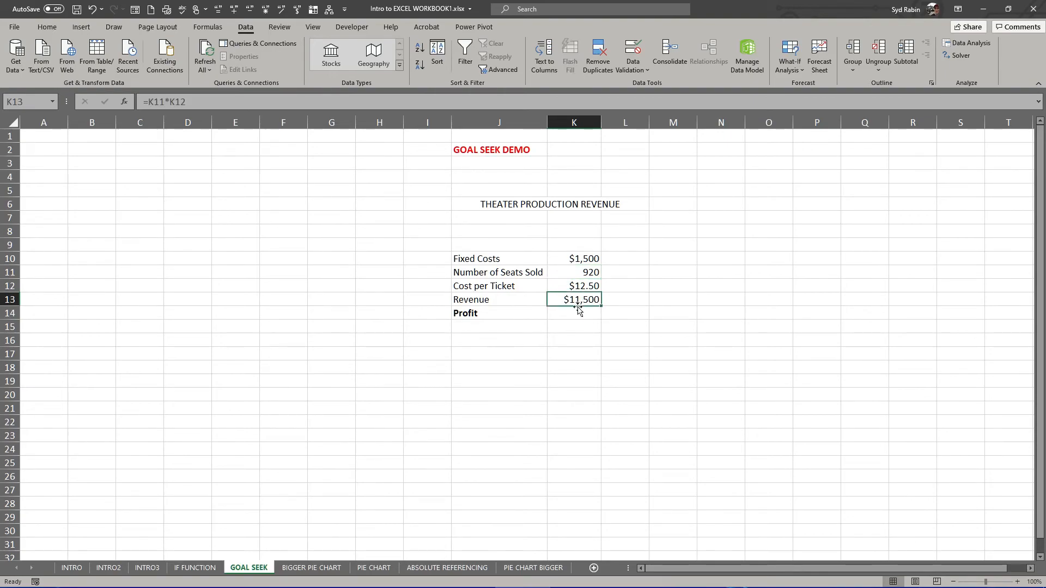
left_click(577, 317)
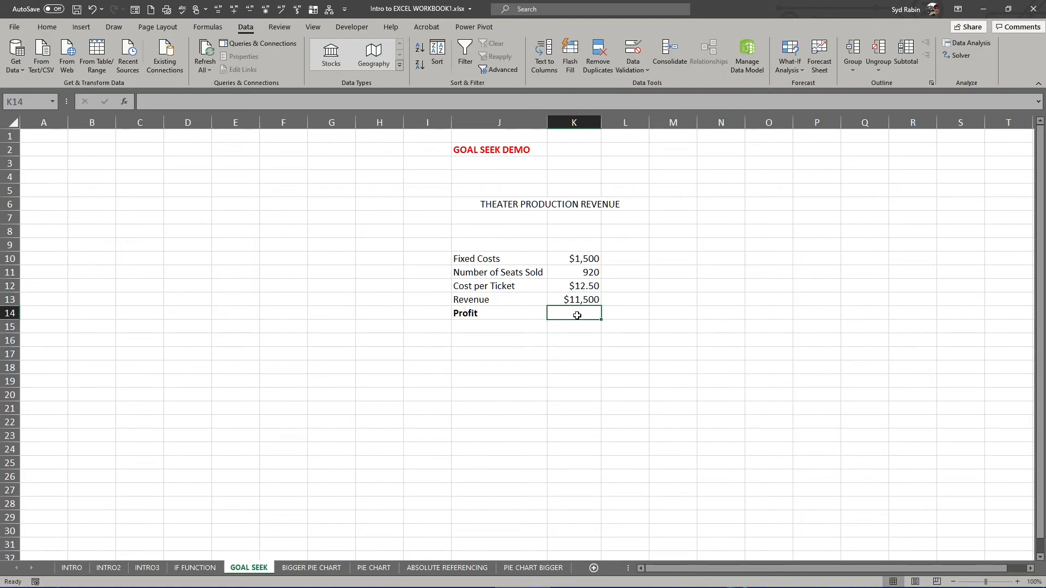
left_click(576, 259)
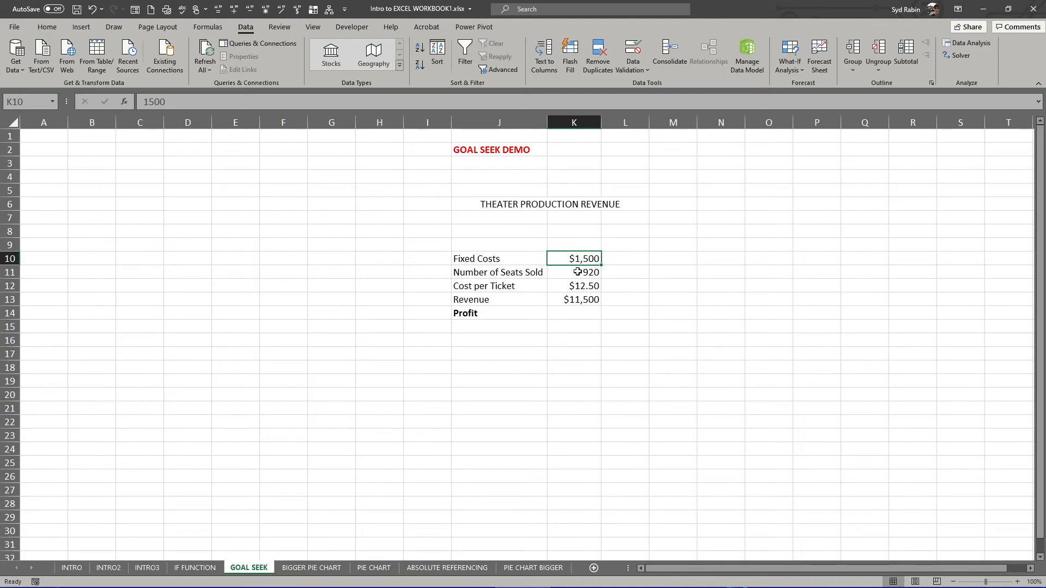
left_click(574, 299)
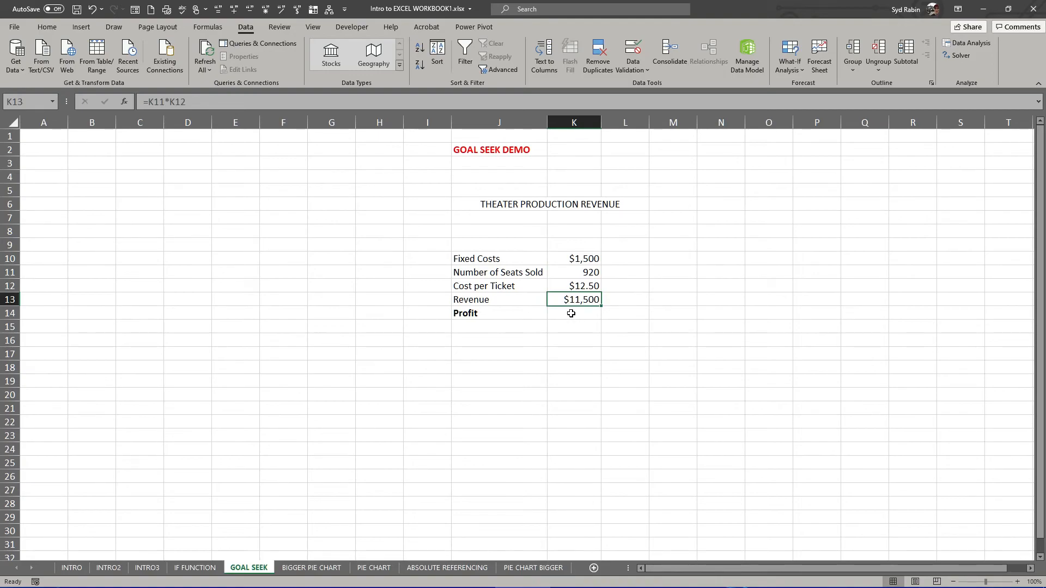
left_click(571, 314)
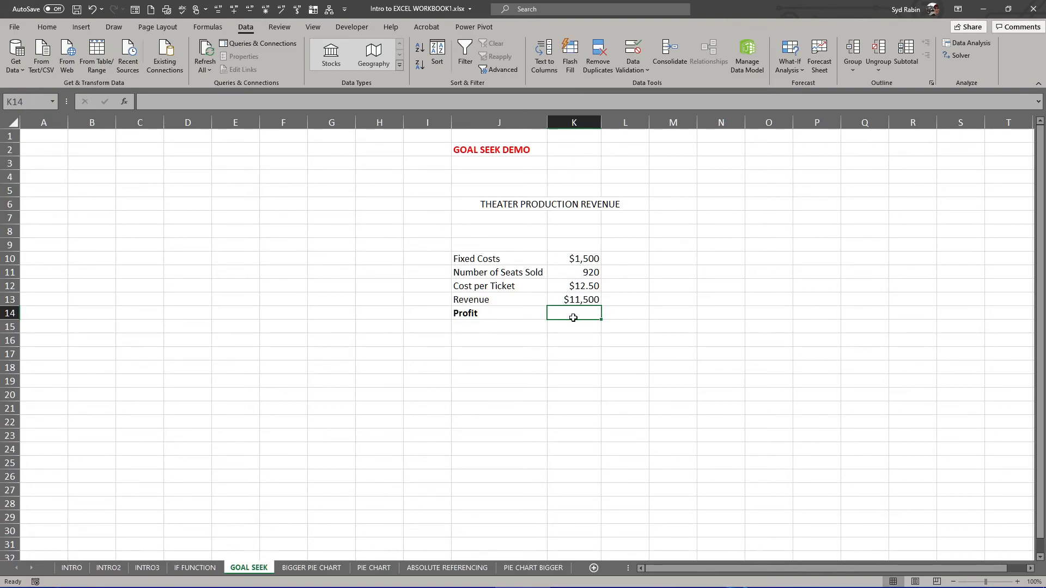
type("=")
left_click(576, 300)
type("-")
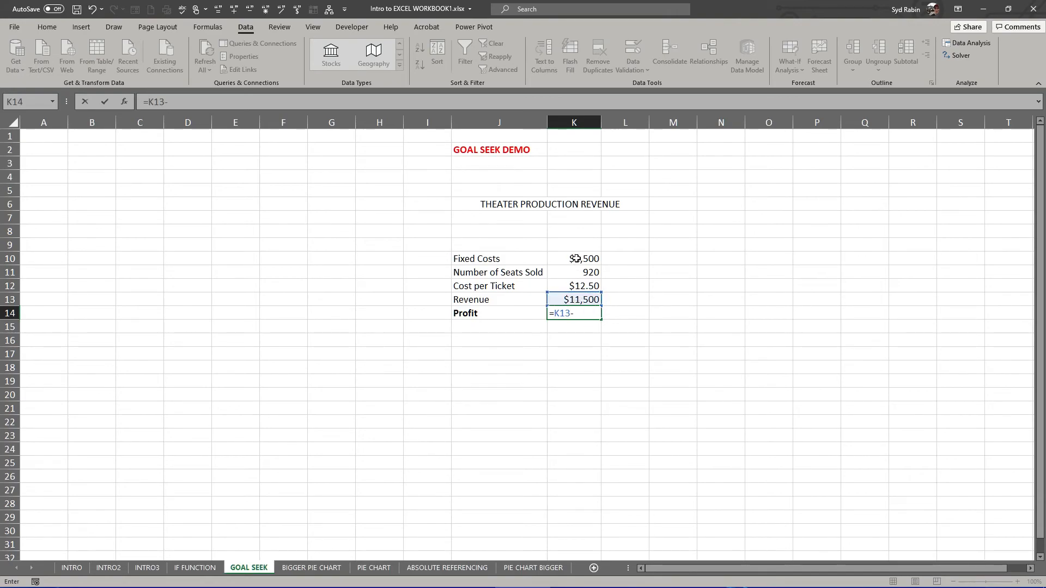
left_click(576, 259)
key("Return")
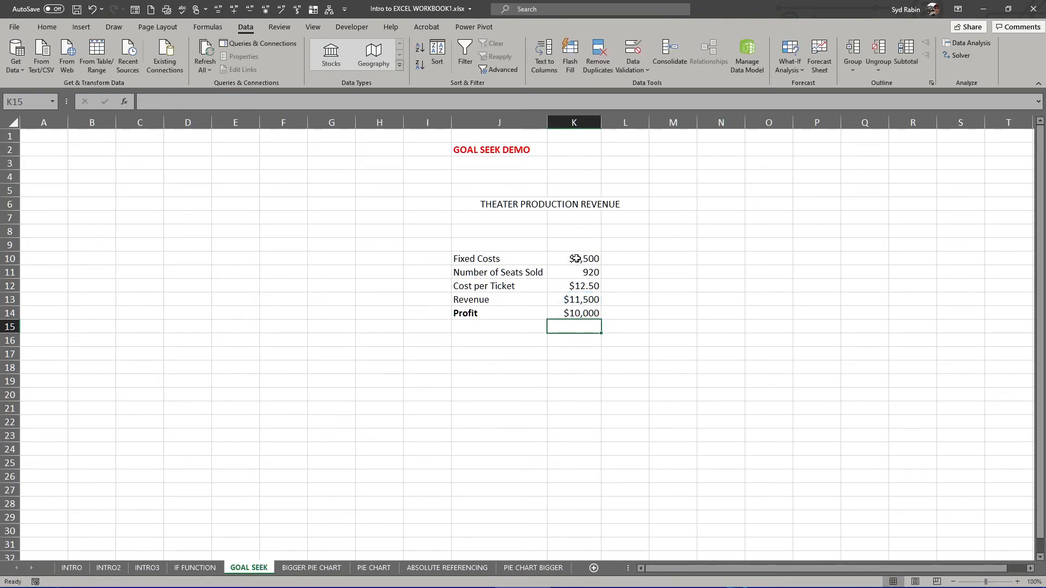
Step: Examine the profit formula and compare the number of seats sold and the cost per ticket as inputs that could raise it
left_click(582, 309)
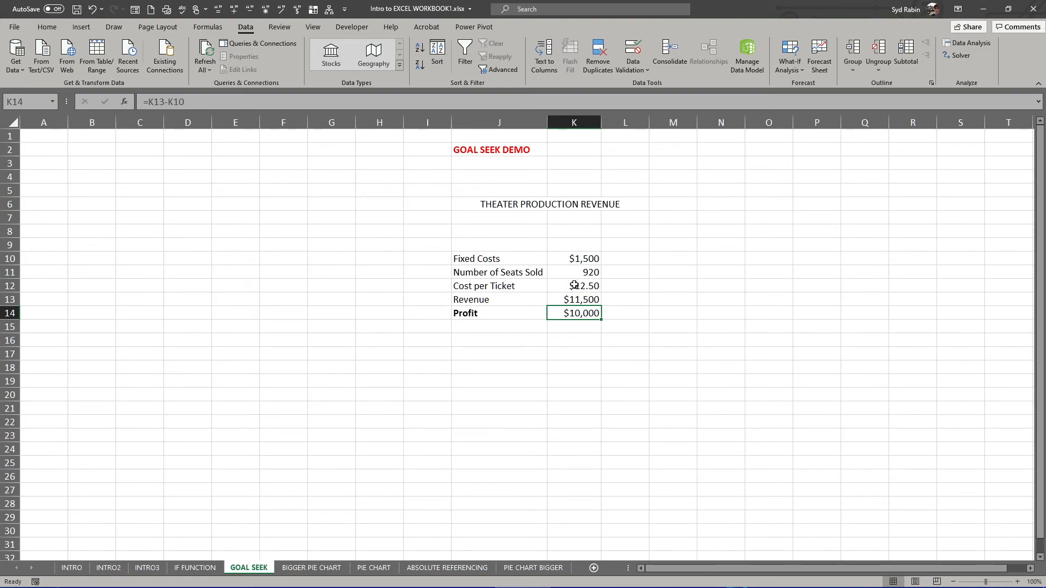
left_click(574, 286)
left_click(583, 312)
left_click(582, 271)
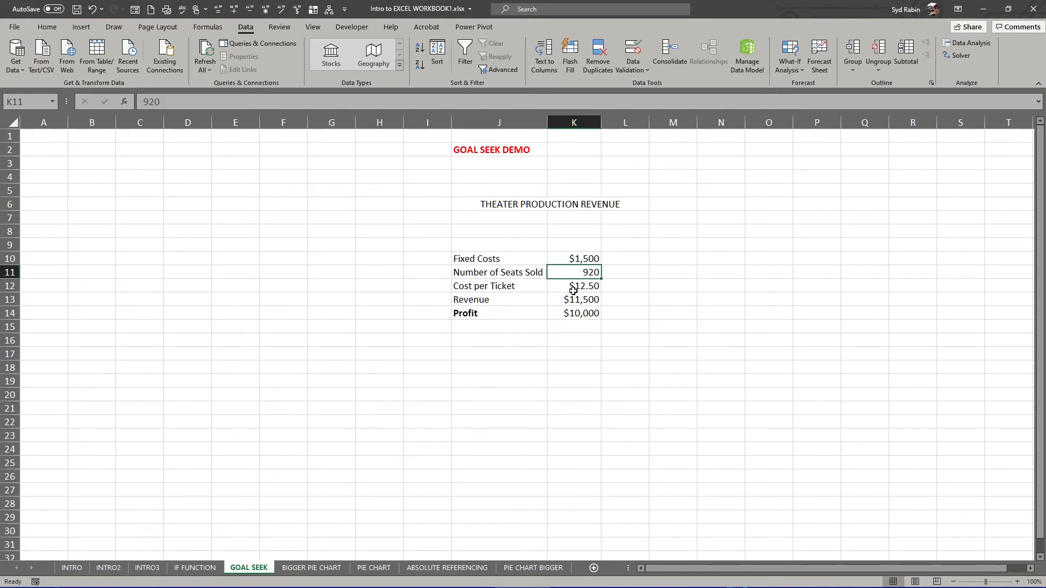
left_click(573, 286)
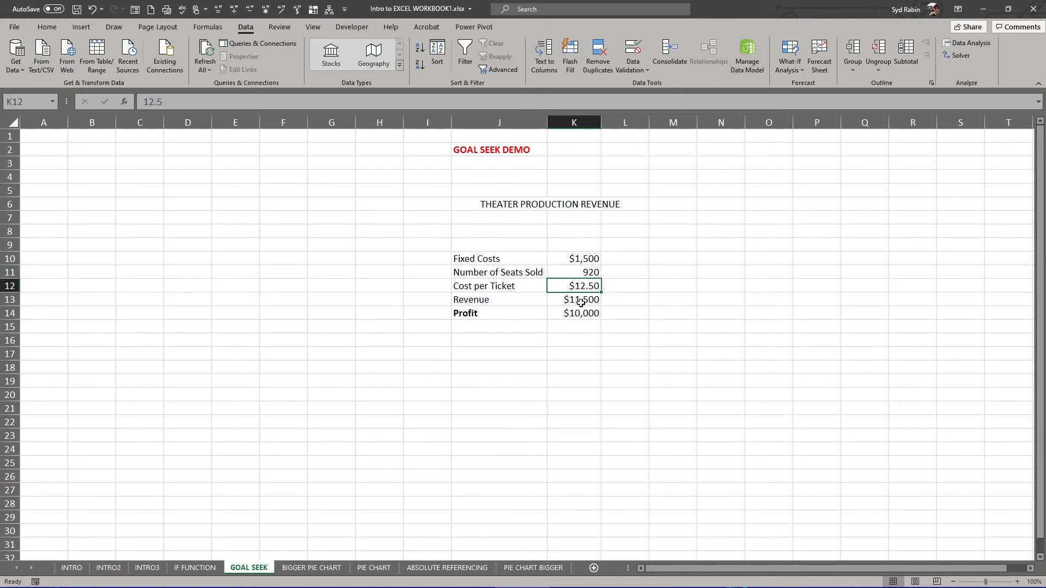
left_click(577, 272)
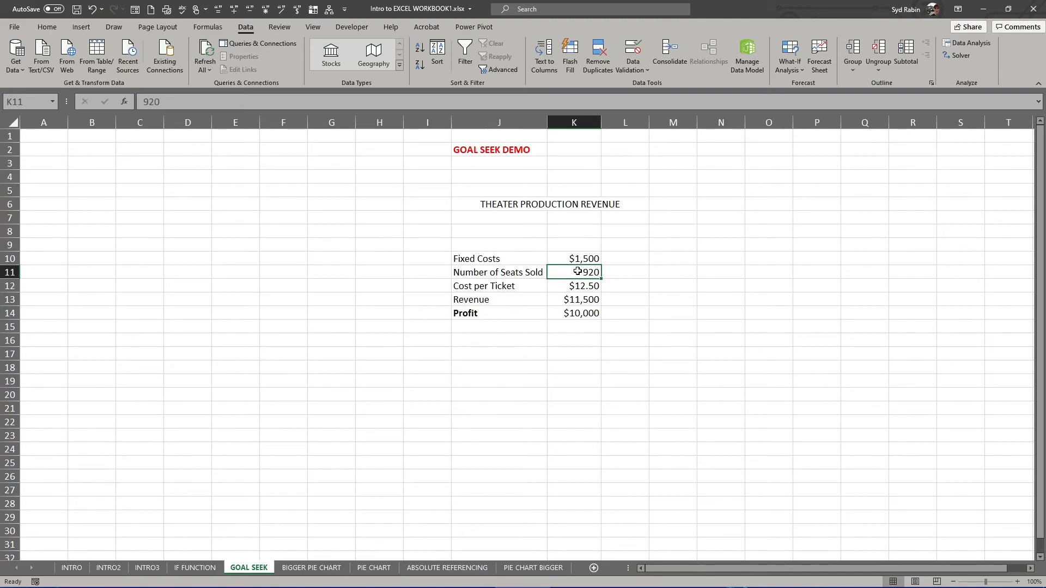
left_click(586, 286)
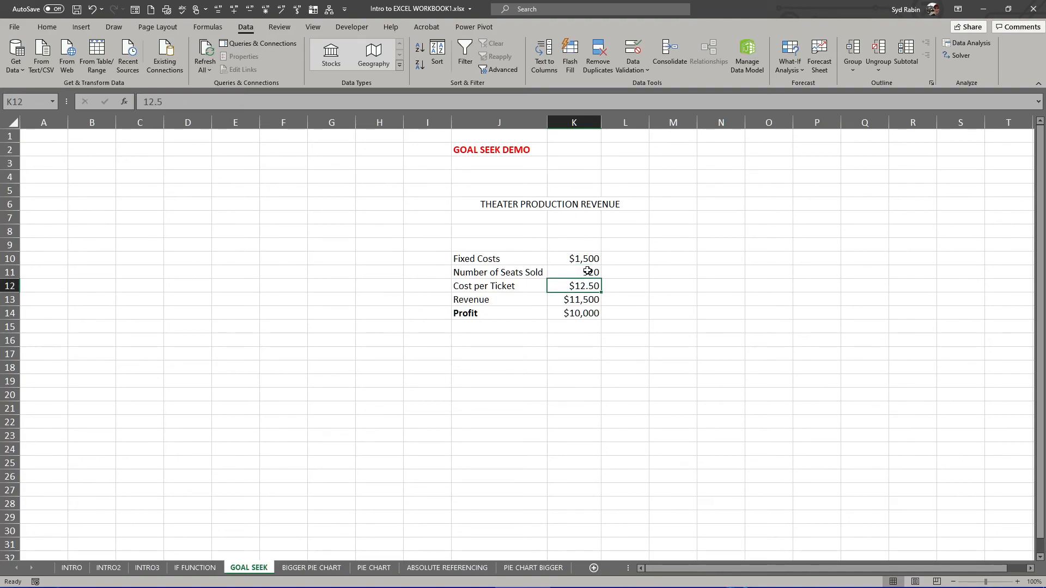
left_click(587, 272)
left_click(573, 286)
left_click(573, 273)
left_click(574, 286)
left_click(574, 272)
left_click(573, 285)
left_click(574, 273)
left_click(574, 286)
left_click(571, 314)
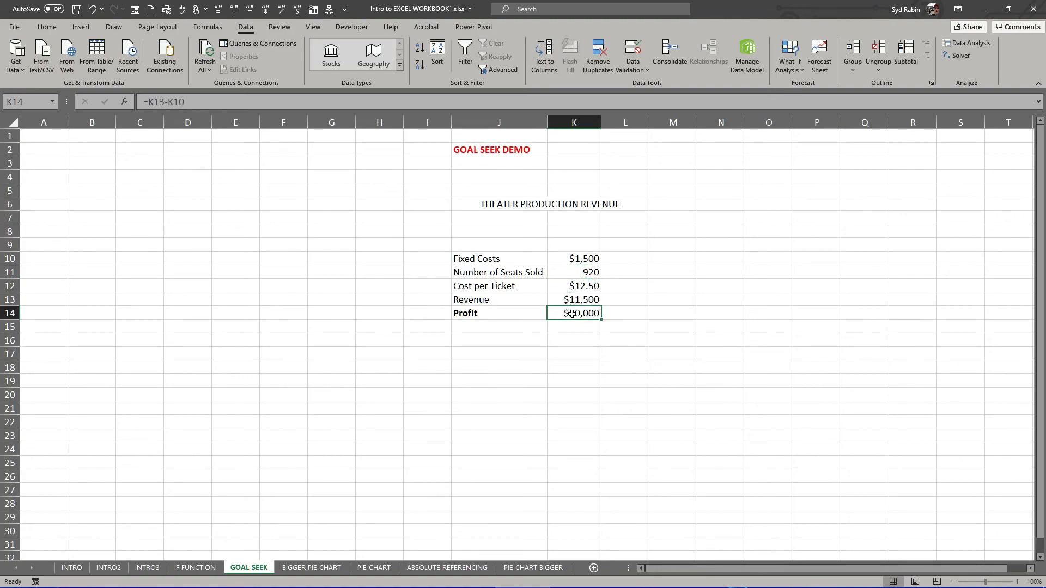
Step: Run Goal Seek to bring the profit in K14 to 12000 by changing the seats sold in K11, and undo the accepted result
left_click(630, 315)
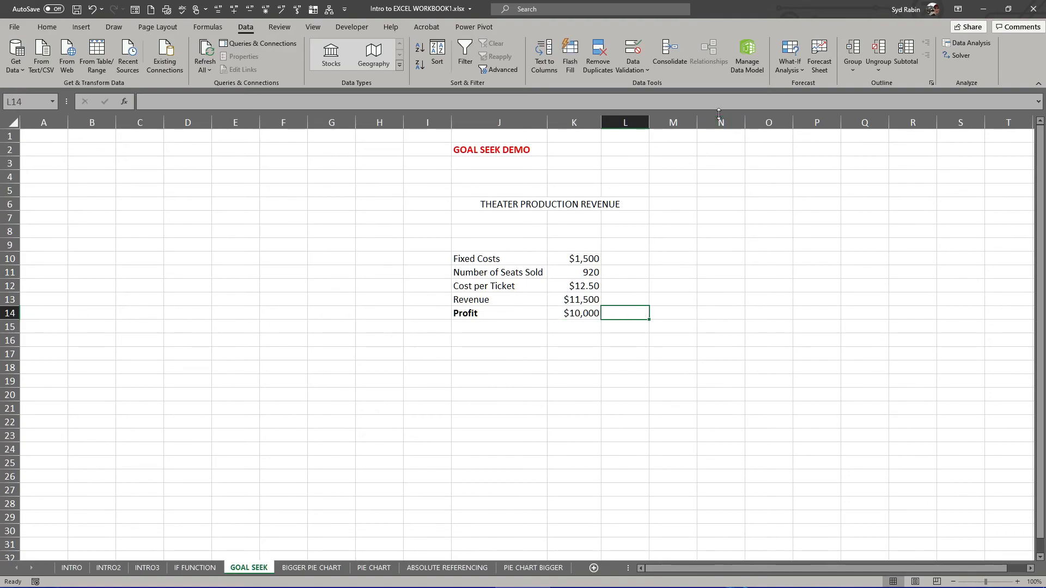
left_click(793, 66)
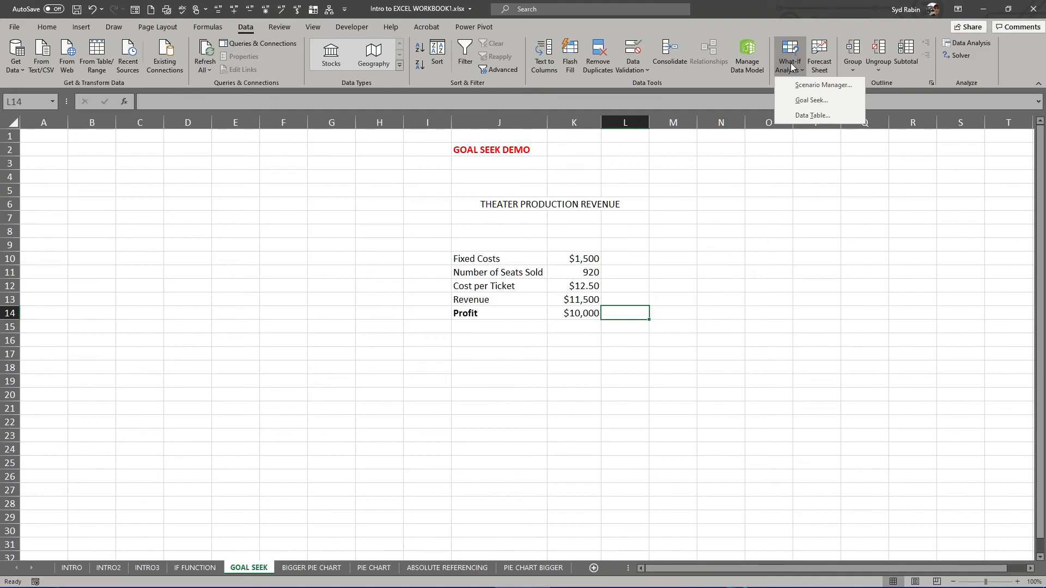
left_click(809, 102)
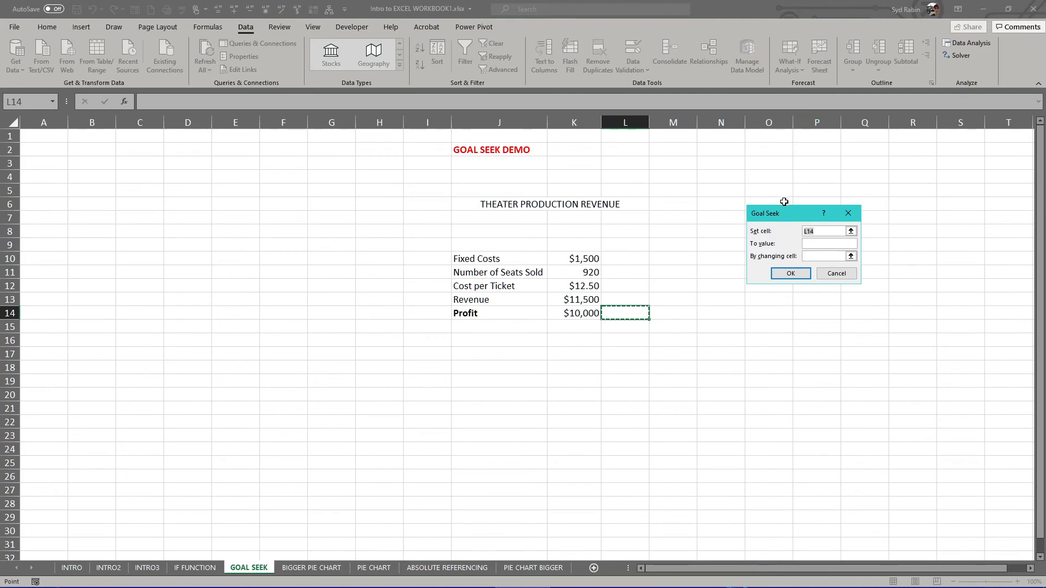
left_click_drag(785, 213, 795, 236)
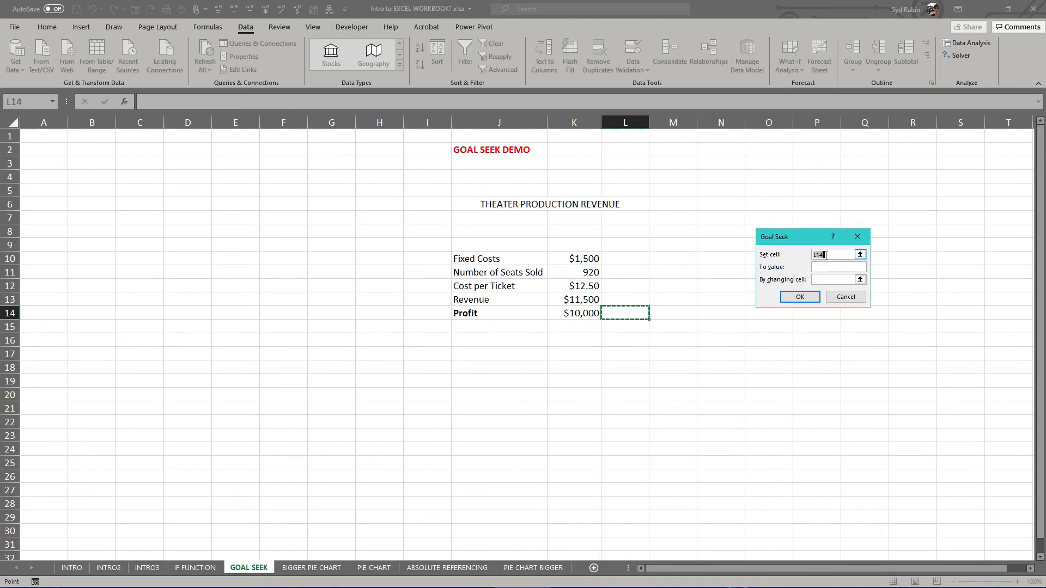
left_click(577, 315)
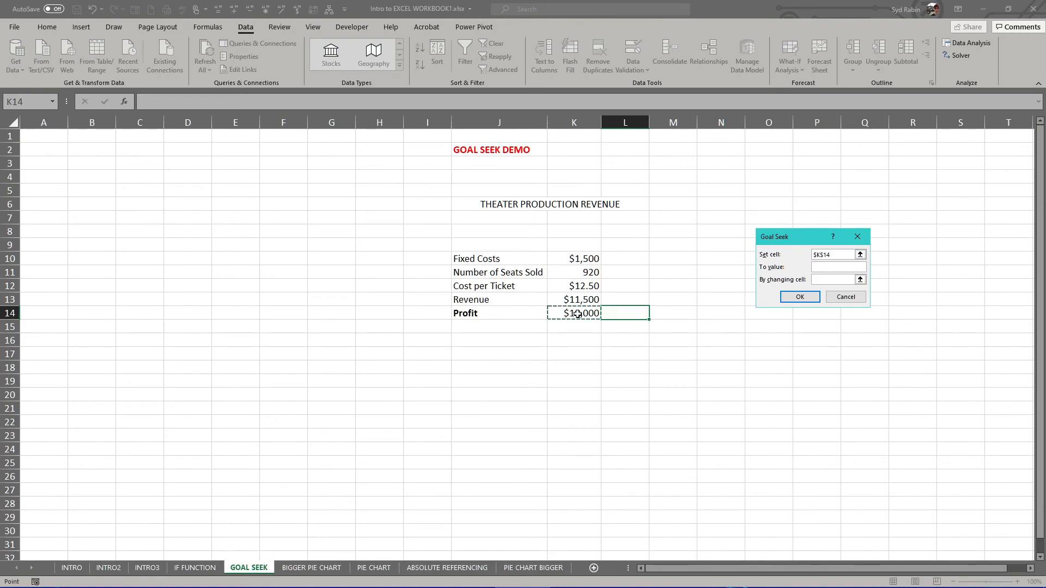
left_click(819, 267)
type("12000")
left_click(823, 278)
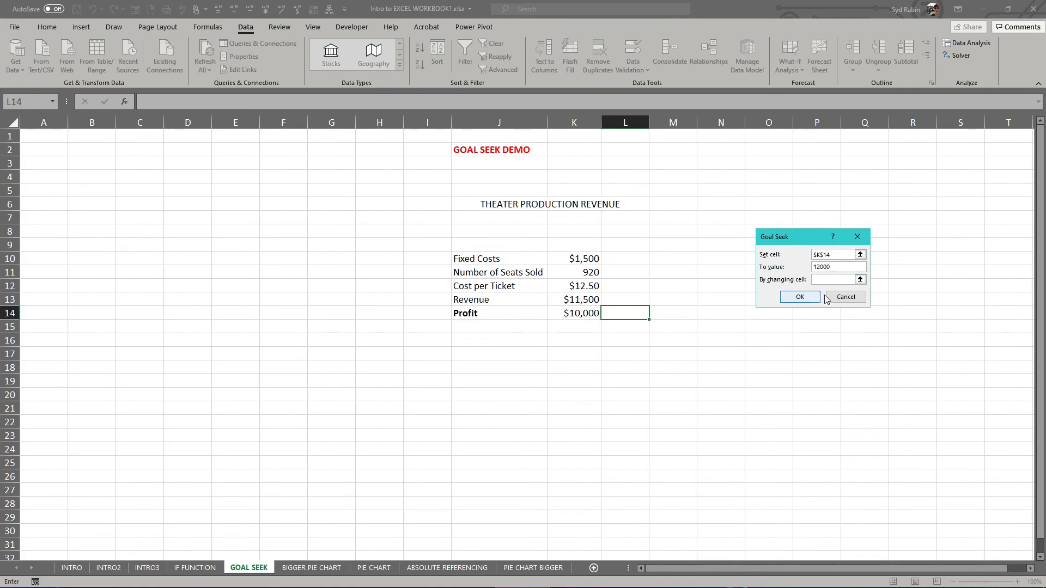
left_click(586, 272)
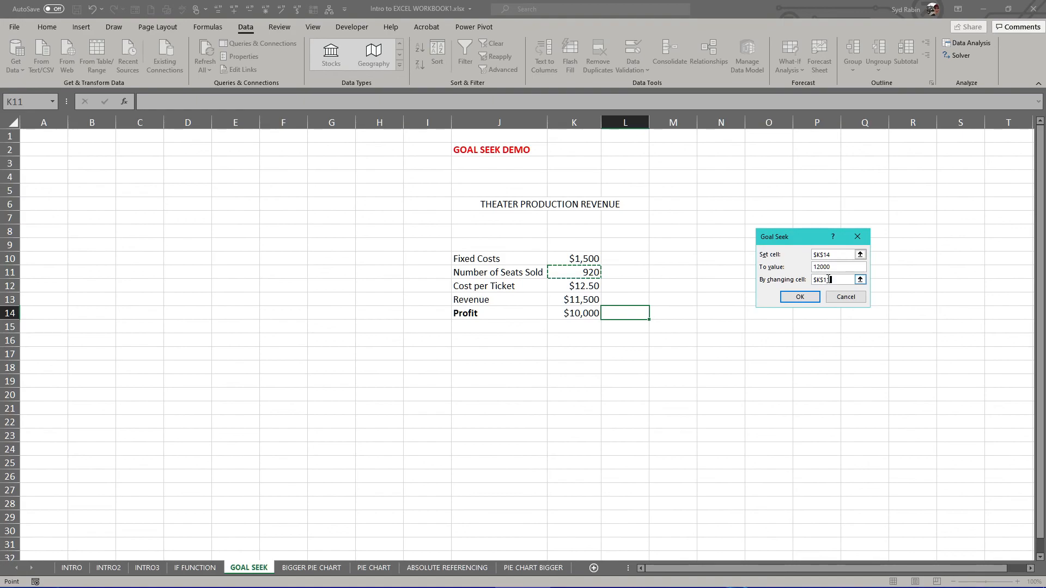
left_click(798, 297)
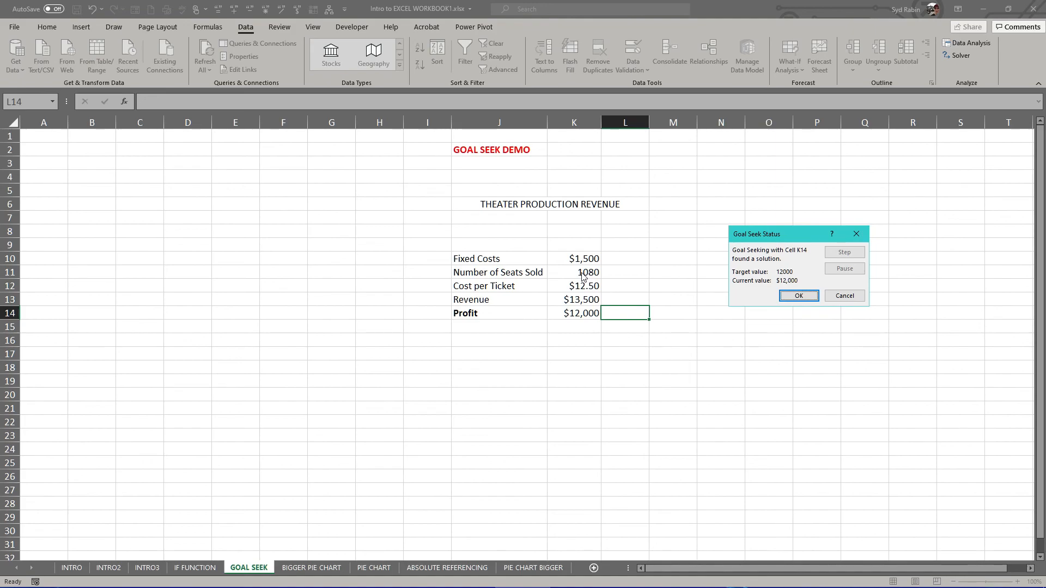
left_click(799, 295)
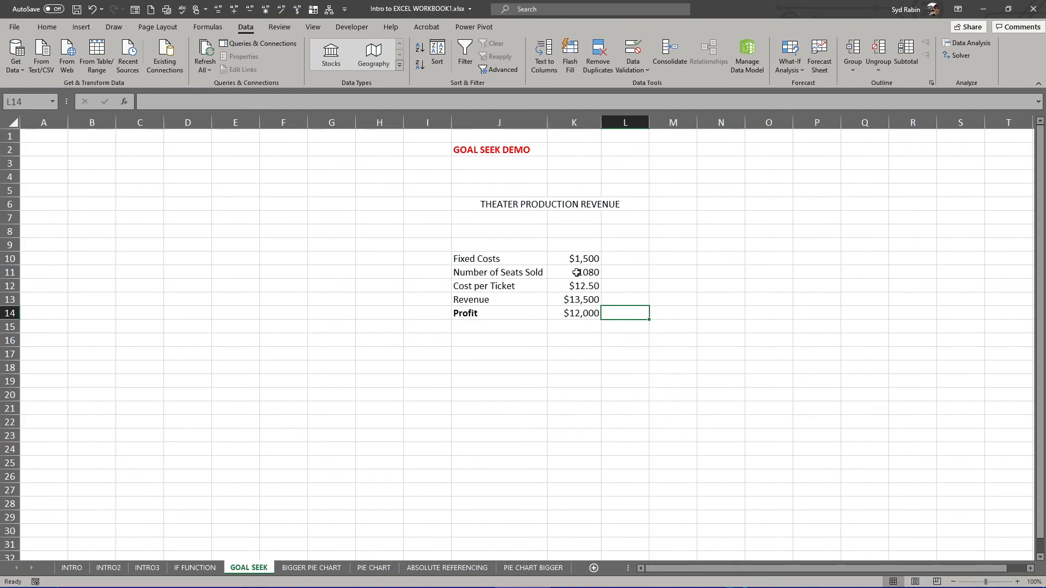
key("ctrl+z")
Step: Run Goal Seek to bring the profit in K14 to 12000 by changing the cost per ticket in K12, and accept the solution
left_click(794, 69)
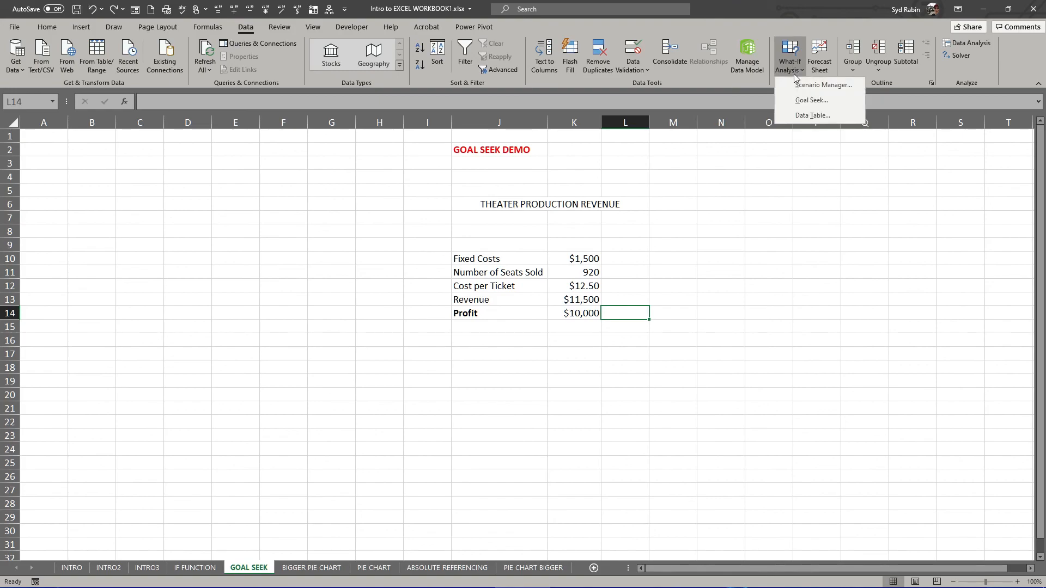
left_click(796, 101)
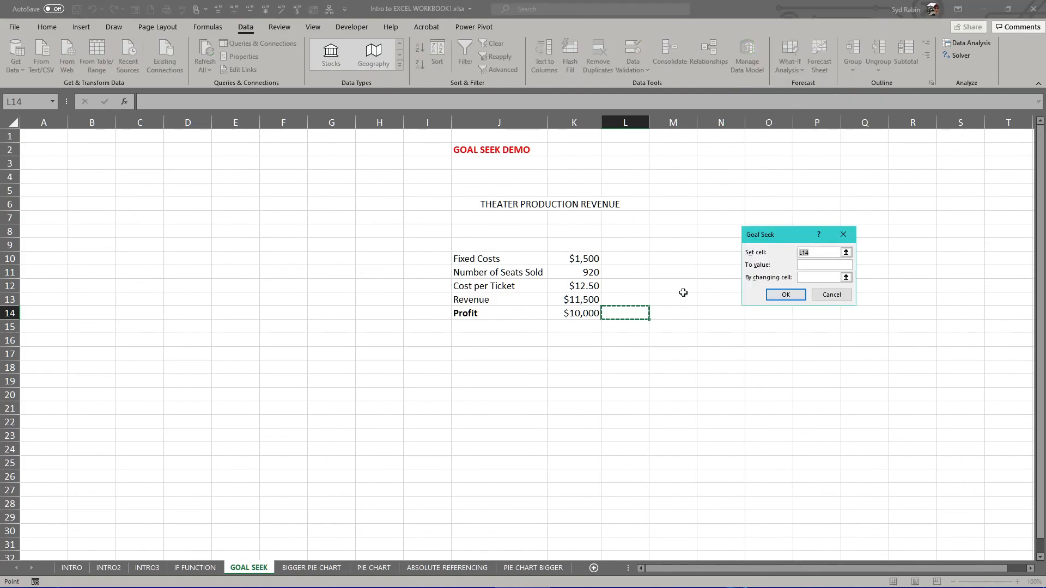
left_click(578, 314)
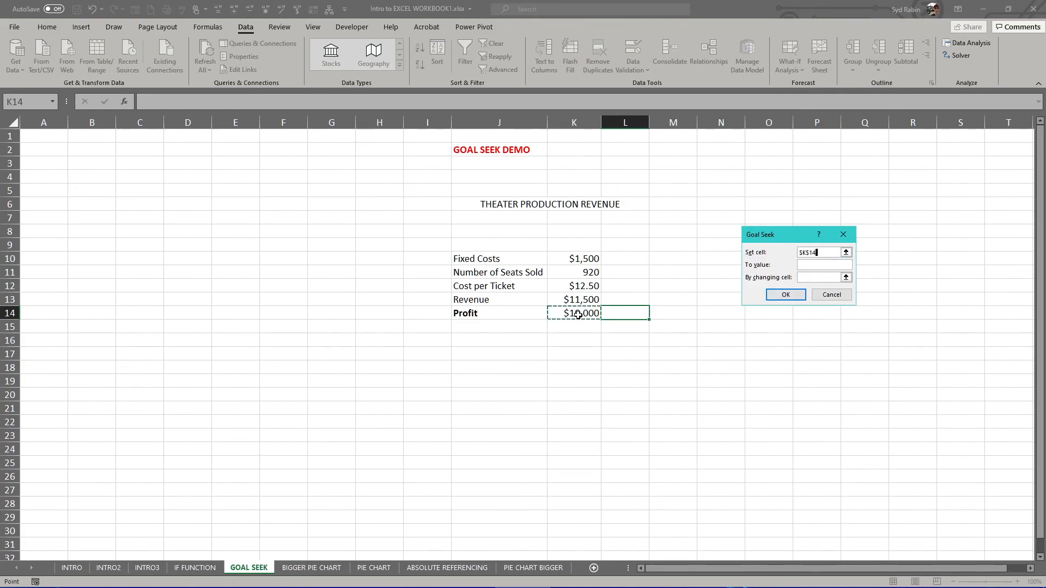
left_click(808, 265)
type("12000")
left_click(807, 278)
left_click(573, 286)
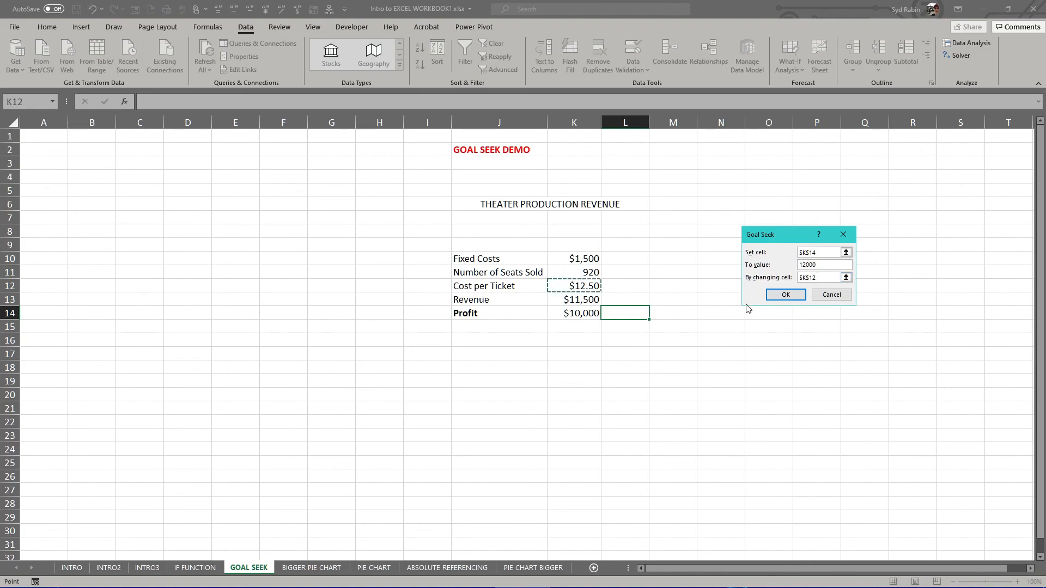
left_click(784, 295)
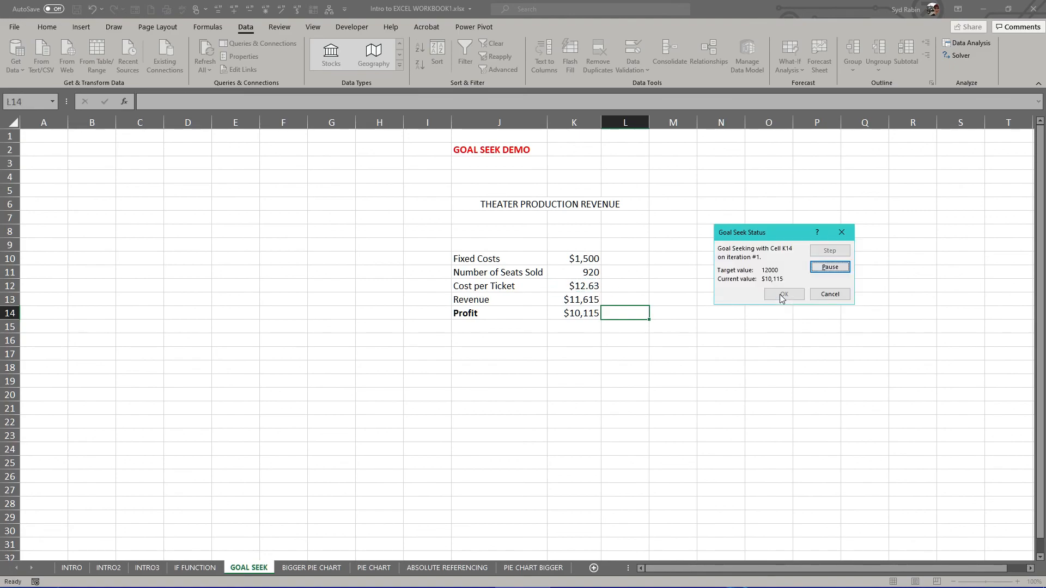
left_click(783, 295)
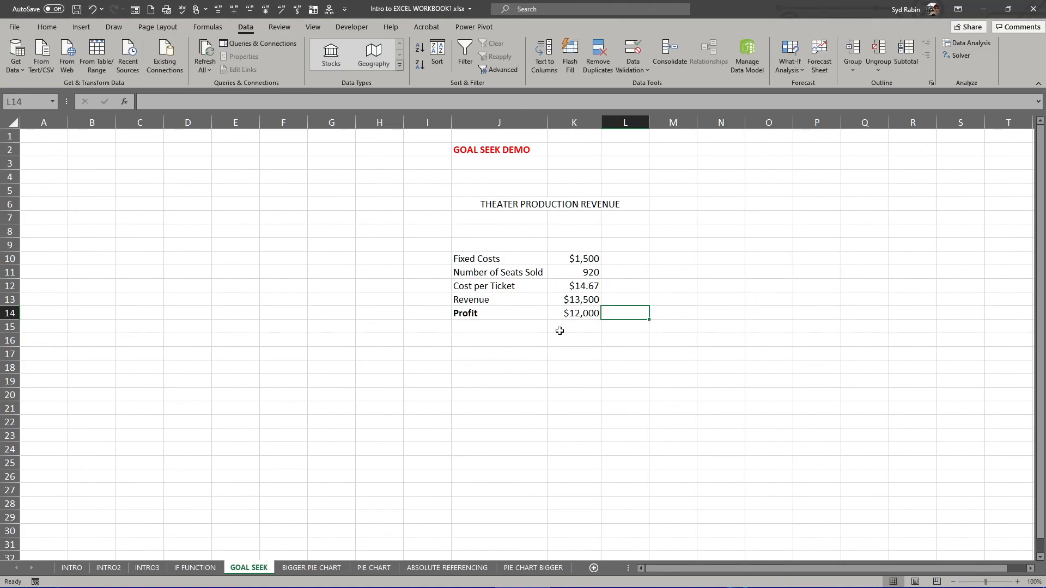
Step: Compare the cost per ticket and the number of seats sold with the profit formula, and review the available What-If Analysis tools
left_click(577, 286)
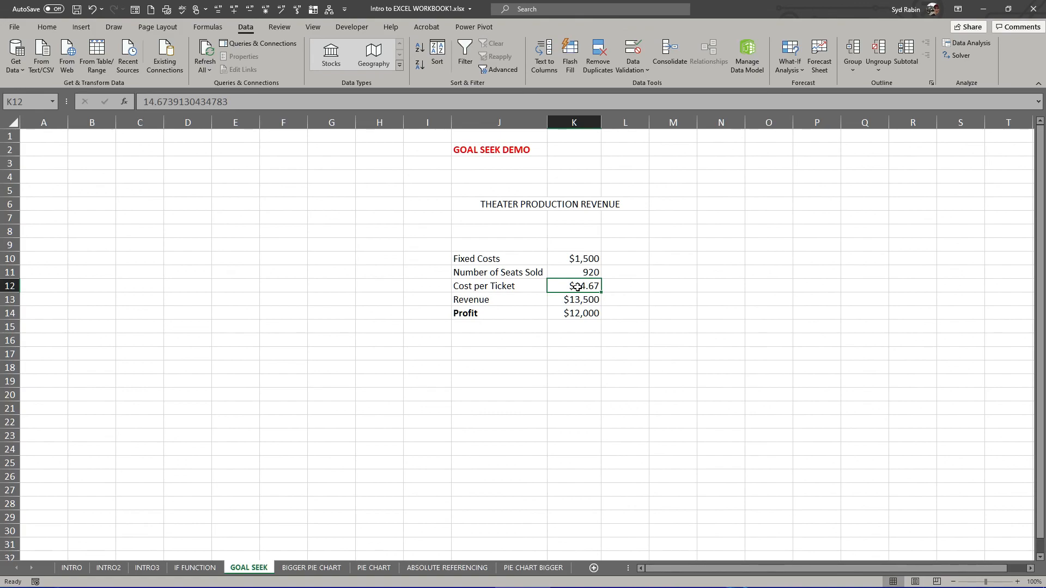
left_click(579, 314)
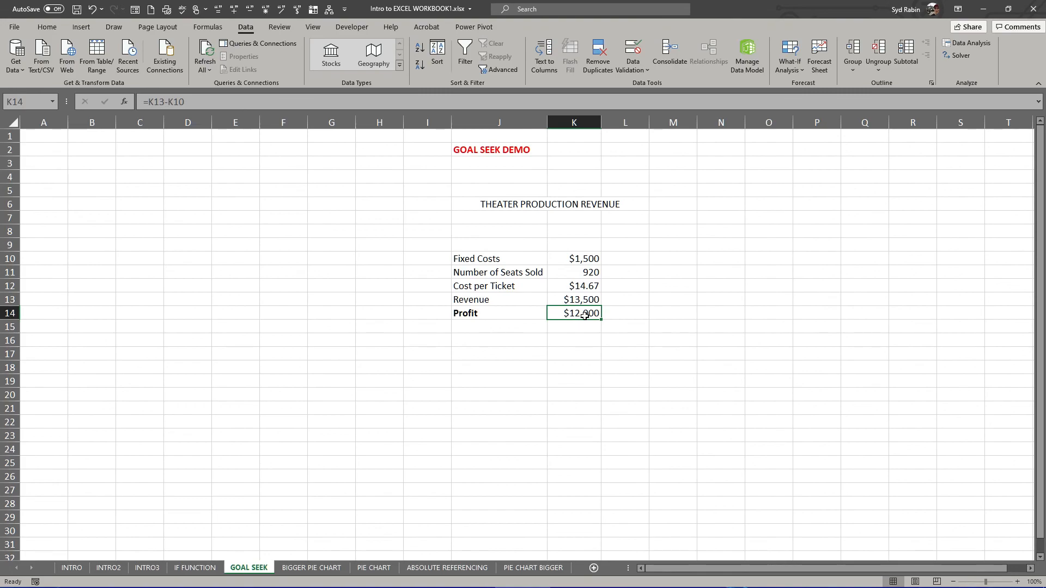
left_click(579, 272)
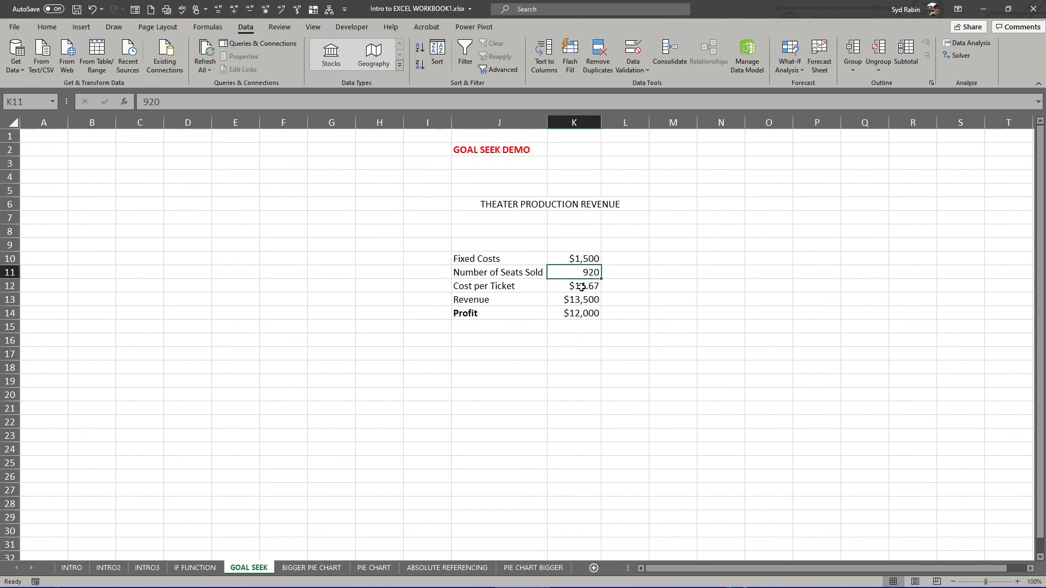
left_click(582, 287)
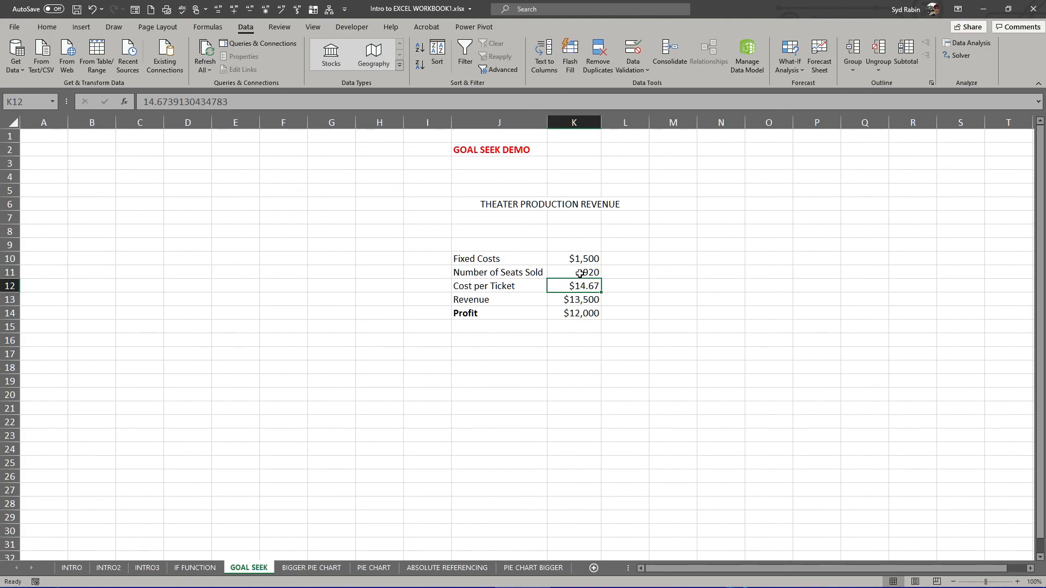
left_click(580, 272)
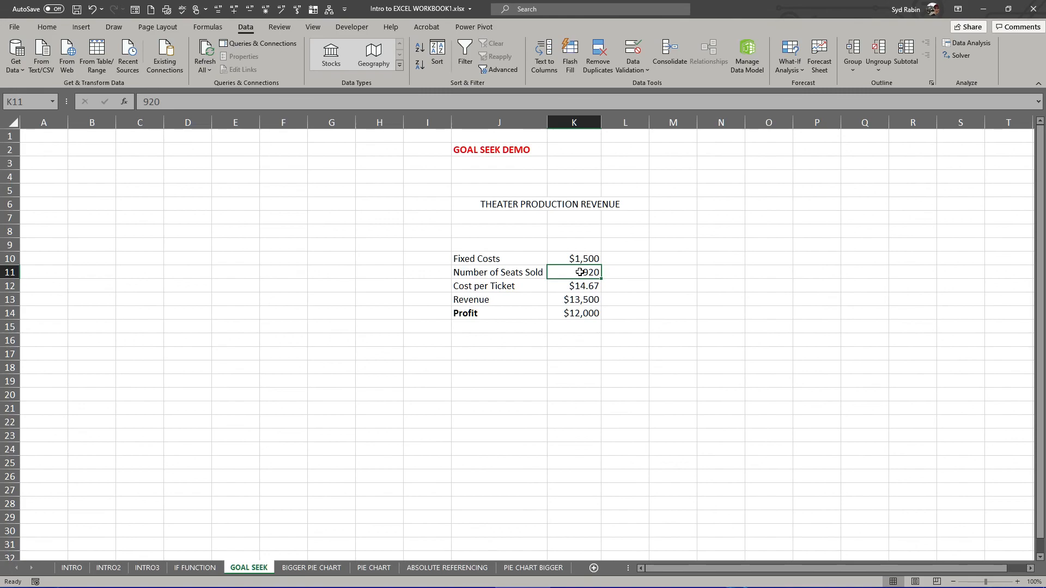
left_click(581, 286)
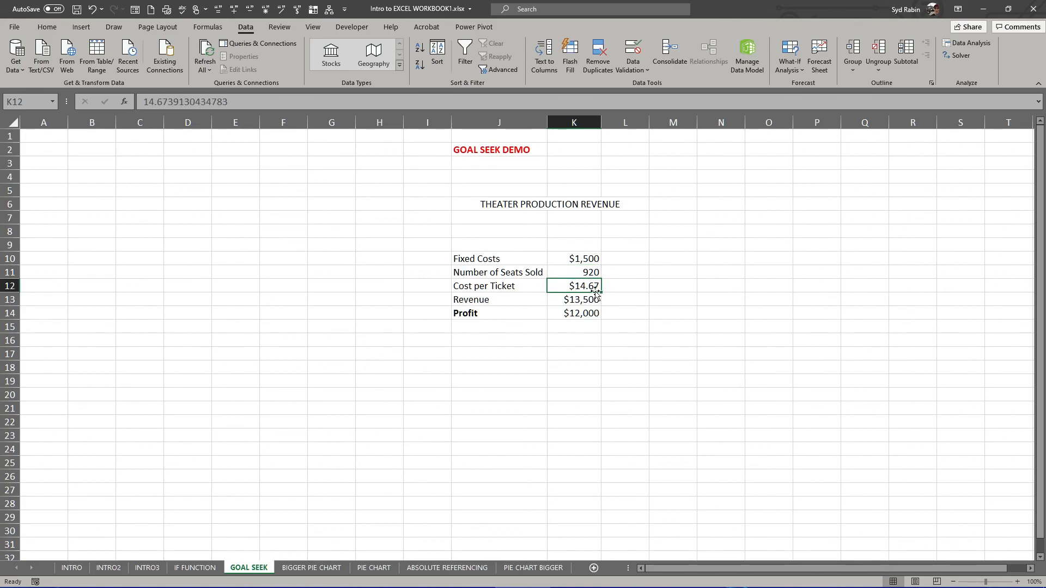
left_click(575, 314)
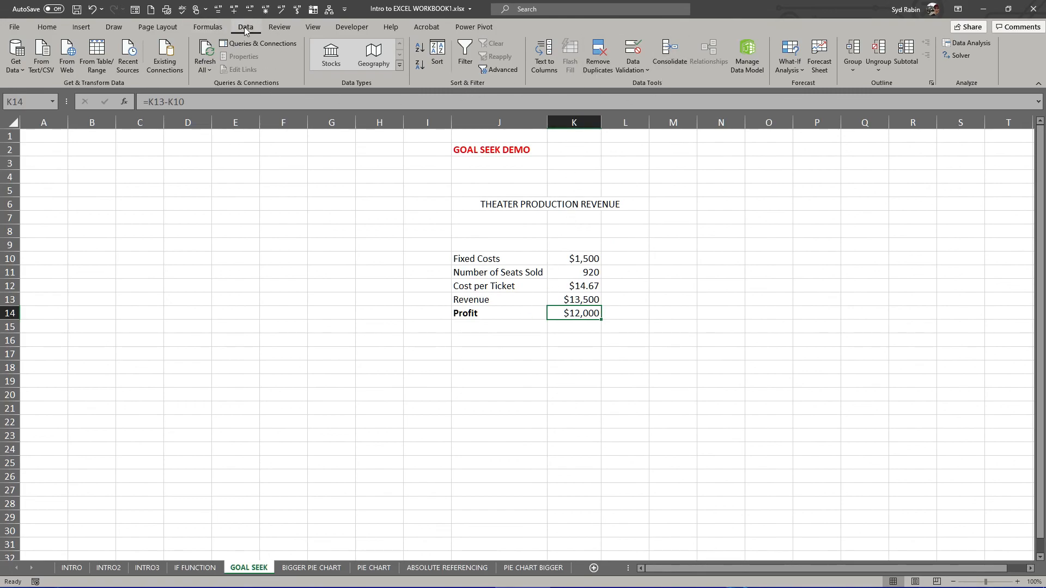
left_click(791, 62)
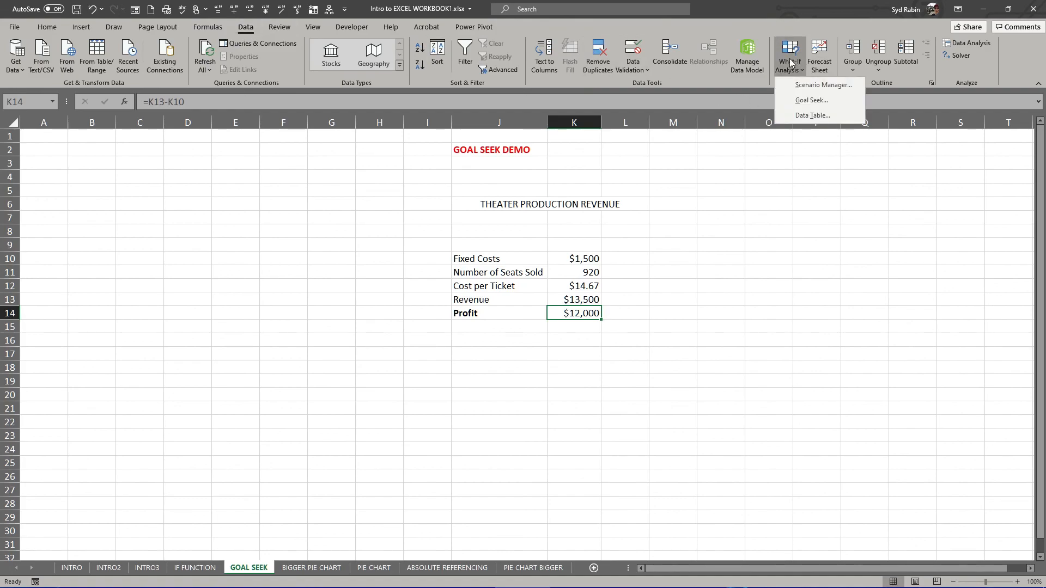